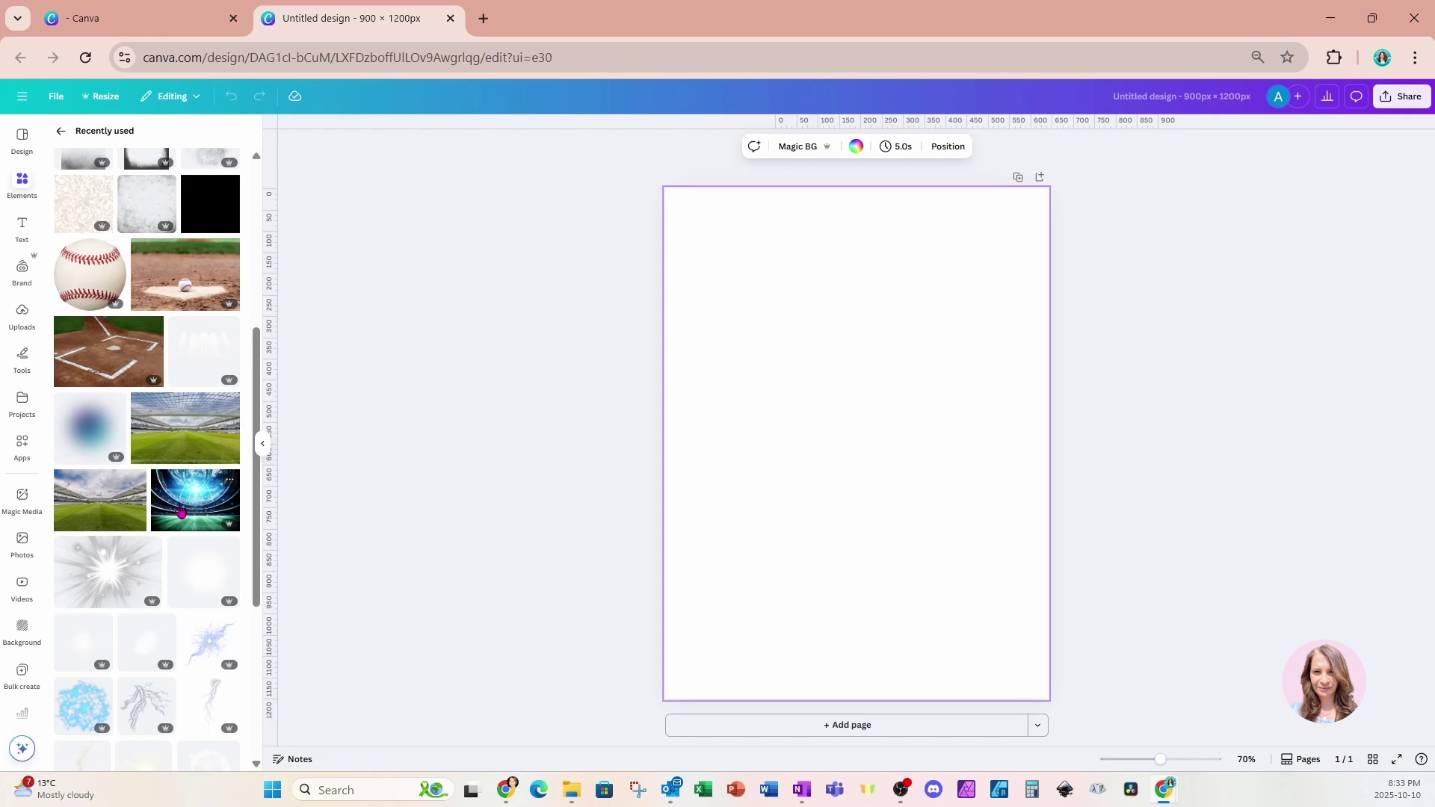
# Add the blue-lit stadium and grassy stadium photos to the page, and place the grassy one along the page's bottom edge.
pyautogui.click(181, 511)
pyautogui.click(92, 510)
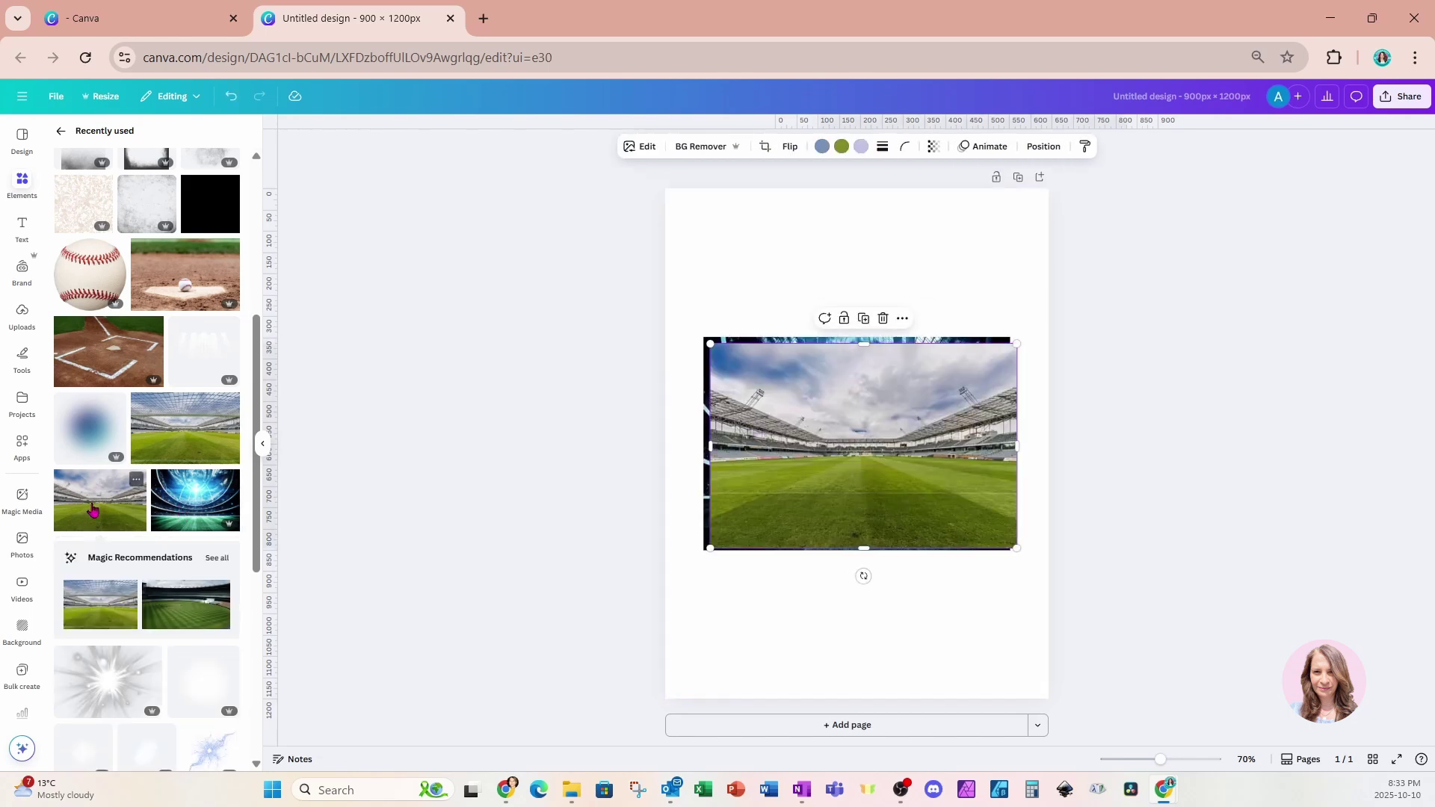
pyautogui.moveTo(878, 470); pyautogui.dragTo(864, 627)
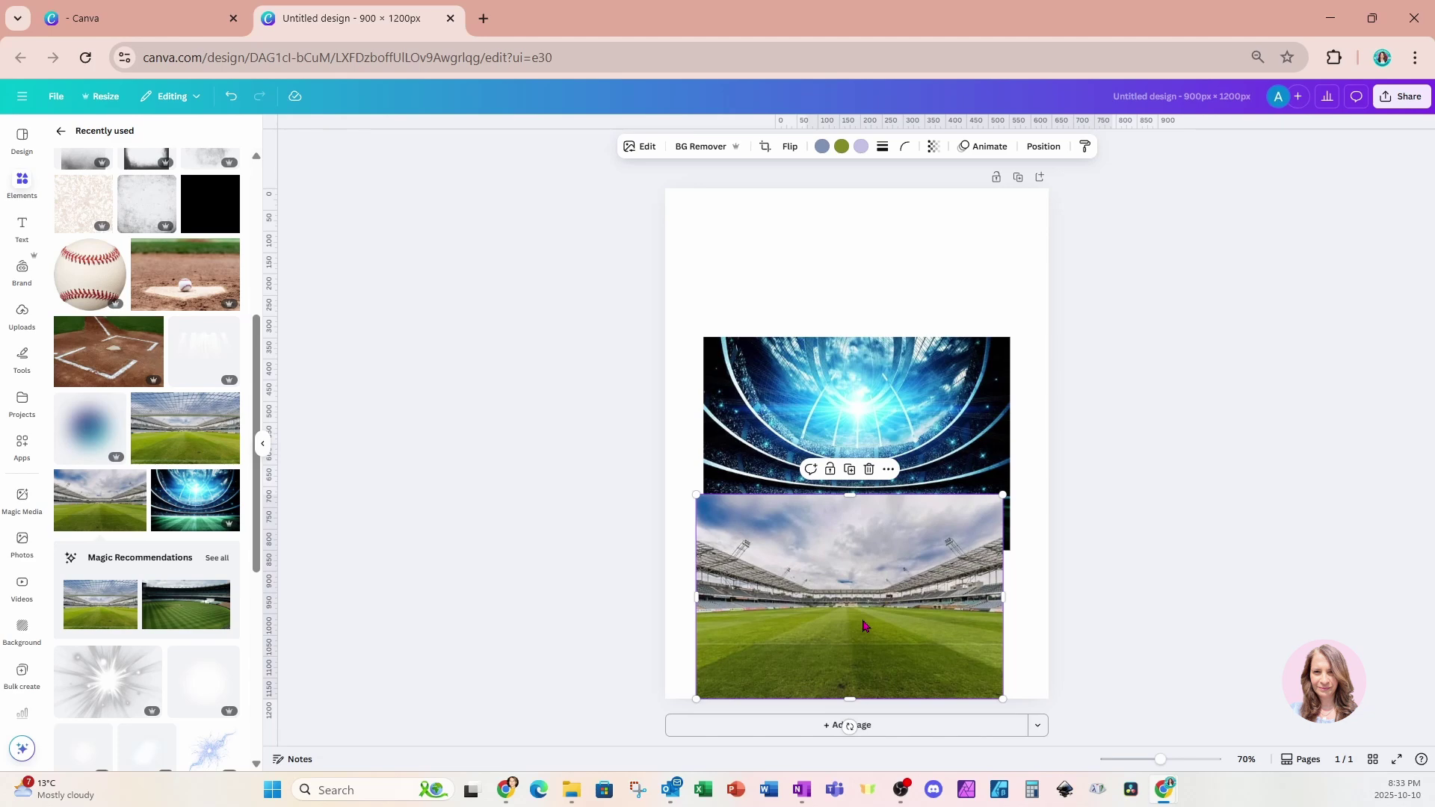
# Align the blue-lit stadium photo with the page's top edge and stretch it to cover the whole page.
pyautogui.moveTo(861, 425); pyautogui.dragTo(859, 278)
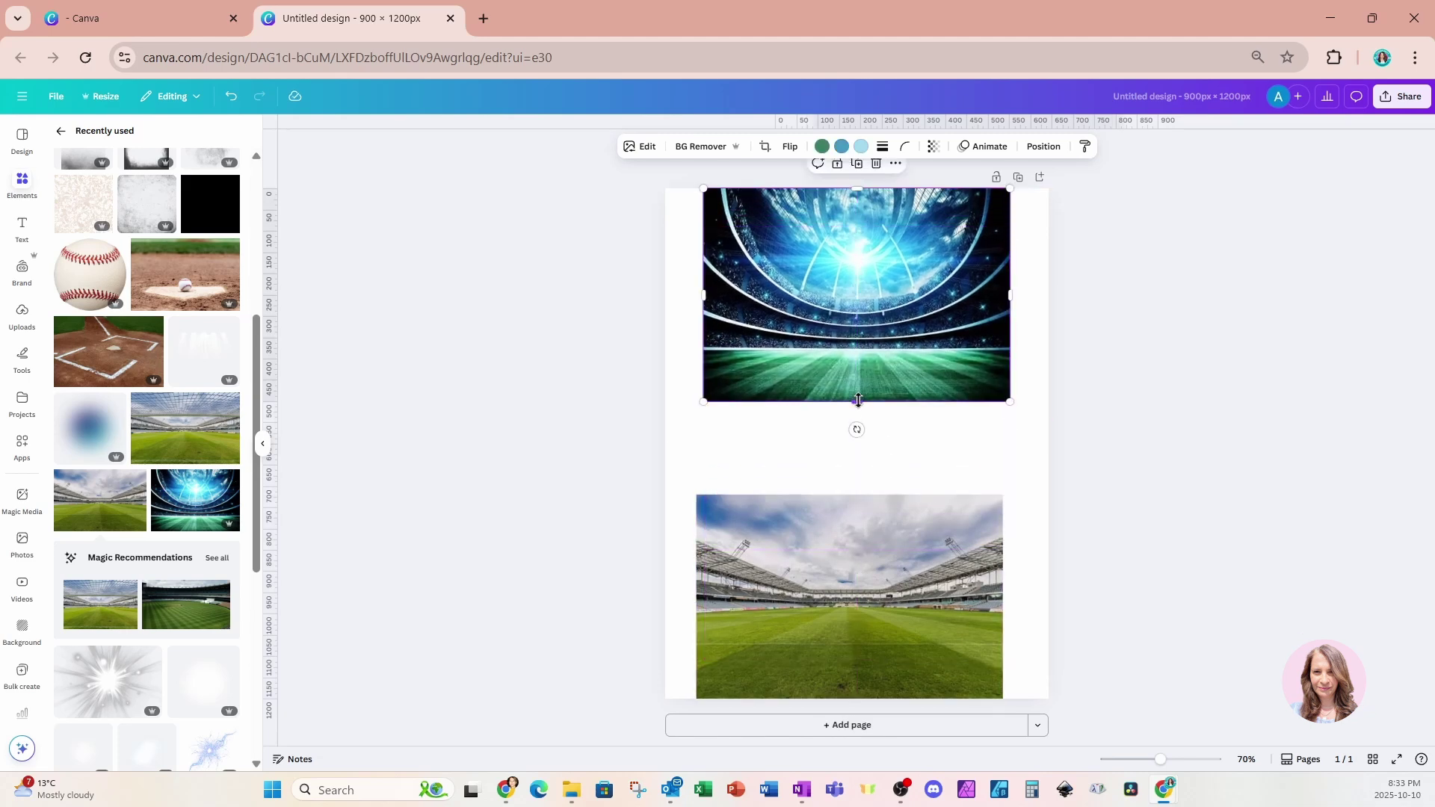
pyautogui.moveTo(858, 403); pyautogui.dragTo(847, 698)
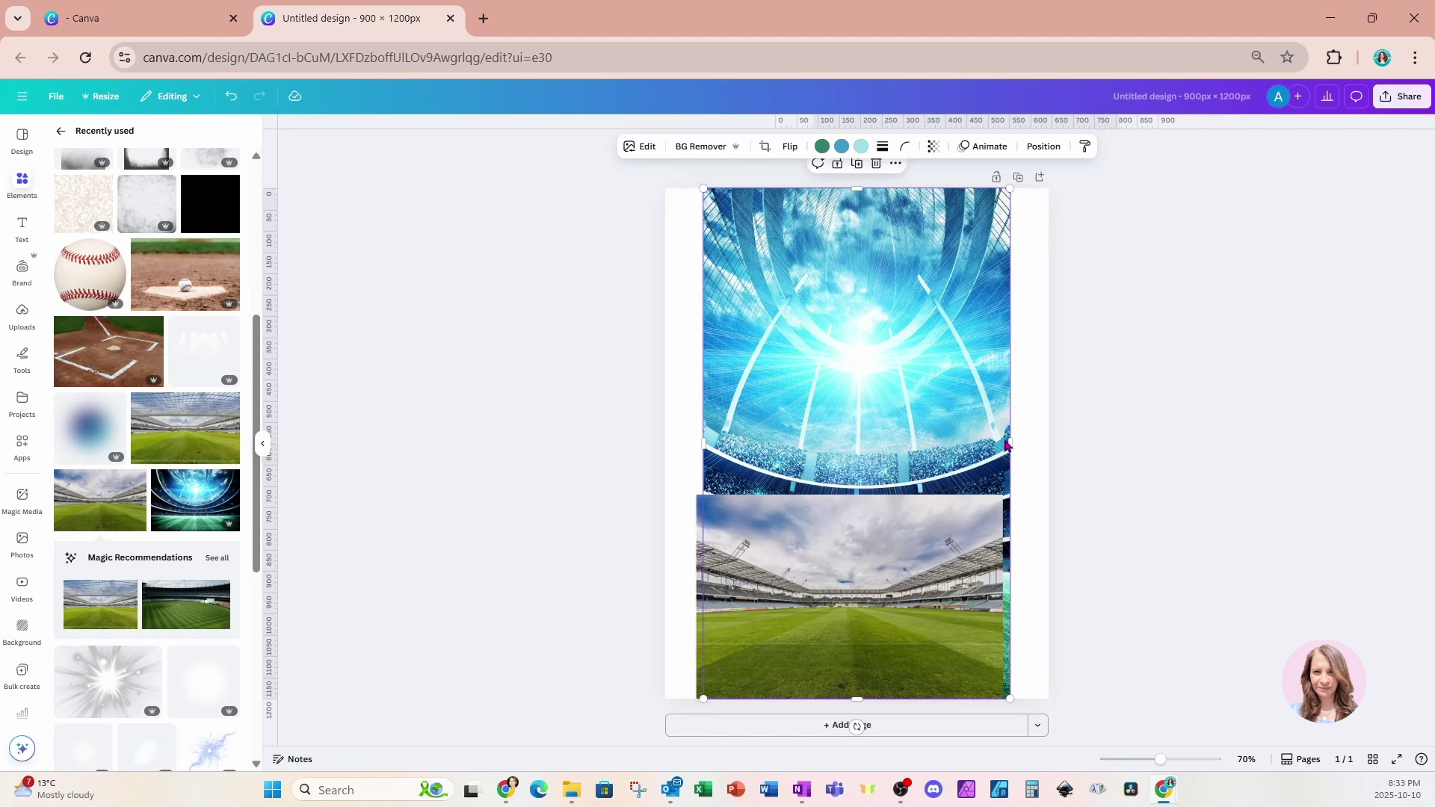
pyautogui.moveTo(1006, 441); pyautogui.dragTo(1048, 442)
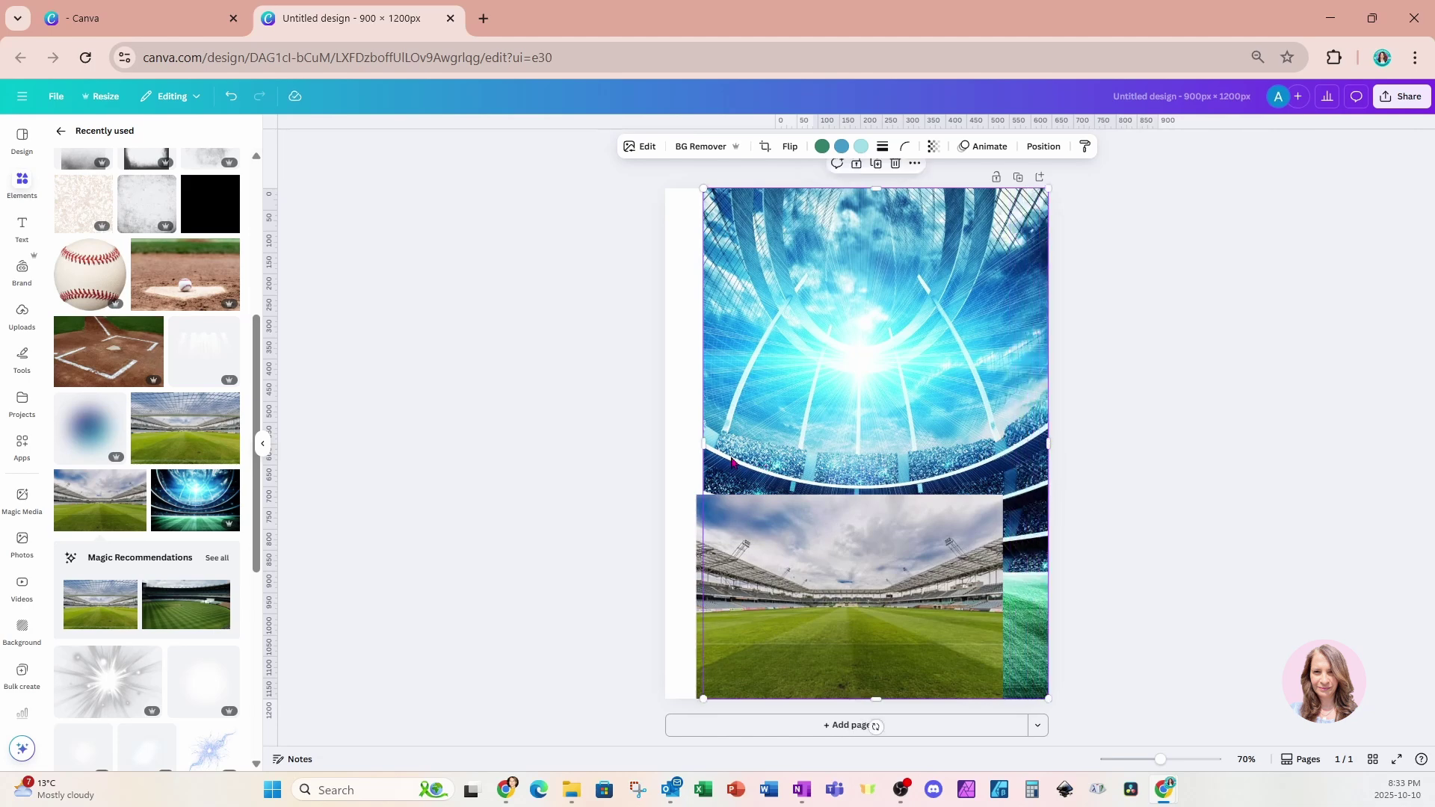
pyautogui.moveTo(703, 448); pyautogui.dragTo(665, 447)
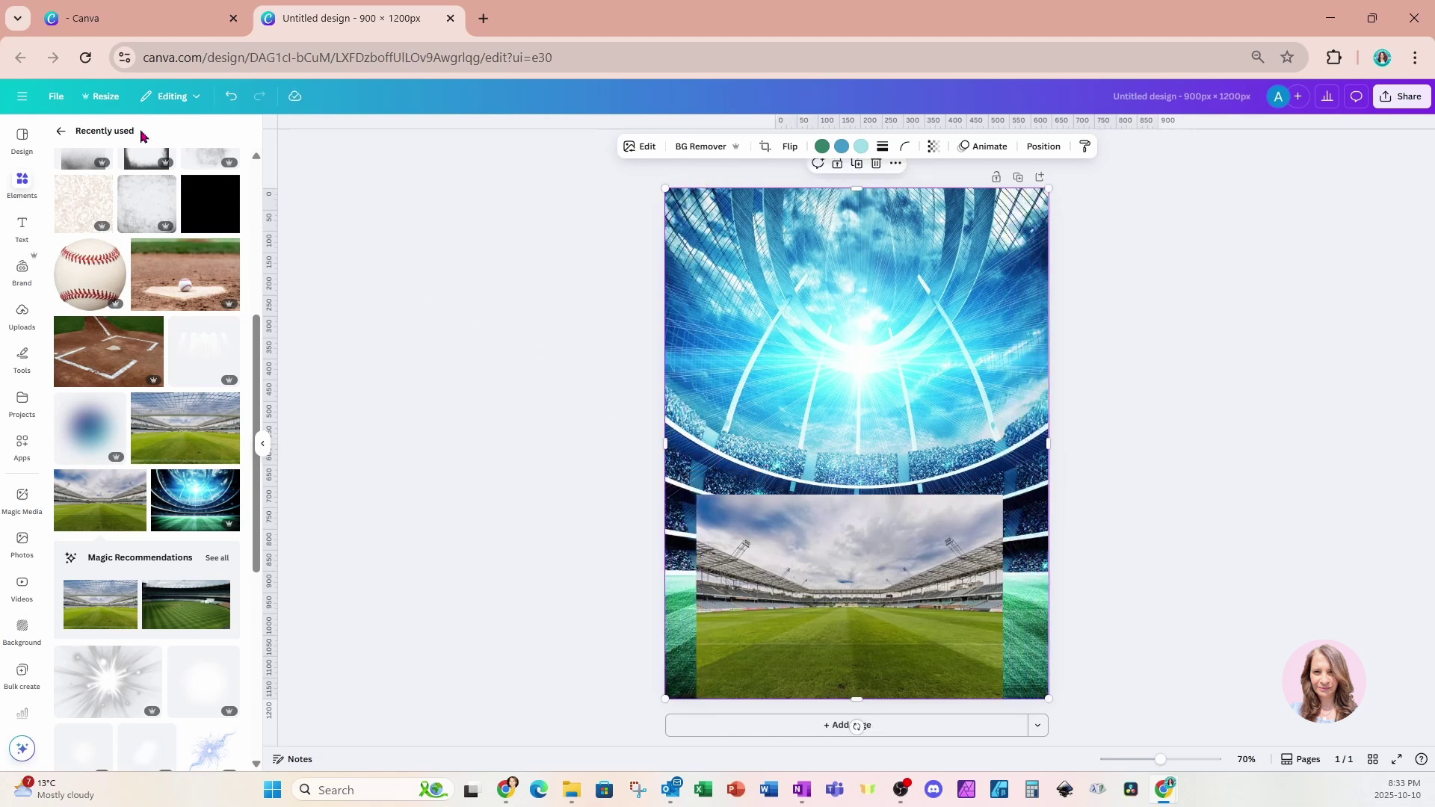
pyautogui.click(109, 104)
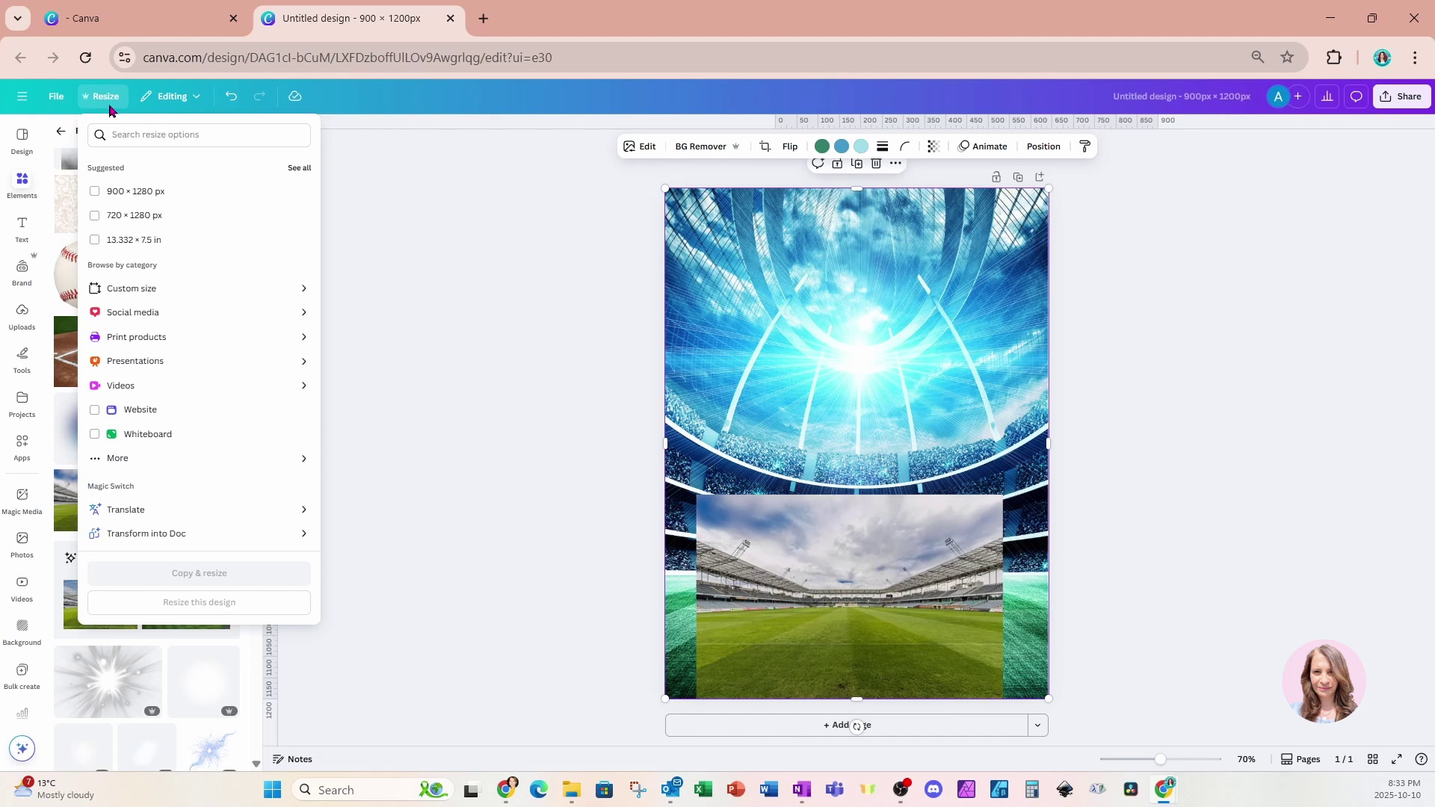
pyautogui.click(59, 98)
pyautogui.click(59, 98)
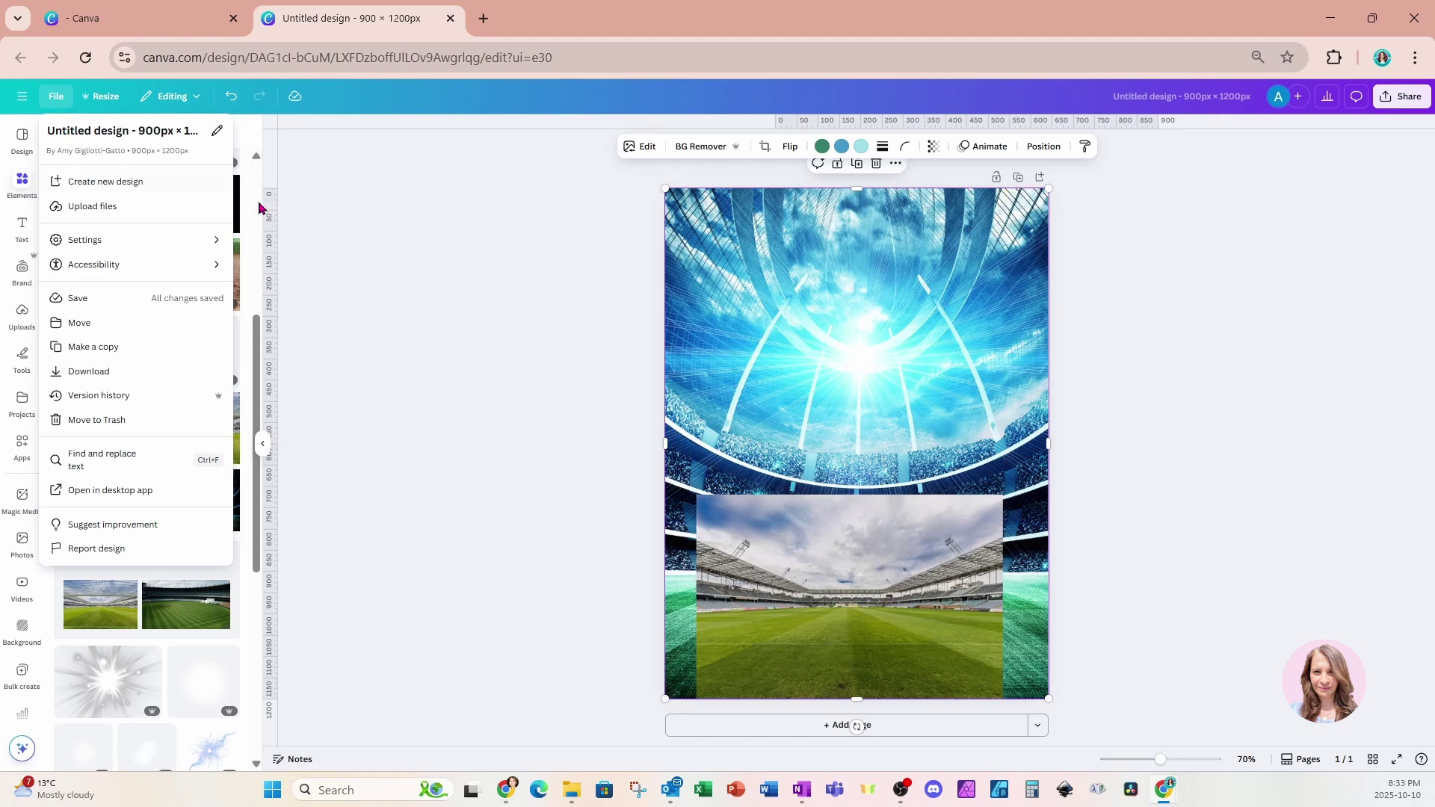
pyautogui.click(802, 324)
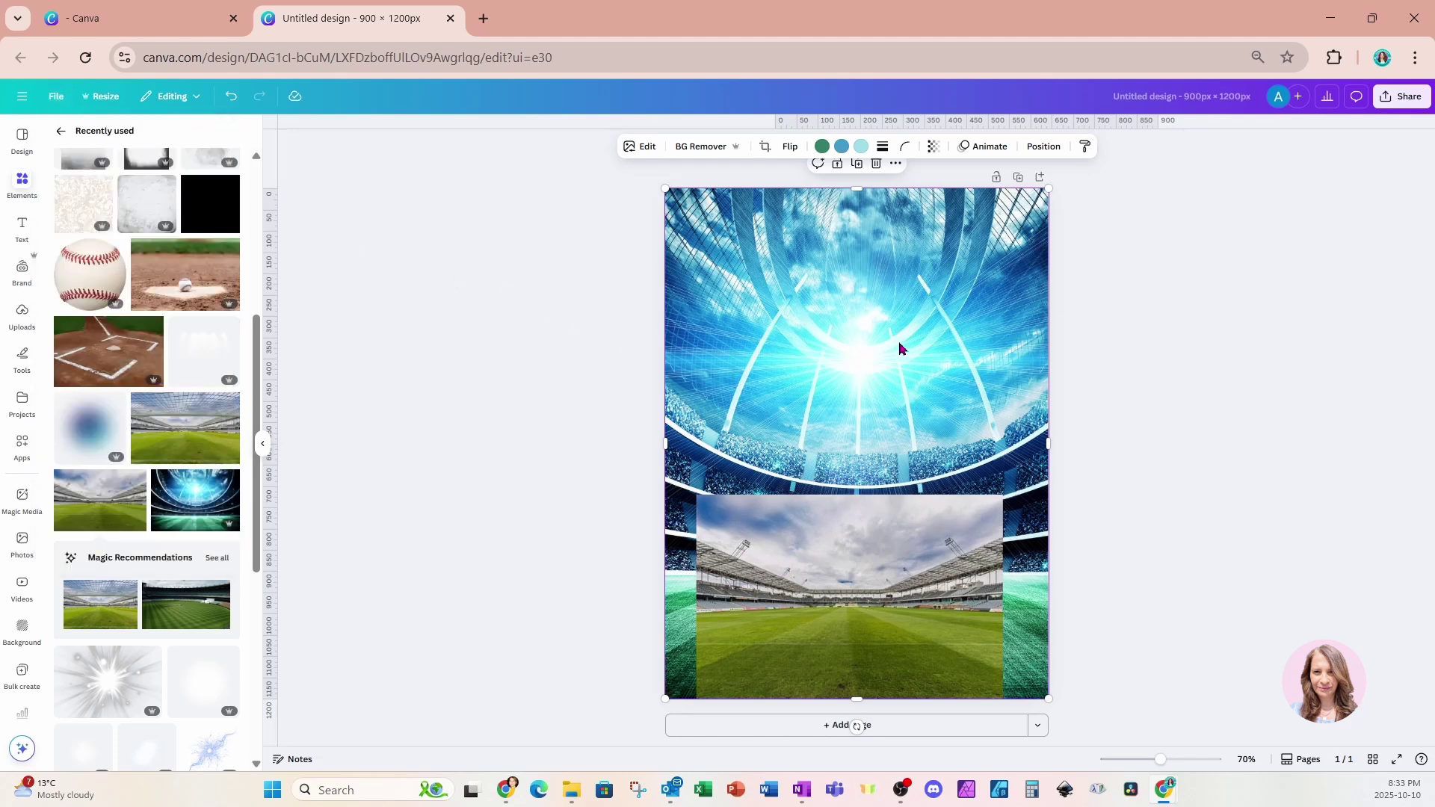
# Move the grassy stadium photo to the middle of the page and remove its background.
pyautogui.click(873, 615)
pyautogui.moveTo(872, 615); pyautogui.dragTo(1083, 615)
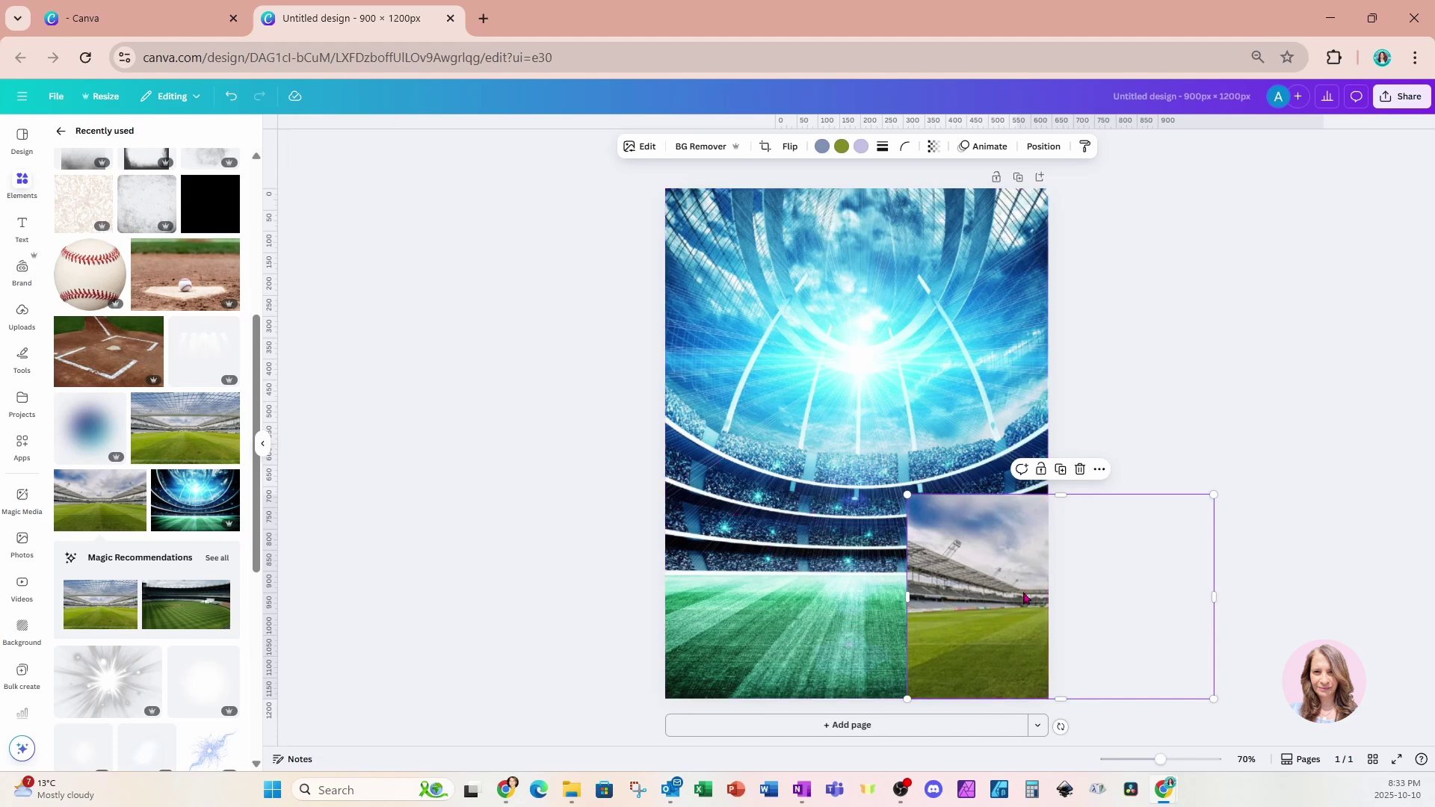
pyautogui.moveTo(981, 595); pyautogui.dragTo(782, 444)
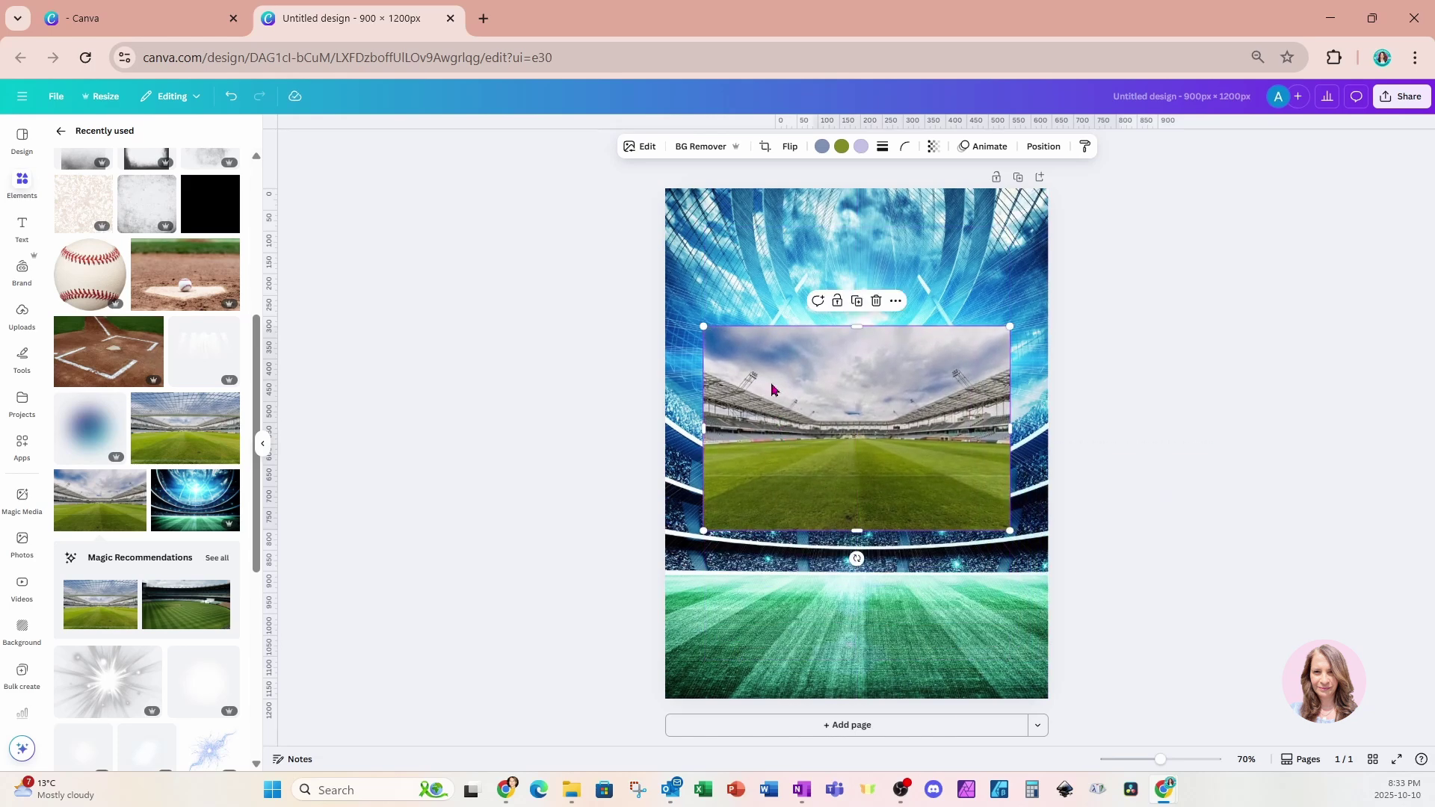
pyautogui.click(716, 148)
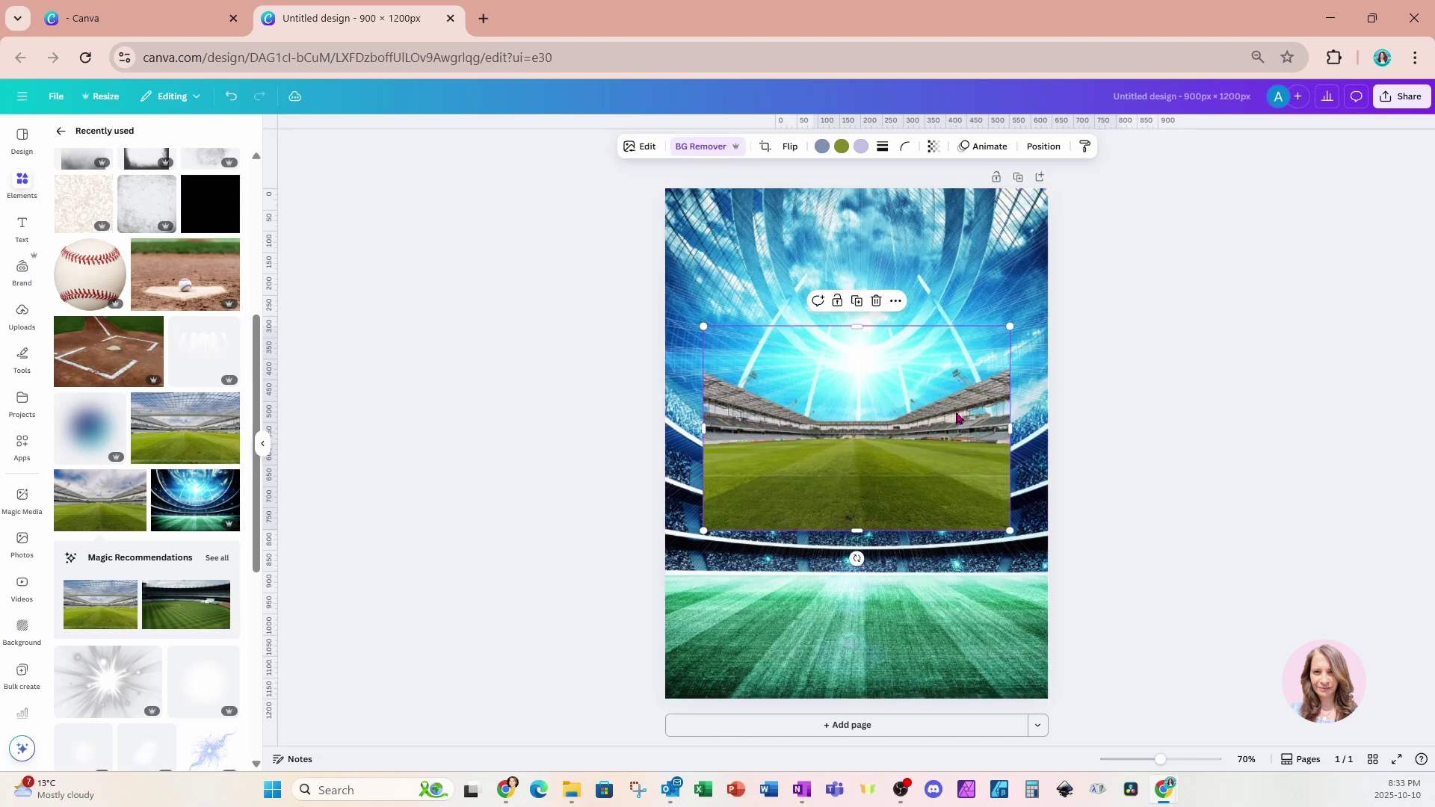
# Align the grassy stadium cutout with the page's bottom edge and stretch it to the page's top and both sides.
pyautogui.moveTo(880, 471); pyautogui.dragTo(881, 632)
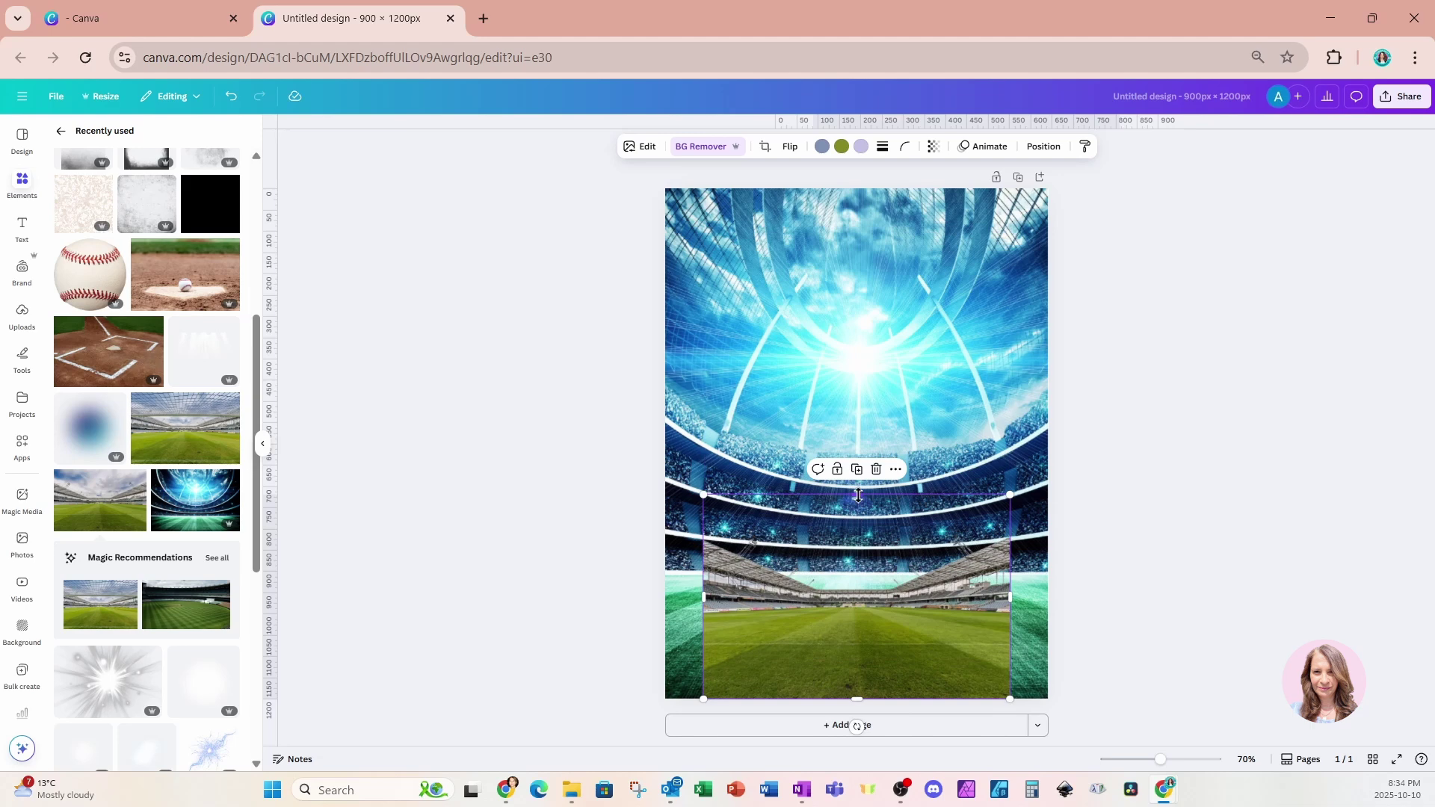
pyautogui.moveTo(858, 496); pyautogui.dragTo(858, 189)
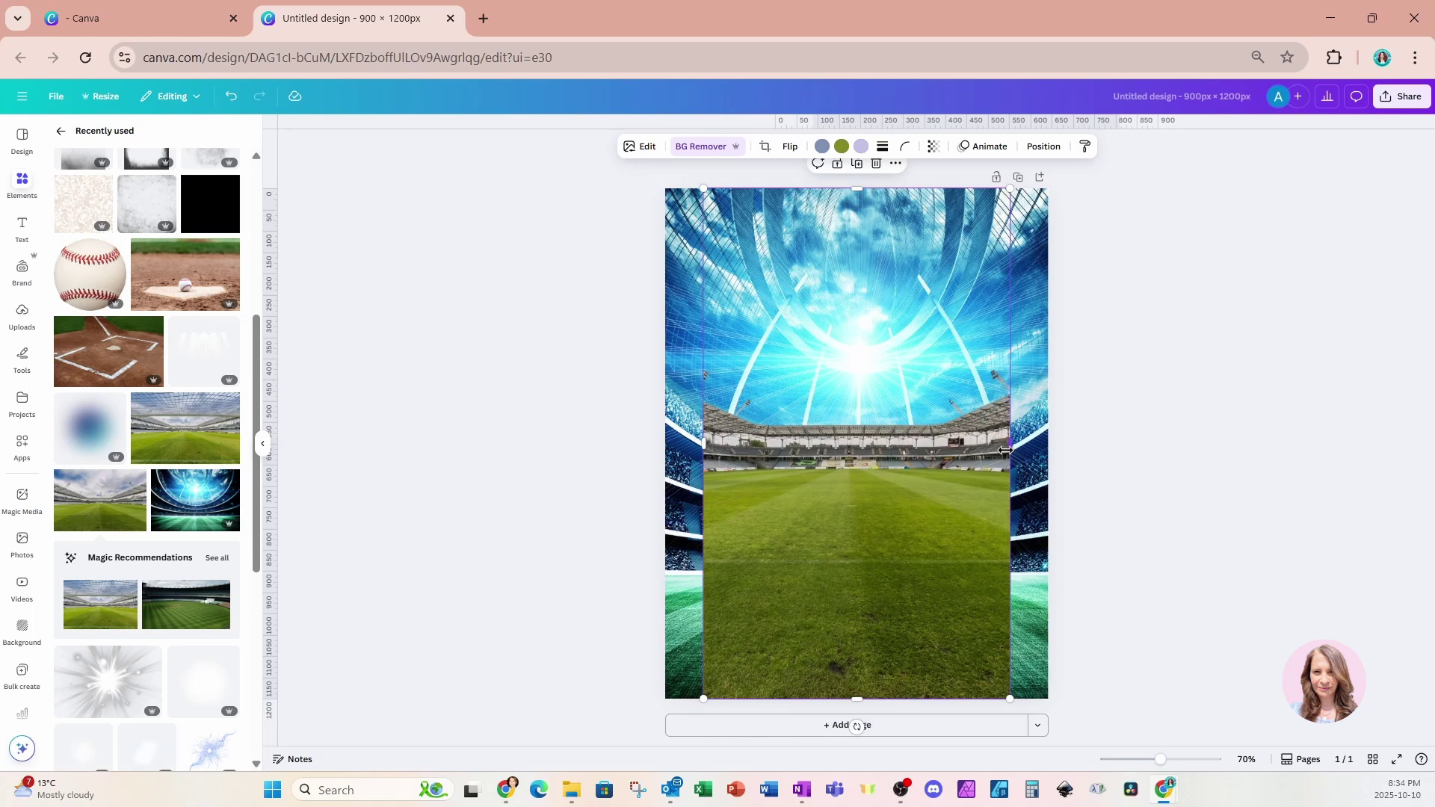
pyautogui.moveTo(1005, 451); pyautogui.dragTo(1047, 452)
pyautogui.moveTo(703, 448); pyautogui.dragTo(665, 451)
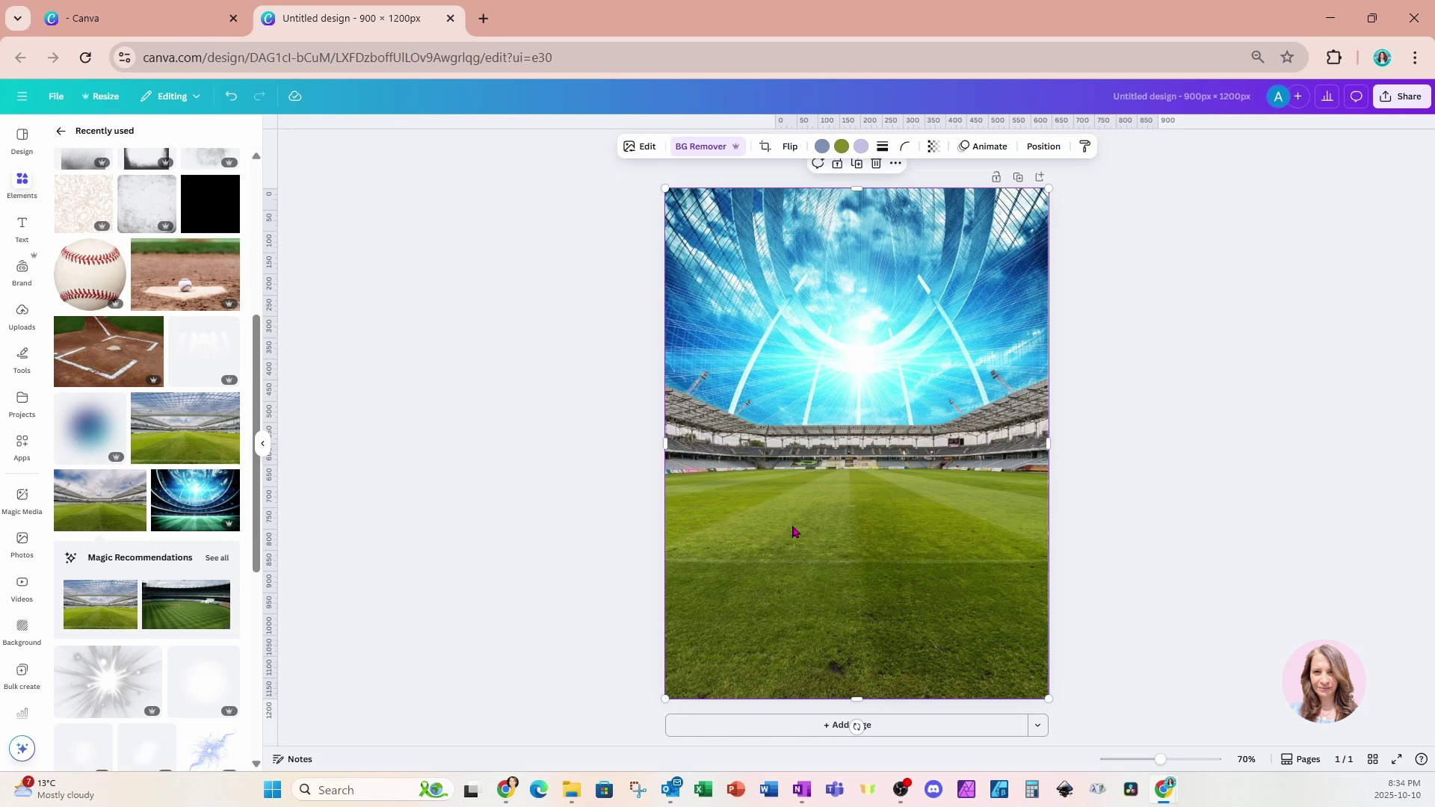
# Widen the grassy stadium cutout slightly past both page edges and centre it horizontally.
pyautogui.moveTo(794, 531); pyautogui.dragTo(793, 524)
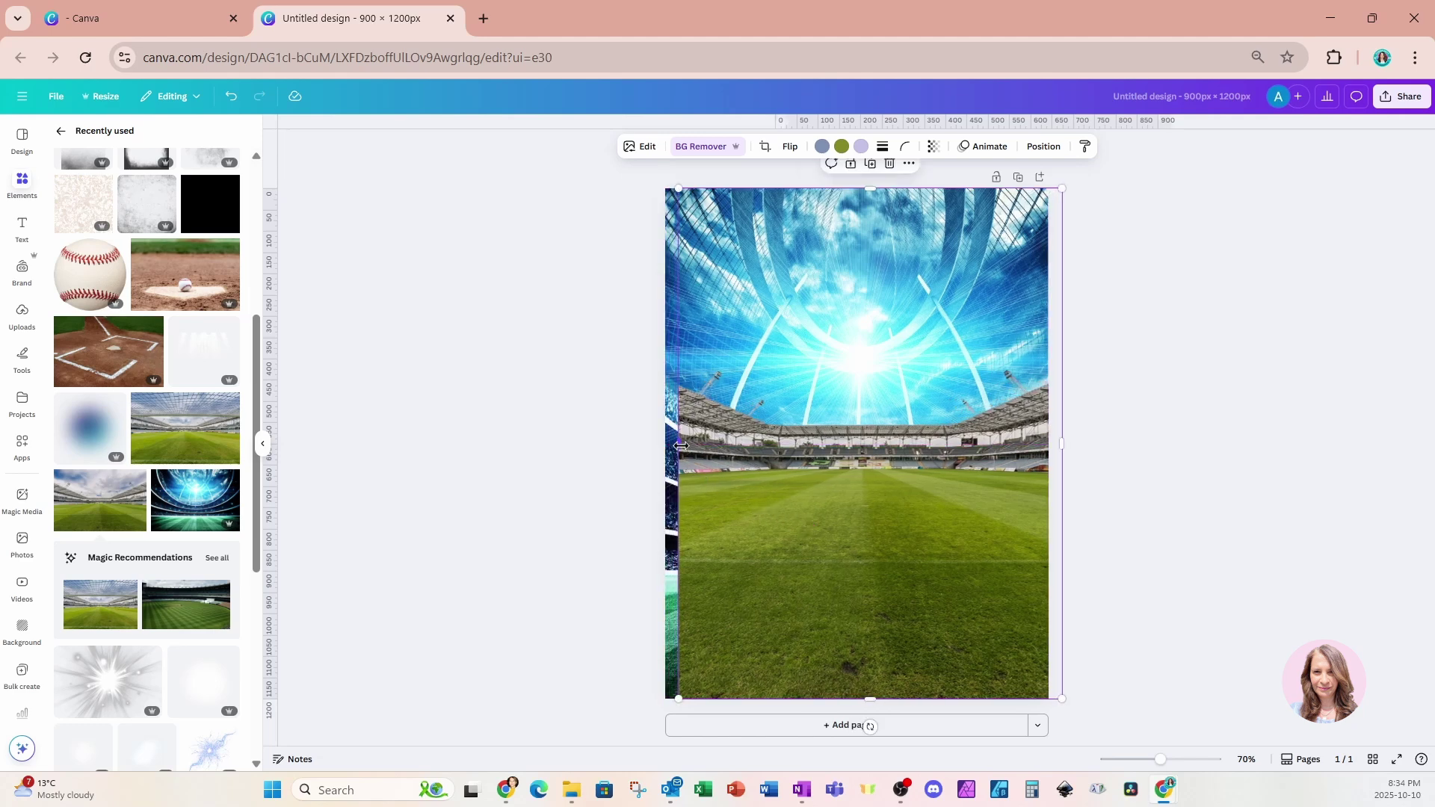
pyautogui.moveTo(680, 447); pyautogui.dragTo(666, 448)
pyautogui.moveTo(779, 471); pyautogui.dragTo(774, 470)
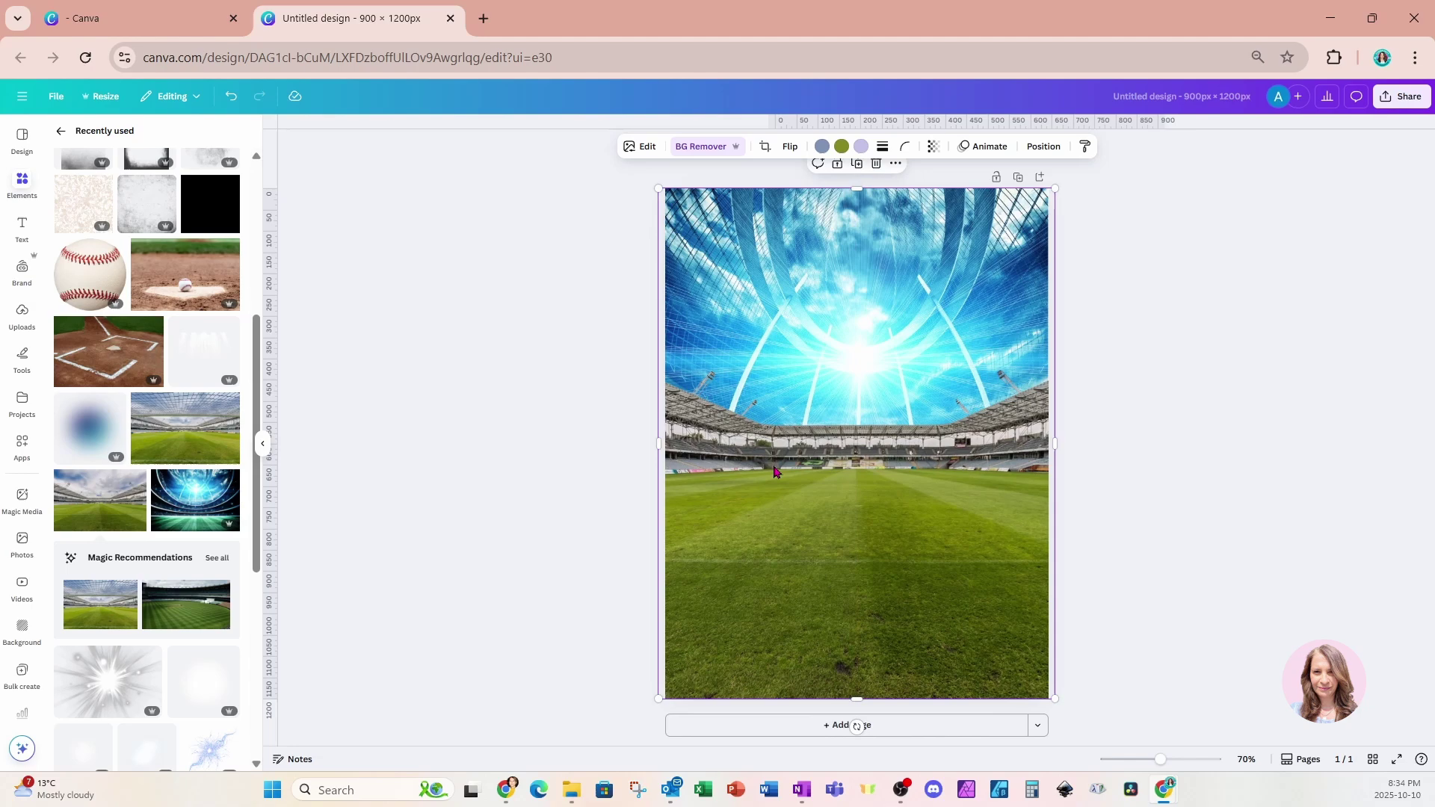
pyautogui.click(598, 459)
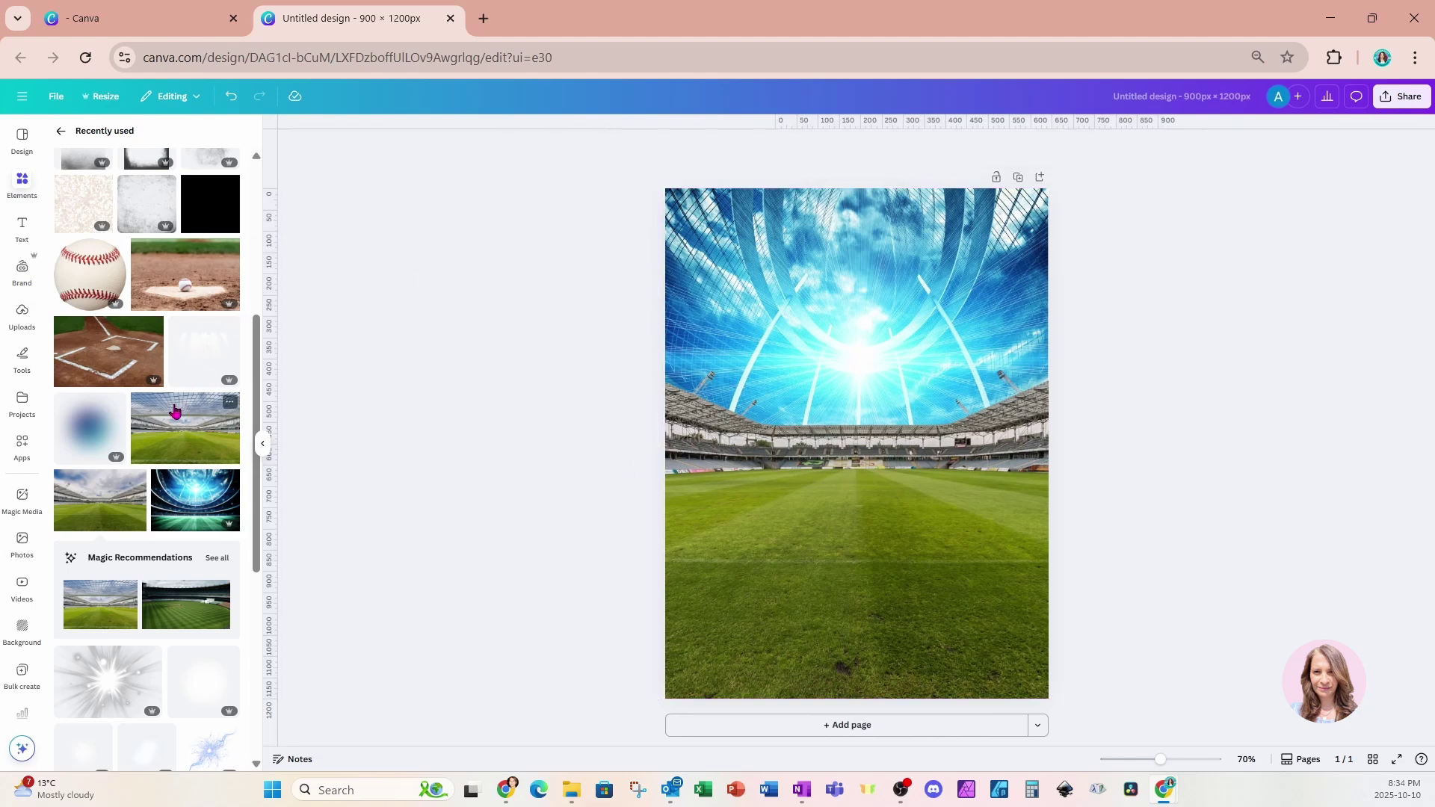
# Add the uploaded photo of the baseball player seen from behind to the page and remove its background.
pyautogui.scroll(4, 174, 410)
pyautogui.scroll(-10, 174, 408)
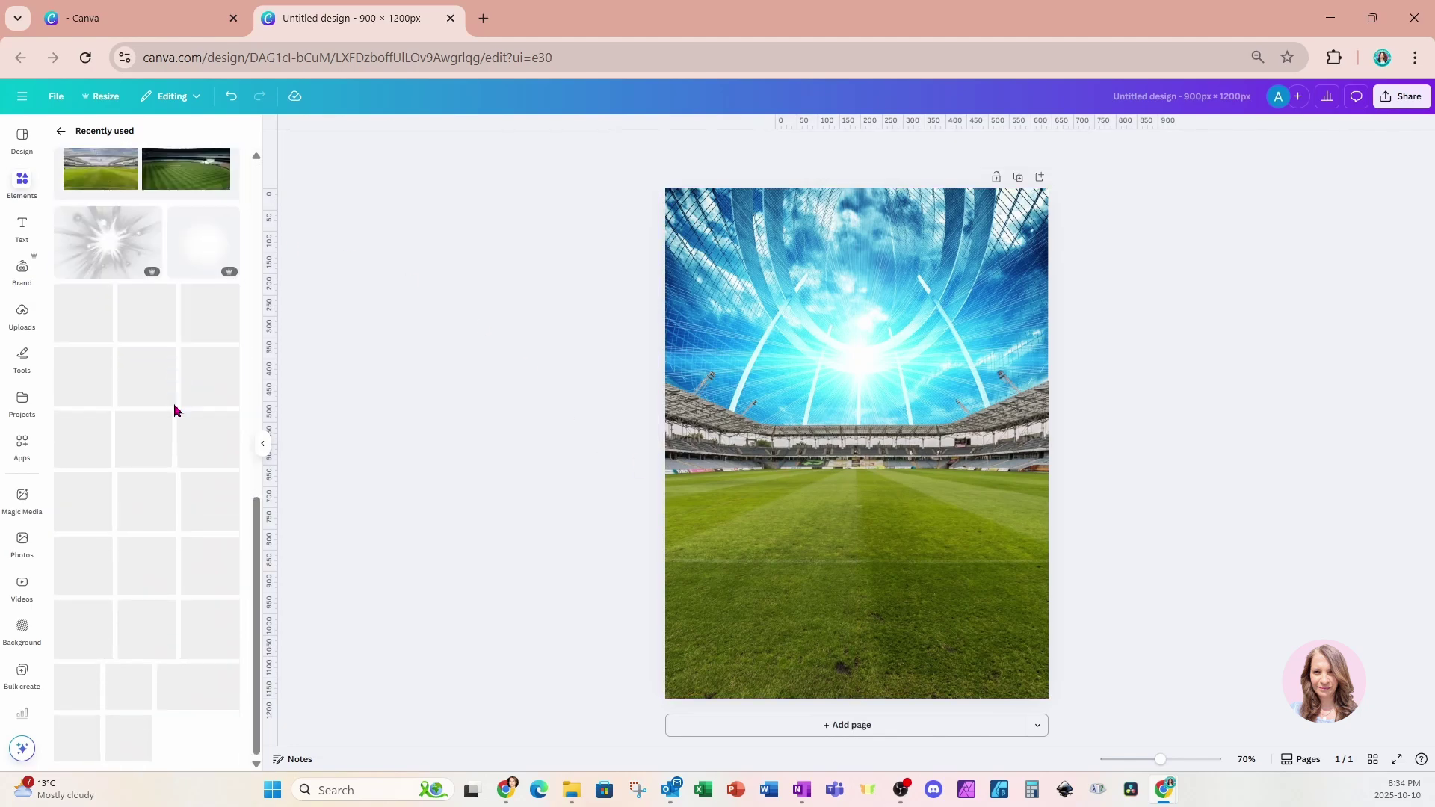
pyautogui.scroll(-10, 174, 410)
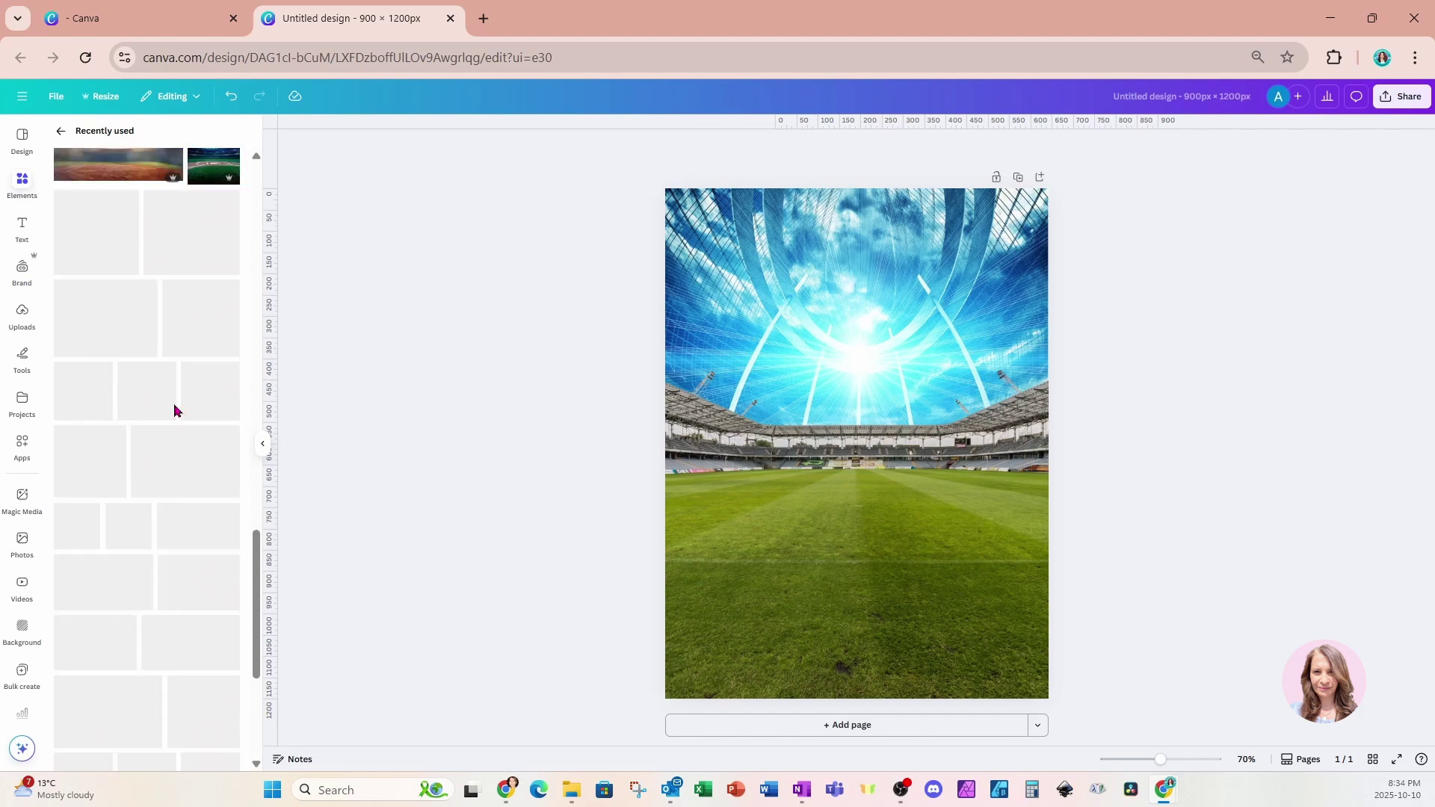
pyautogui.scroll(-5, 174, 409)
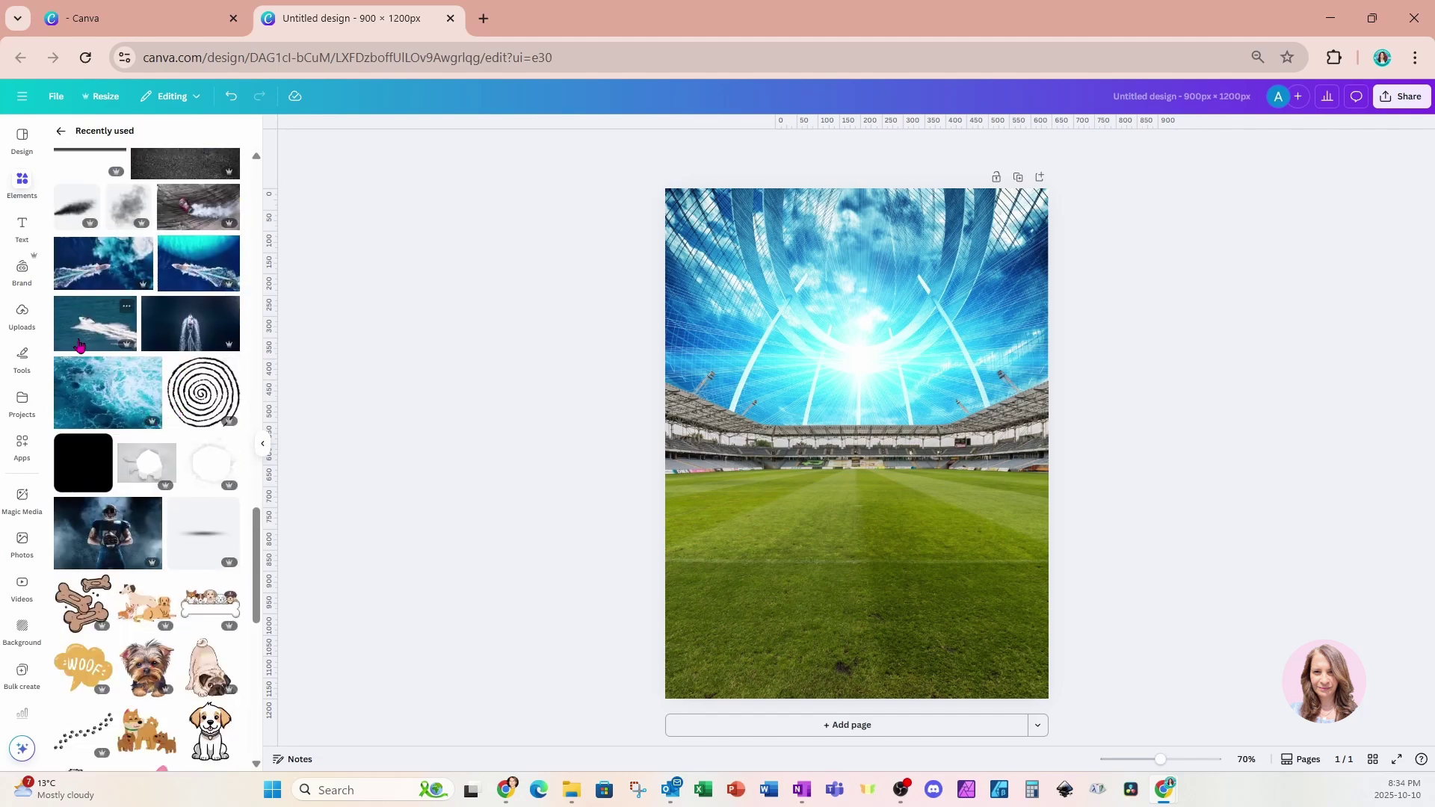
pyautogui.click(26, 320)
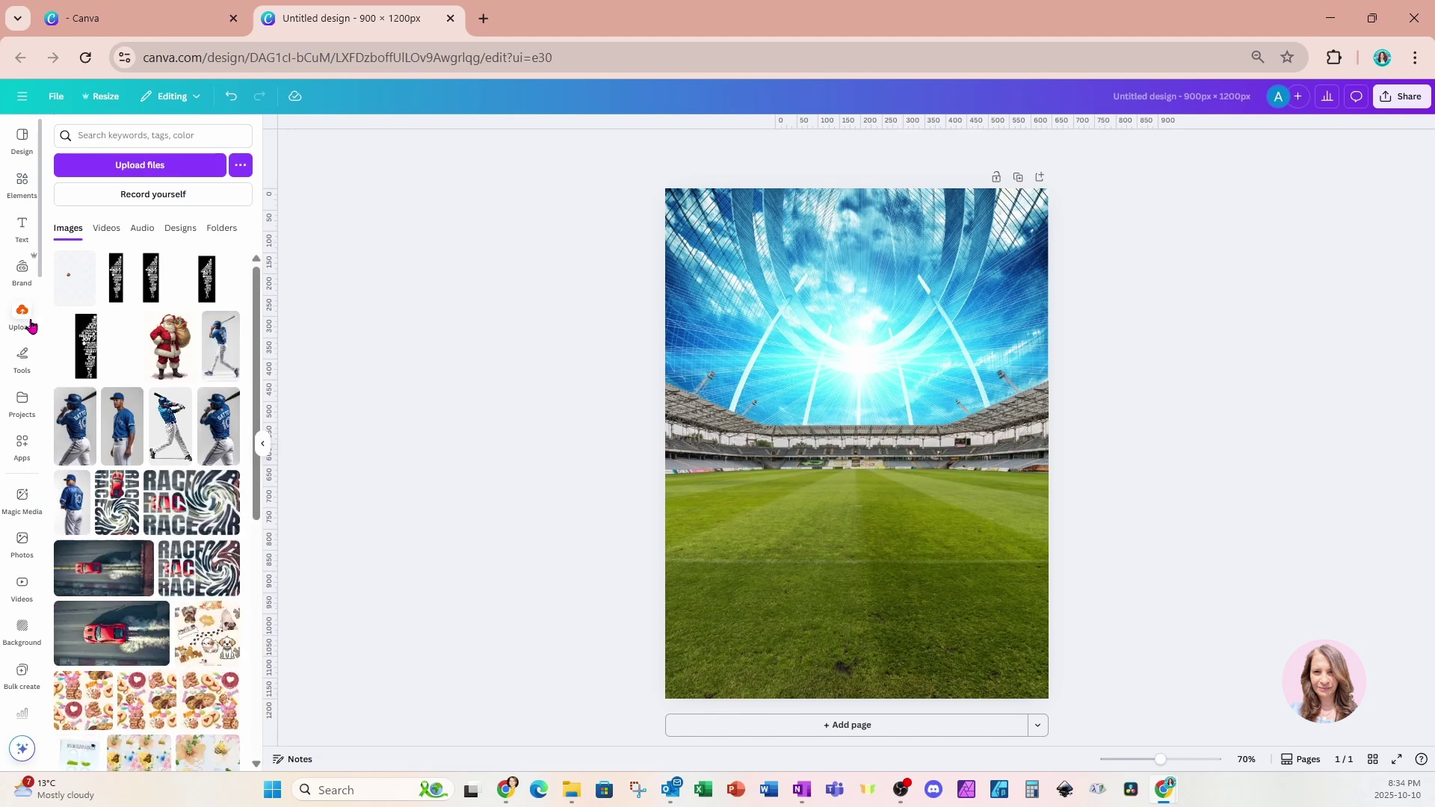
pyautogui.click(64, 527)
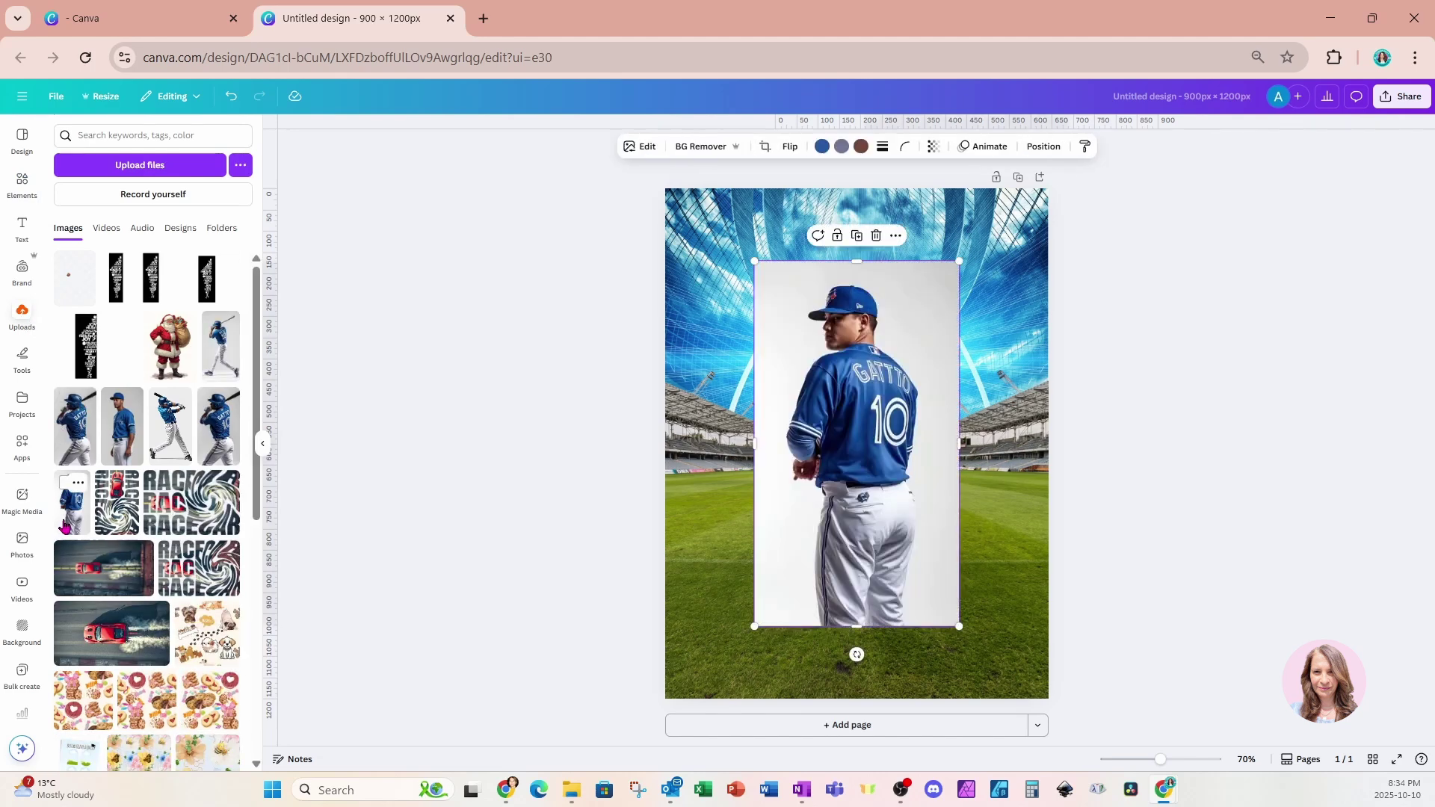
pyautogui.click(709, 146)
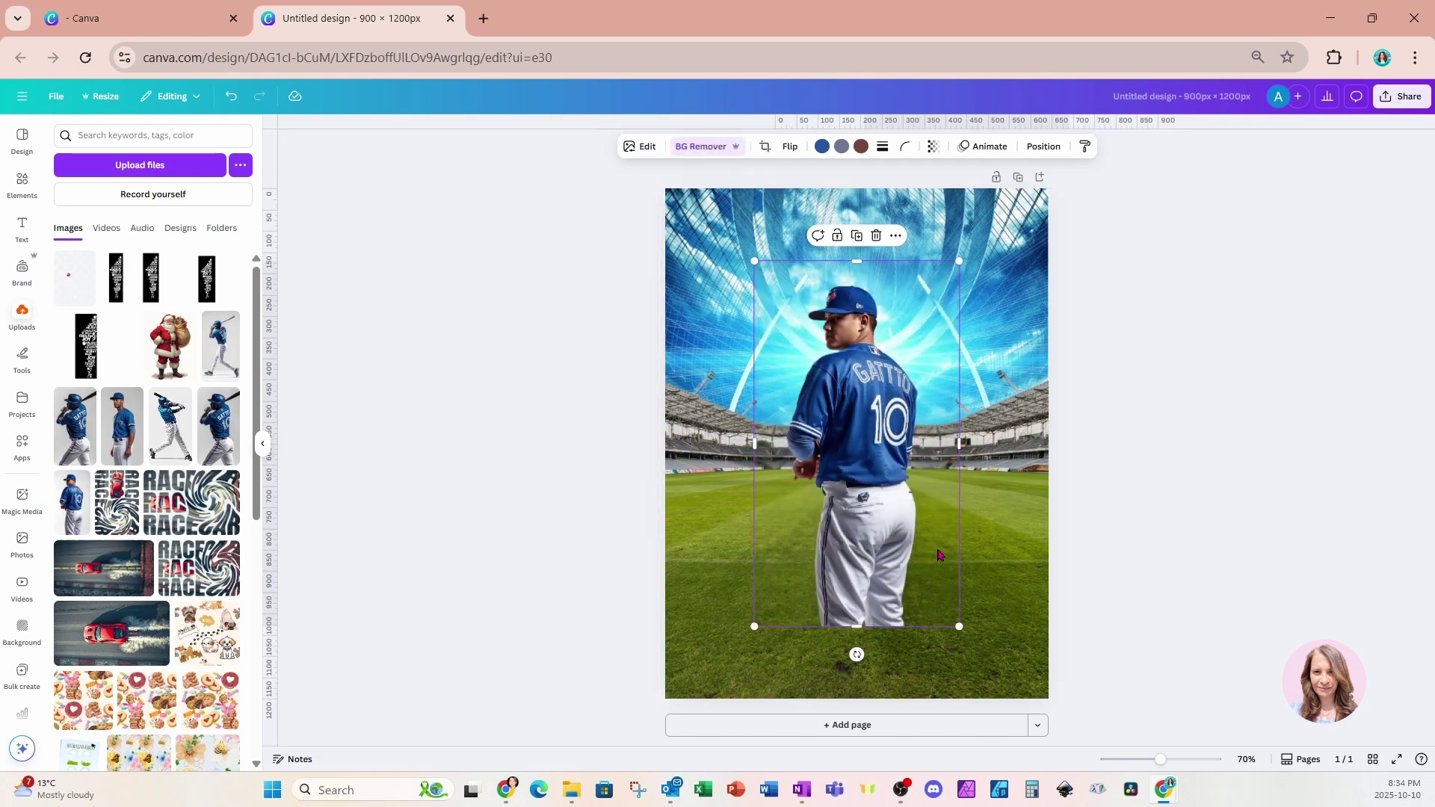
# Enlarge the player cutout and position it so the back of the number 10 jersey fills the page's upper left.
pyautogui.moveTo(882, 574); pyautogui.dragTo(746, 452)
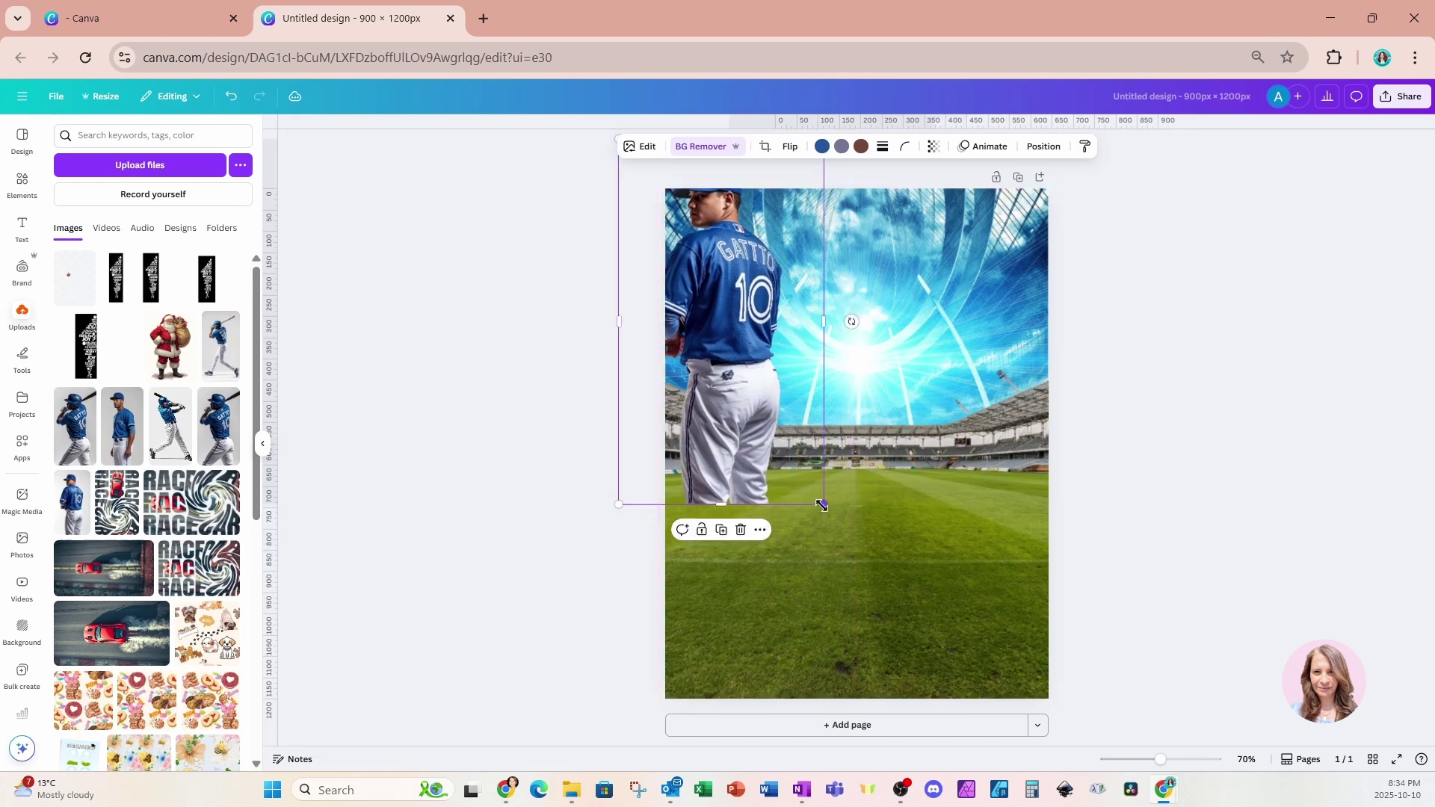
pyautogui.moveTo(822, 505); pyautogui.dragTo(961, 747)
pyautogui.moveTo(829, 597); pyautogui.dragTo(775, 515)
pyautogui.moveTo(786, 661); pyautogui.dragTo(791, 477)
pyautogui.moveTo(906, 485); pyautogui.dragTo(1061, 659)
pyautogui.moveTo(865, 571); pyautogui.dragTo(786, 517)
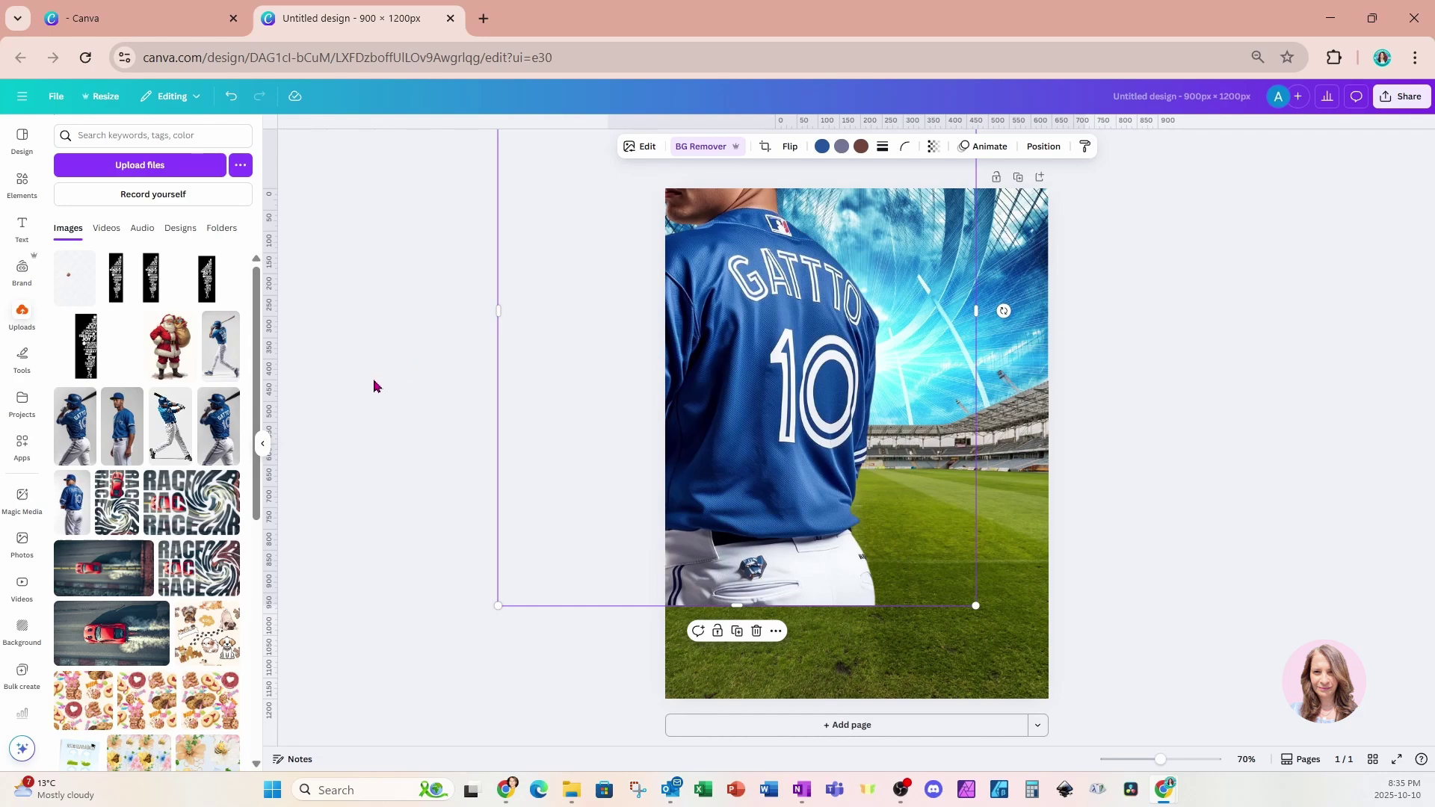
# Add the uploaded photo of the standing player in a blue cap, flip it horizontally and move it to the page's right side.
pyautogui.click(127, 446)
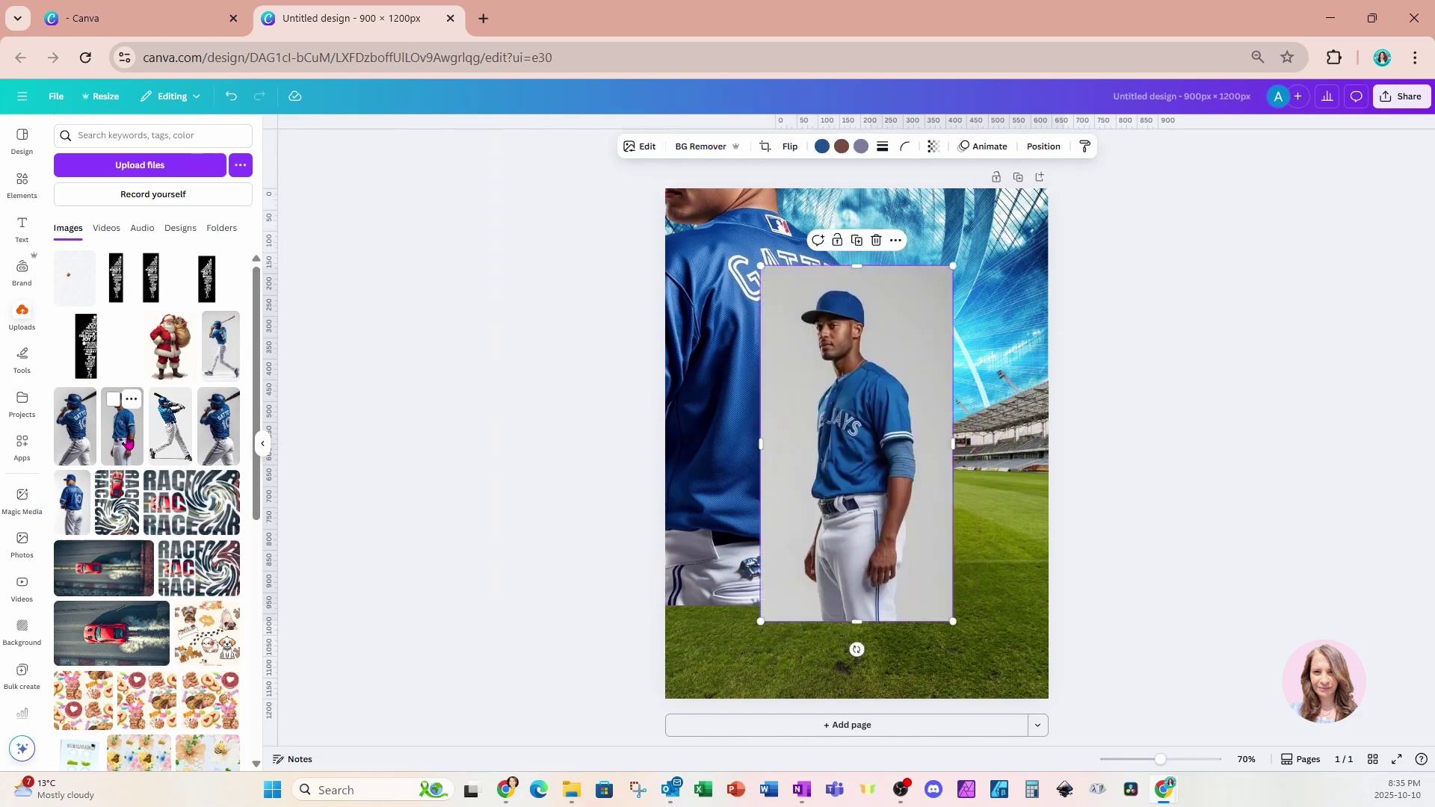
pyautogui.click(639, 146)
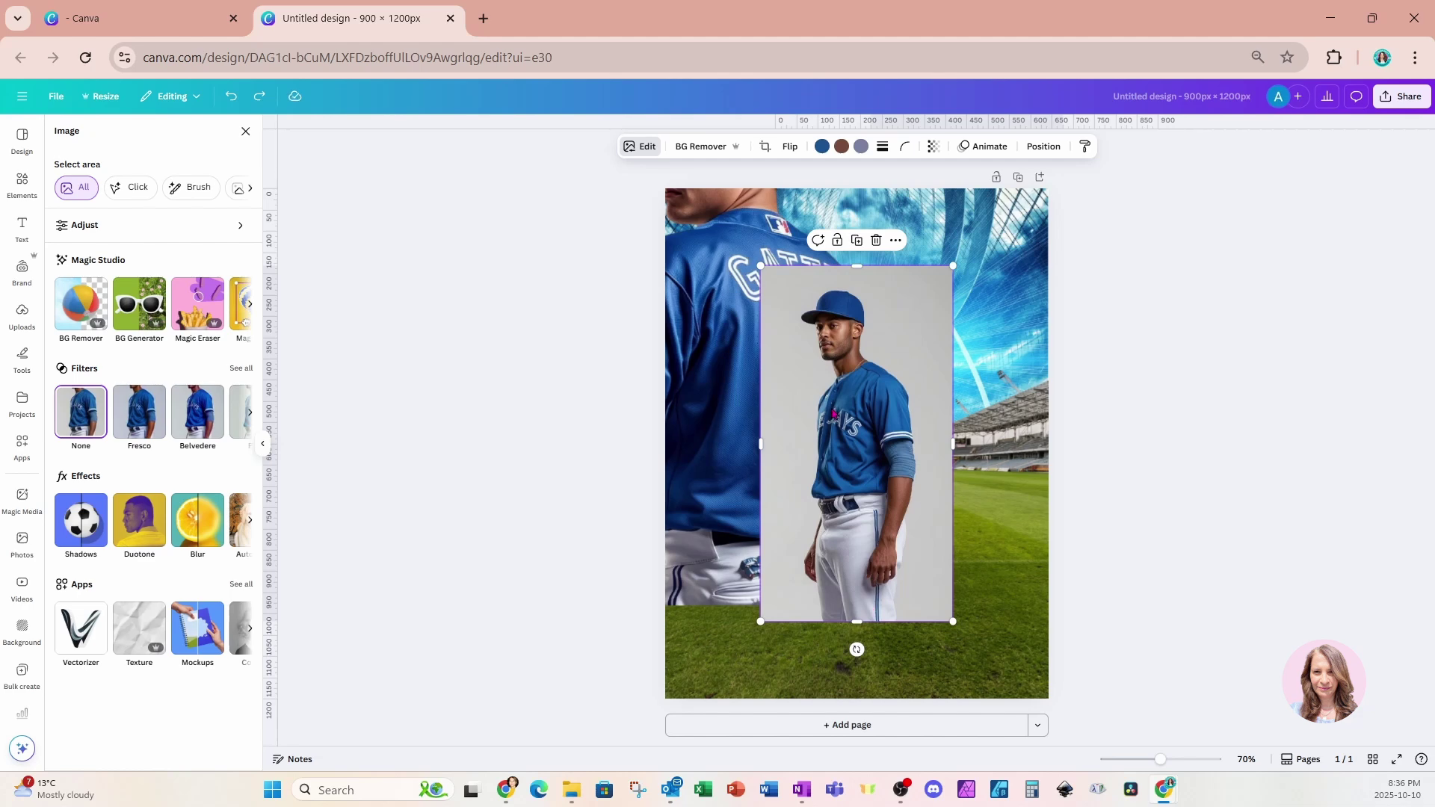
pyautogui.click(790, 147)
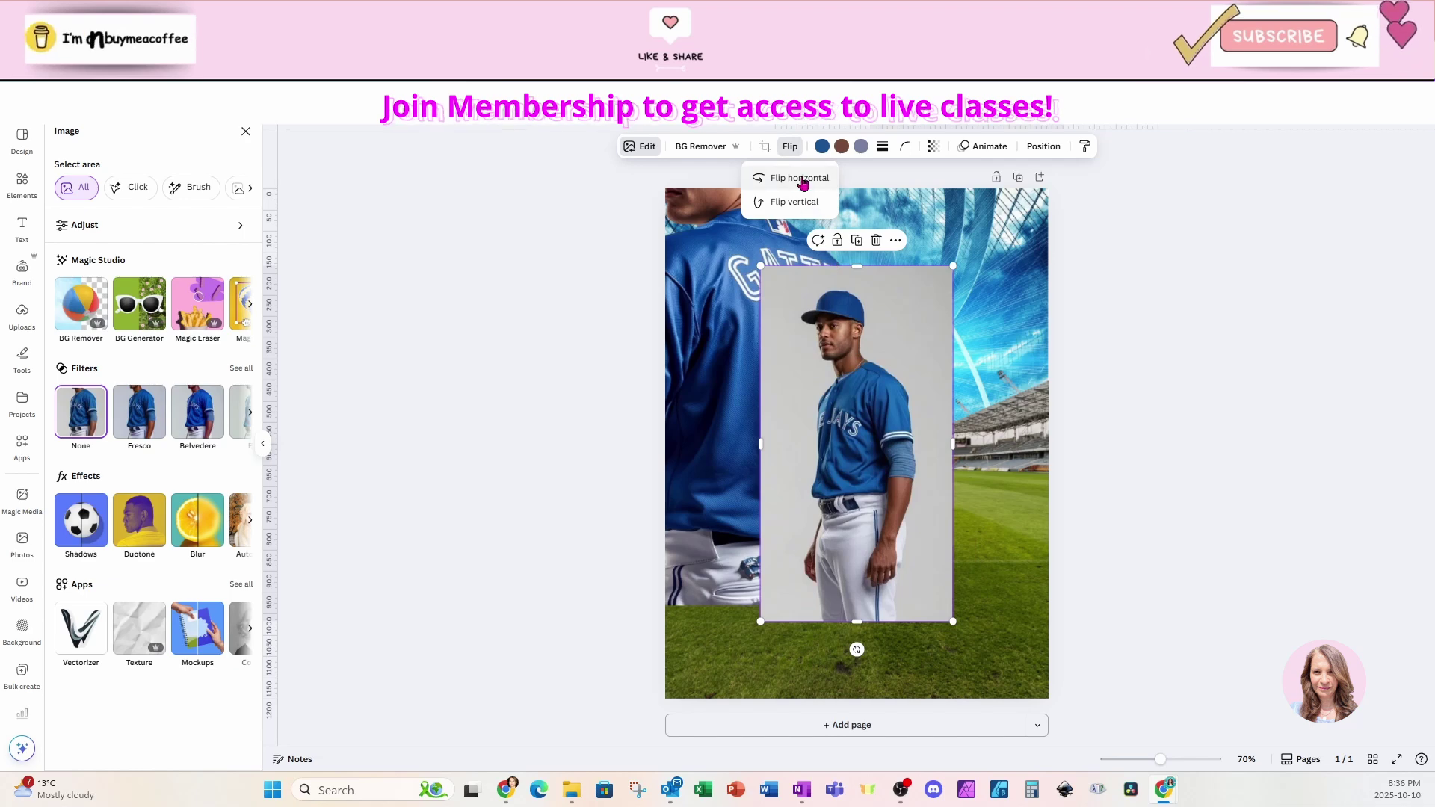
pyautogui.click(798, 178)
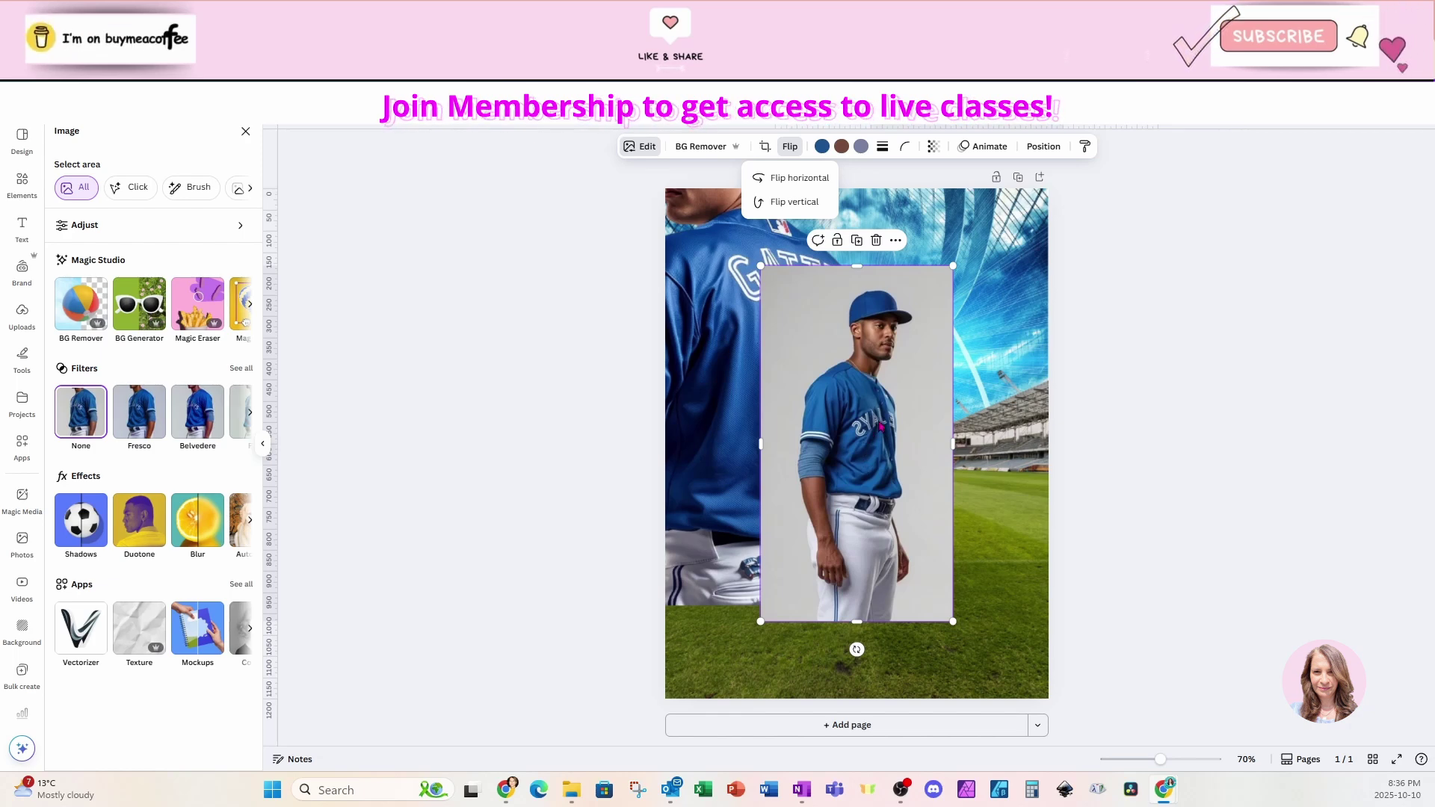
pyautogui.moveTo(851, 561); pyautogui.dragTo(921, 518)
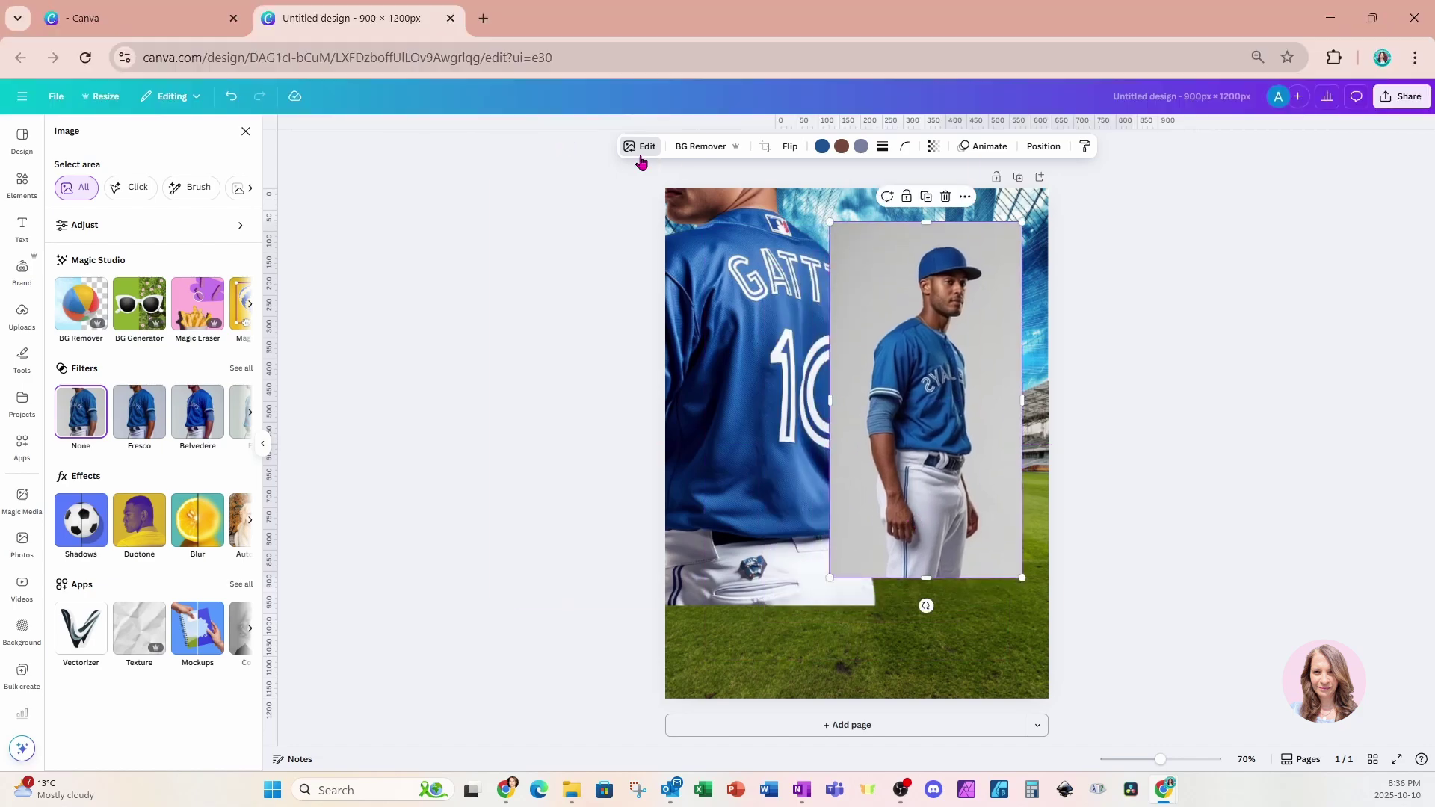
# Erase the mirrored team lettering from the standing player's jersey with Magic Eraser.
pyautogui.click(639, 147)
pyautogui.click(640, 147)
pyautogui.click(211, 323)
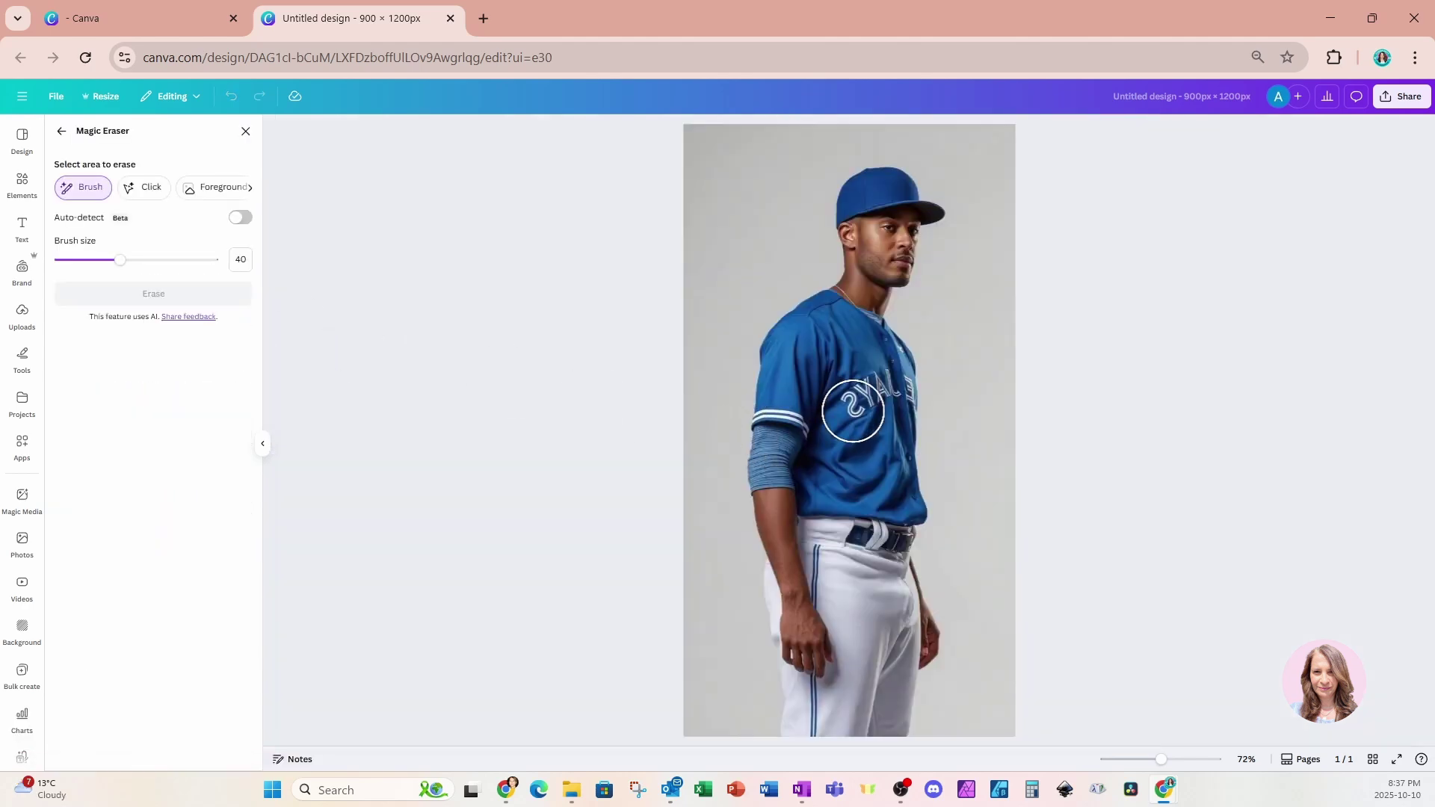
pyautogui.moveTo(848, 413); pyautogui.dragTo(884, 391)
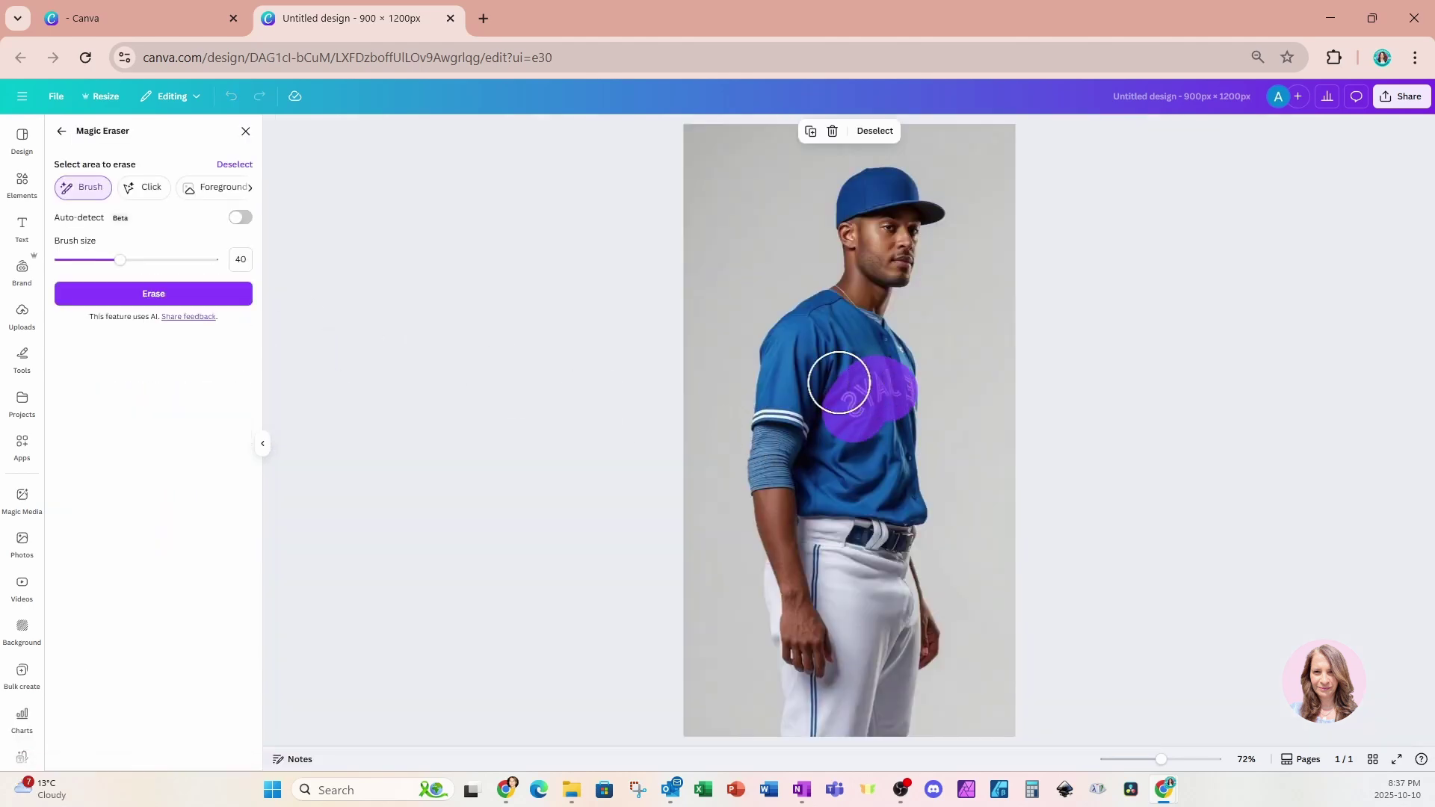
pyautogui.click(190, 297)
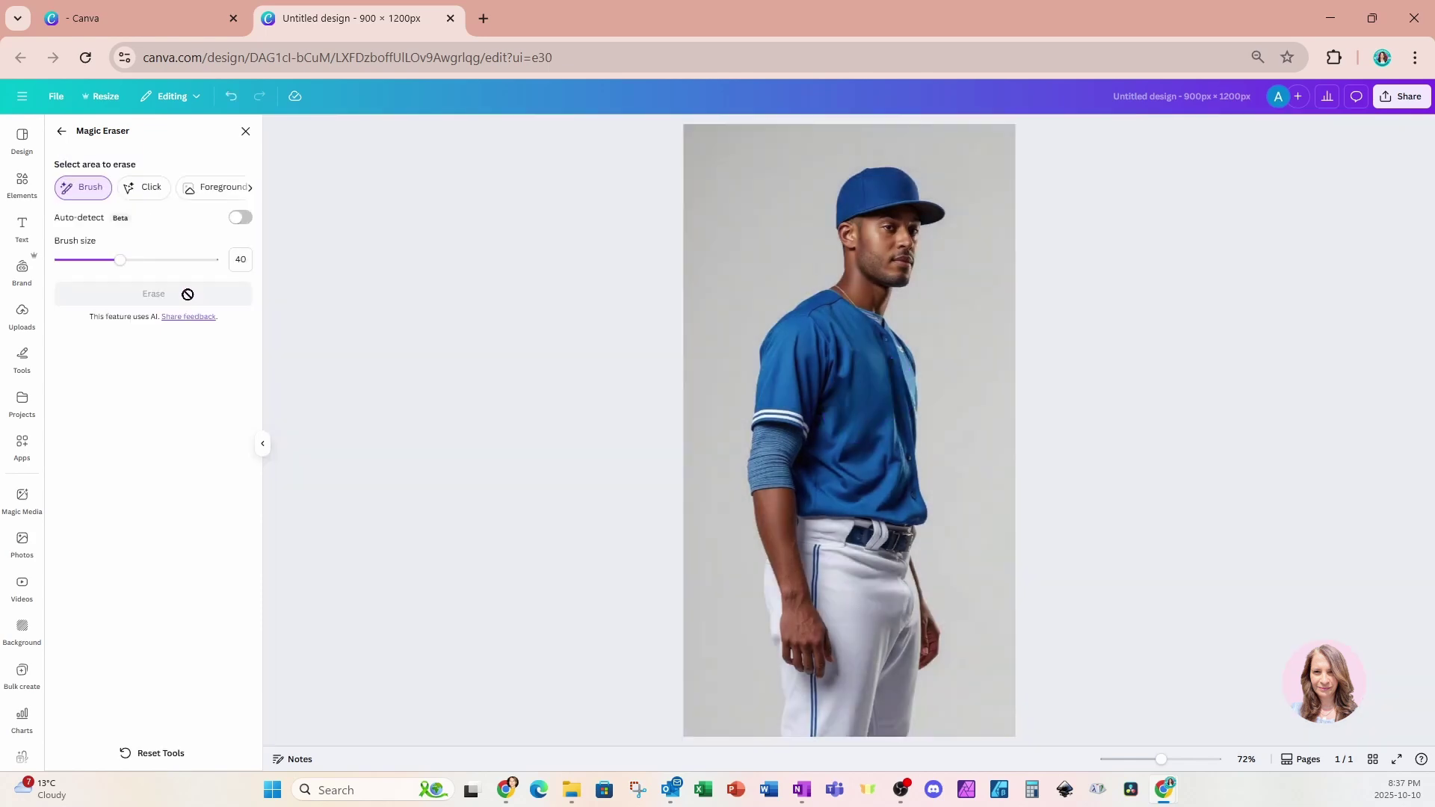
pyautogui.click(246, 133)
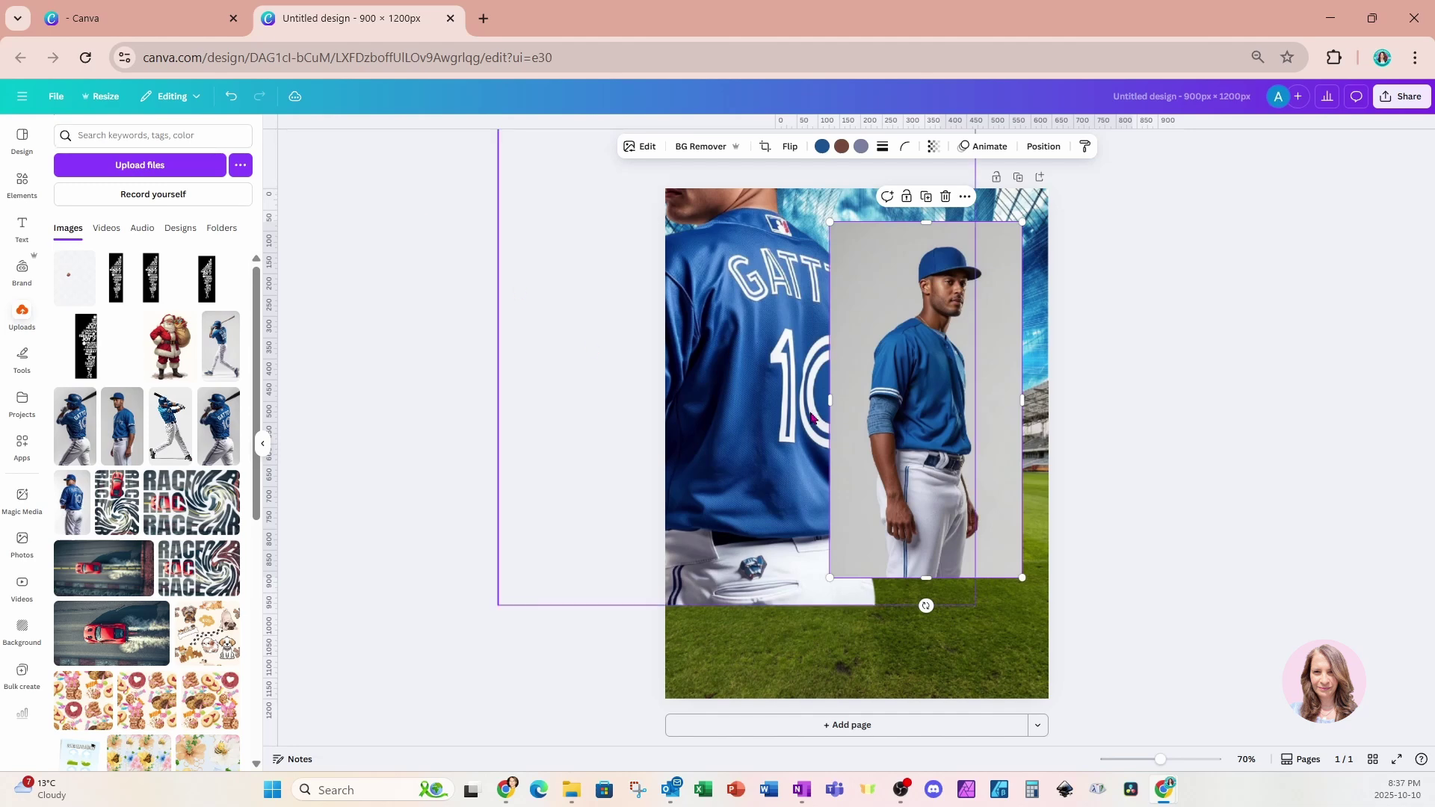
# Remove the standing player's background and enlarge the cutout so it fills the page's right side from cap to thighs.
pyautogui.click(703, 148)
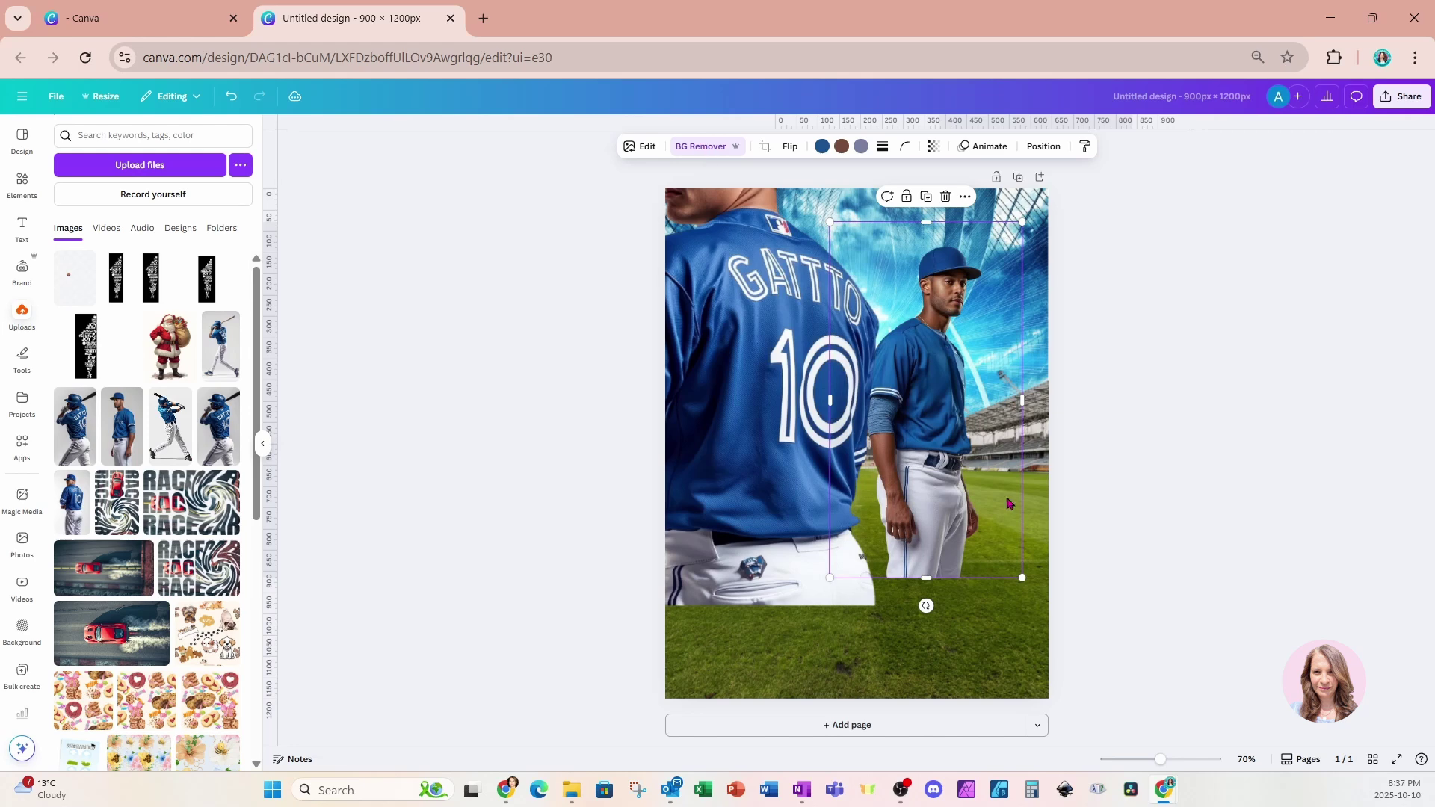
pyautogui.moveTo(937, 531); pyautogui.dragTo(946, 510)
pyautogui.moveTo(1037, 553); pyautogui.dragTo(1175, 705)
pyautogui.moveTo(994, 633); pyautogui.dragTo(951, 591)
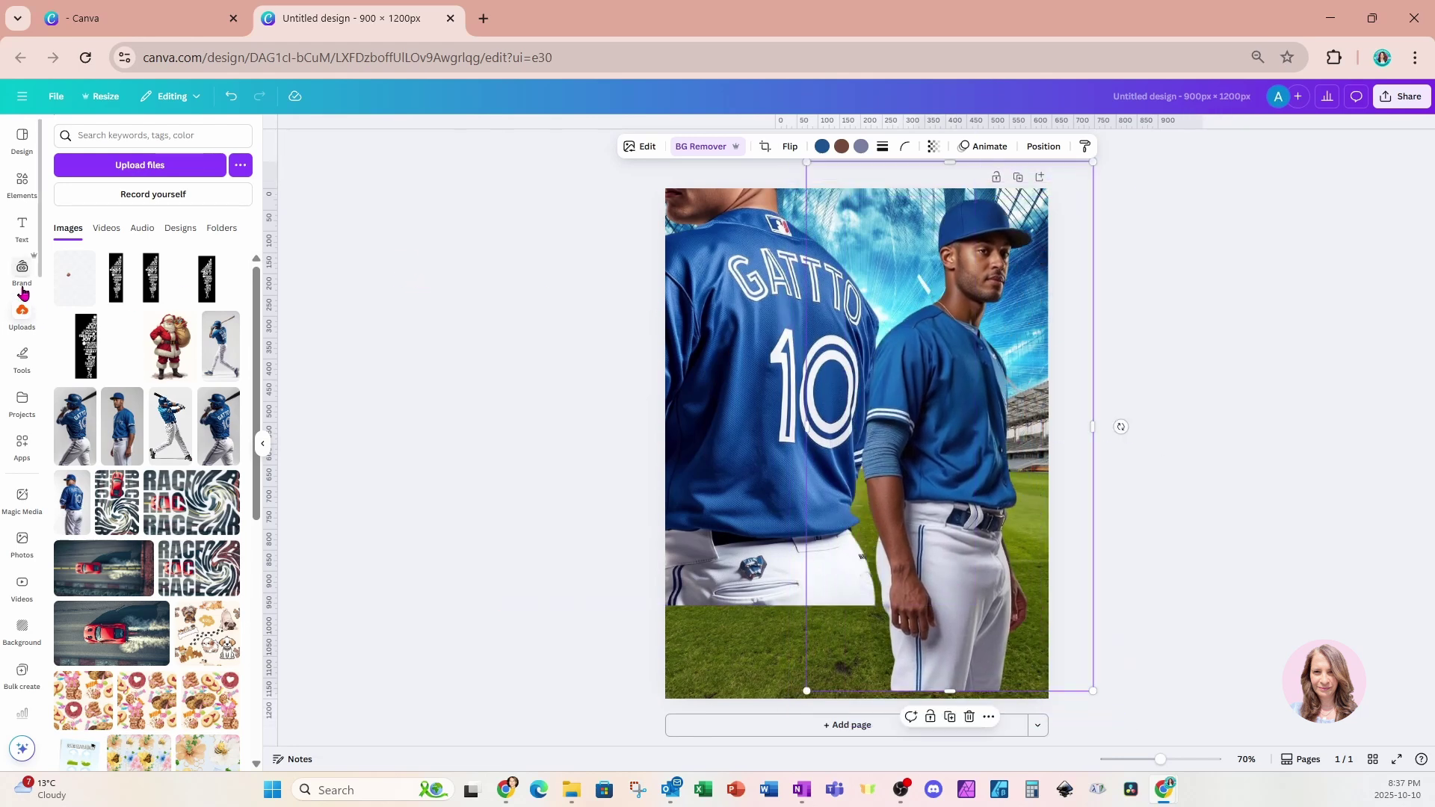
# Add a heading reading BLUE over the standing player's chest.
pyautogui.click(23, 232)
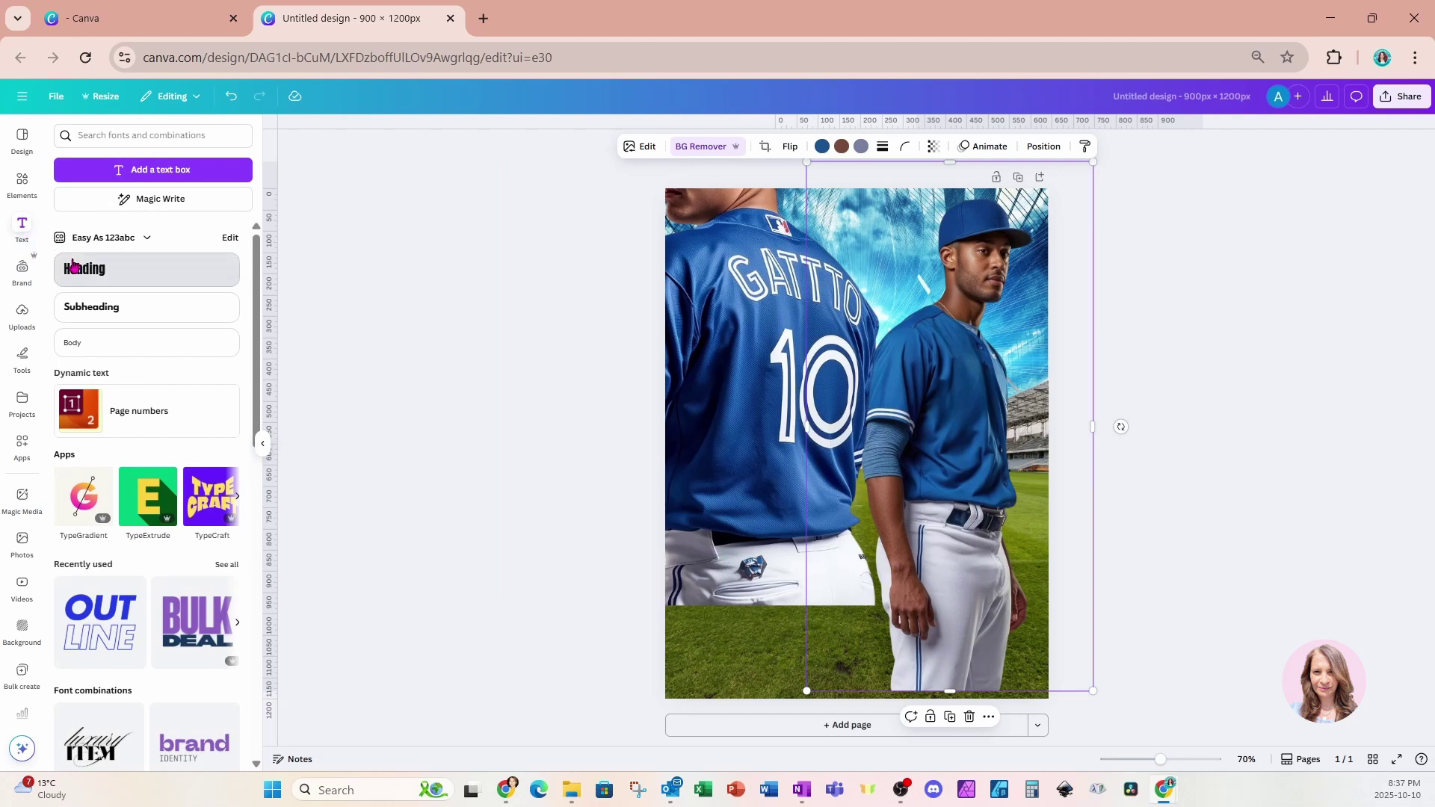
pyautogui.click(112, 269)
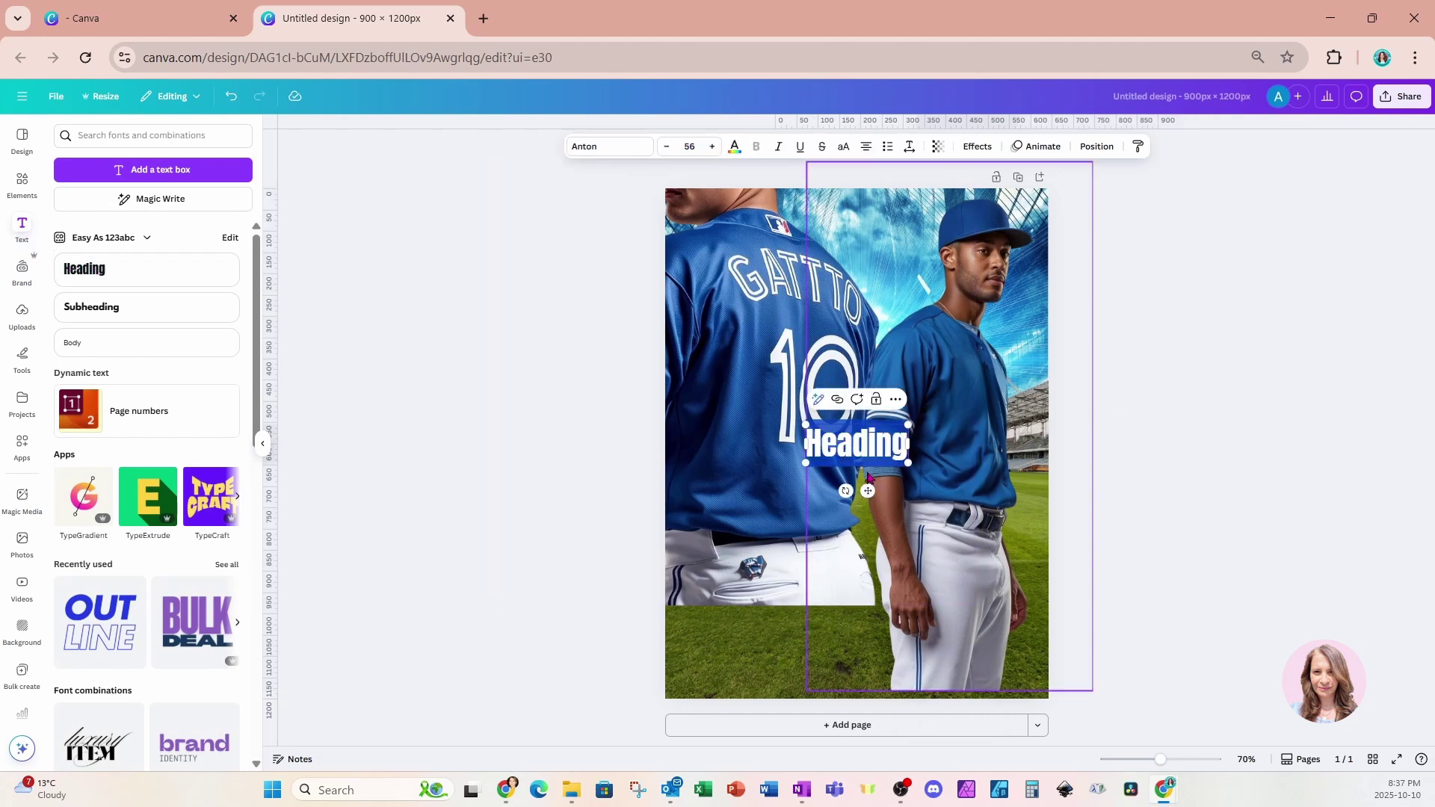
pyautogui.click(1156, 513)
pyautogui.moveTo(883, 463); pyautogui.dragTo(994, 425)
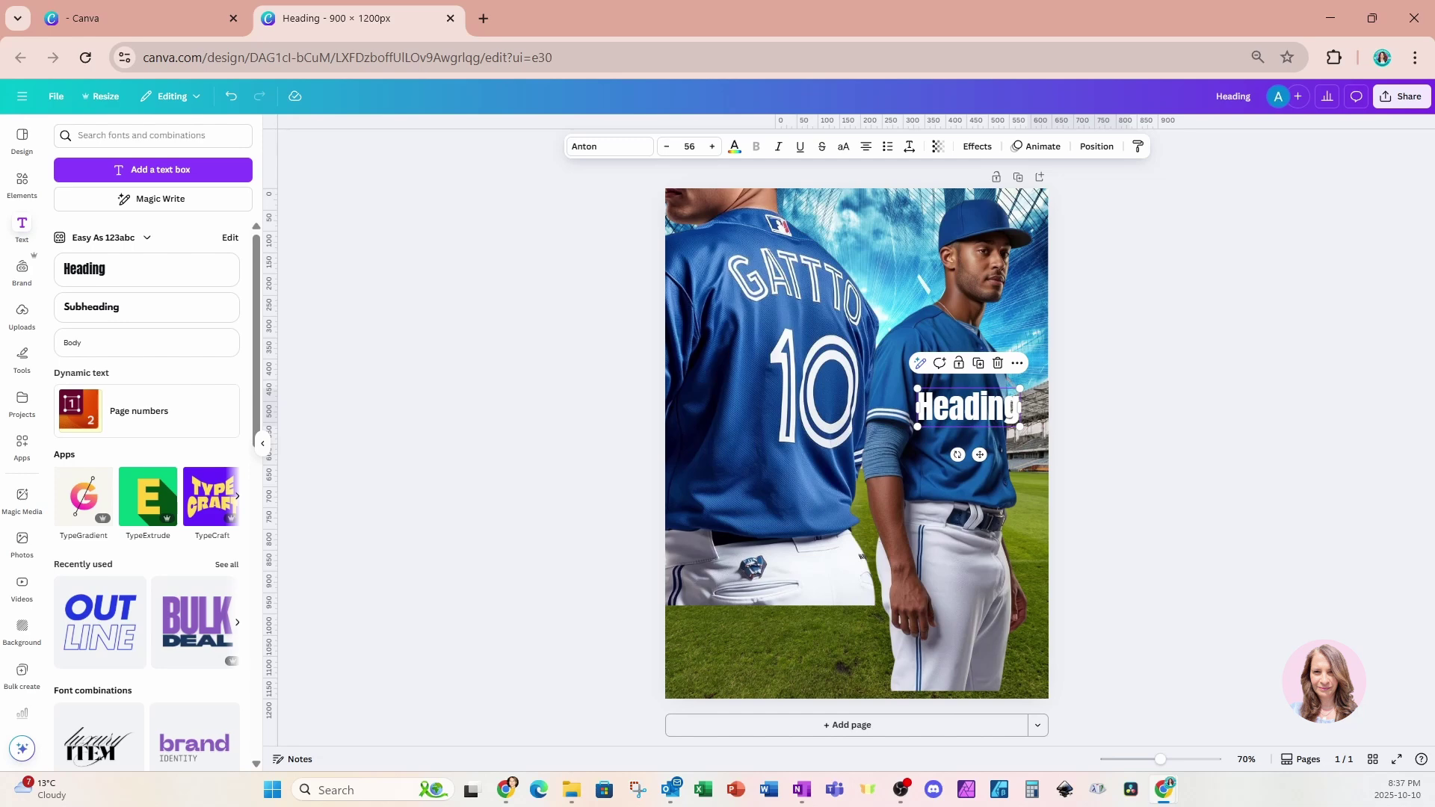
pyautogui.doubleClick(964, 410)
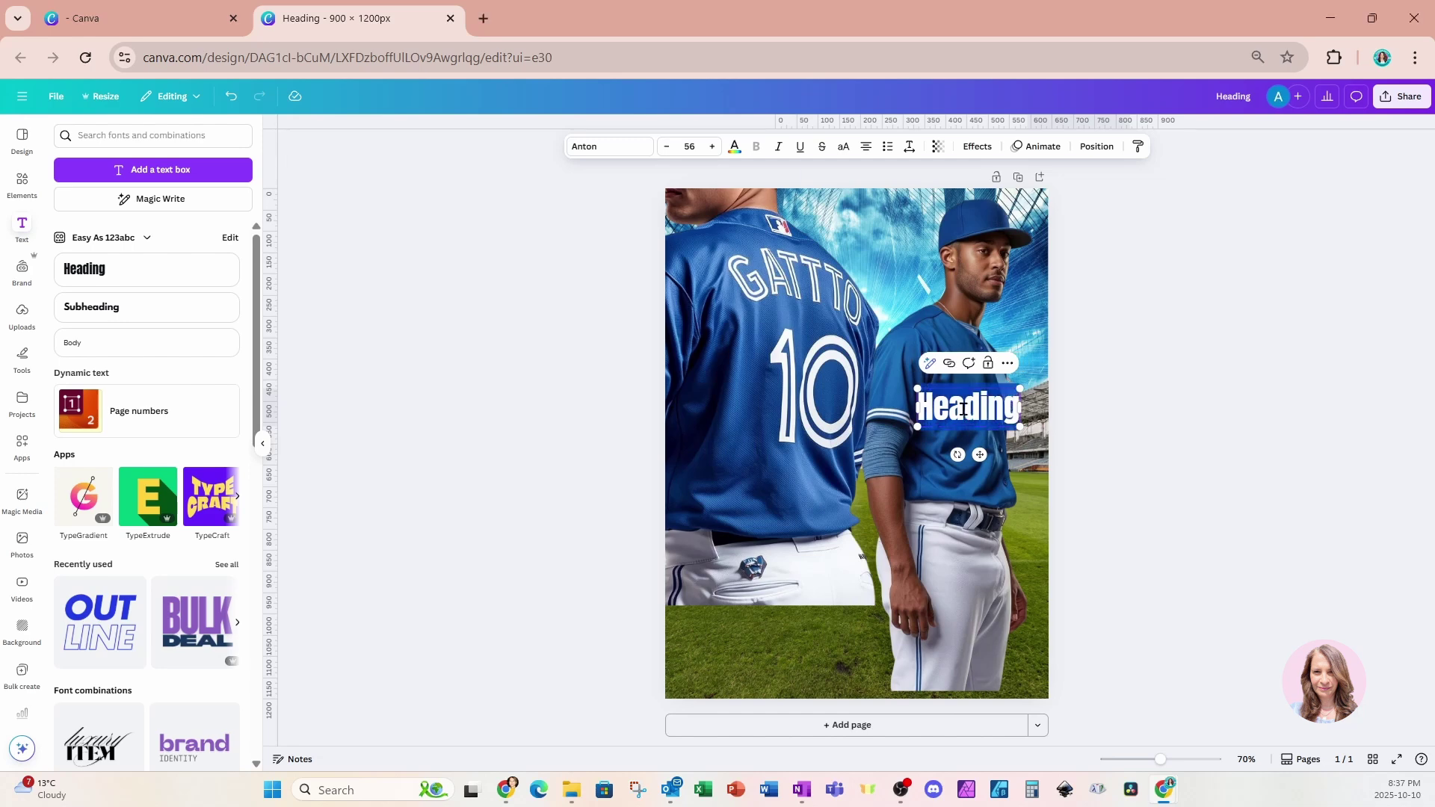
pyautogui.write('BLUE')
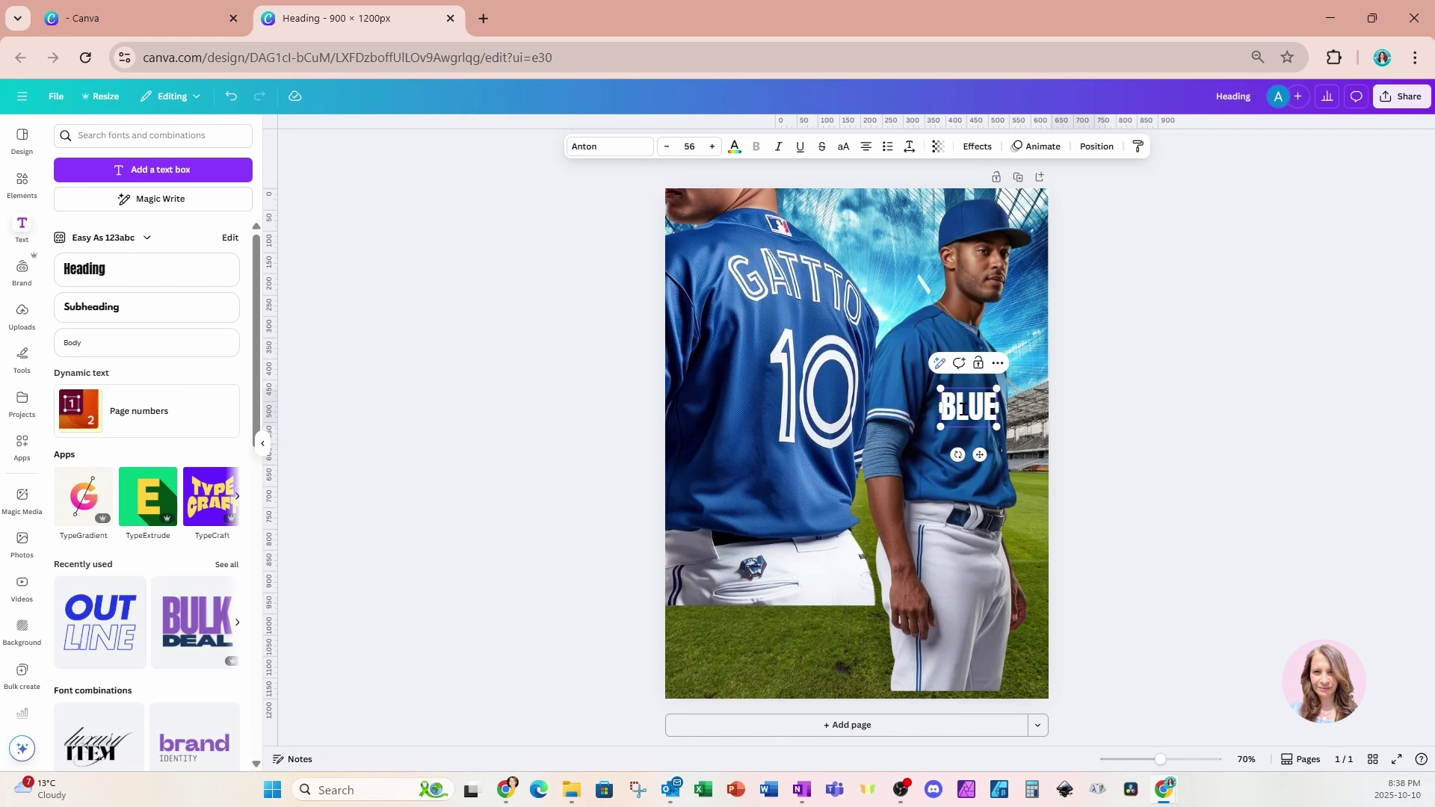
# Set the BLUE text's font to Zico Display Outline and move it slightly higher on the player's jersey.
pyautogui.click(602, 150)
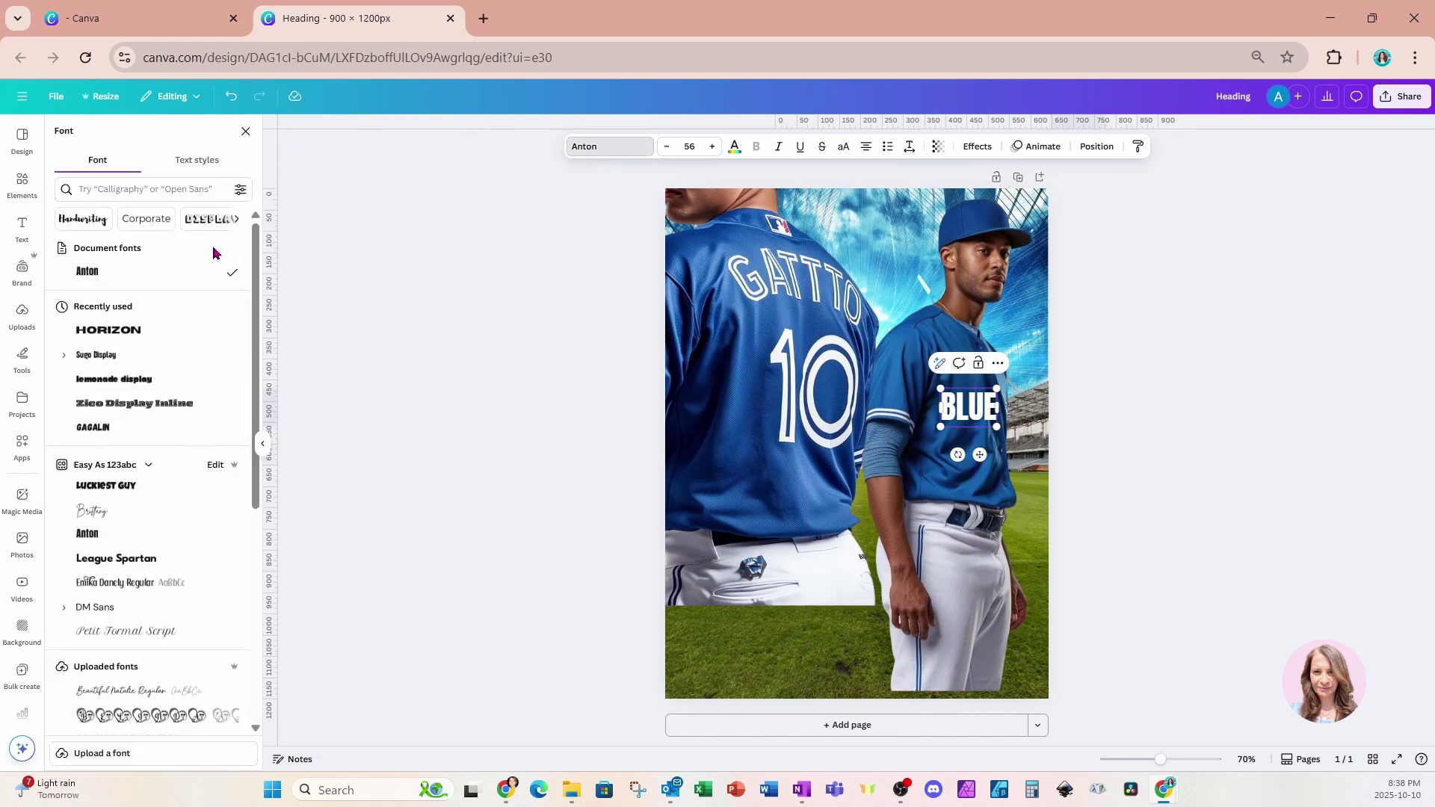
pyautogui.scroll(-1, 149, 396)
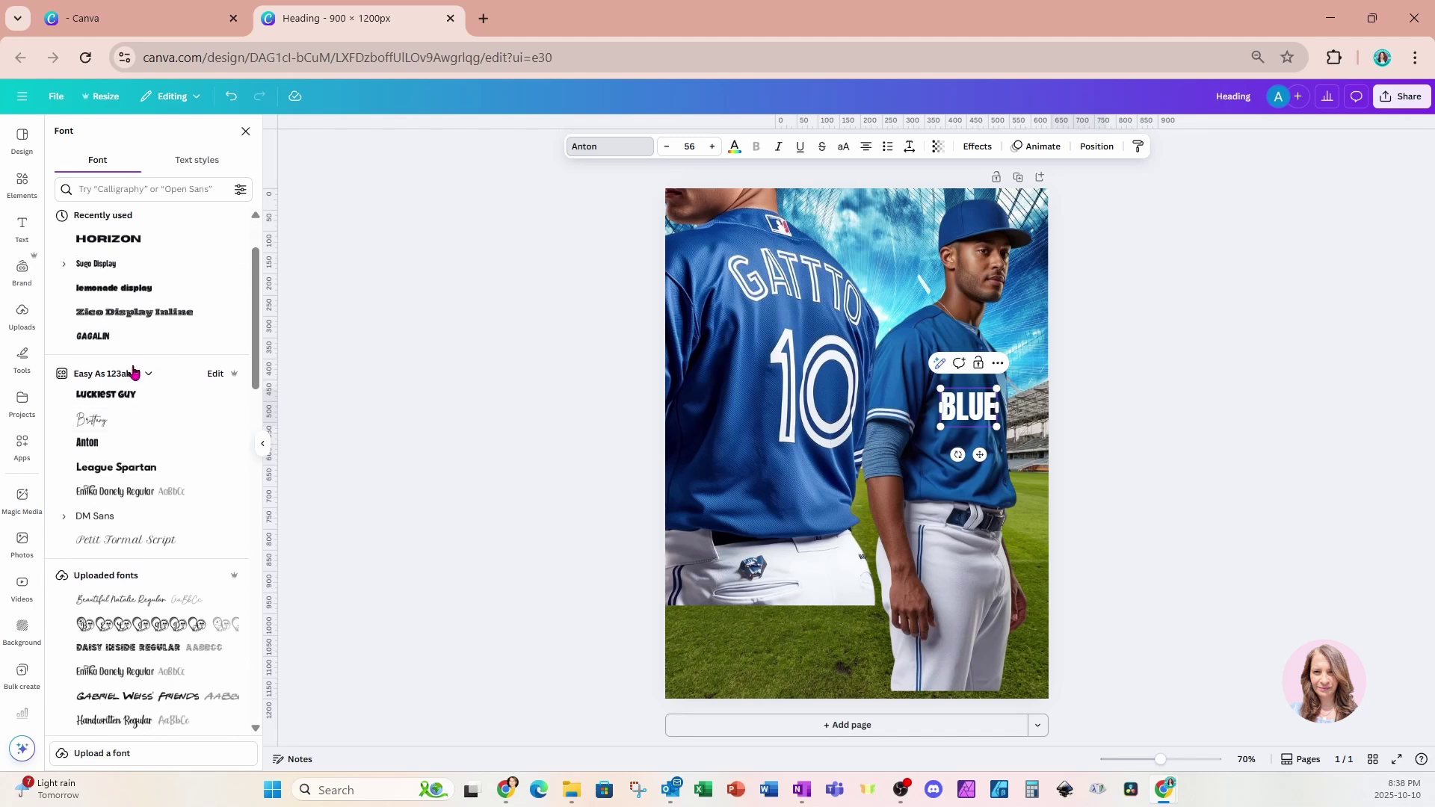
pyautogui.click(137, 196)
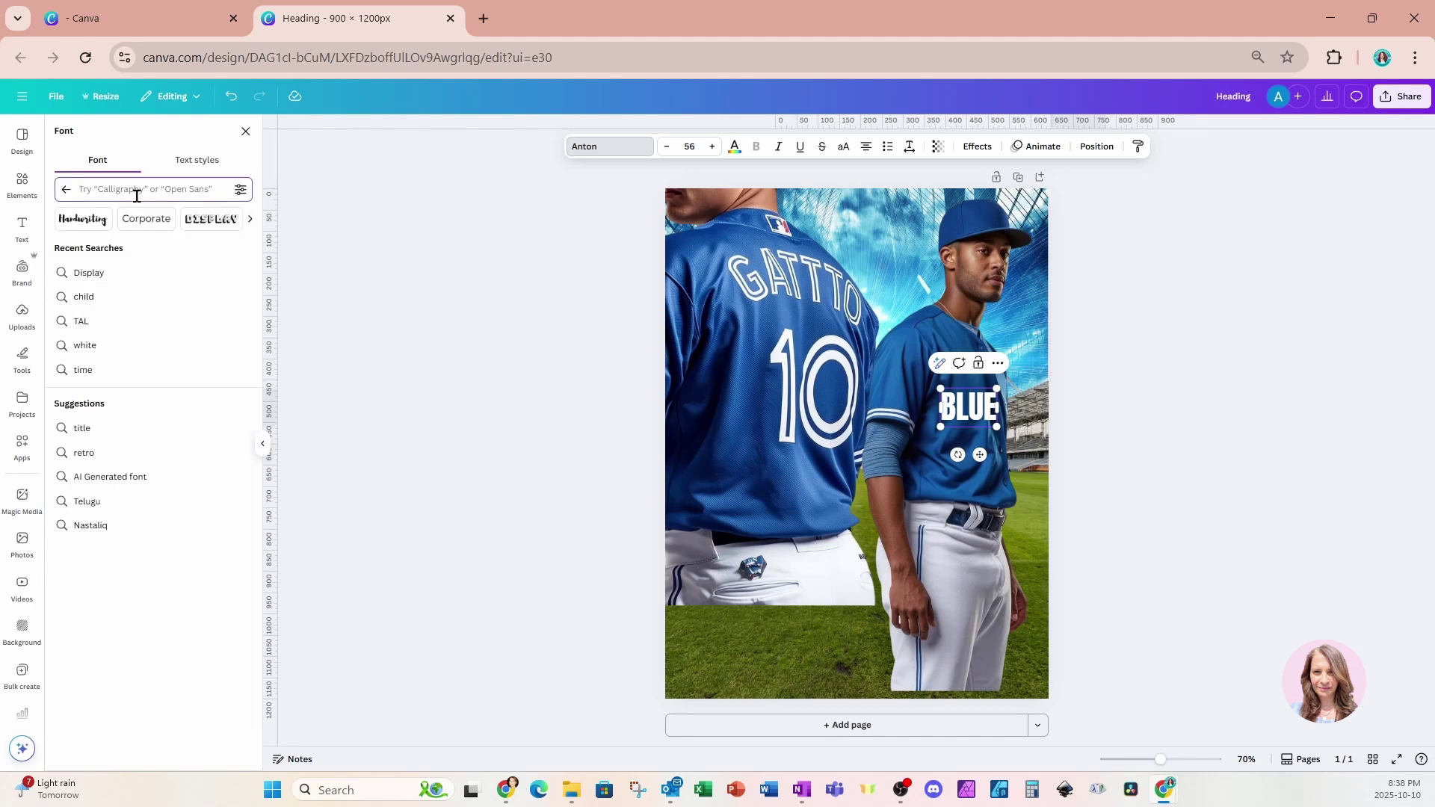
pyautogui.write('zic')
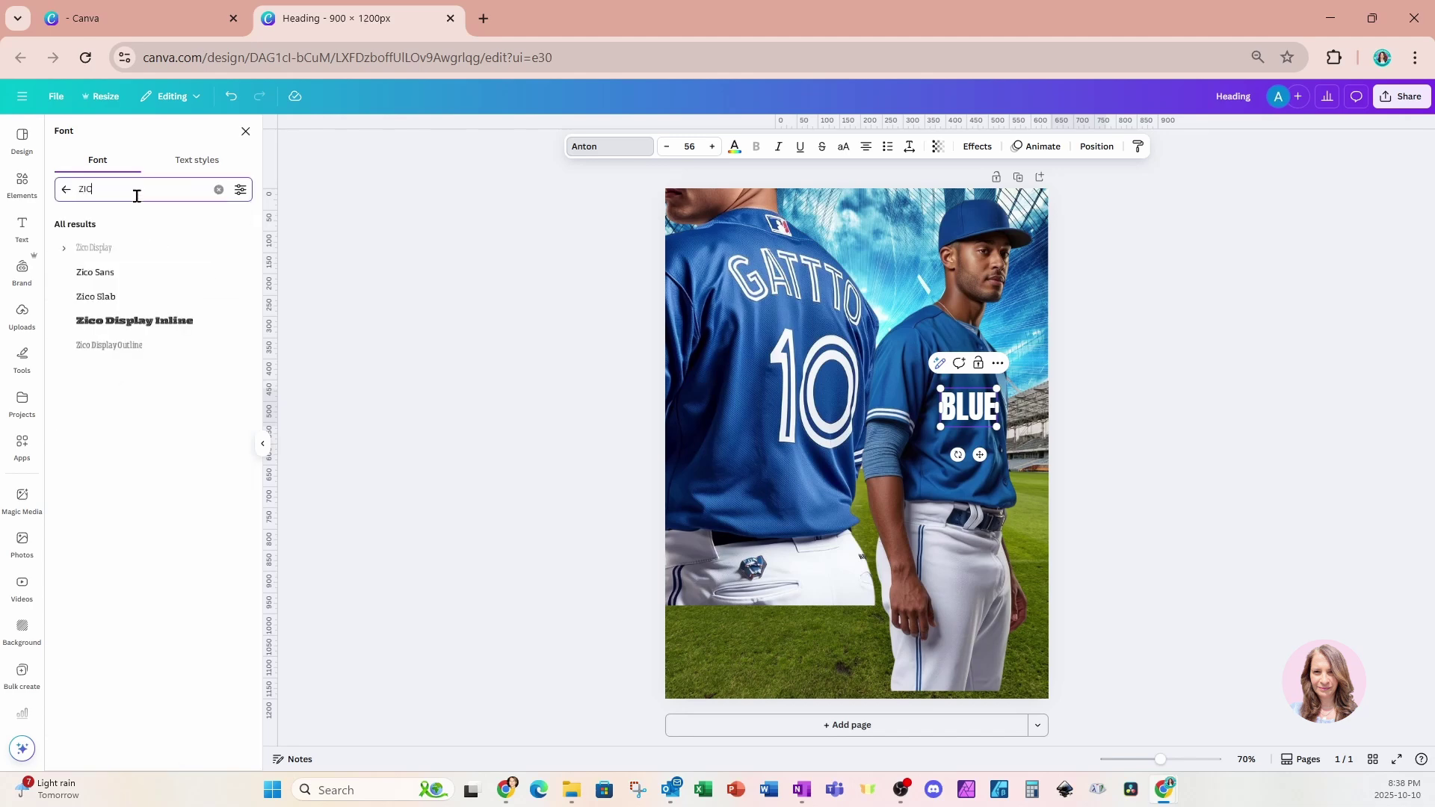
pyautogui.click(171, 327)
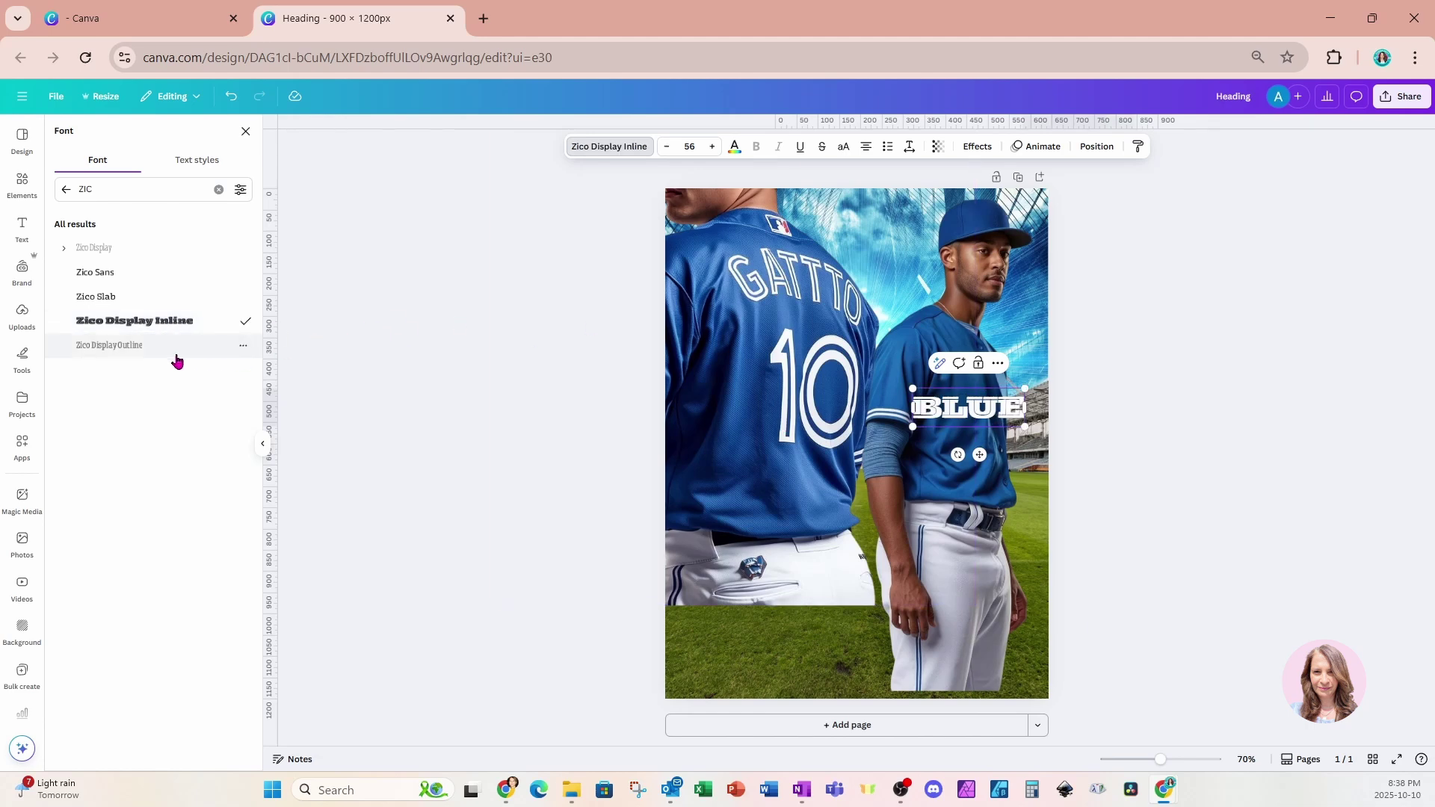
pyautogui.click(133, 349)
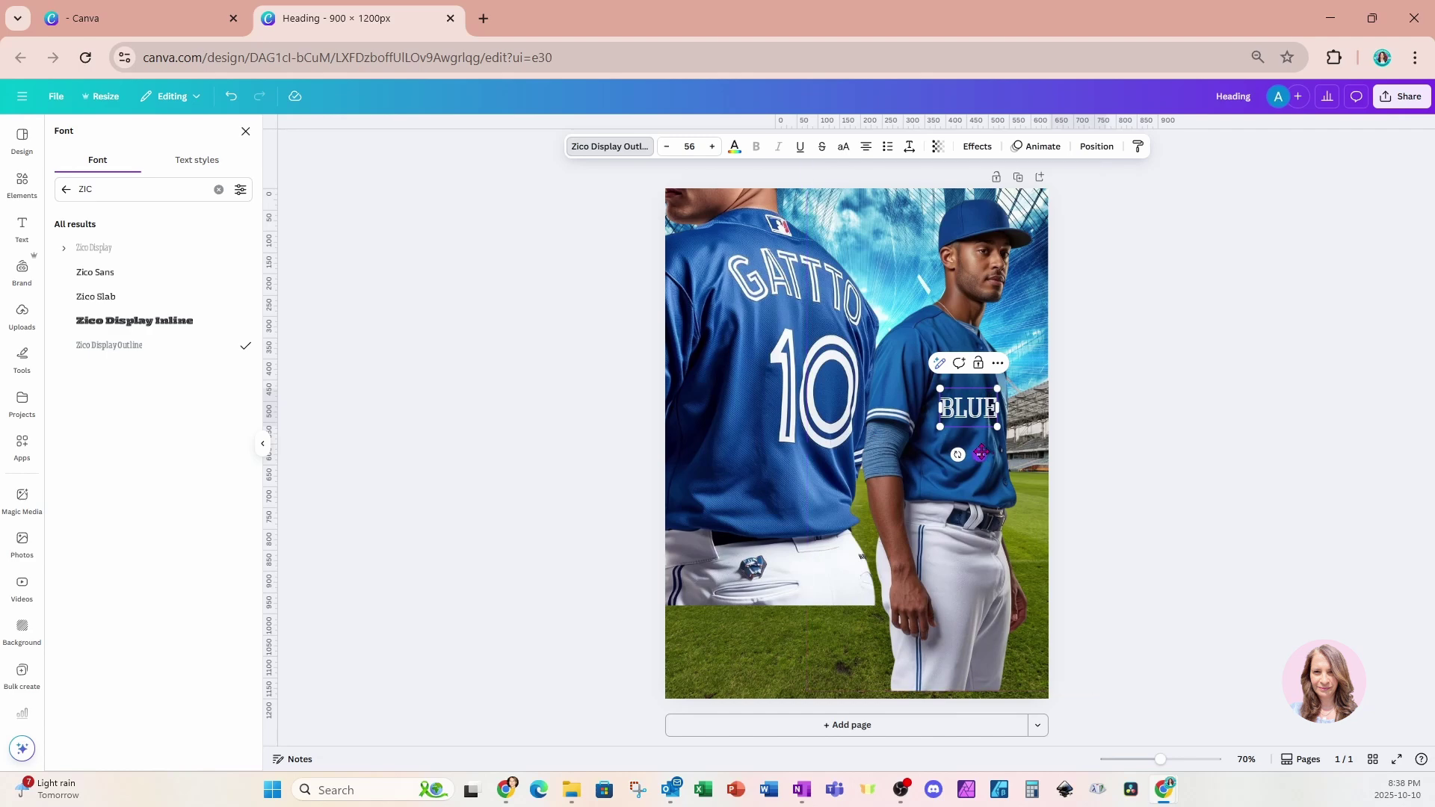
pyautogui.moveTo(980, 454); pyautogui.dragTo(980, 438)
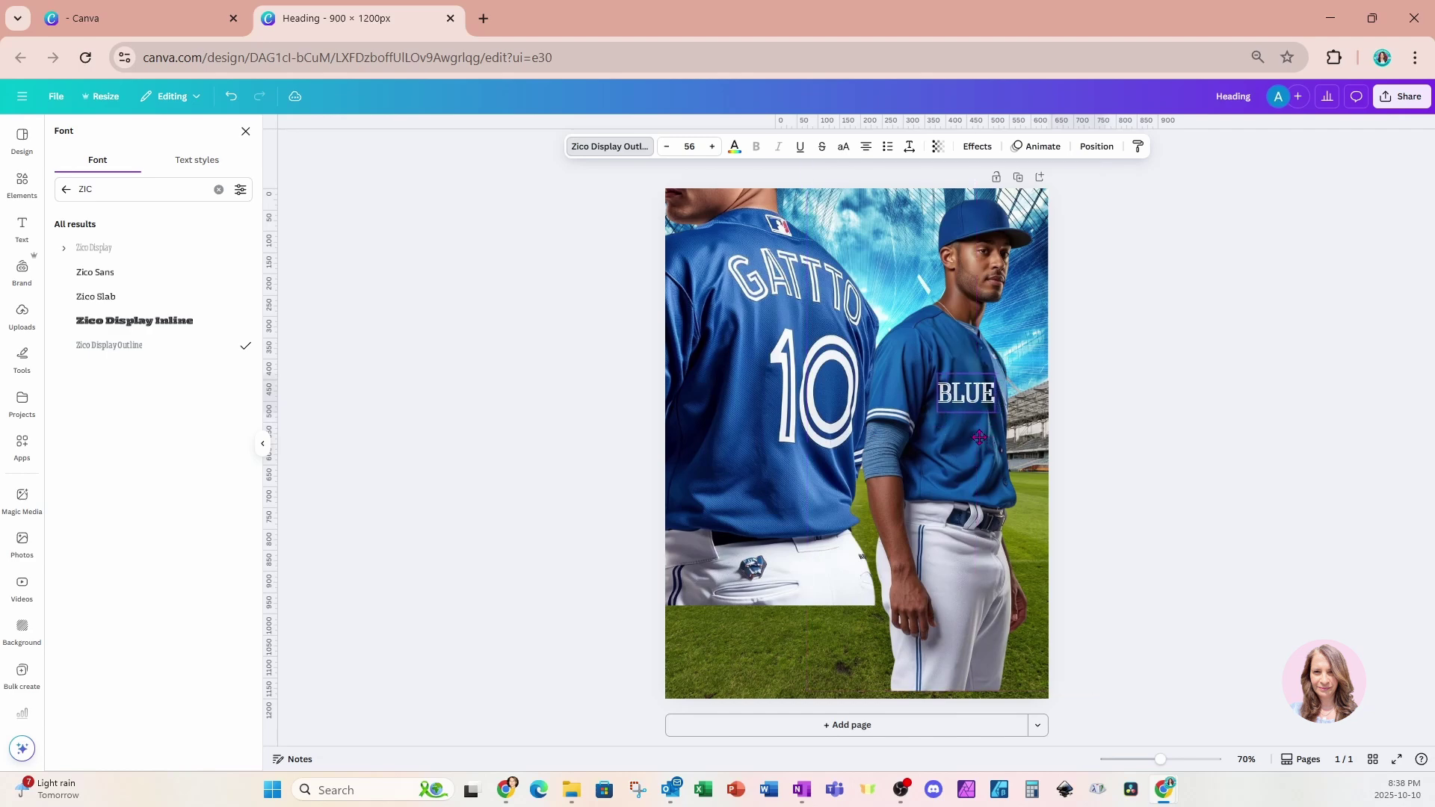
# Curve the BLUE text by 76, reduce it to size 47.5 and tilt it to follow the jersey's chest.
pyautogui.click(976, 147)
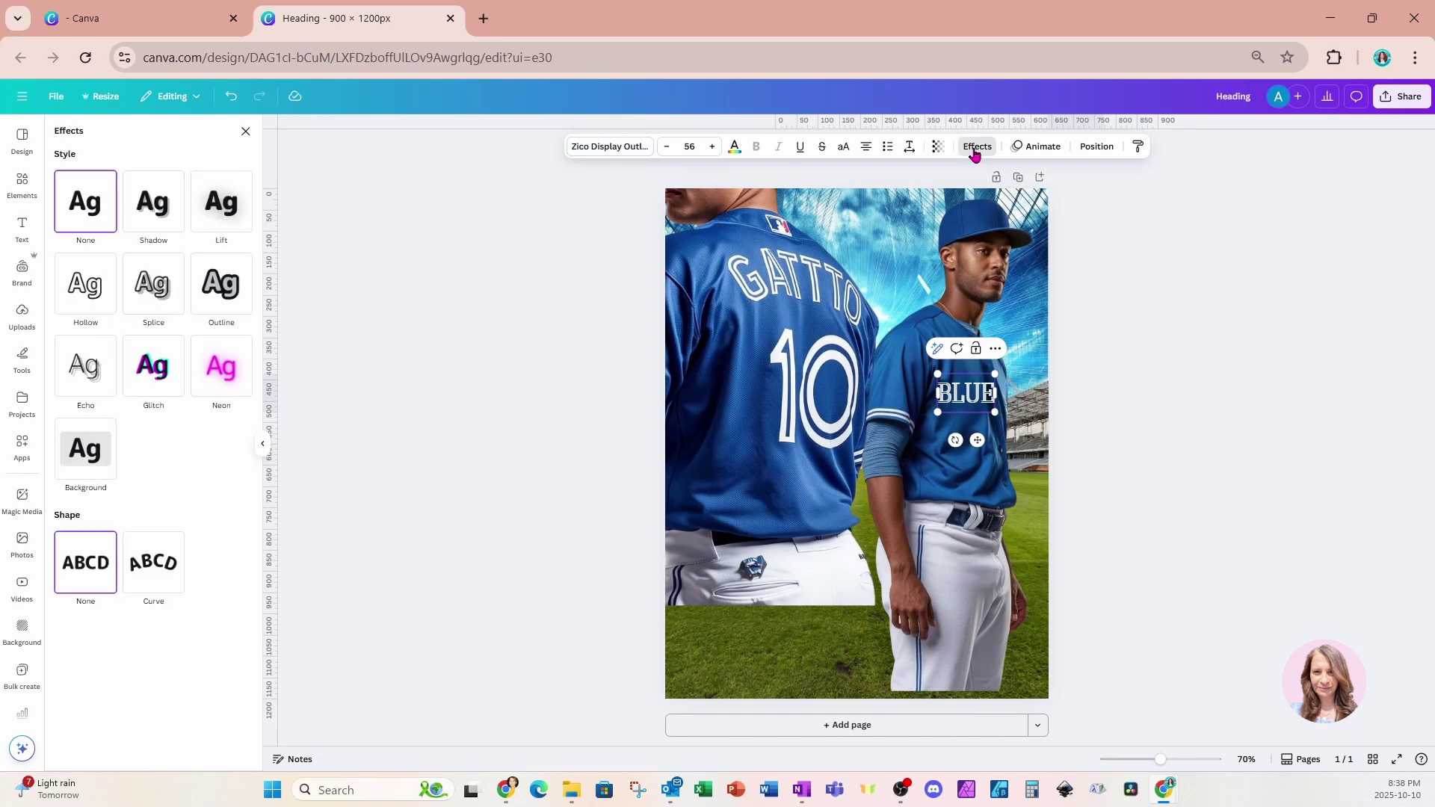
pyautogui.click(155, 572)
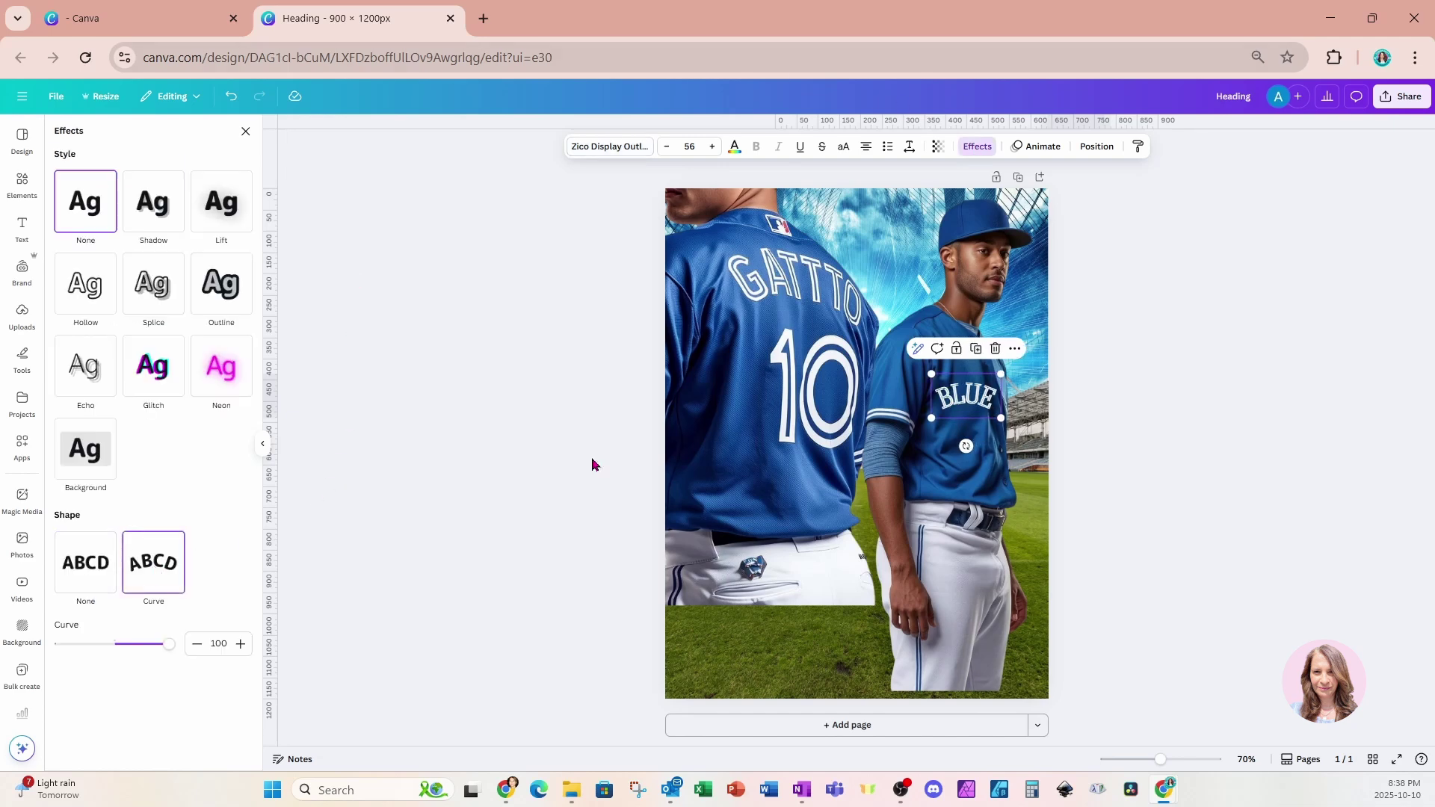
pyautogui.moveTo(172, 651); pyautogui.dragTo(155, 646)
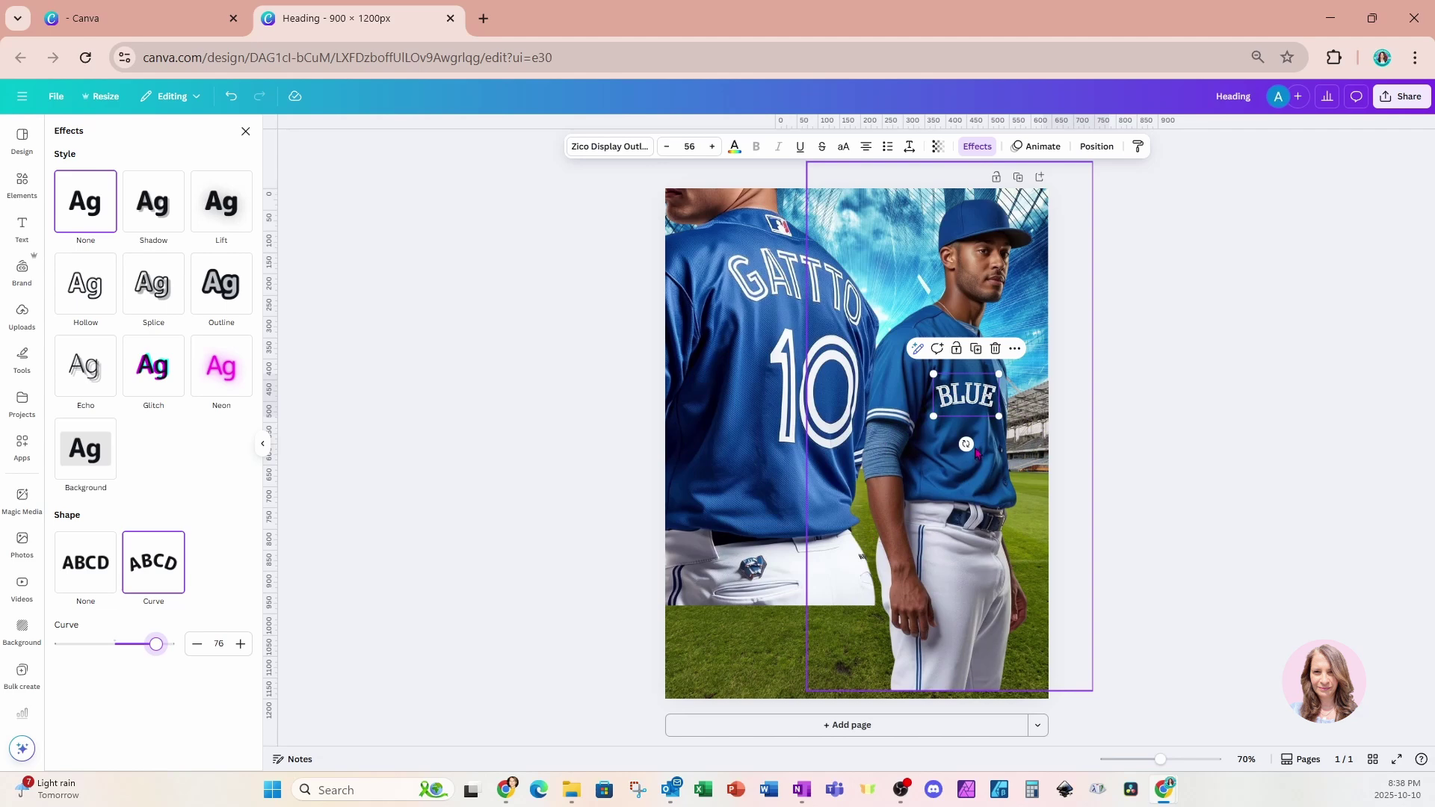
pyautogui.moveTo(965, 444)
pyautogui.mouseDown()
pyautogui.moveTo(997, 481)
pyautogui.moveTo(978, 400)
pyautogui.moveTo(951, 423)
pyautogui.mouseUp()
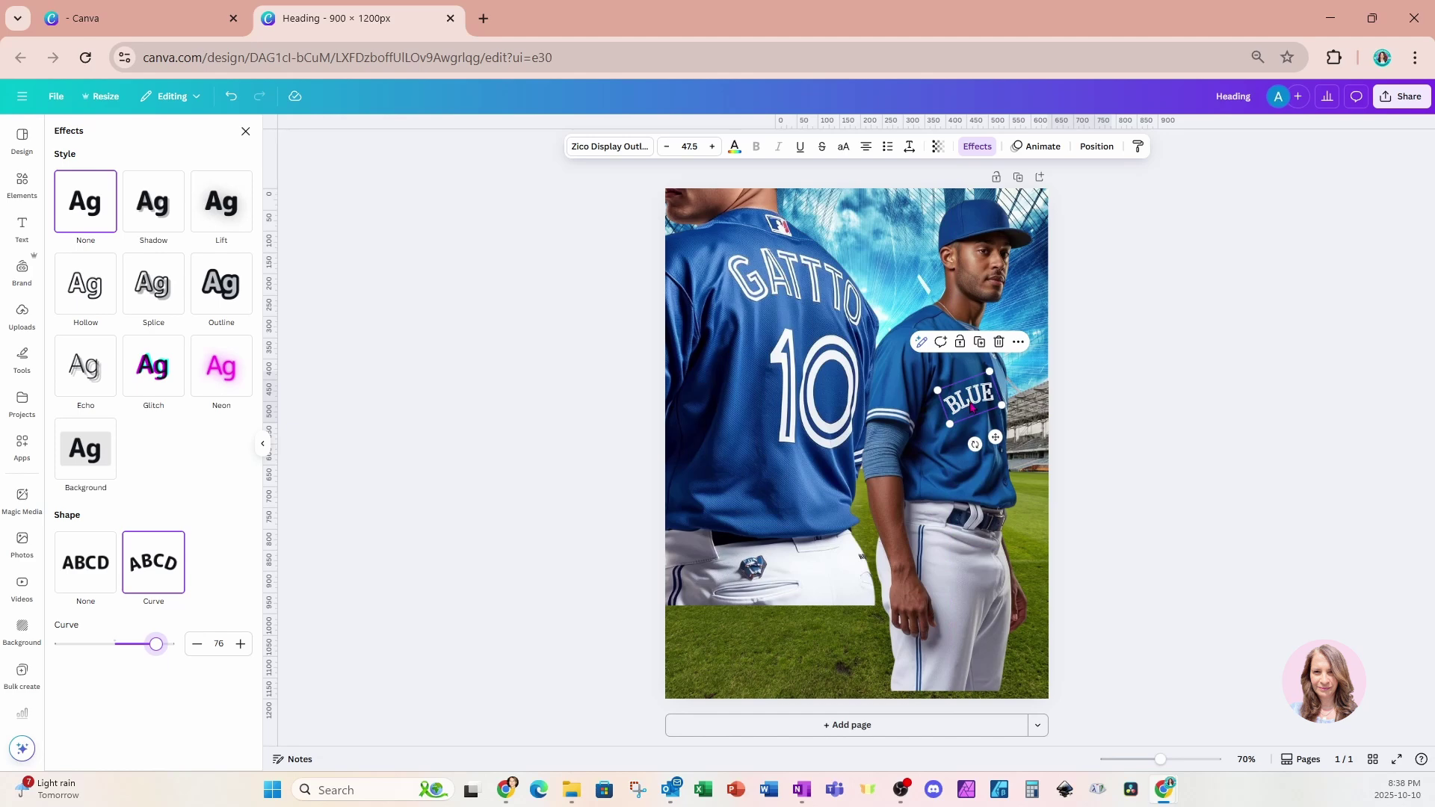
# Group the BLUE text with the standing player and move the group behind the grass field layer.
pyautogui.keyDown('shift'); pyautogui.click(970, 525); pyautogui.keyUp('shift')
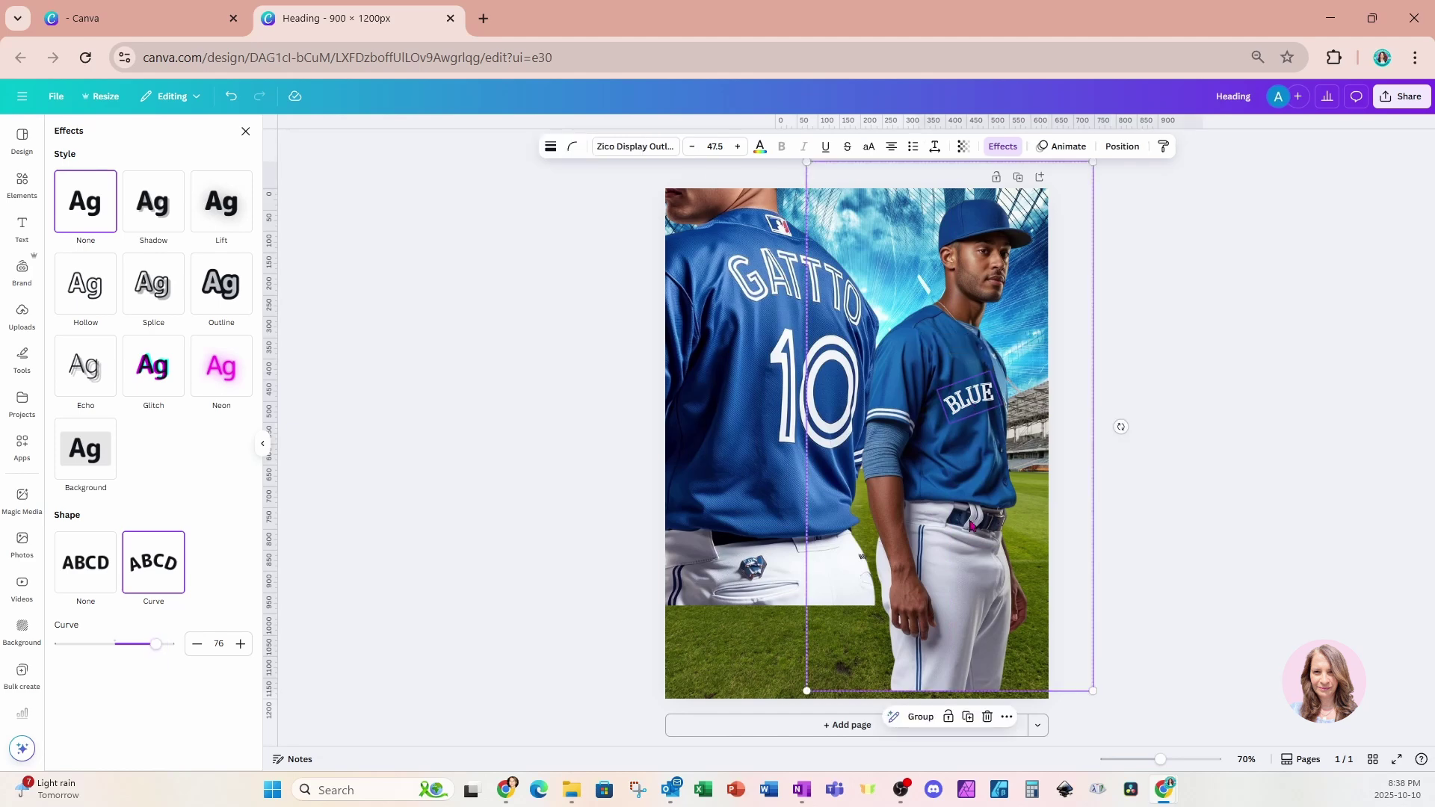
pyautogui.click(916, 719)
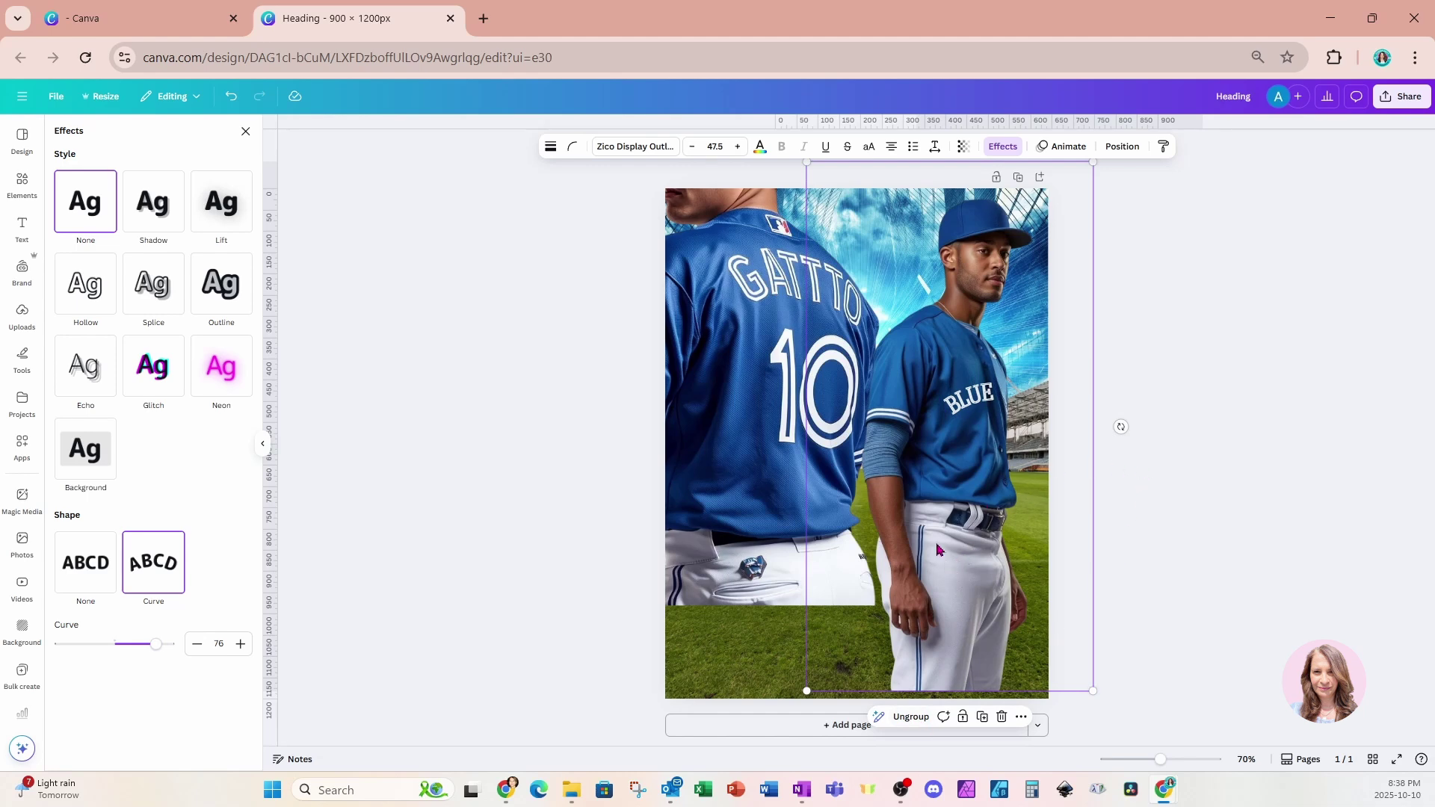
pyautogui.click(1123, 148)
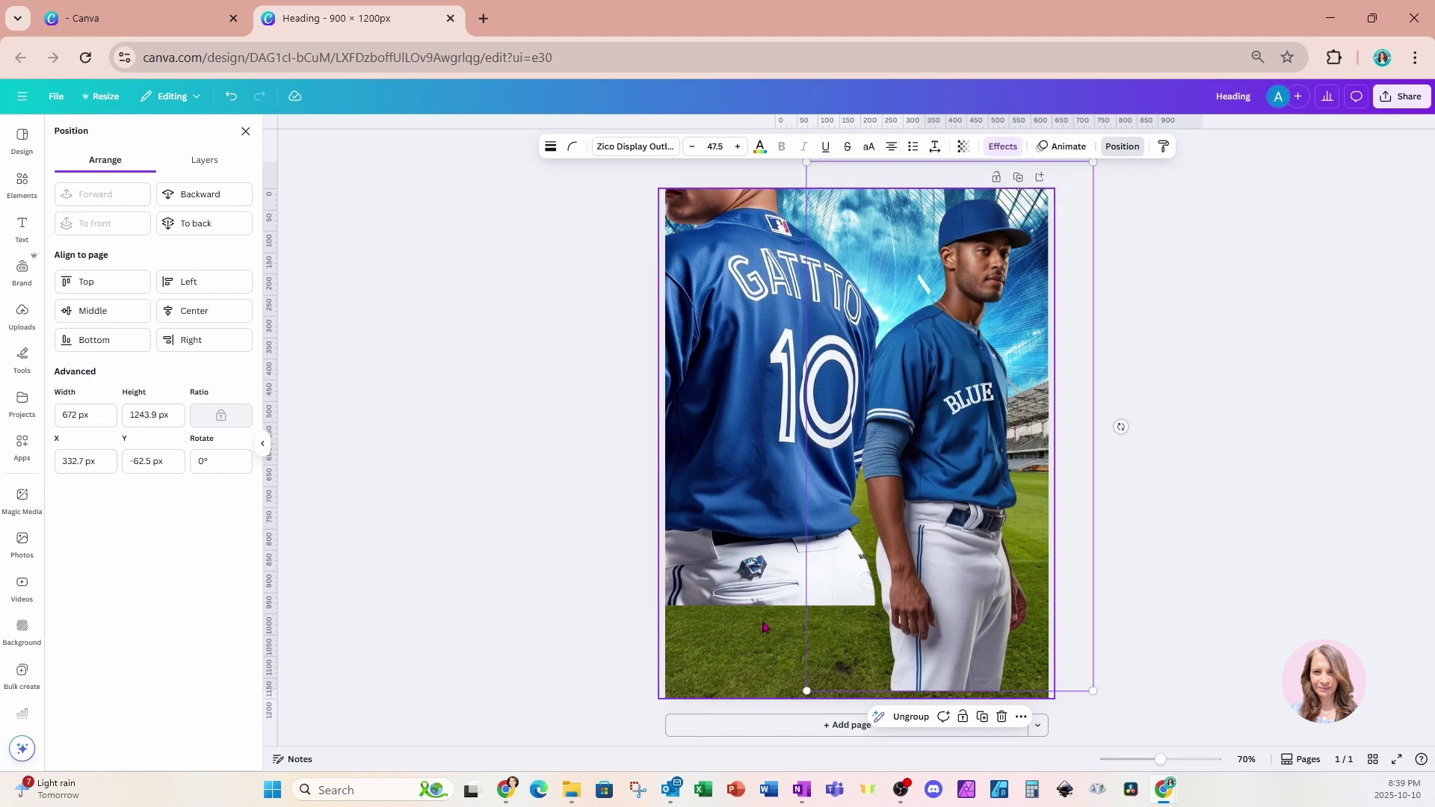
pyautogui.click(213, 161)
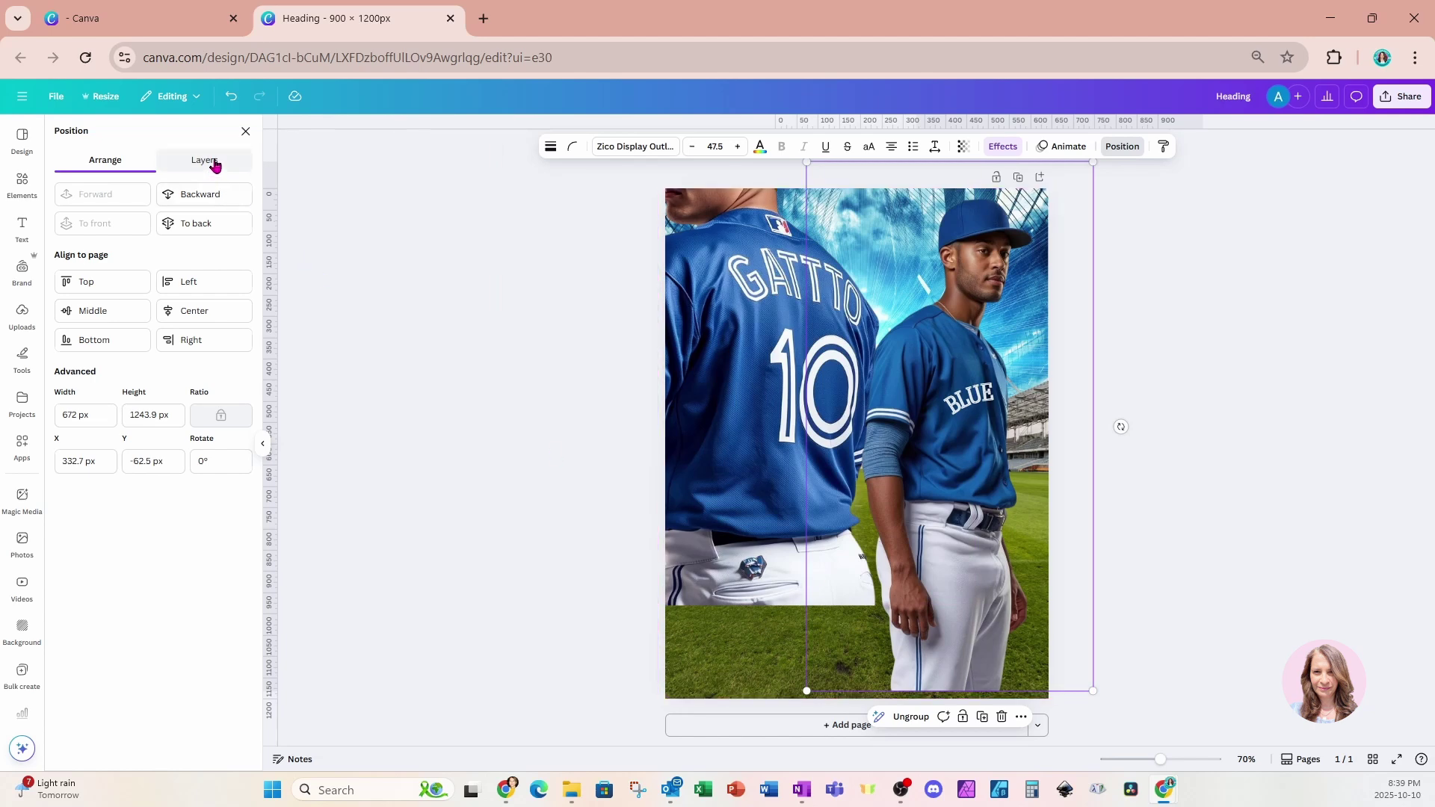
pyautogui.moveTo(224, 235); pyautogui.dragTo(196, 343)
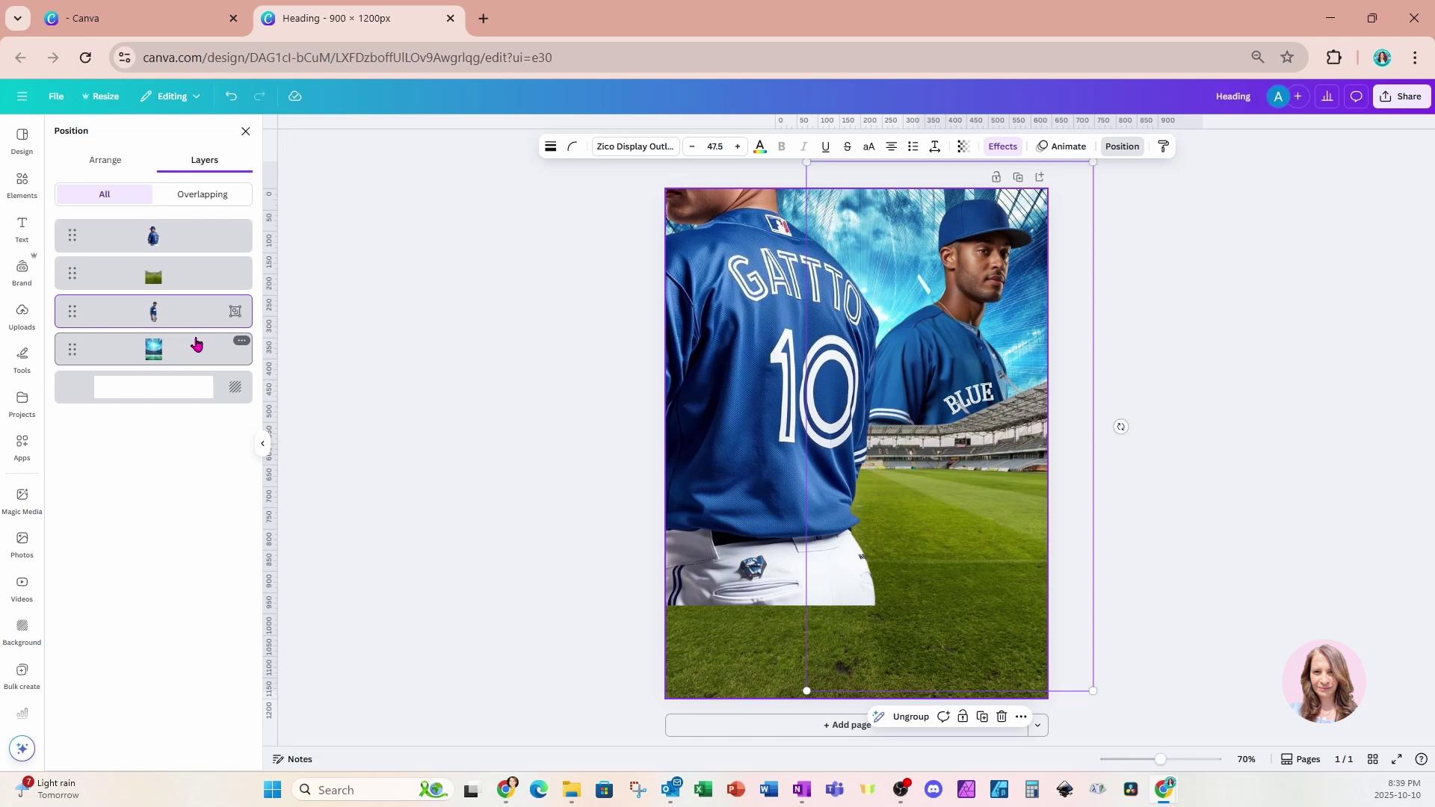
# Move the number 10 player behind the field and the standing player, and enlarge the cutout slightly.
pyautogui.moveTo(196, 245); pyautogui.dragTo(196, 319)
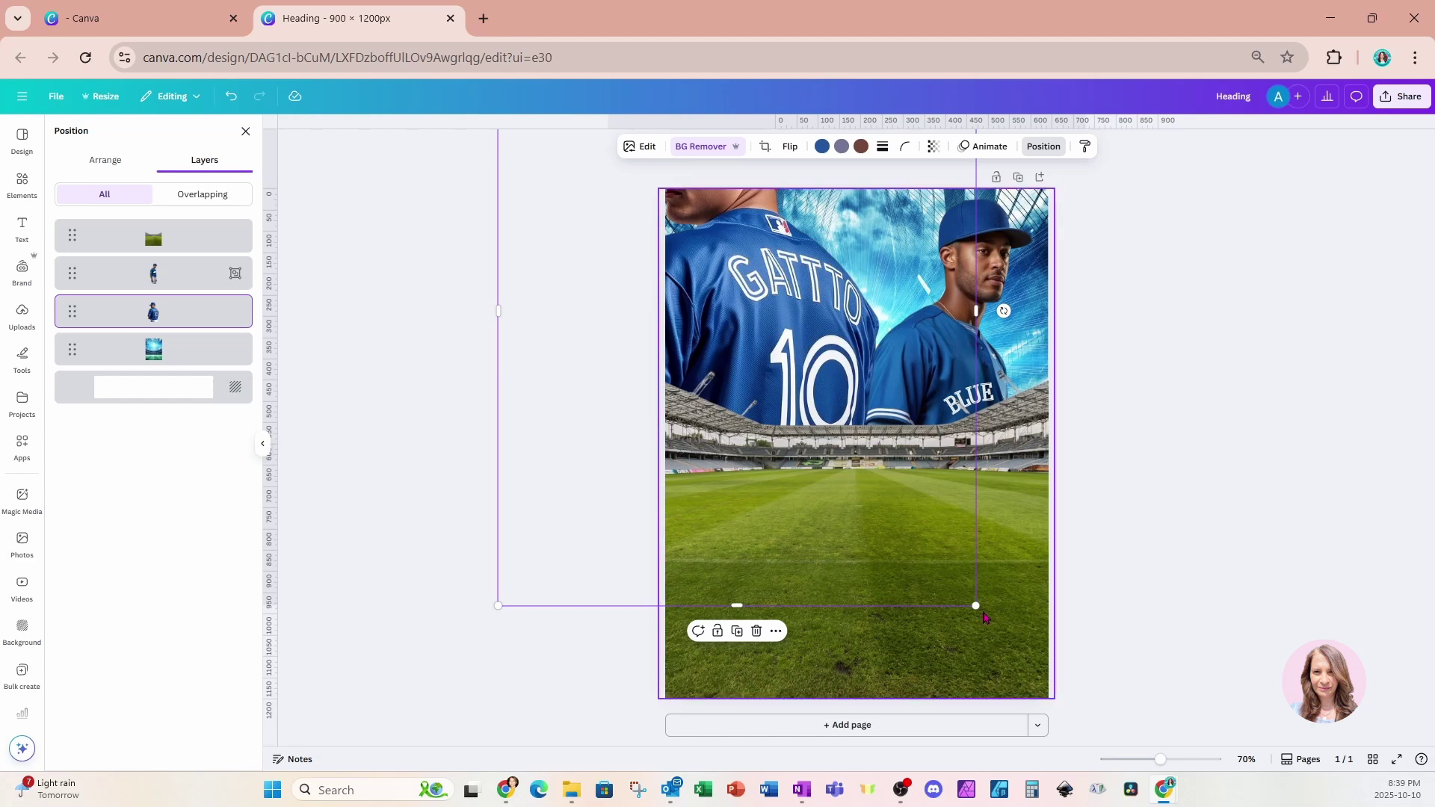
pyautogui.moveTo(976, 606); pyautogui.dragTo(1028, 634)
pyautogui.click(921, 632)
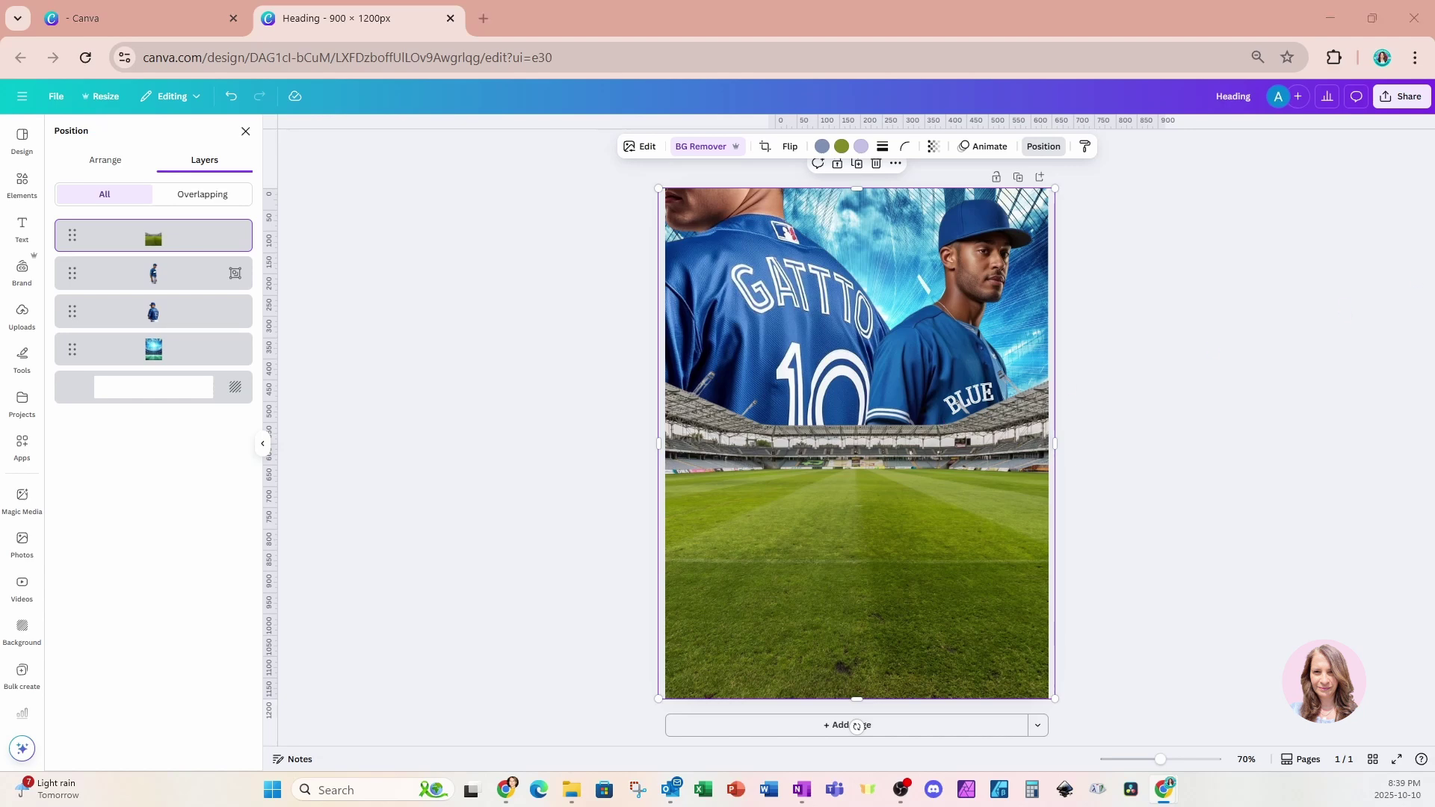
# Search the element graphics for STADIUM LIGHTS and add the white row of spotlights to the page.
pyautogui.click(22, 183)
pyautogui.click(121, 141)
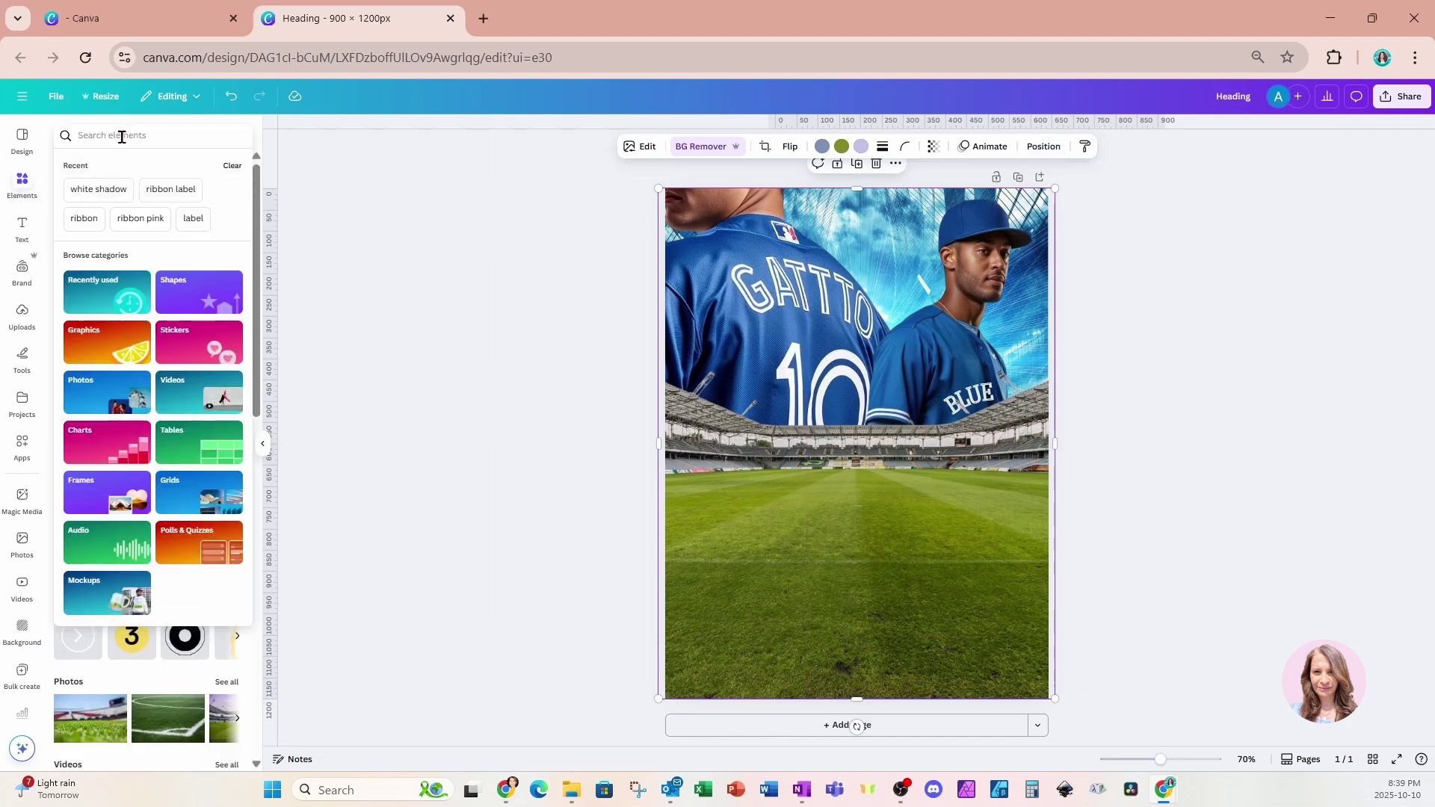
pyautogui.write('STADIUM')
pyautogui.press('Return')
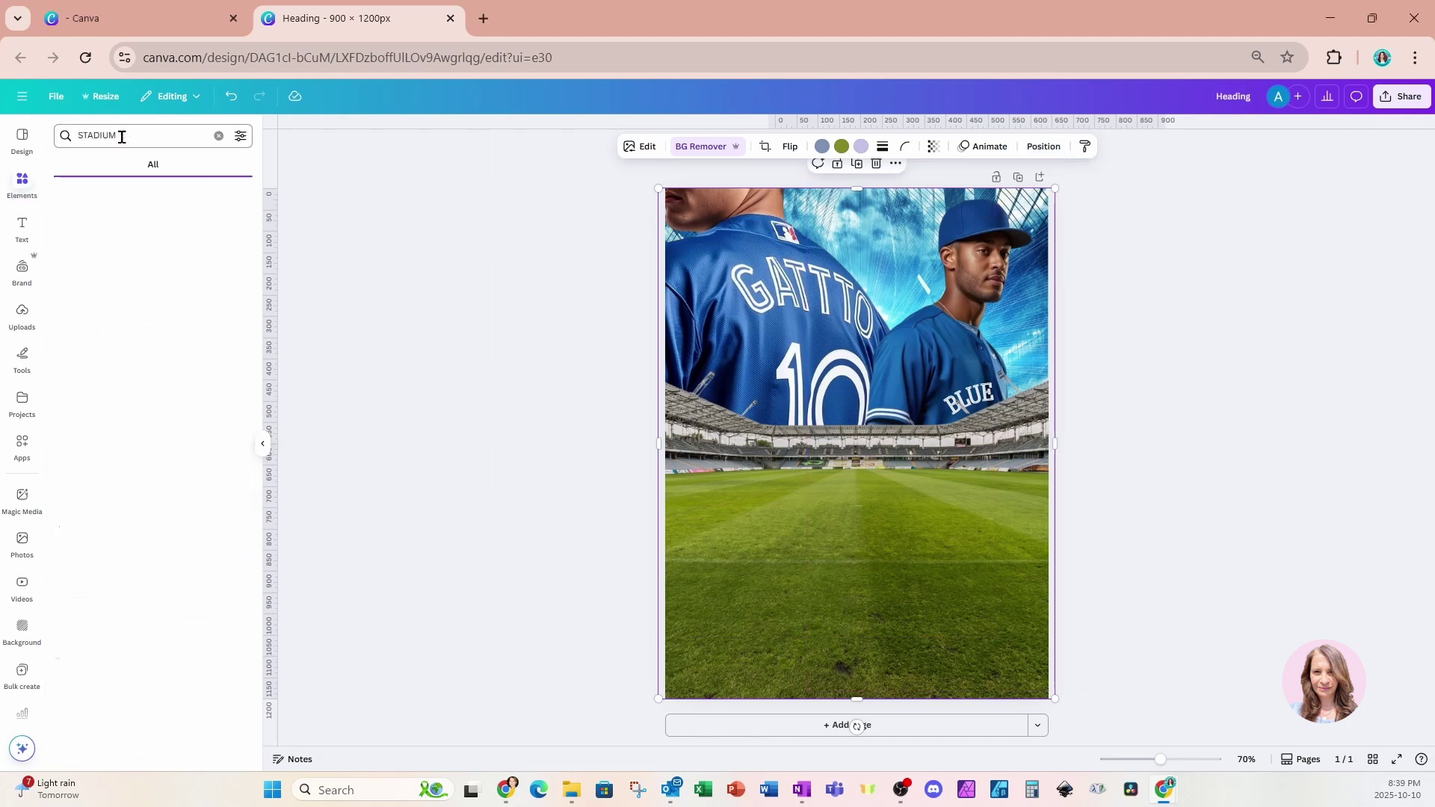
pyautogui.click(122, 137)
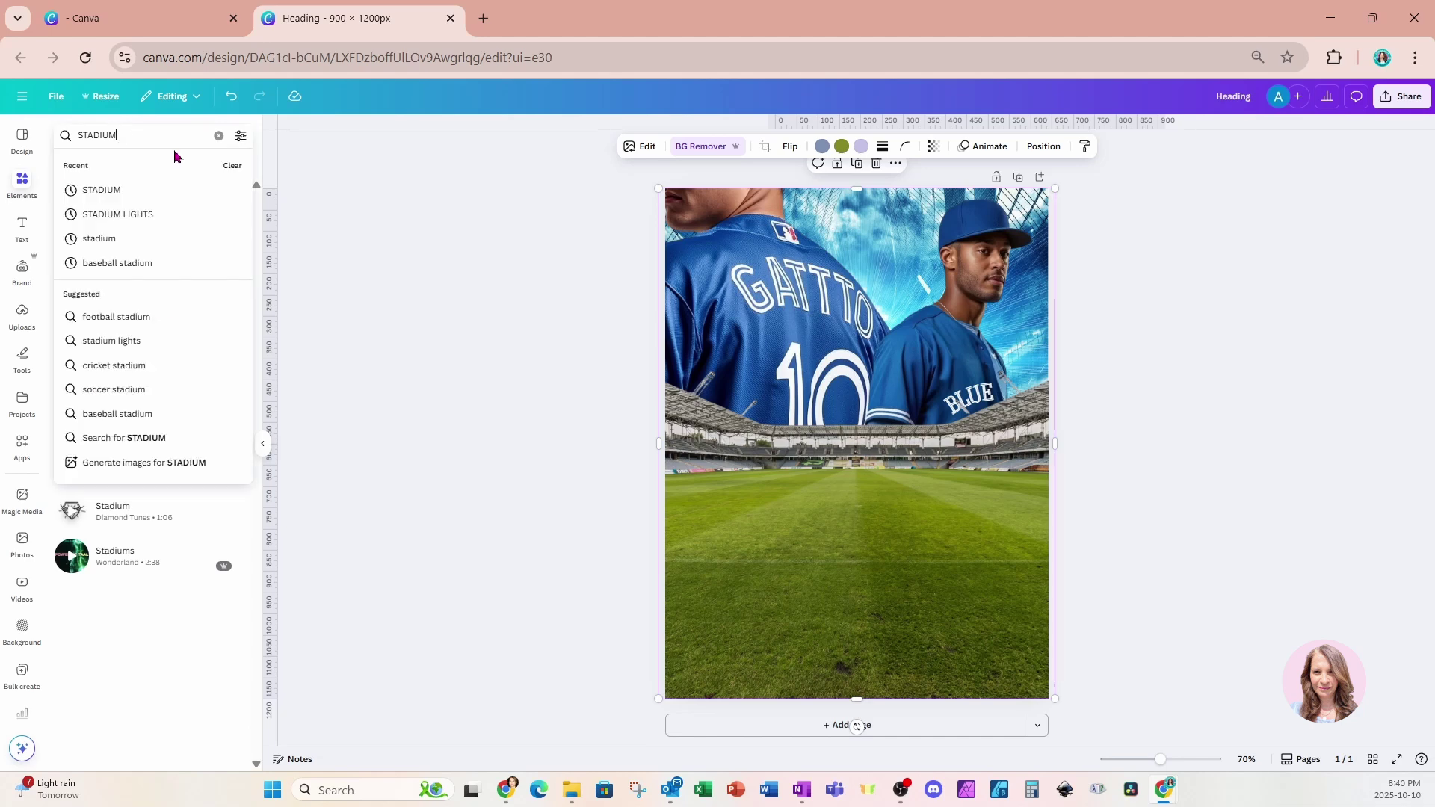
pyautogui.write('LIGHTS')
pyautogui.press('Return')
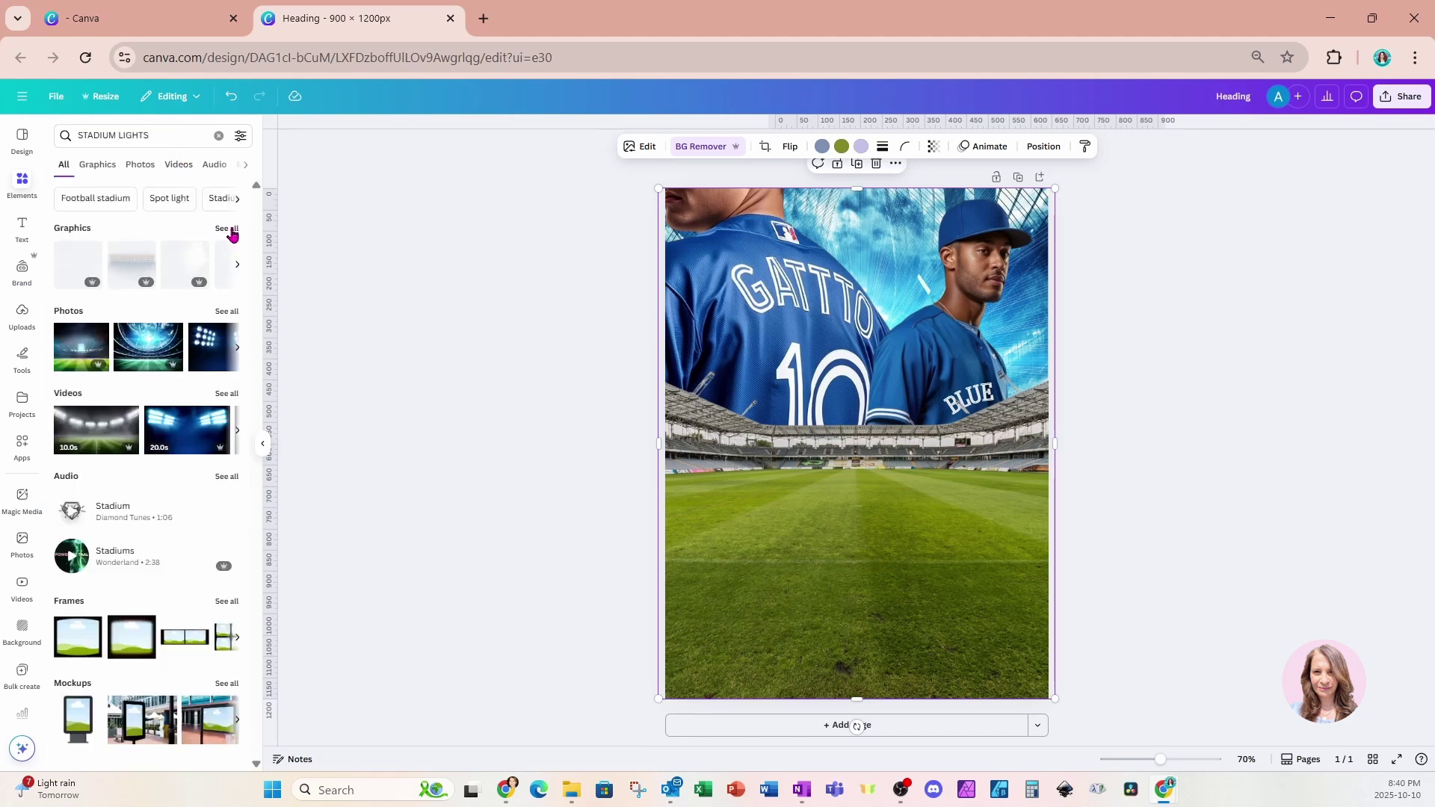
pyautogui.click(106, 168)
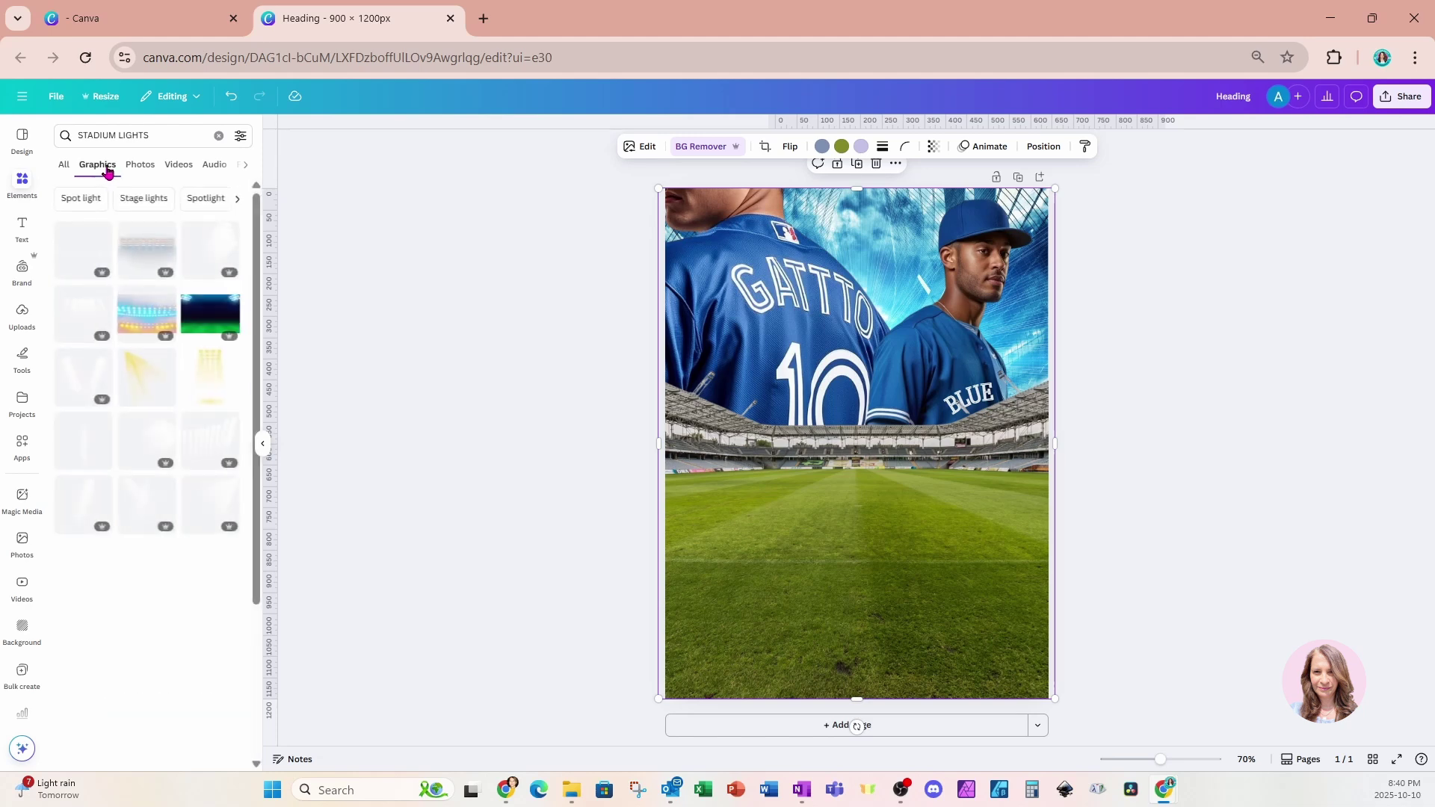
pyautogui.click(72, 308)
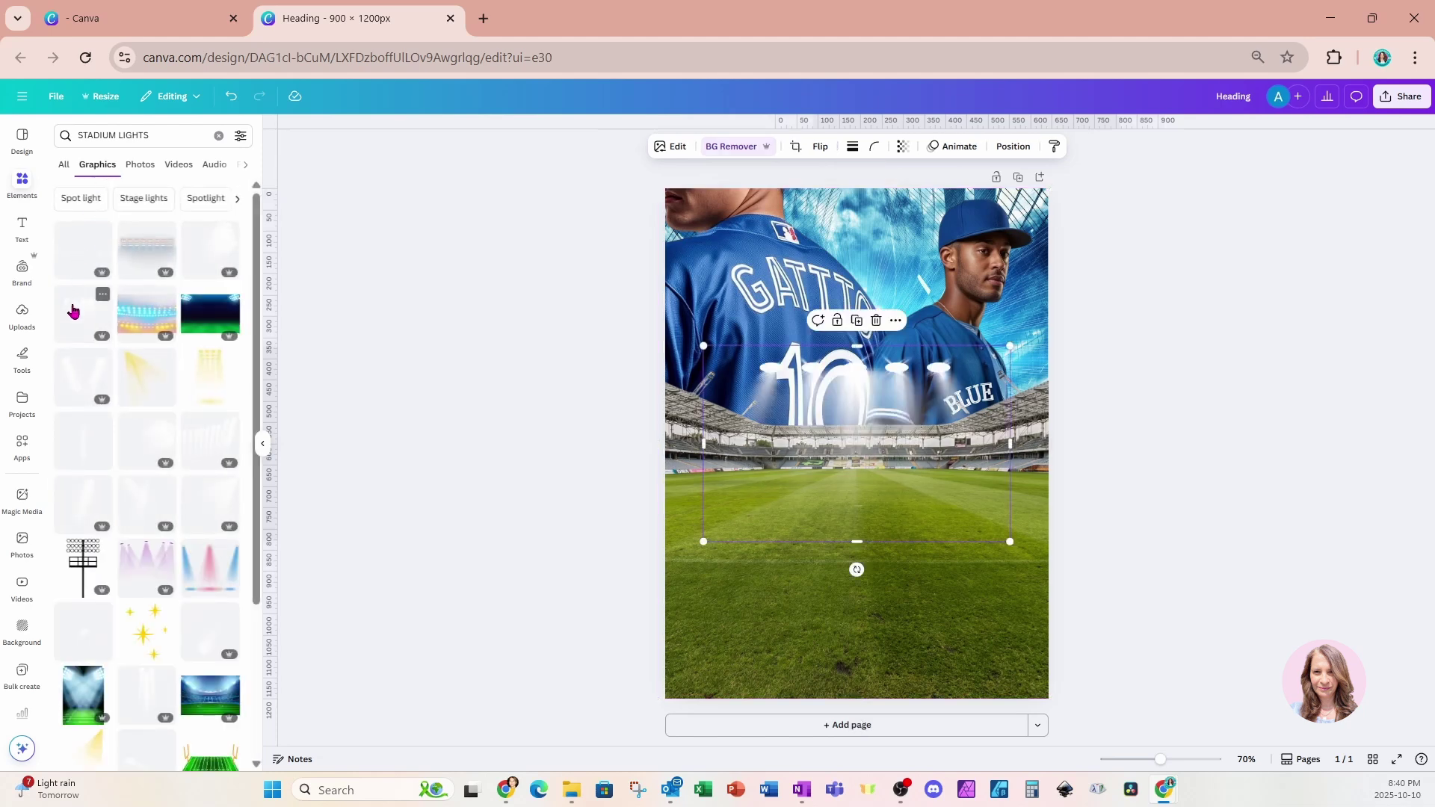
# Shrink the spotlight graphic, flip it vertically and place it along the middle of the stadium roof.
pyautogui.moveTo(859, 376); pyautogui.dragTo(867, 423)
pyautogui.moveTo(1021, 396); pyautogui.dragTo(951, 435)
pyautogui.moveTo(835, 532); pyautogui.dragTo(865, 492)
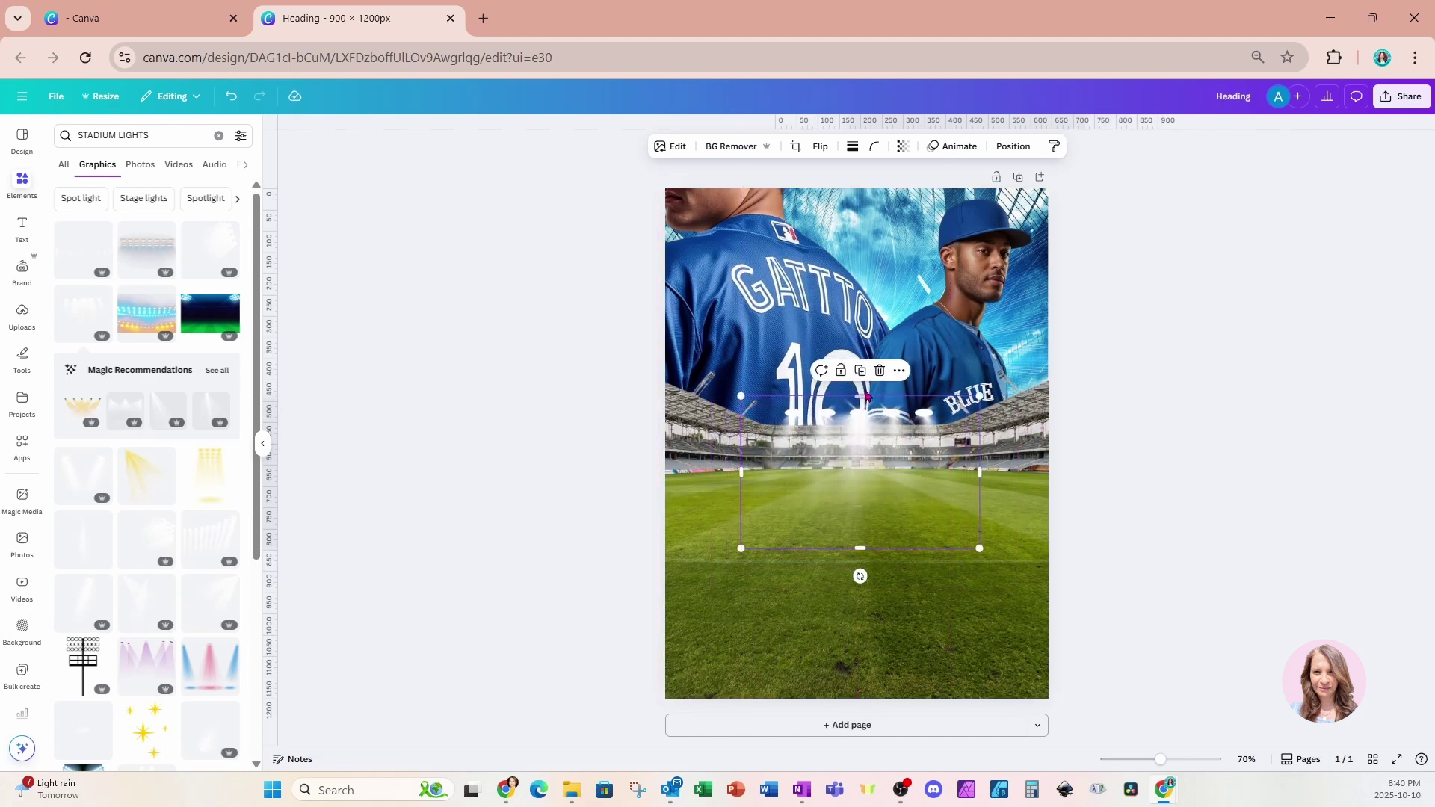
pyautogui.click(819, 147)
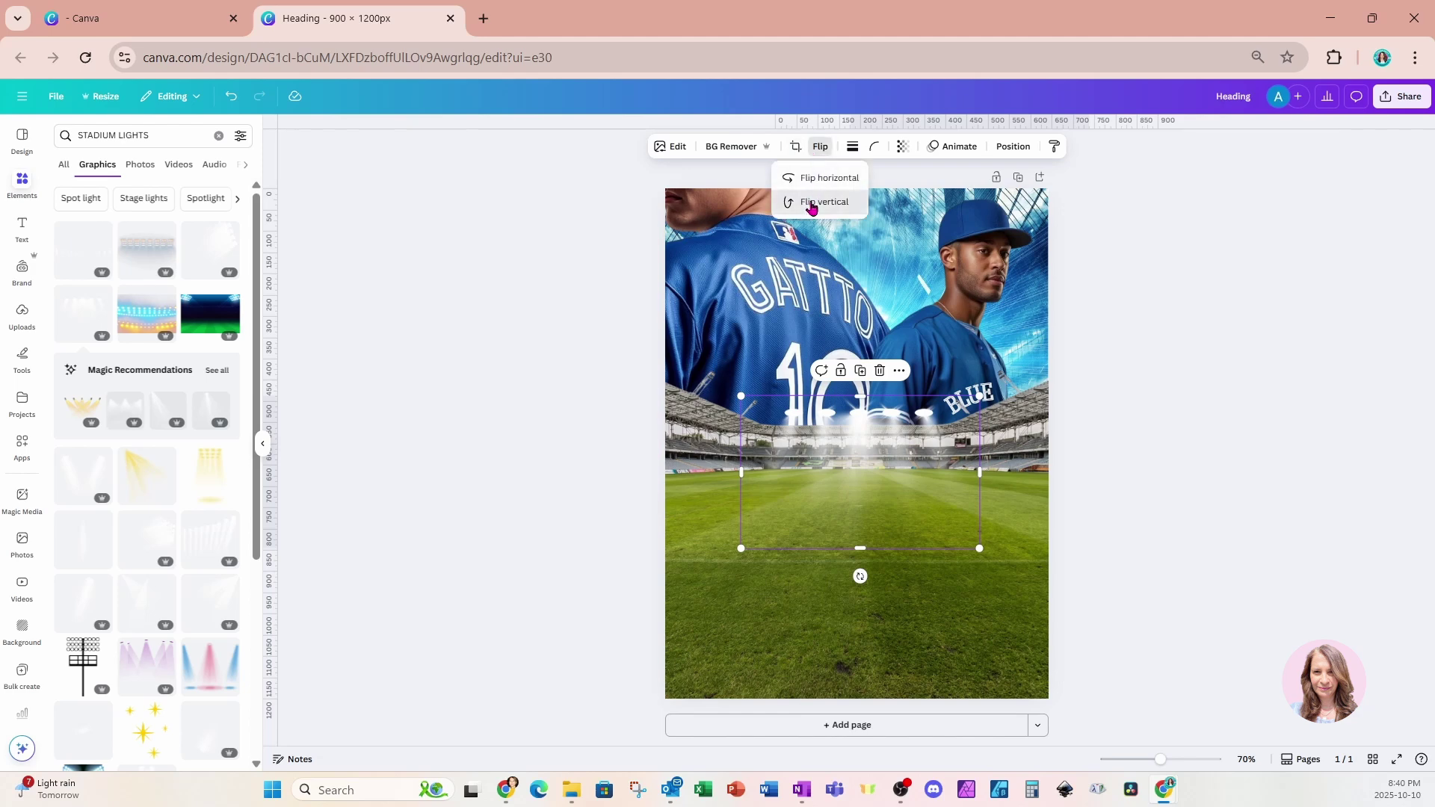
pyautogui.click(824, 202)
pyautogui.moveTo(882, 505); pyautogui.dragTo(873, 391)
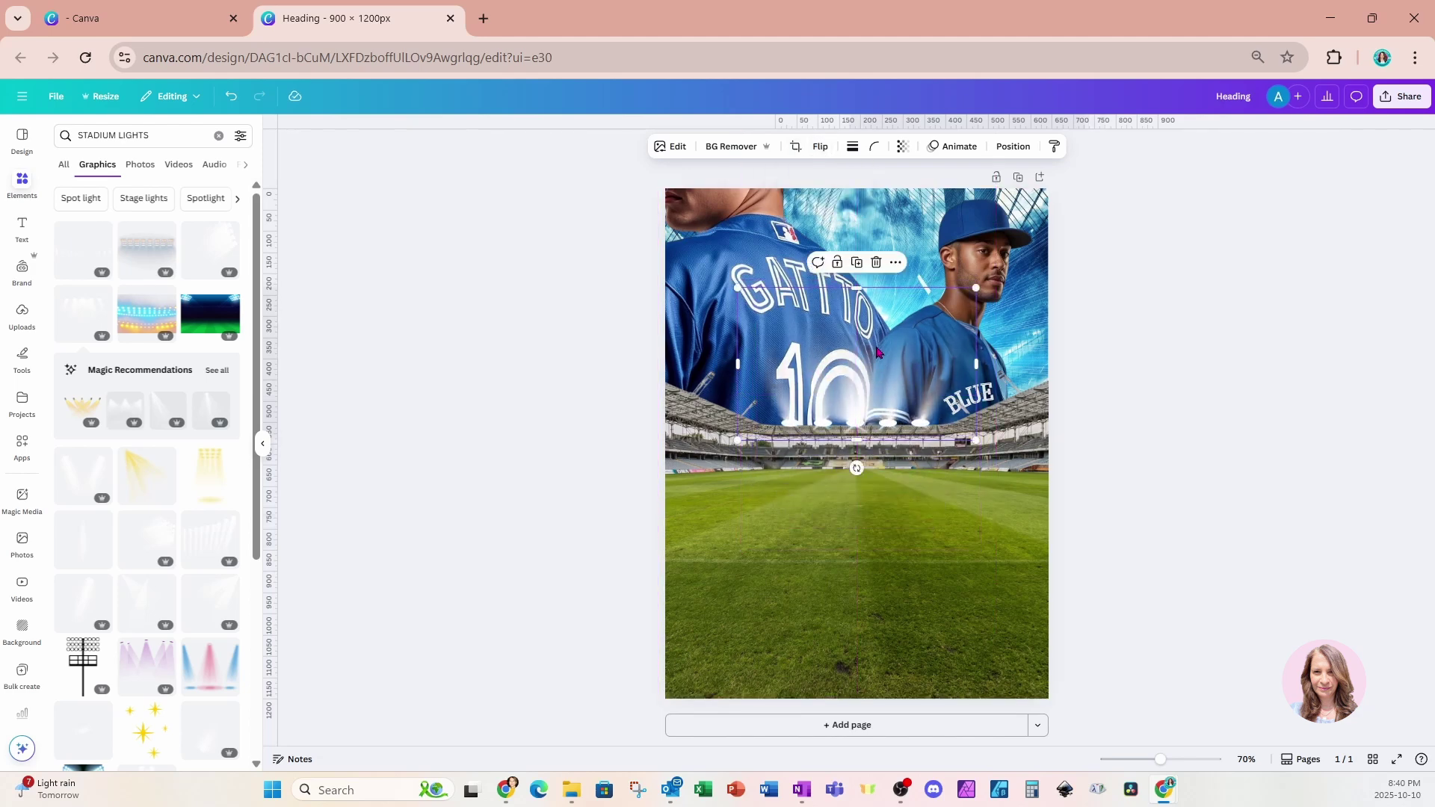
# Duplicate the spotlight graphic and rotate the copies to line the left and right slopes of the stadium roof.
pyautogui.click(858, 270)
pyautogui.moveTo(864, 474); pyautogui.dragTo(700, 412)
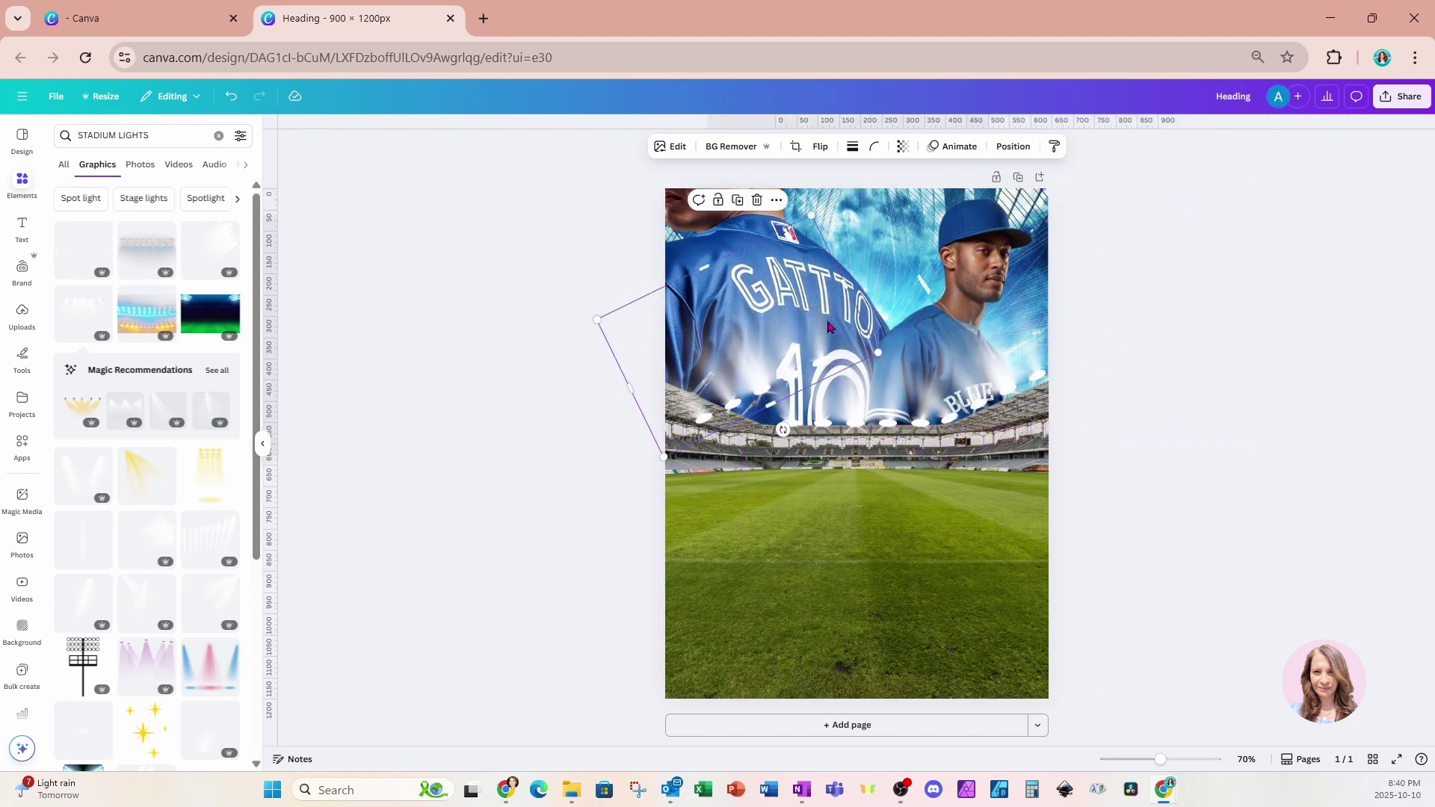
# Rotate and nudge the spotlight copy at the stadium's left side so its lights follow the left roof slope.
pyautogui.moveTo(784, 430); pyautogui.dragTo(705, 413)
pyautogui.moveTo(735, 354); pyautogui.dragTo(729, 362)
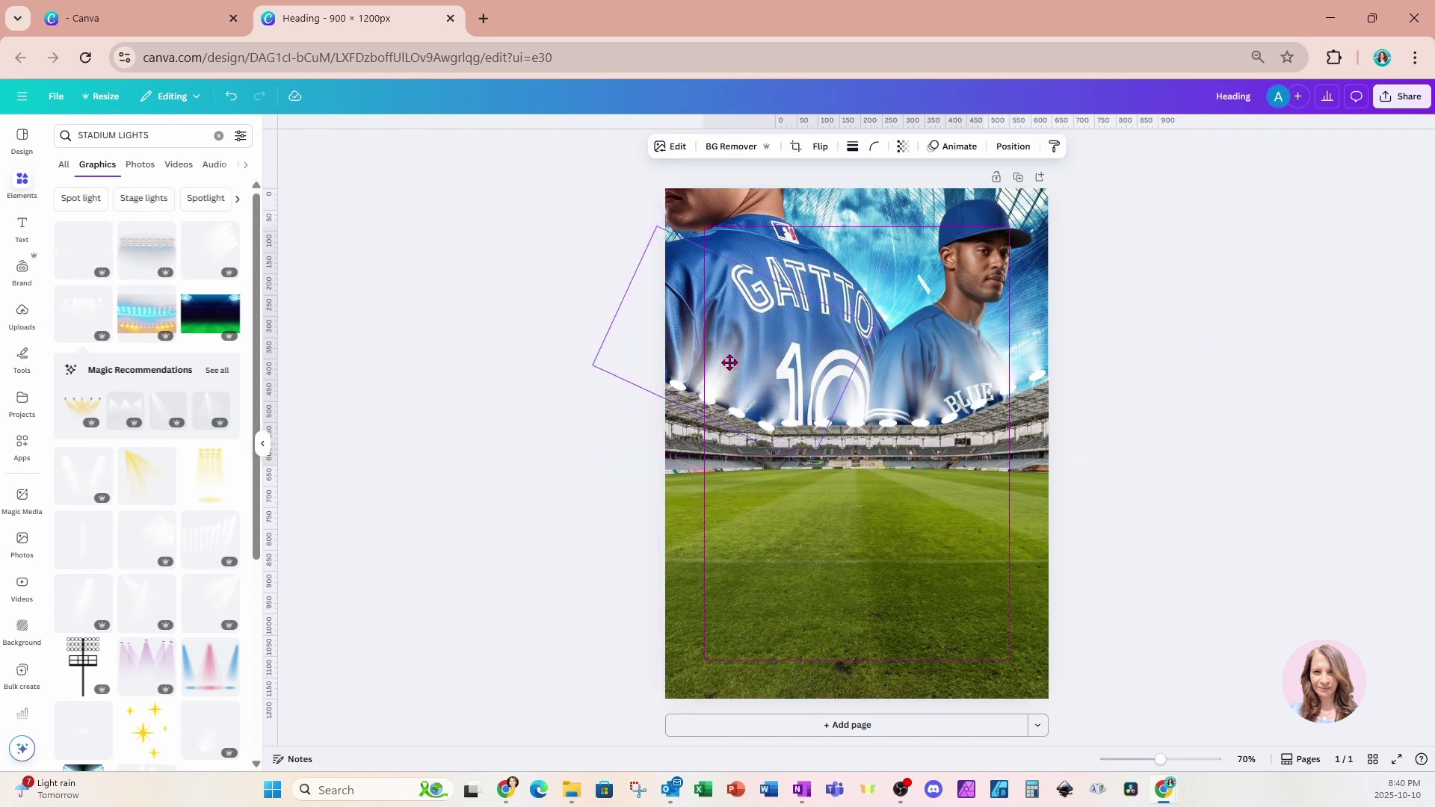
pyautogui.moveTo(702, 419); pyautogui.dragTo(697, 441)
pyautogui.moveTo(740, 396); pyautogui.dragTo(734, 383)
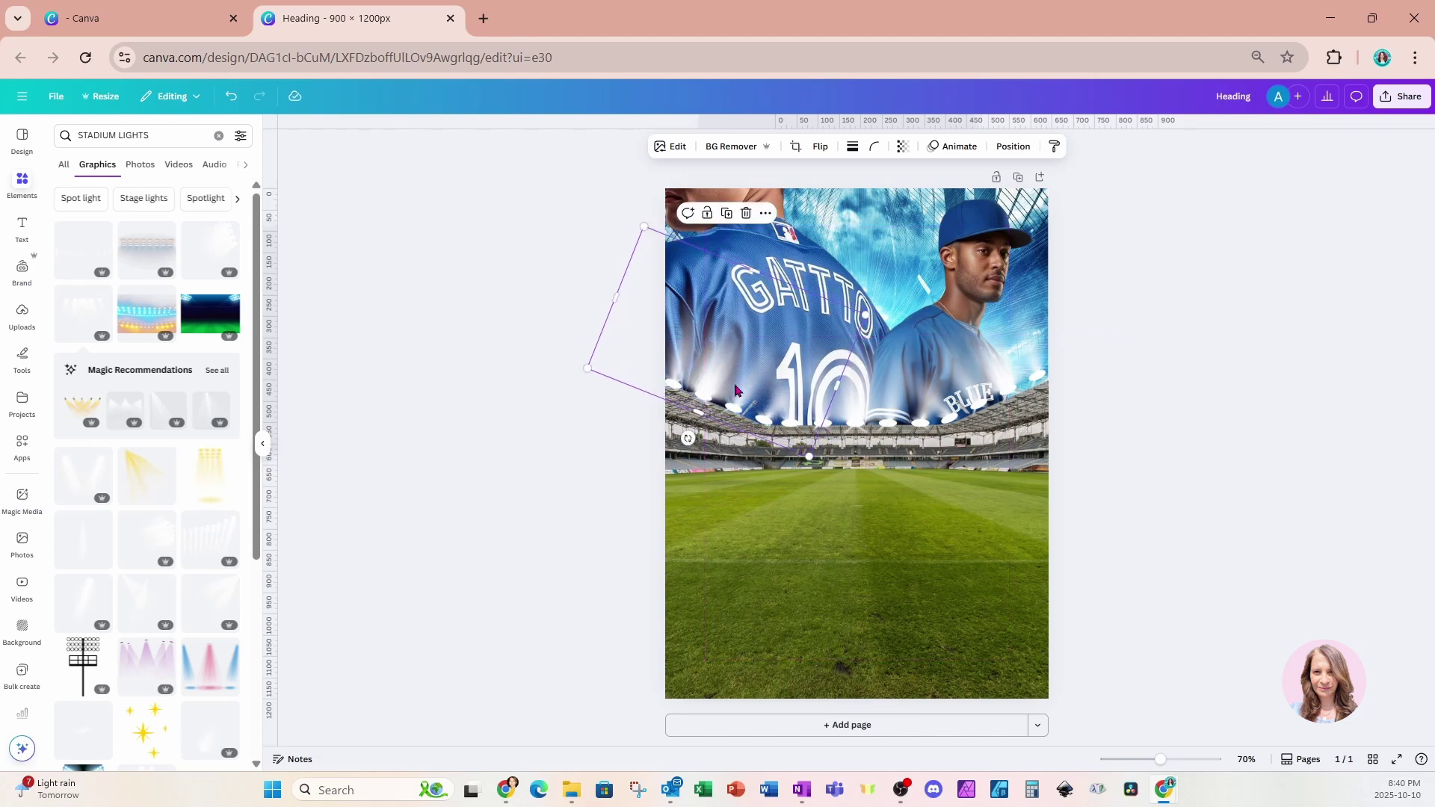
pyautogui.click(1009, 651)
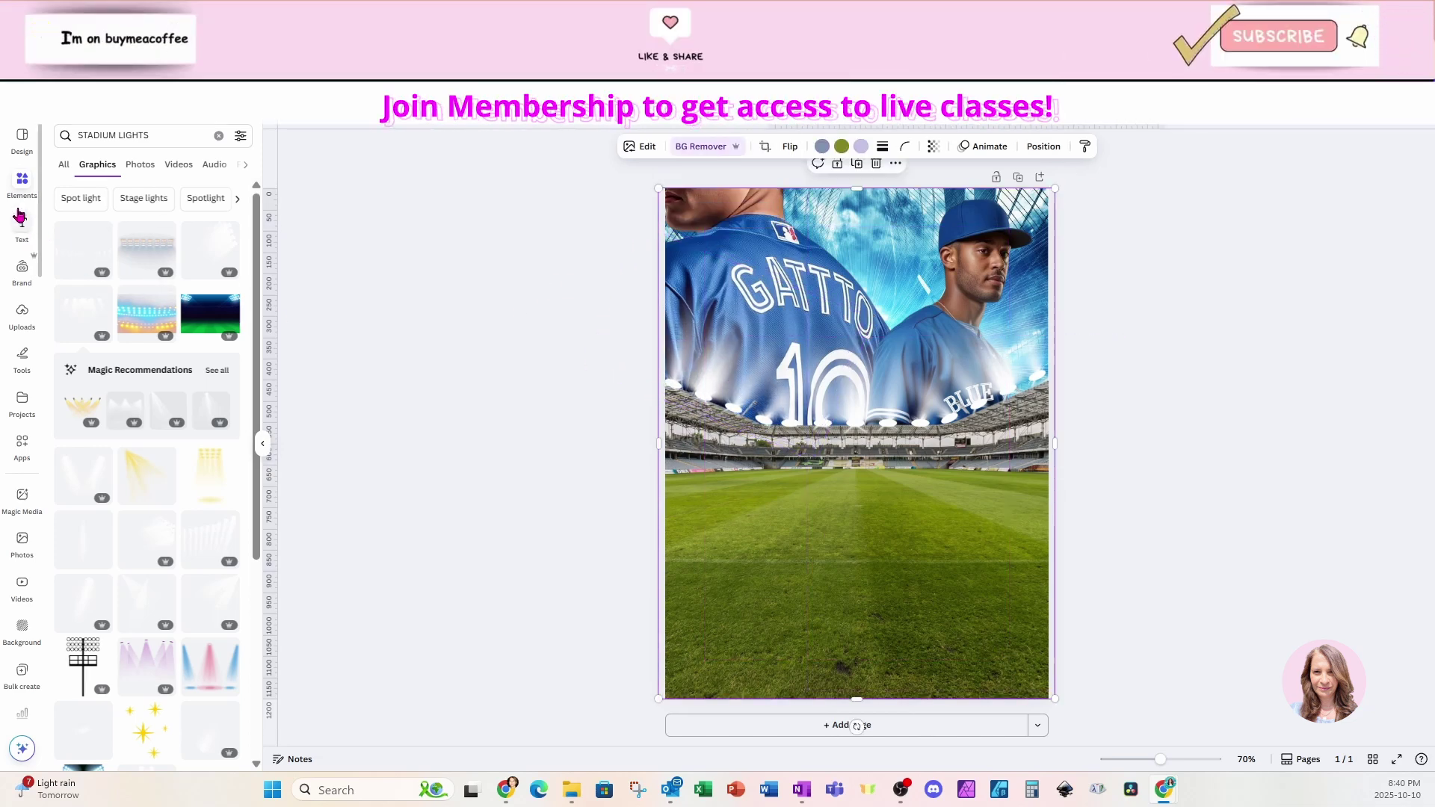
# Add the uploaded photo of the swinging number 10 batter, remove its background, and move the cutout down onto the field.
pyautogui.click(26, 314)
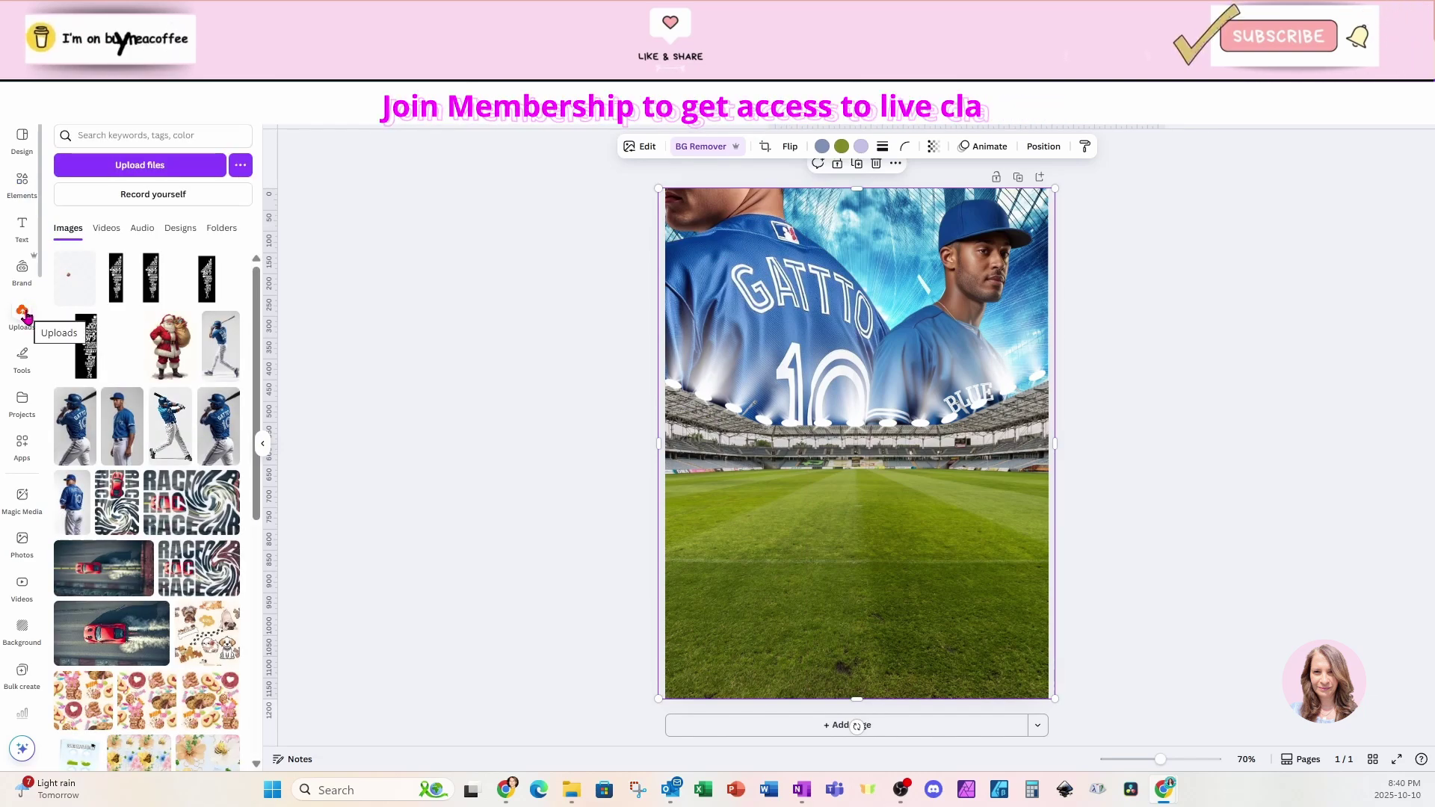
pyautogui.press('Escape')
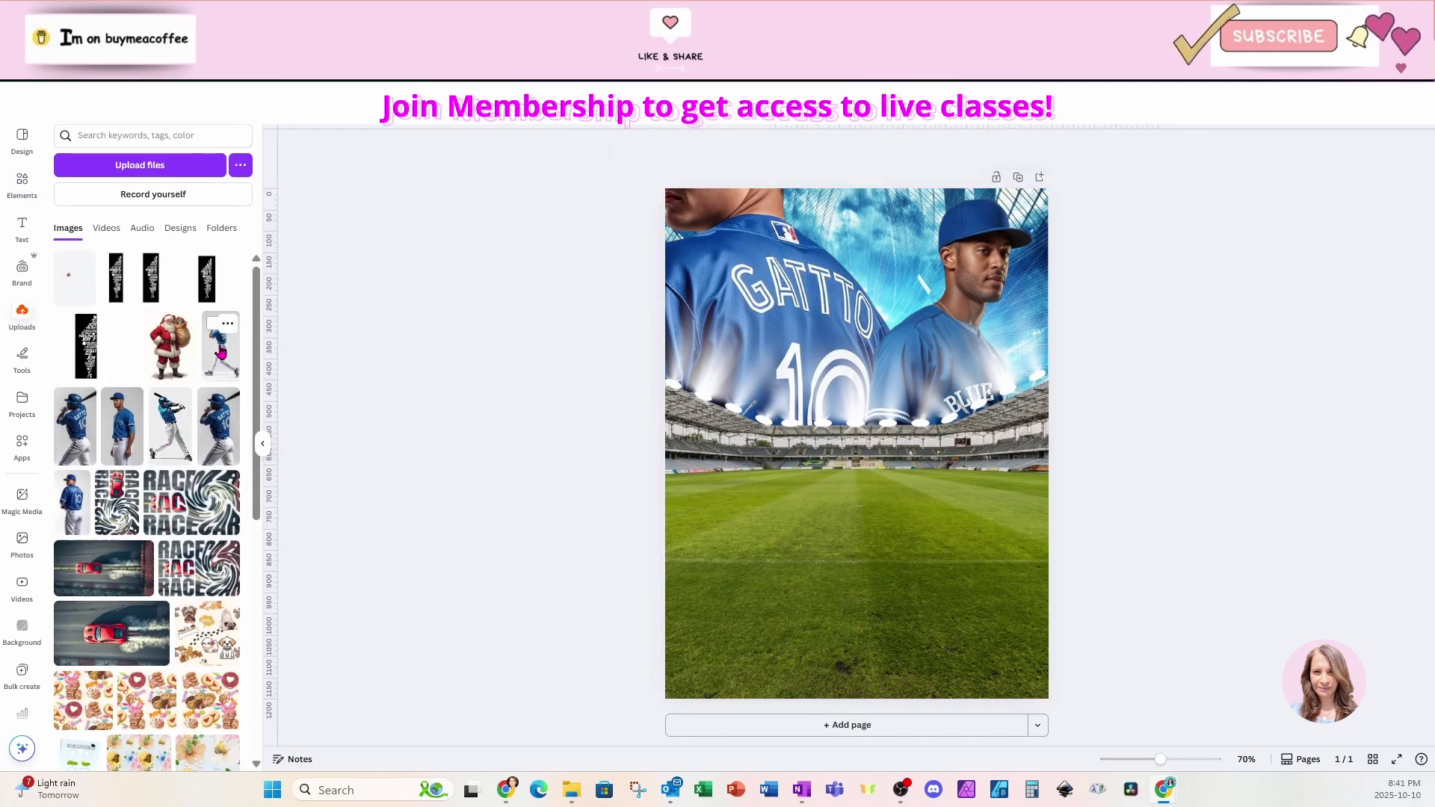
pyautogui.click(221, 351)
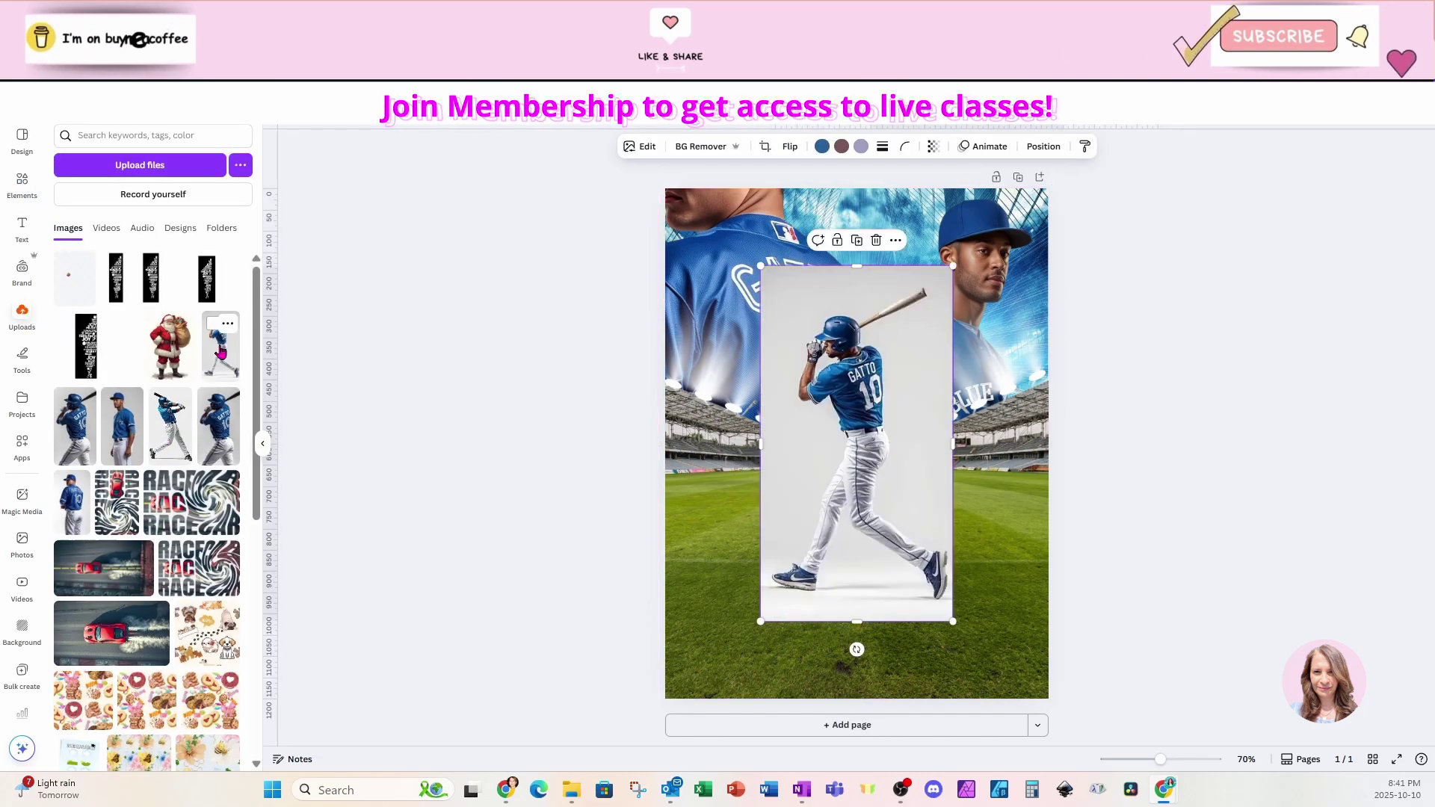
pyautogui.click(728, 152)
pyautogui.moveTo(885, 407); pyautogui.dragTo(882, 489)
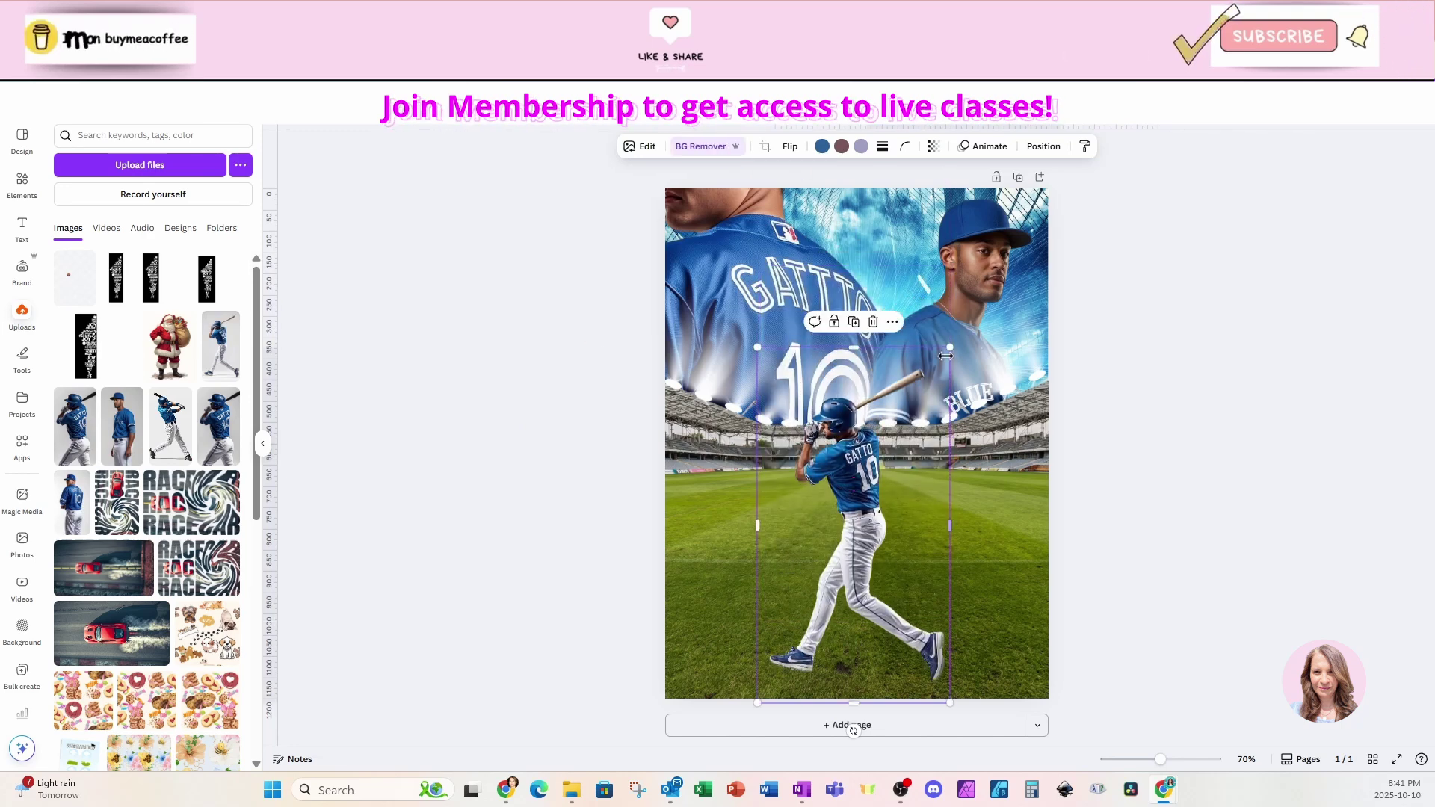
# Enlarge the batter cutout to nearly the full page height and centre it over the field between the two background players.
pyautogui.moveTo(946, 357); pyautogui.dragTo(1096, 192)
pyautogui.moveTo(935, 355); pyautogui.dragTo(904, 375)
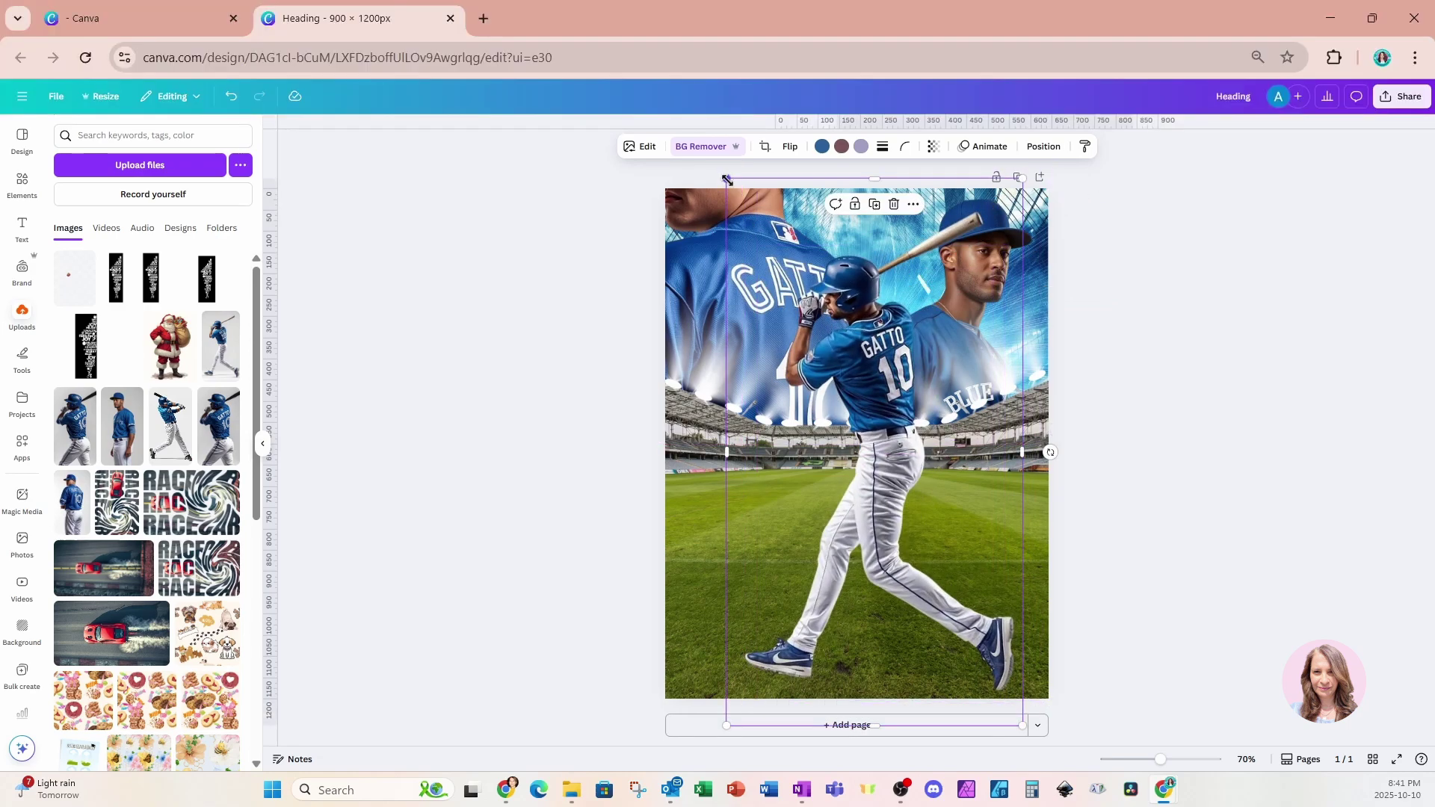
pyautogui.moveTo(726, 180); pyautogui.dragTo(760, 228)
pyautogui.moveTo(906, 523); pyautogui.dragTo(881, 508)
pyautogui.moveTo(997, 225); pyautogui.dragTo(1021, 181)
pyautogui.moveTo(939, 357); pyautogui.dragTo(886, 368)
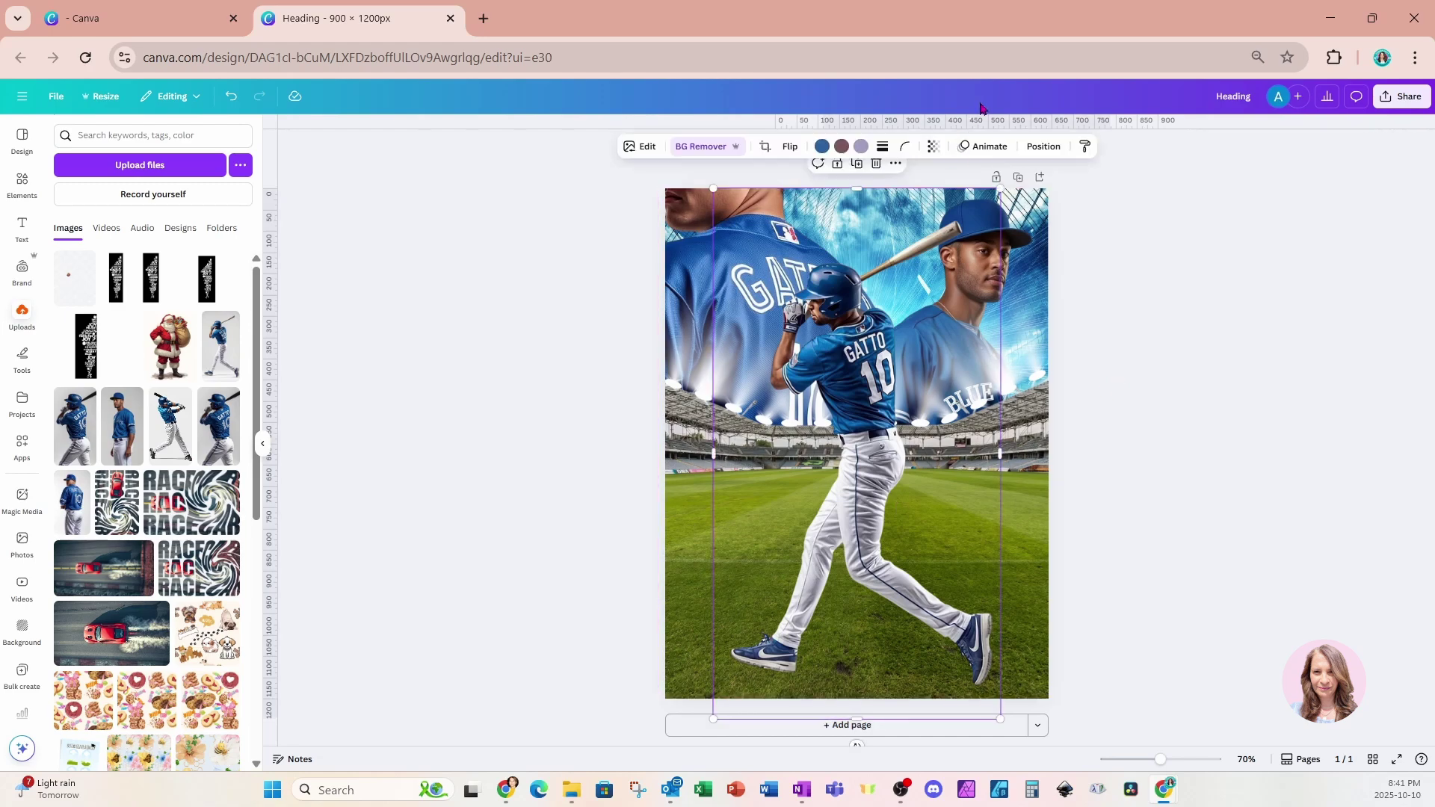
# Apply a Drop shadow to the batter cutout and shift it slightly down and to the right.
pyautogui.click(626, 147)
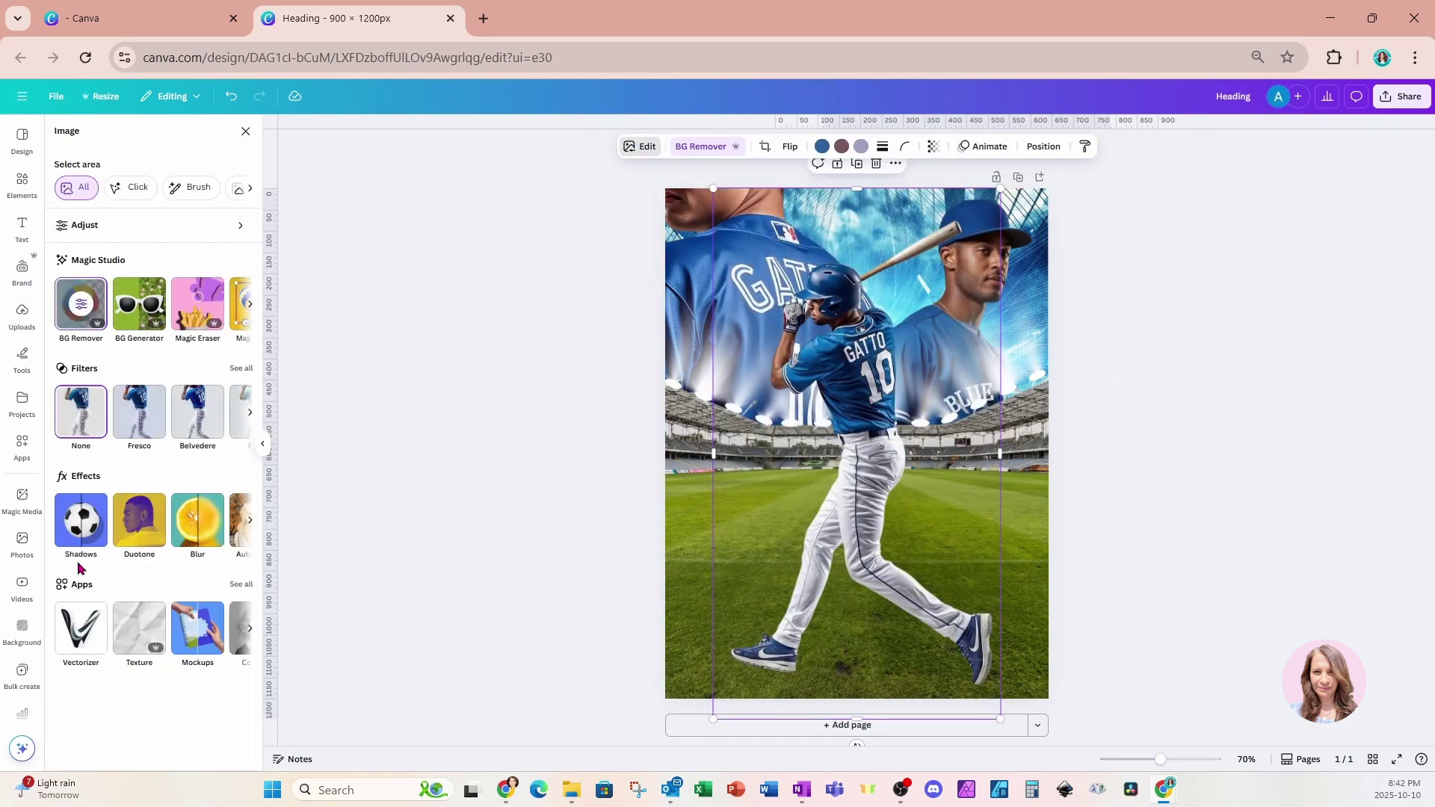
pyautogui.click(81, 527)
pyautogui.click(152, 290)
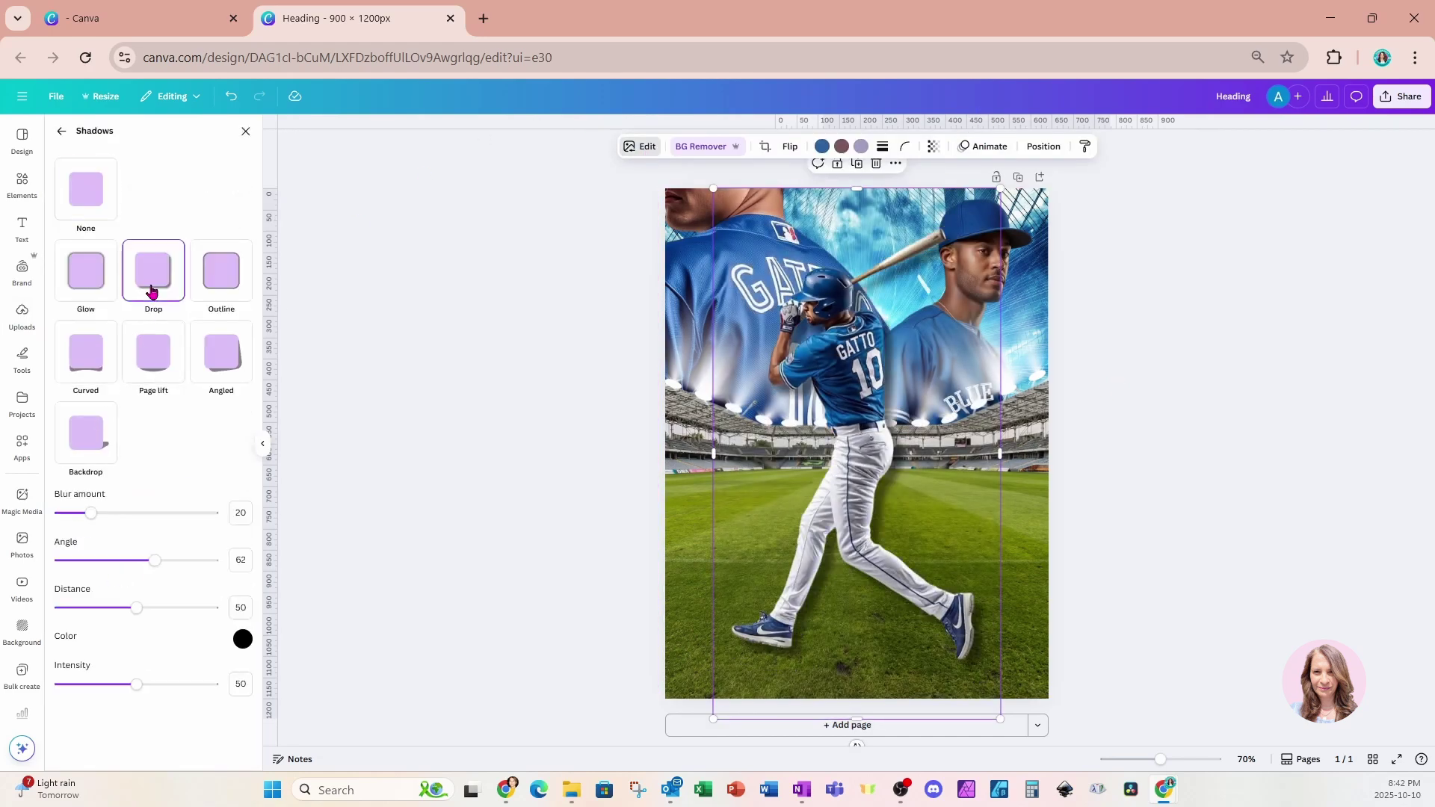
pyautogui.moveTo(856, 508); pyautogui.dragTo(863, 523)
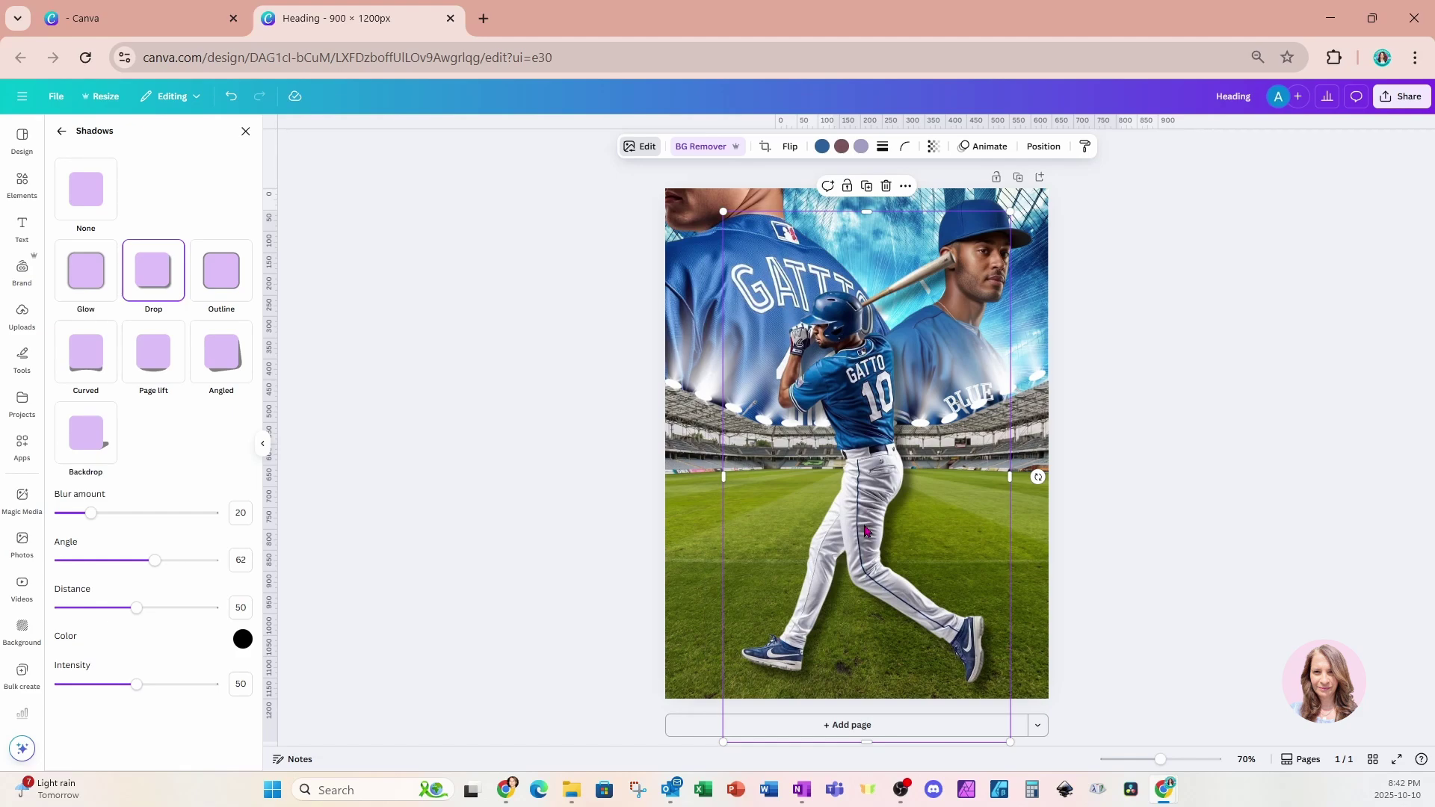
# Add the blue Glowing Lightning Orb graphic from the recently used elements and show its information.
pyautogui.click(17, 194)
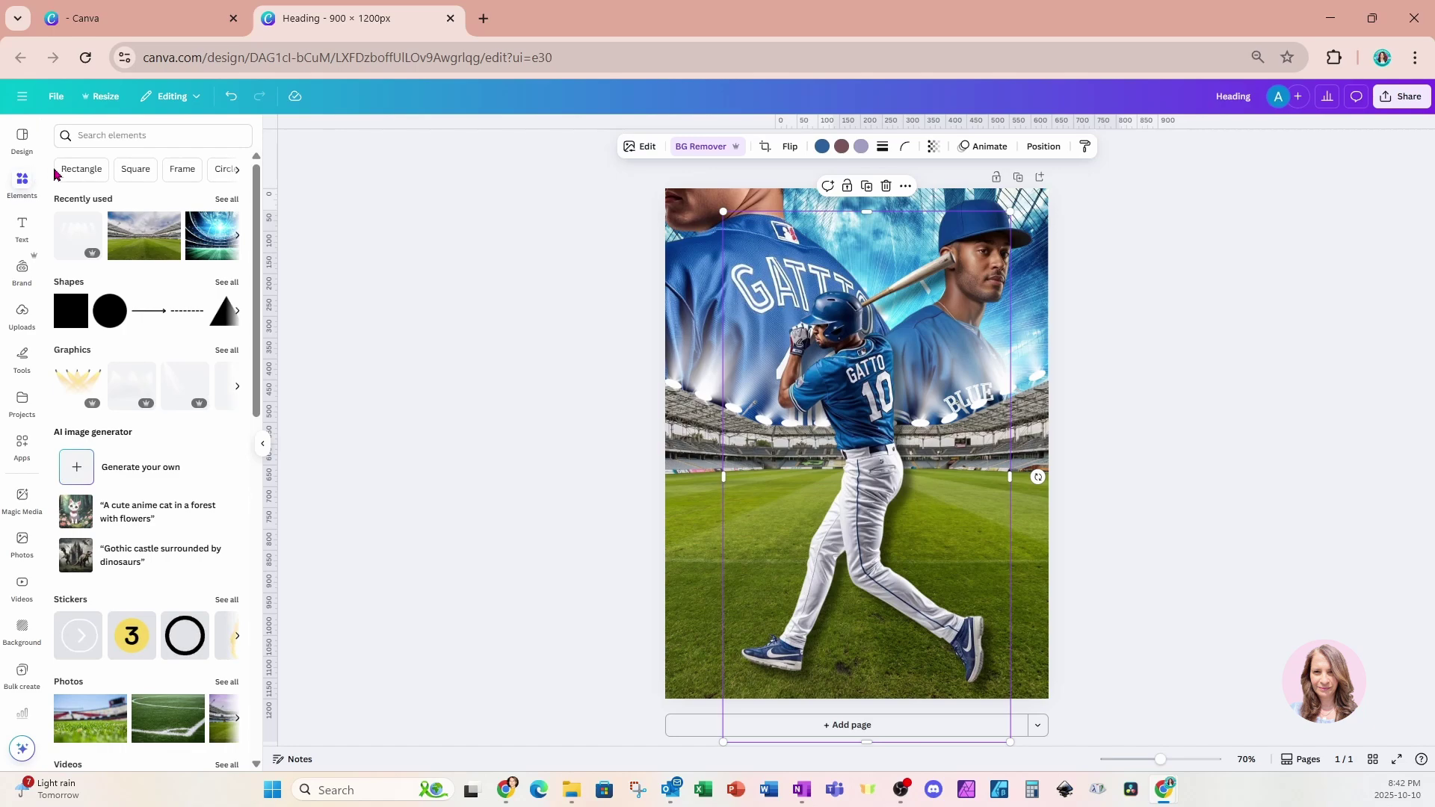
pyautogui.click(226, 199)
pyautogui.scroll(-6, 192, 409)
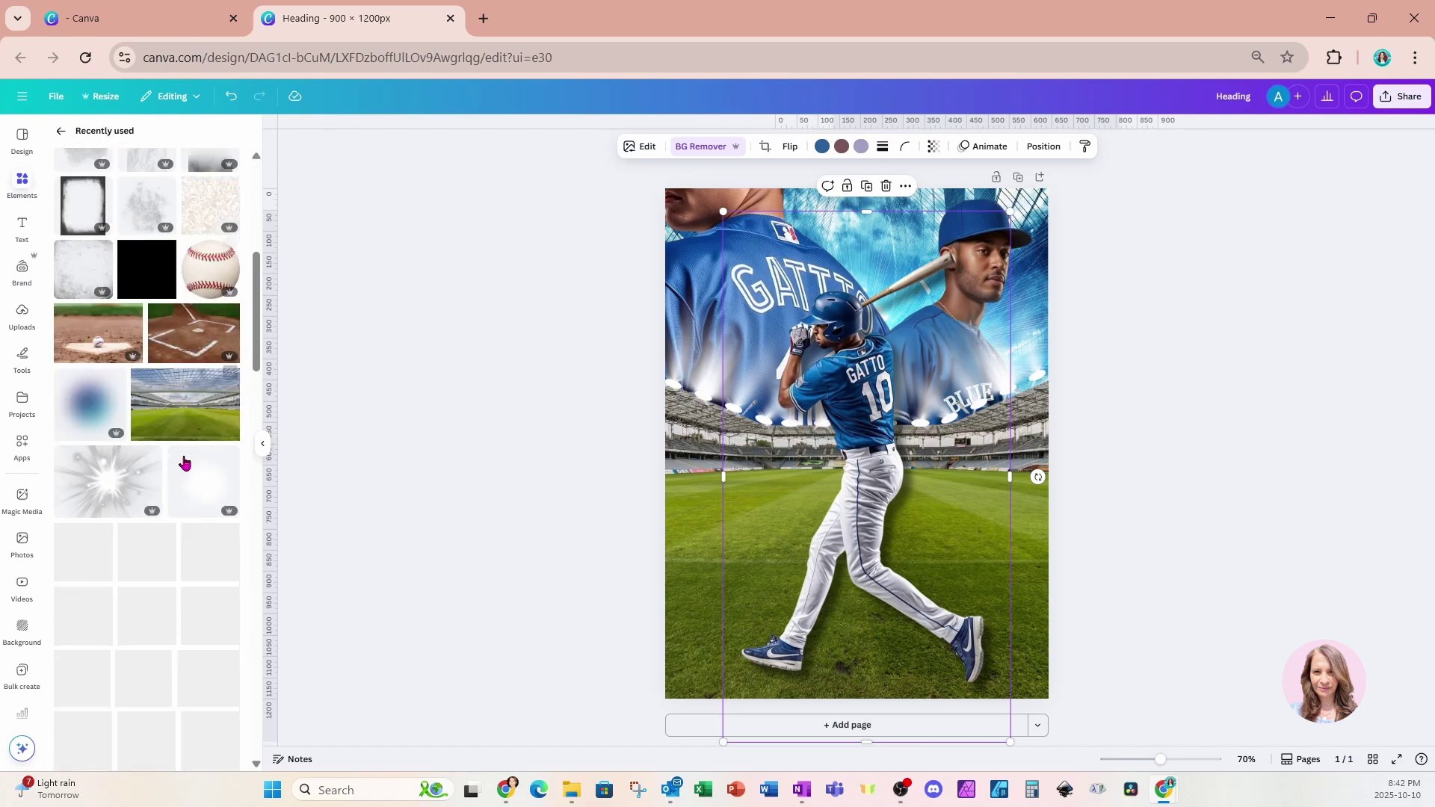
pyautogui.scroll(-3, 183, 464)
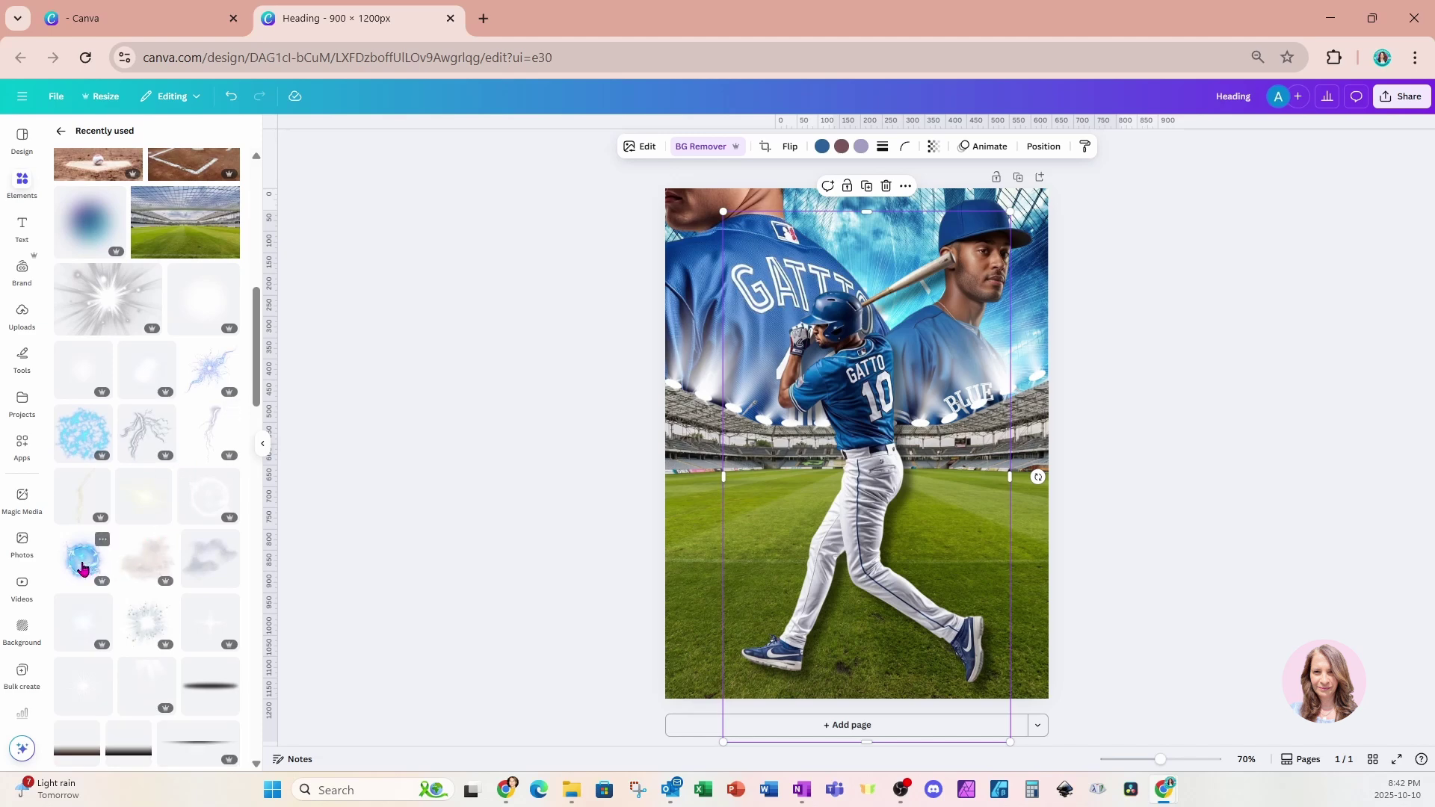
pyautogui.click(83, 568)
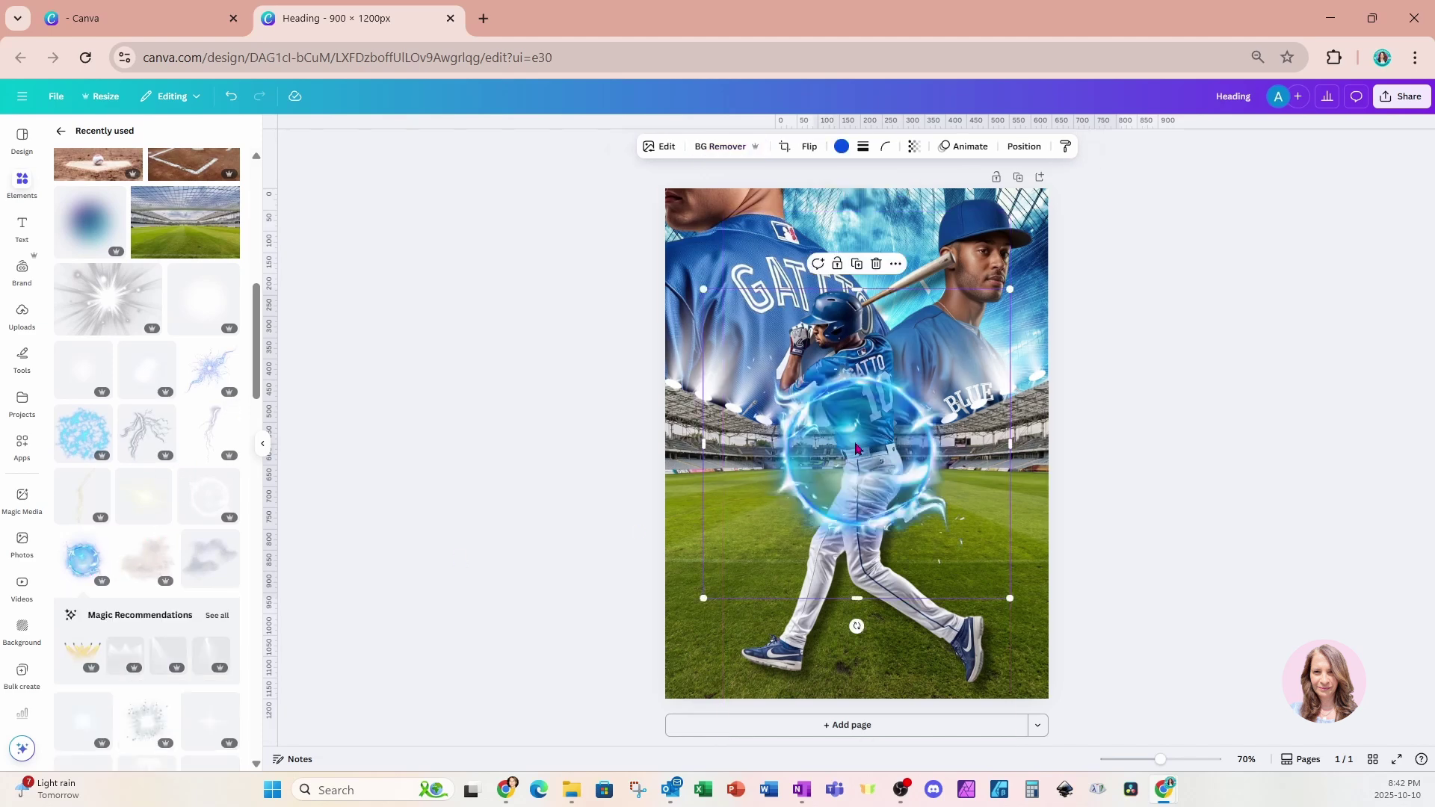
pyautogui.click(893, 265)
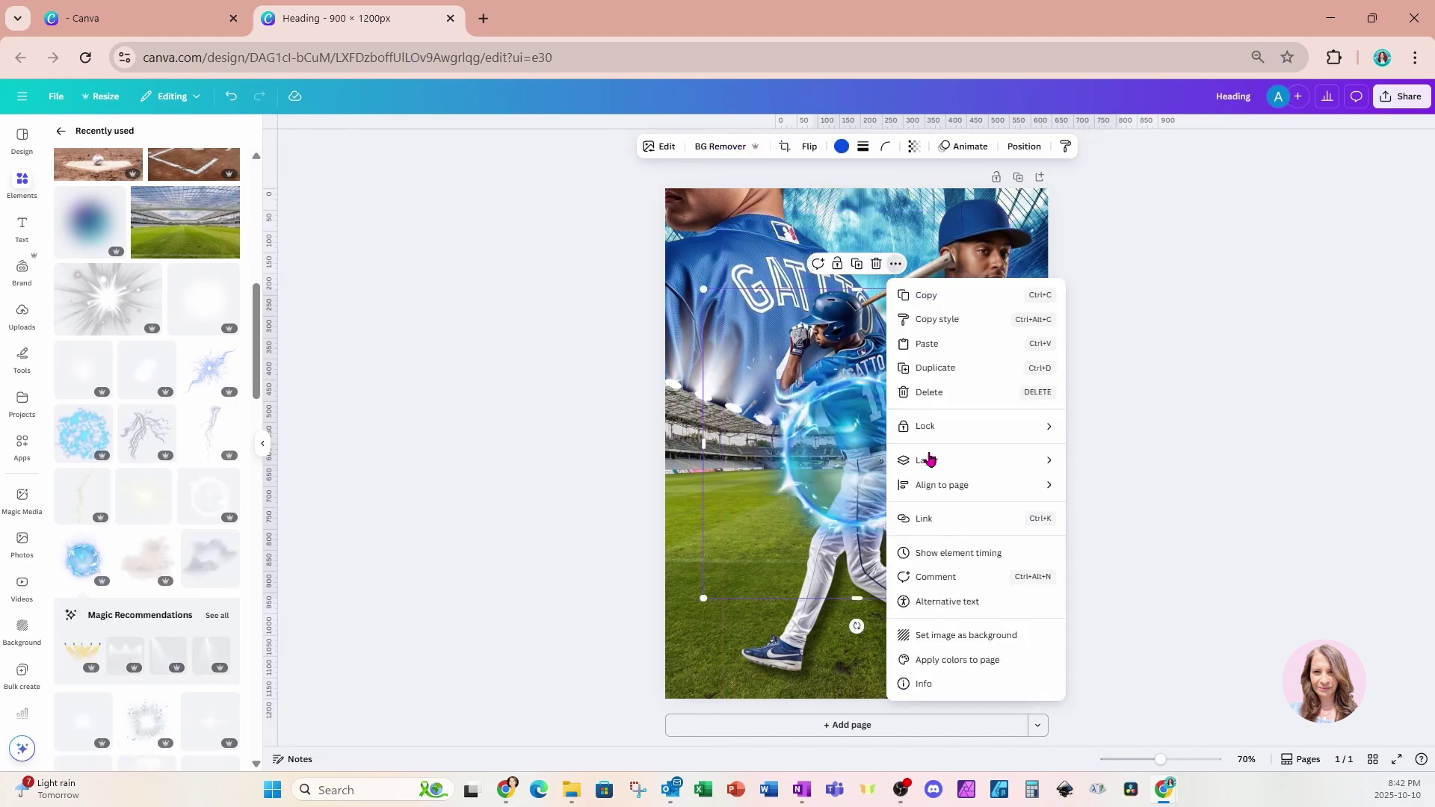
pyautogui.click(924, 684)
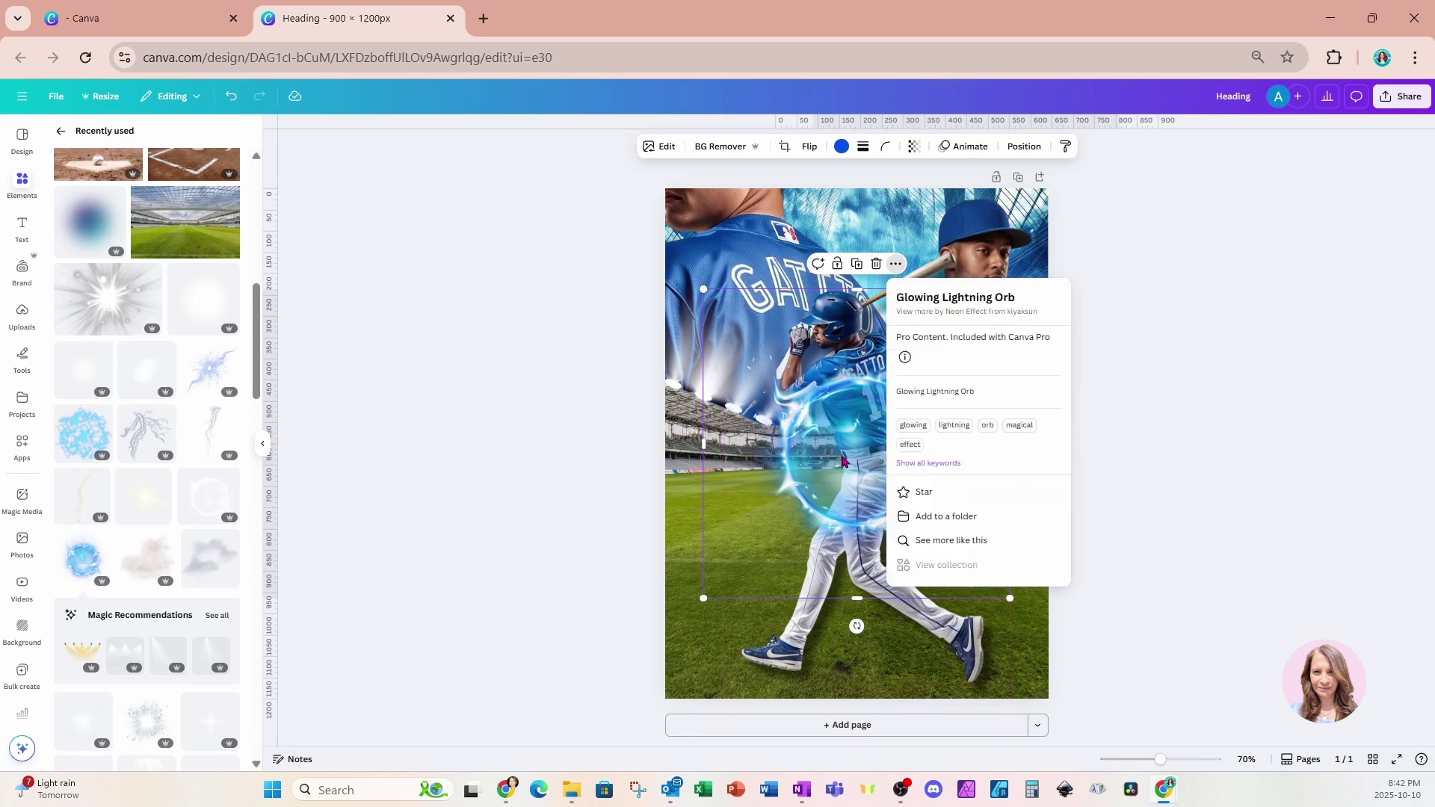
# Enlarge the lightning orb around the capped player's head and layer it directly behind that player.
pyautogui.moveTo(840, 462); pyautogui.dragTo(943, 313)
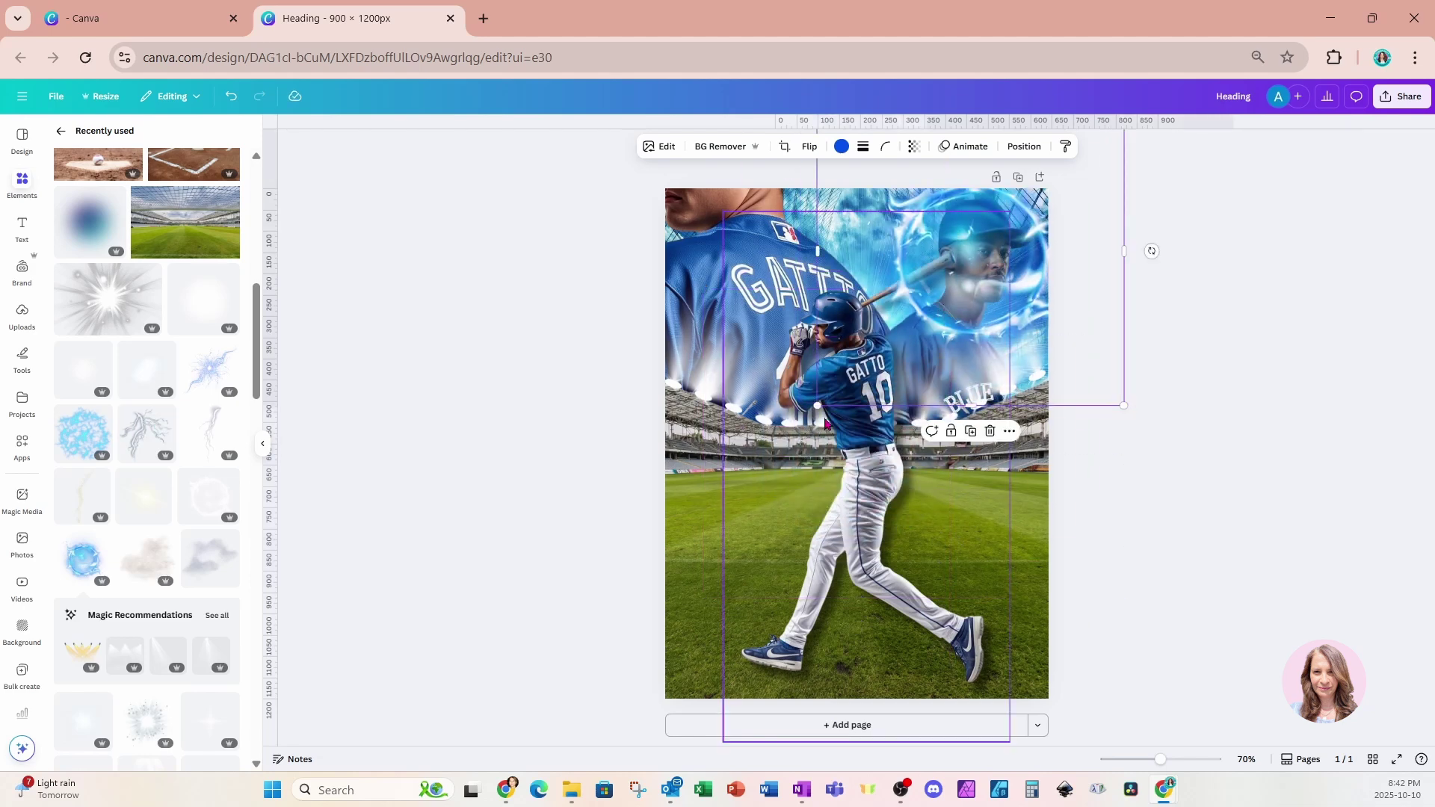
pyautogui.moveTo(817, 407); pyautogui.dragTo(781, 478)
pyautogui.moveTo(914, 361); pyautogui.dragTo(936, 331)
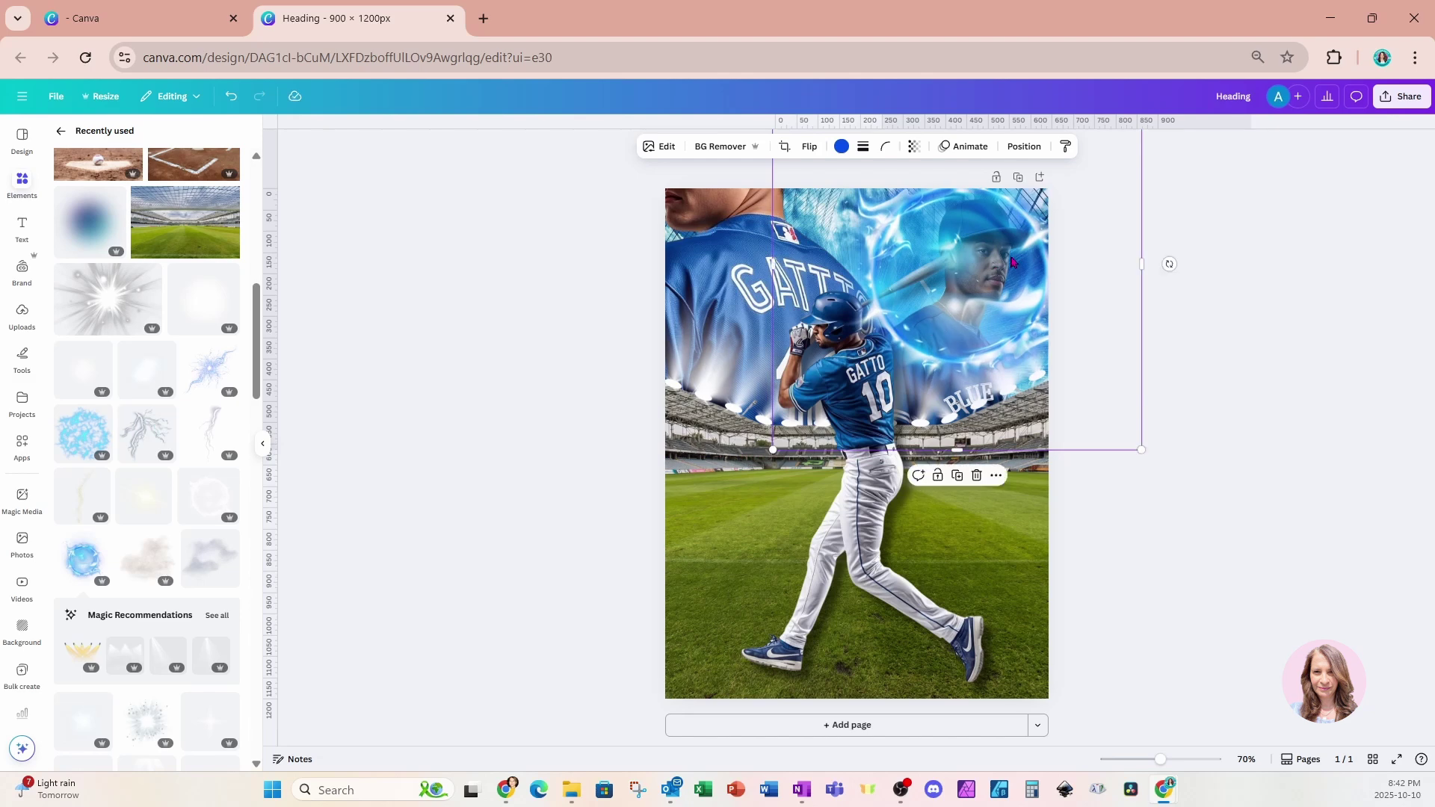
pyautogui.click(1021, 146)
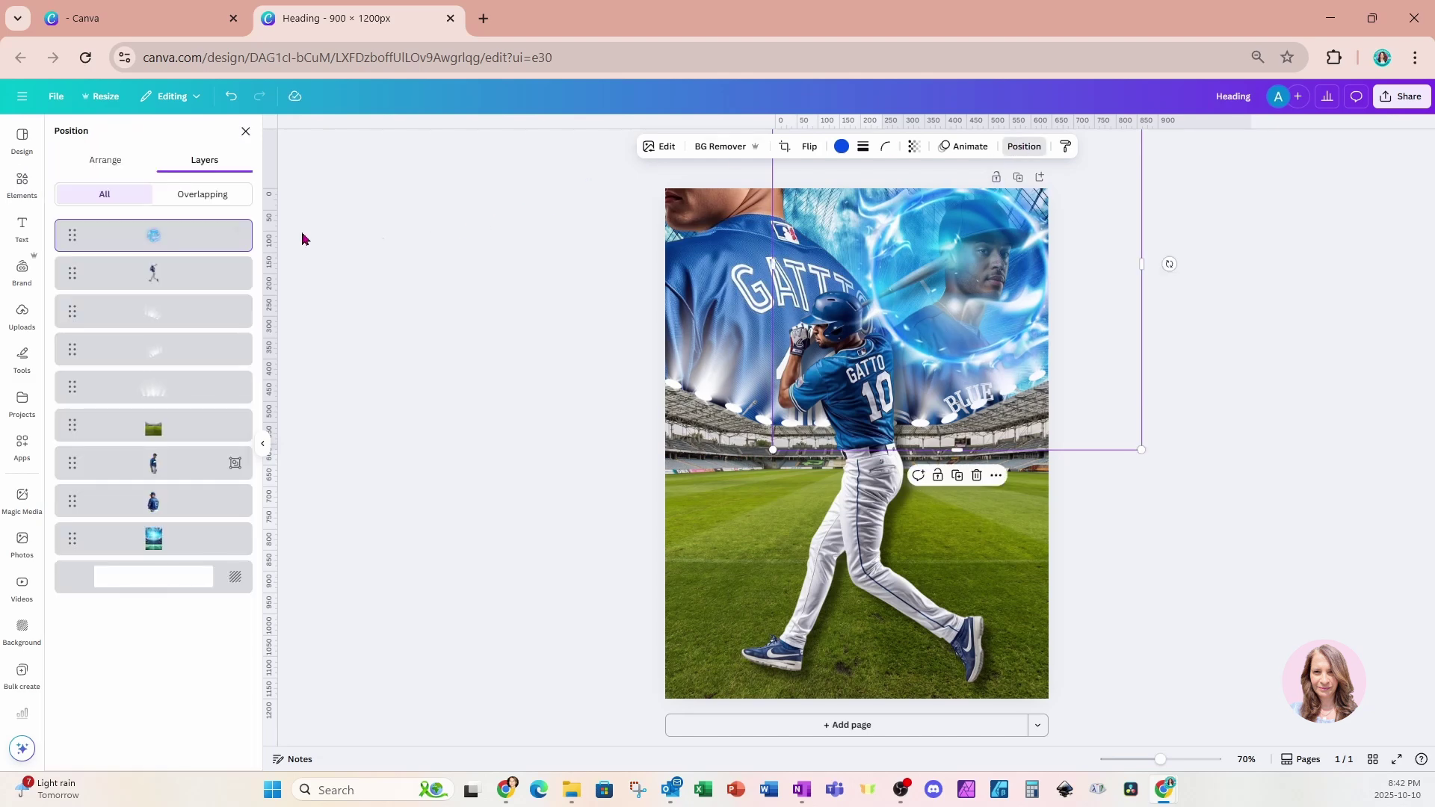
pyautogui.moveTo(183, 236); pyautogui.dragTo(176, 489)
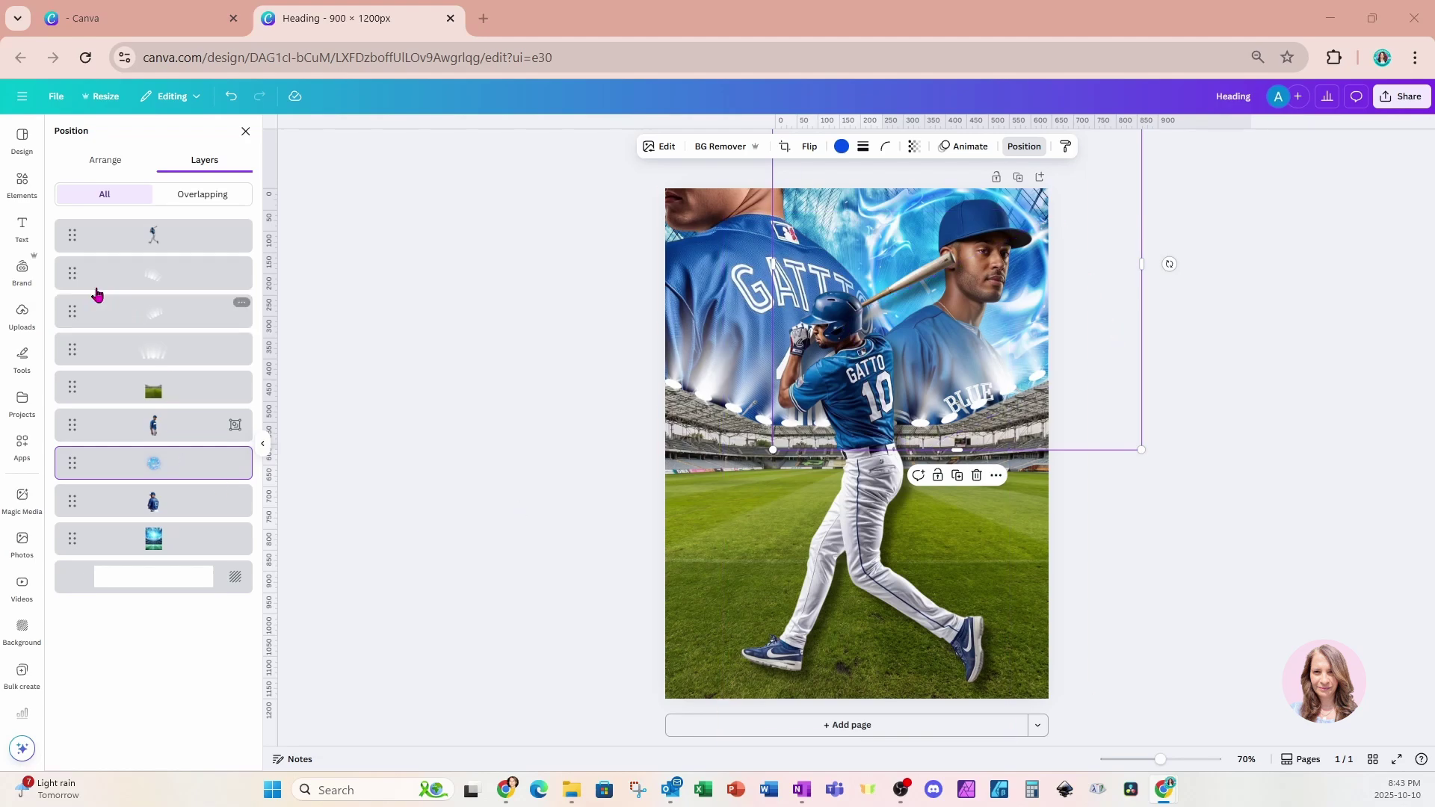
# Add the white light burst from the recently used elements, place it above the batter's helmet, and layer it behind him.
pyautogui.click(29, 196)
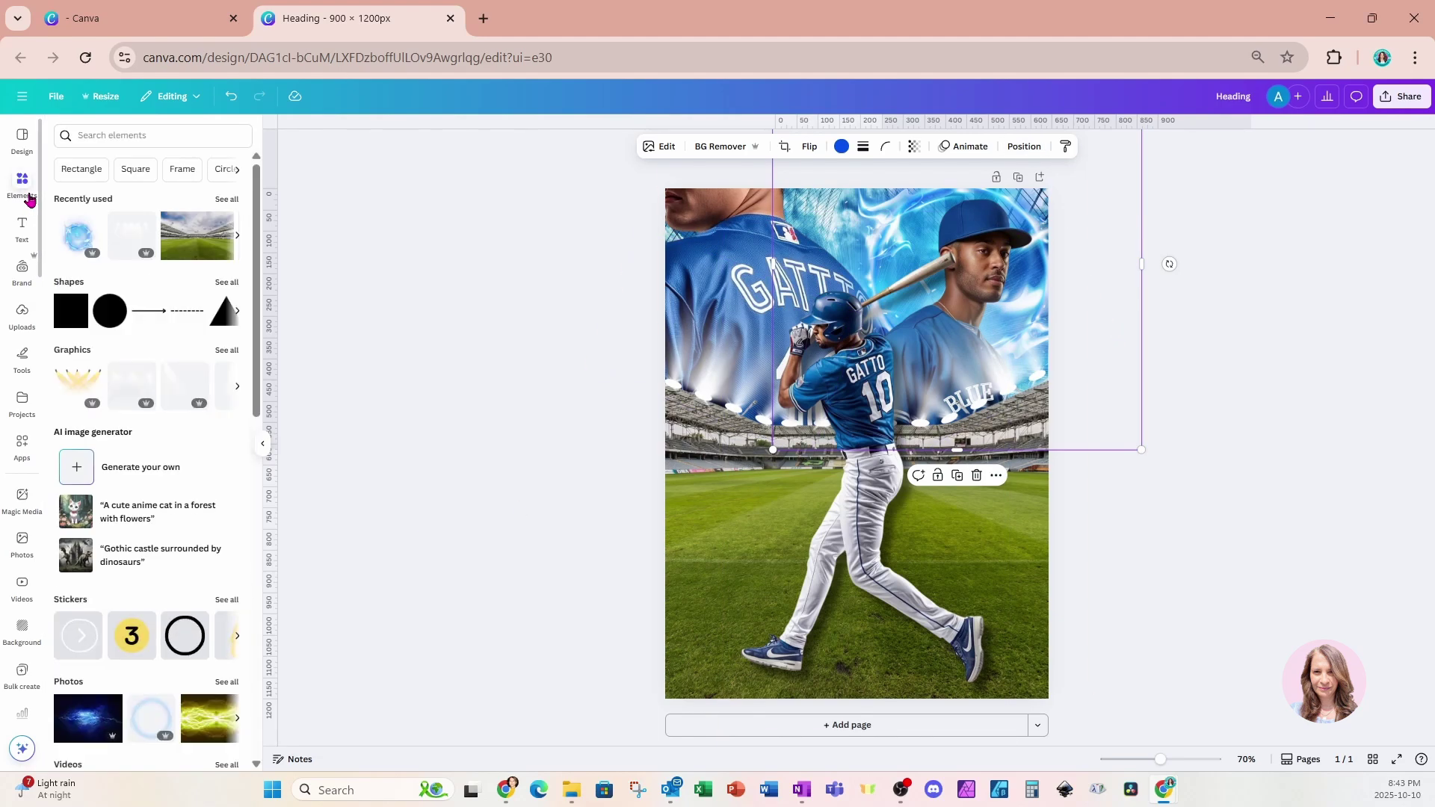
pyautogui.click(230, 203)
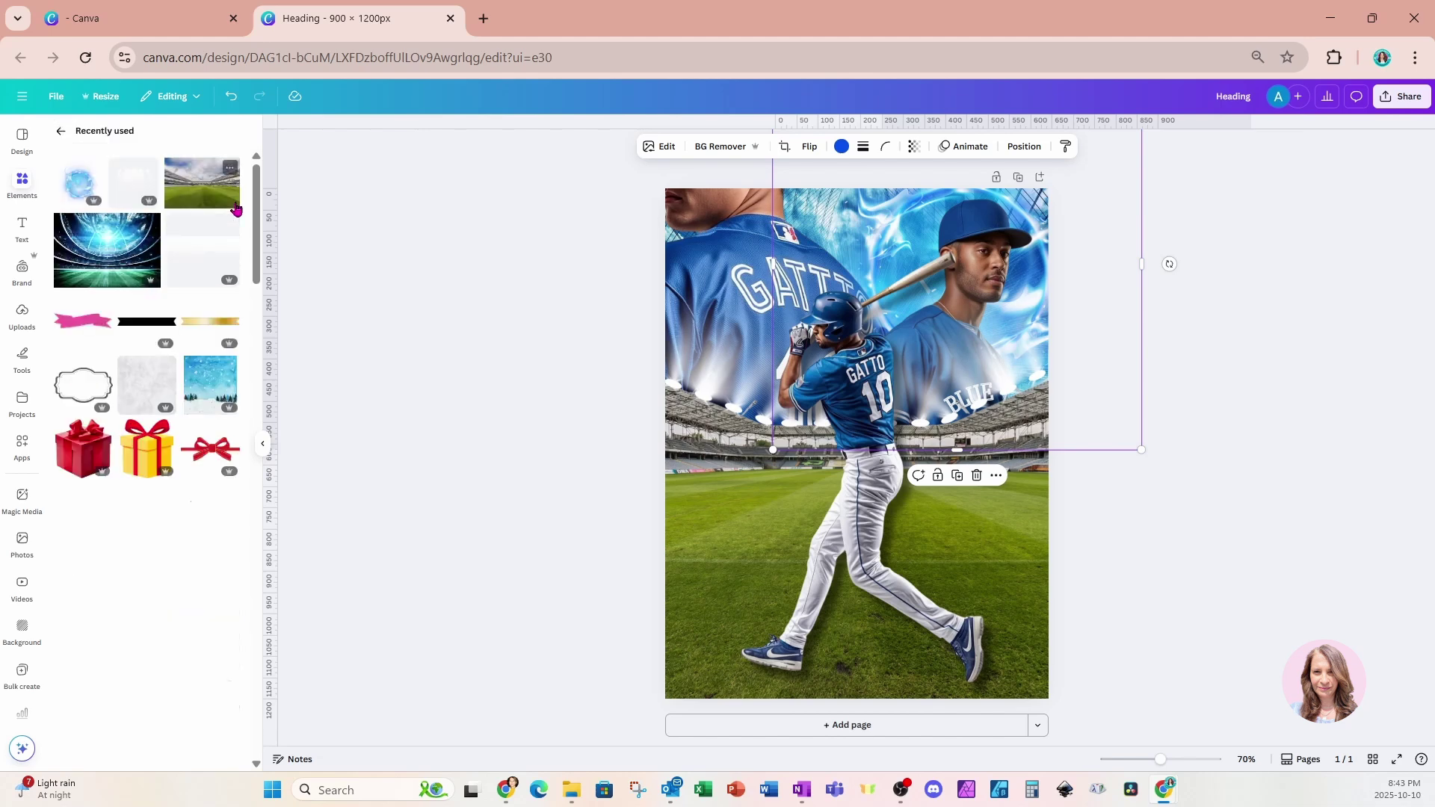
pyautogui.scroll(-6, 150, 495)
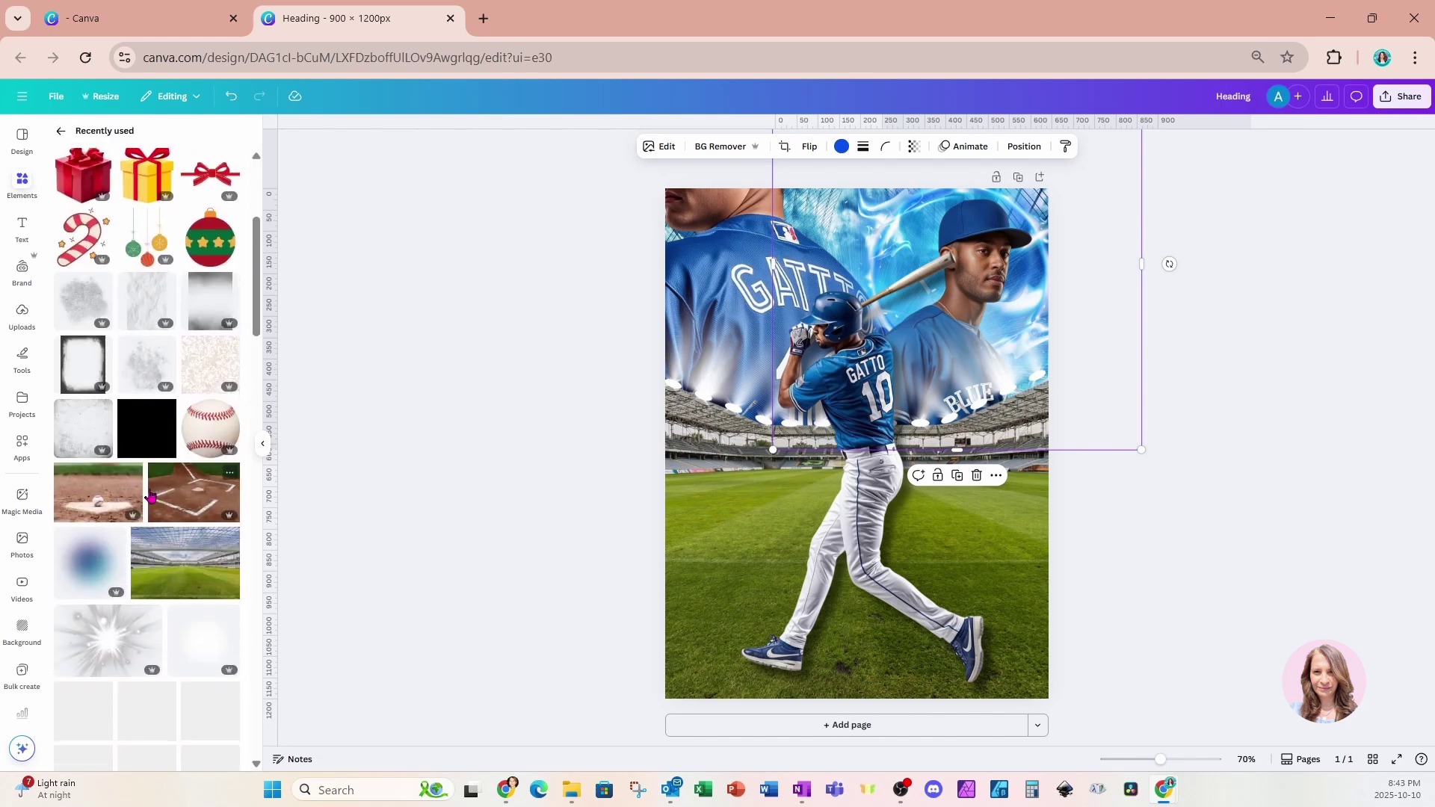
pyautogui.scroll(-1, 151, 496)
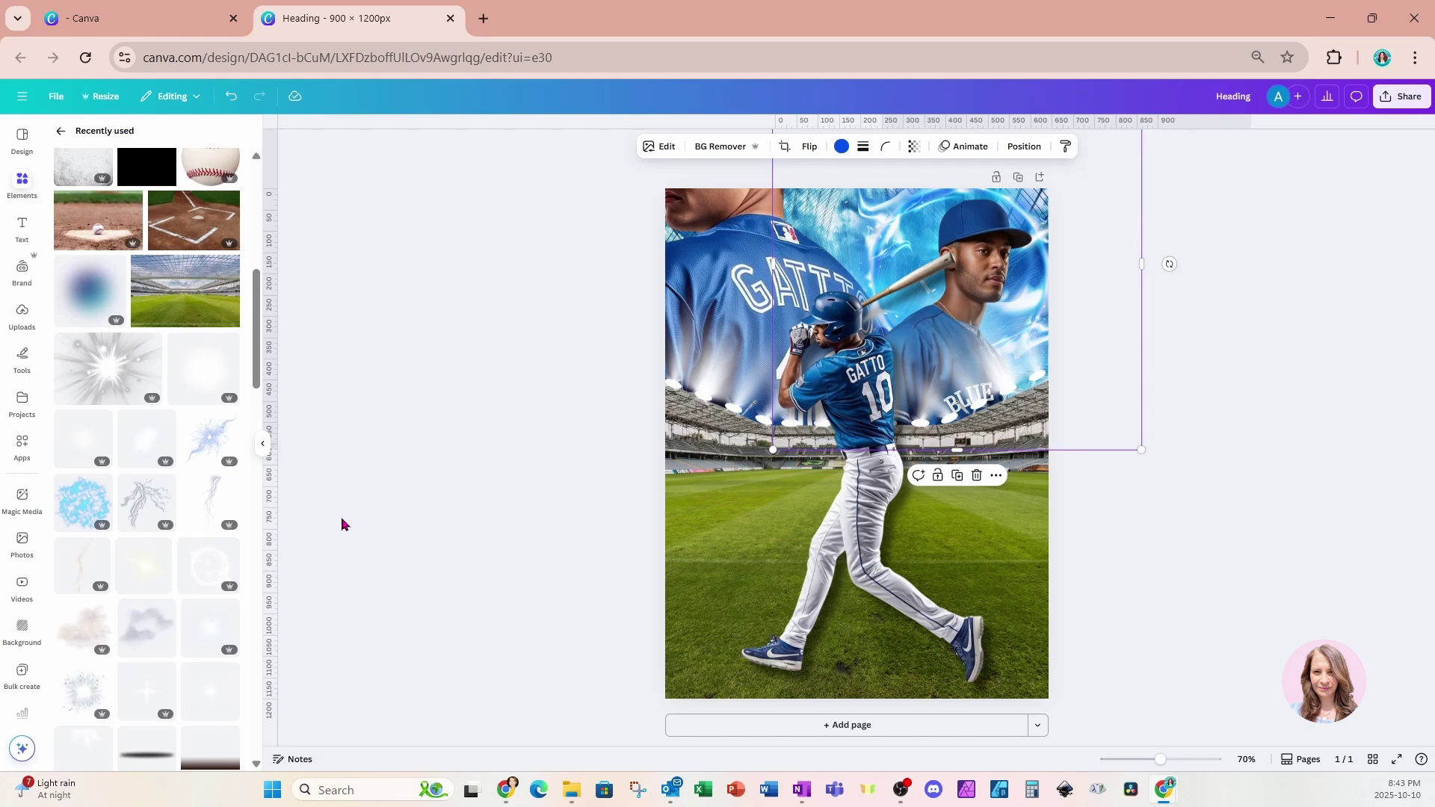
pyautogui.click(102, 671)
pyautogui.moveTo(848, 511); pyautogui.dragTo(847, 249)
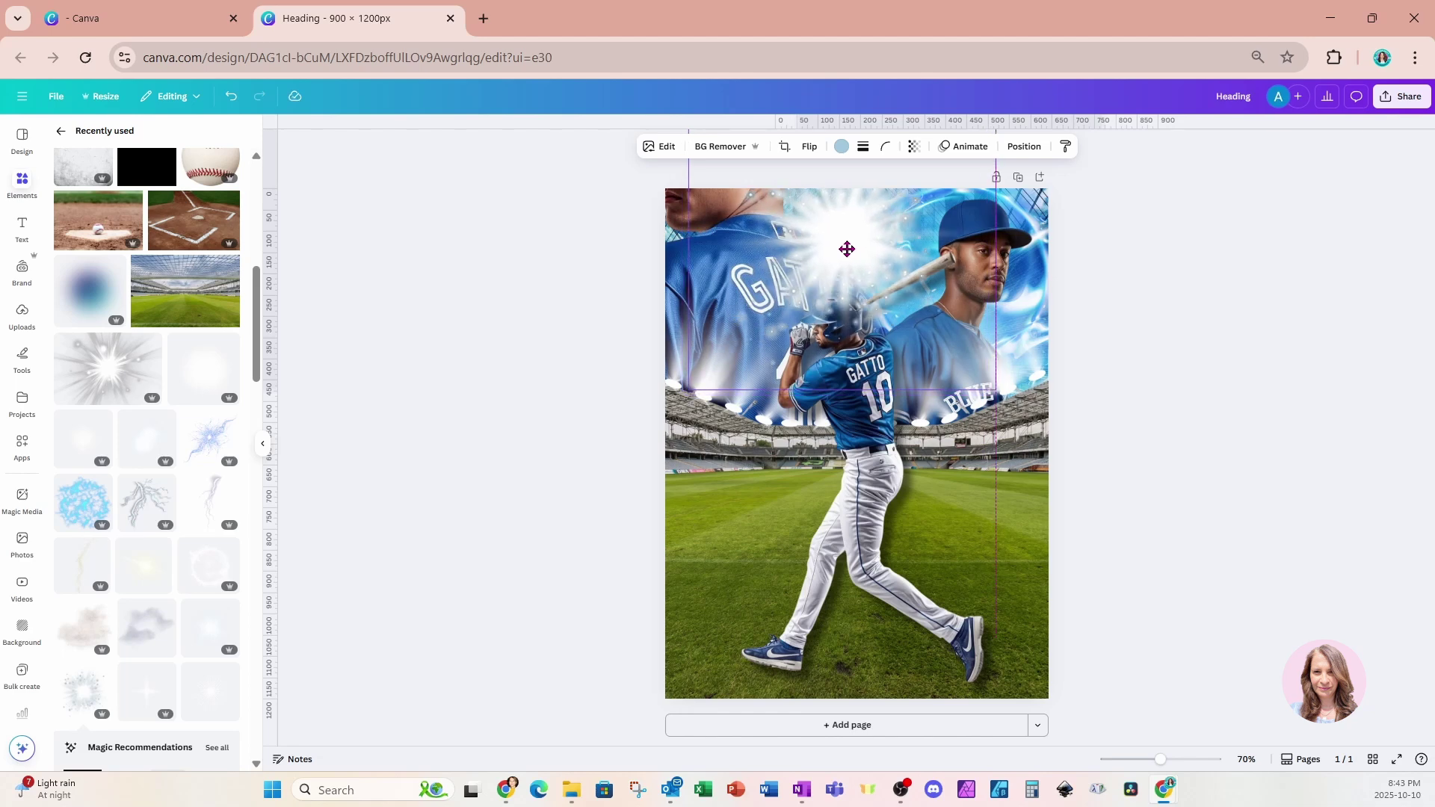
pyautogui.click(1022, 146)
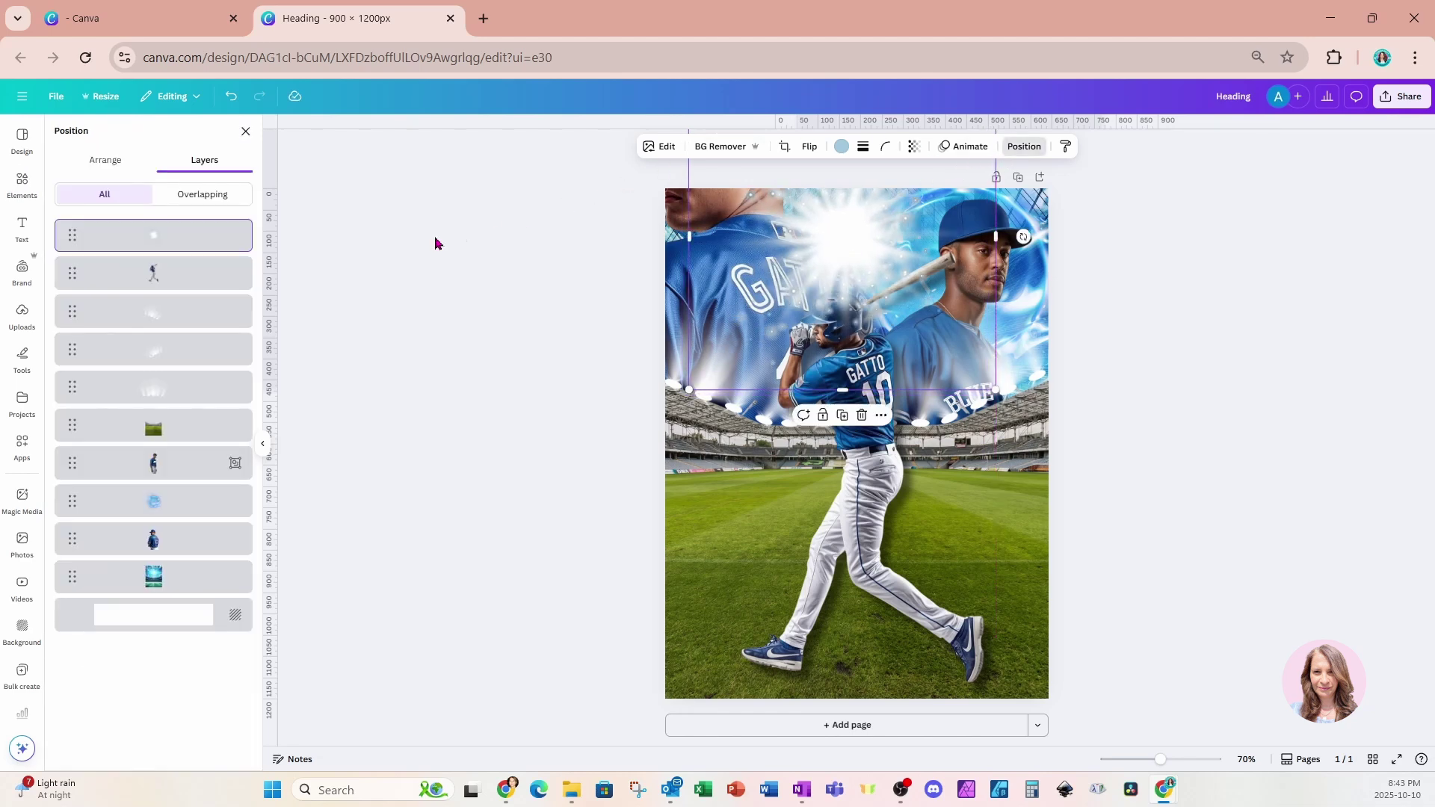
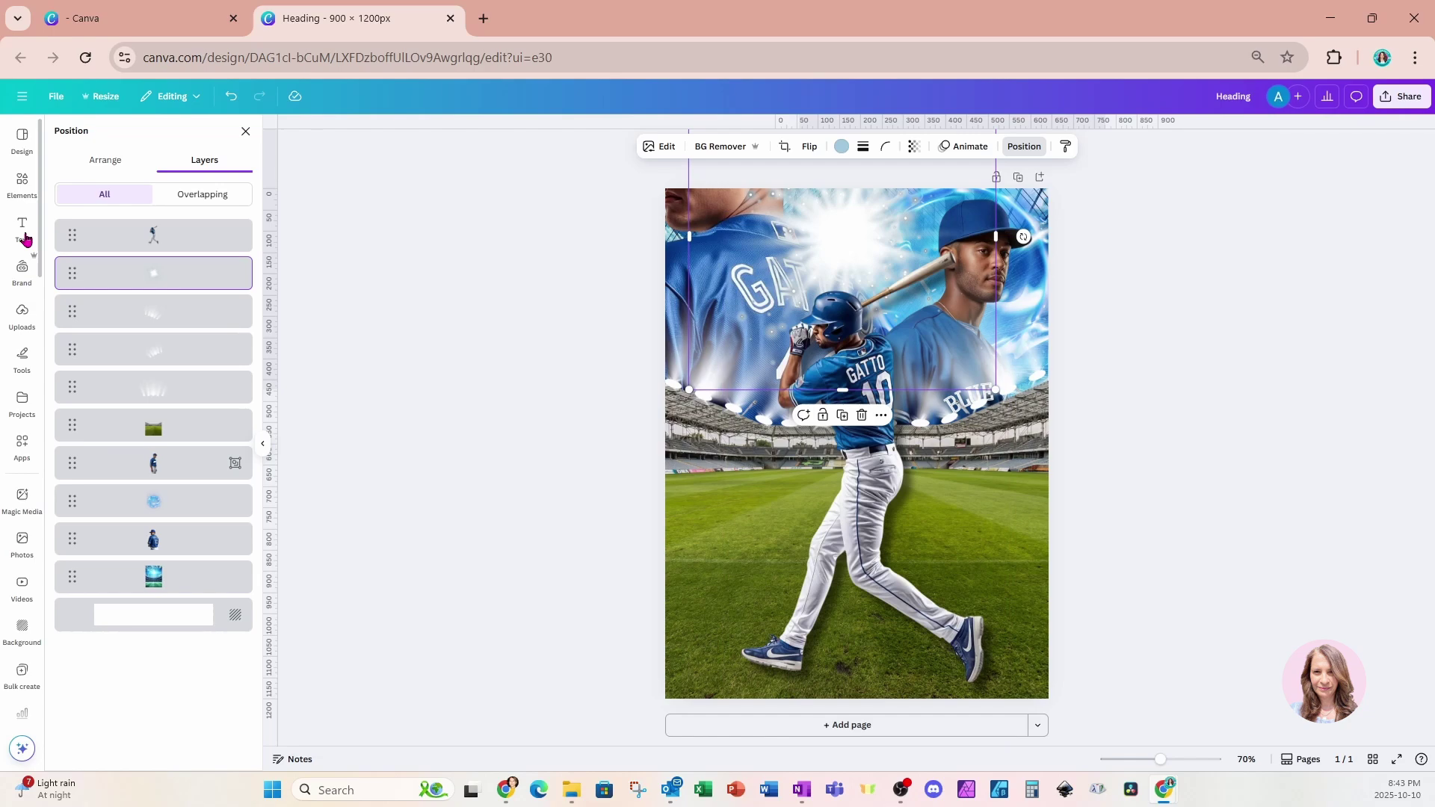
# Add a heading over the batter's legs on the lower field and make it read MLB 2025.
pyautogui.click(27, 238)
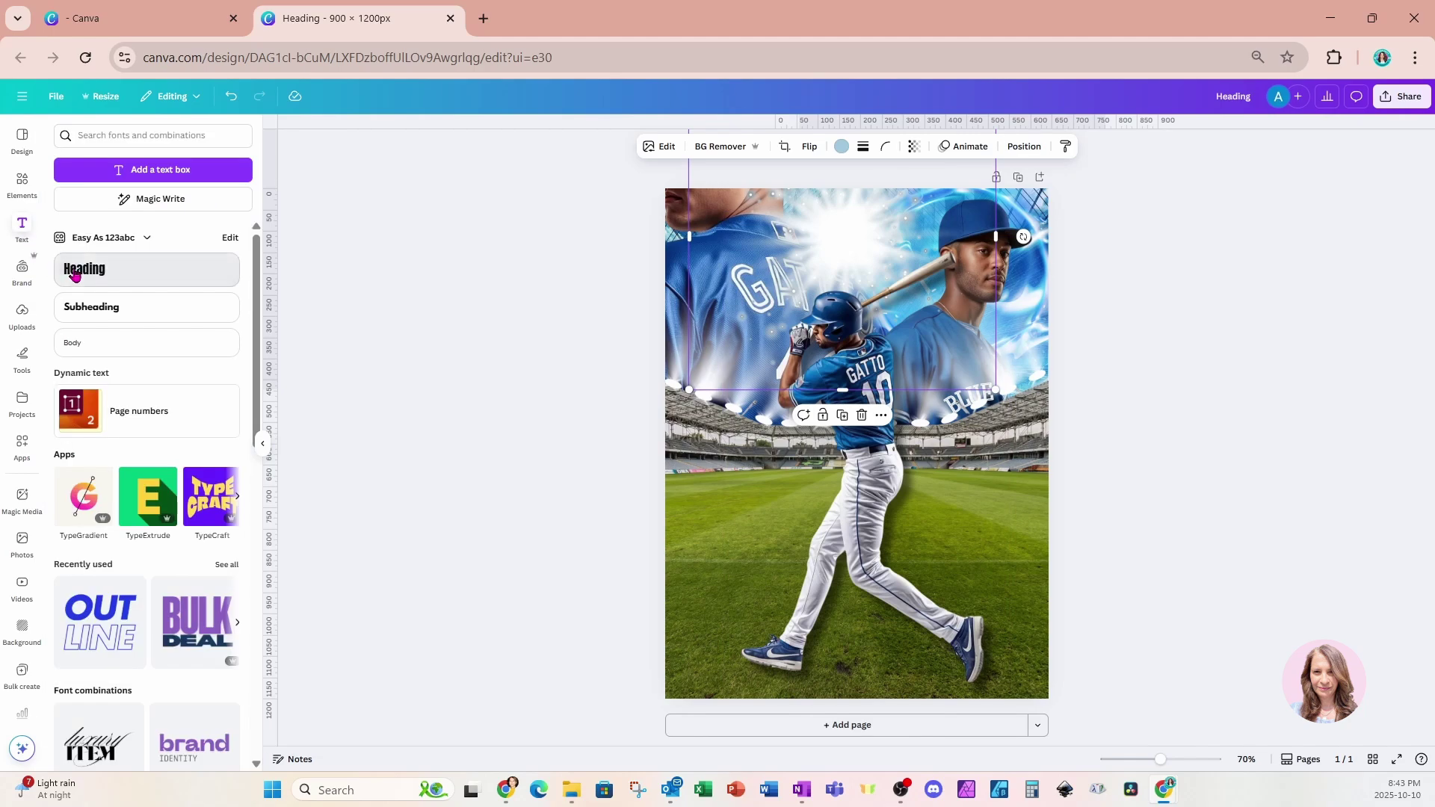
pyautogui.click(75, 270)
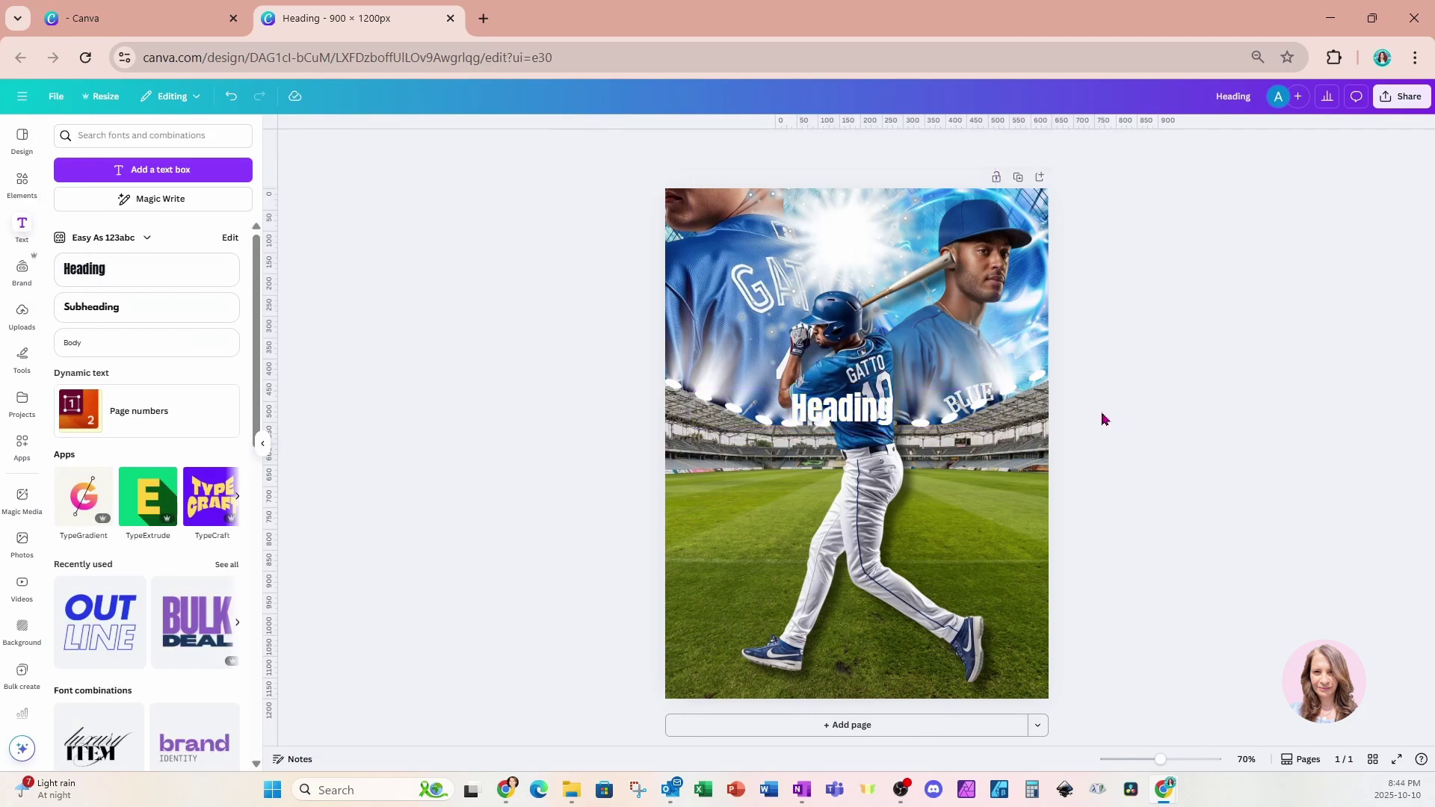
pyautogui.moveTo(916, 415); pyautogui.dragTo(913, 580)
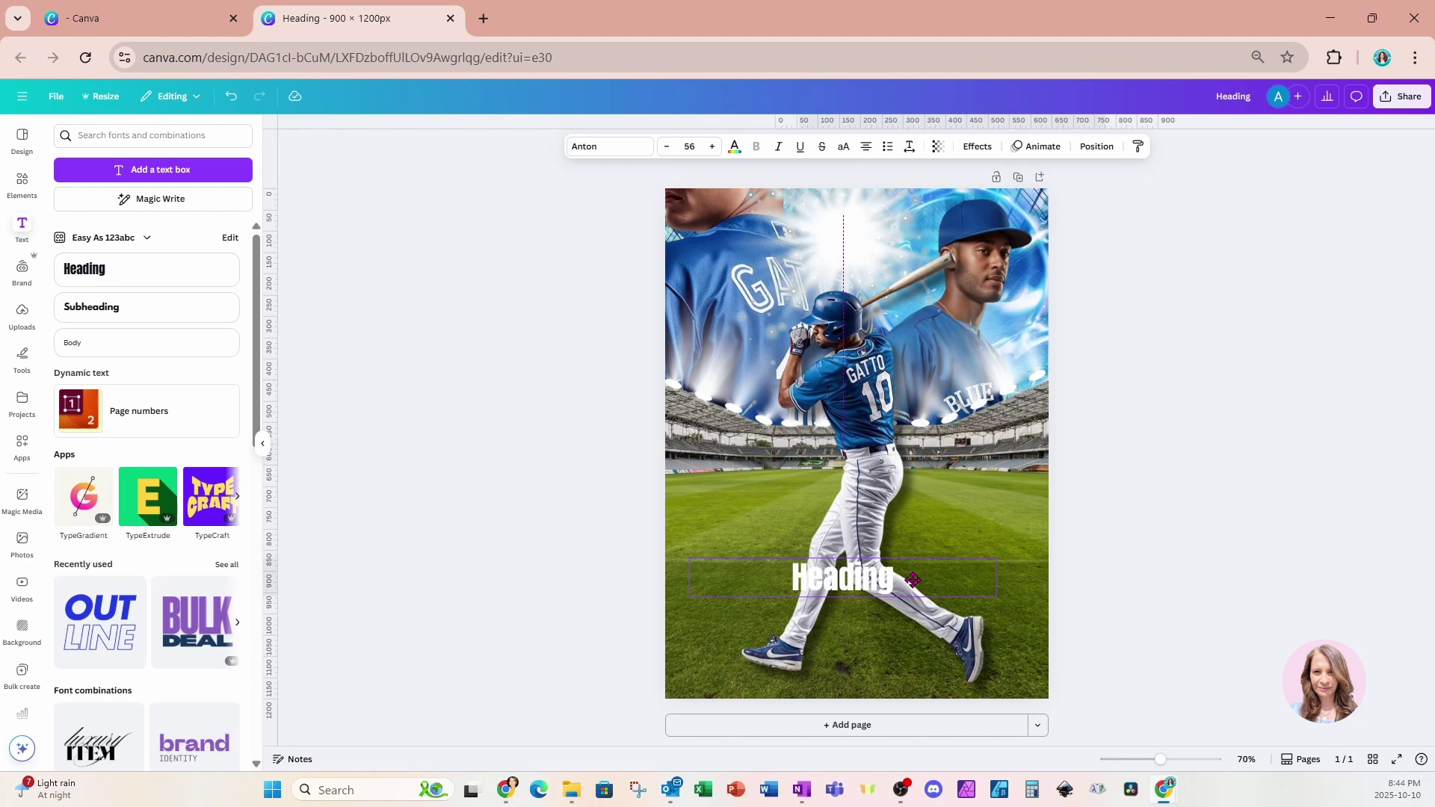
pyautogui.doubleClick(907, 581)
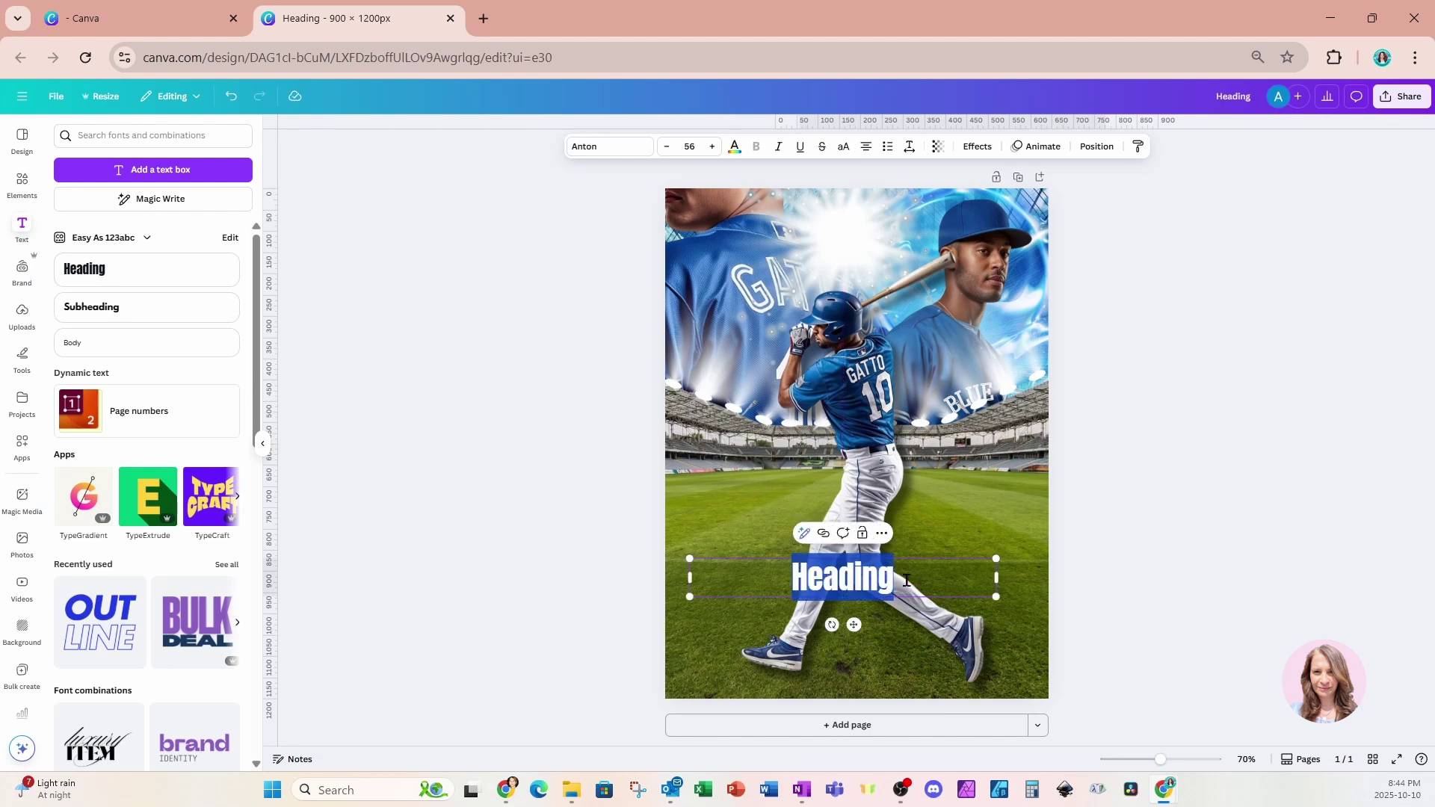
pyautogui.write('MLB')
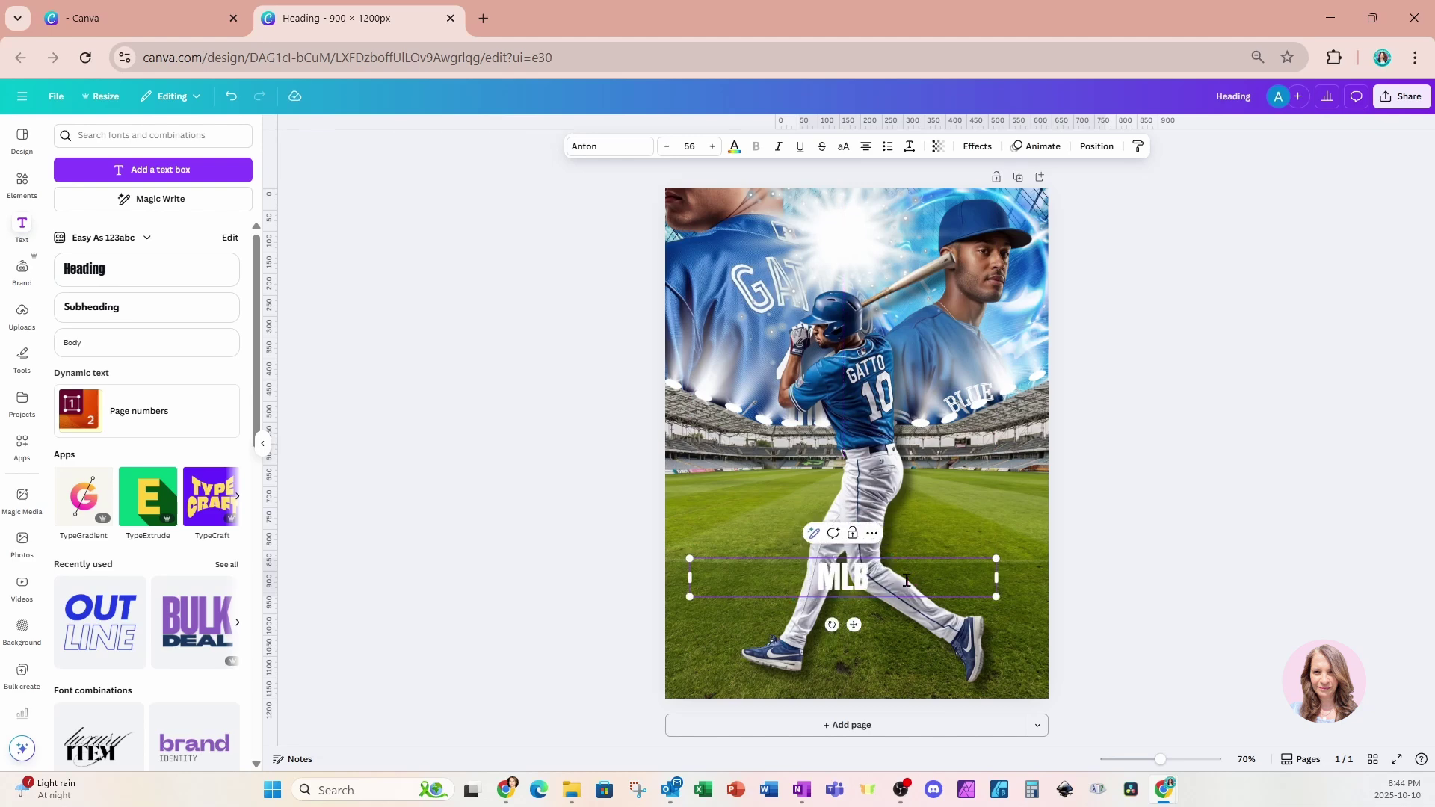
pyautogui.write(' 2025')
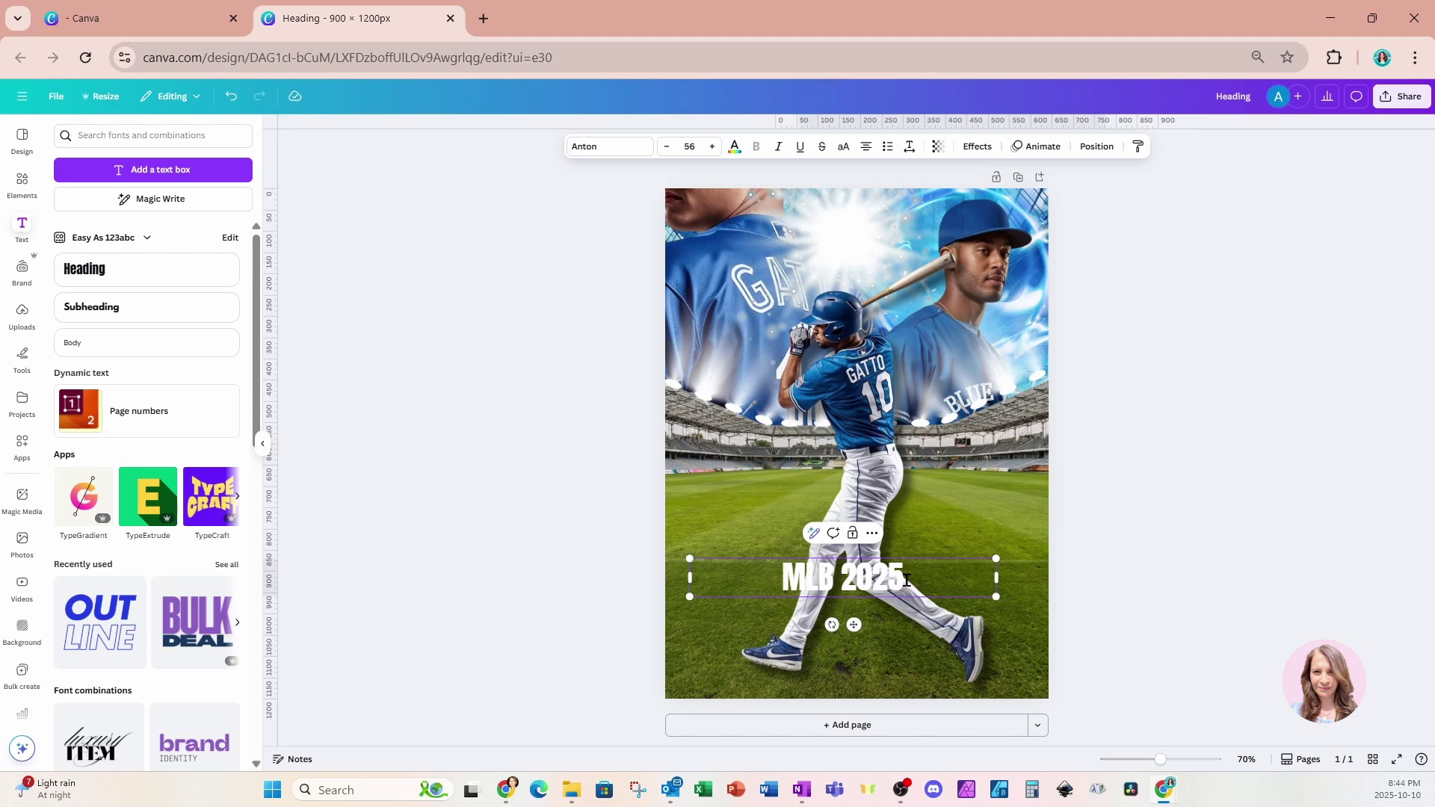
# Extend the heading to read MLB 2025 OCT 15 and enlarge it to about size 84.8, nearly spanning the page width.
pyautogui.write(' OCT')
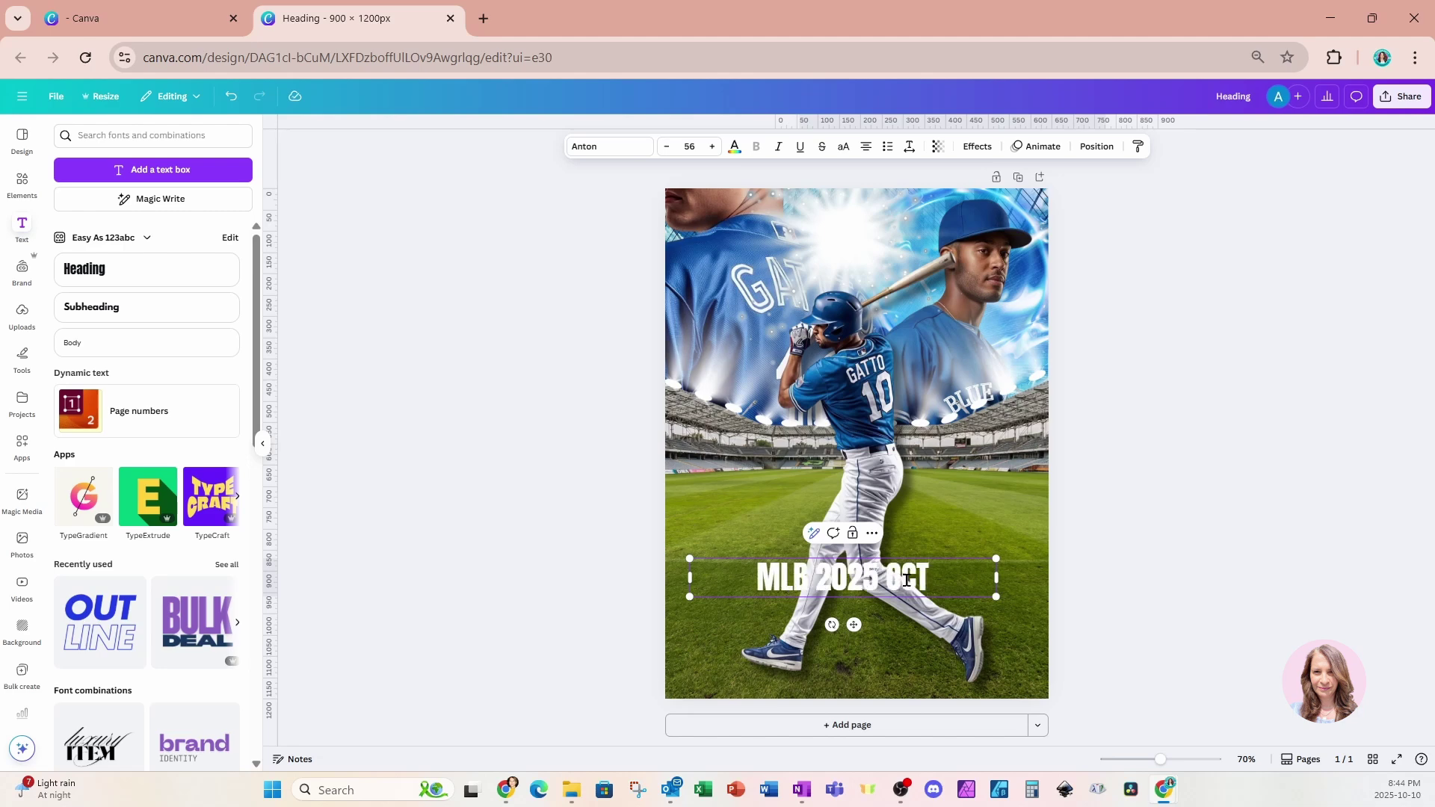
pyautogui.write(' 15')
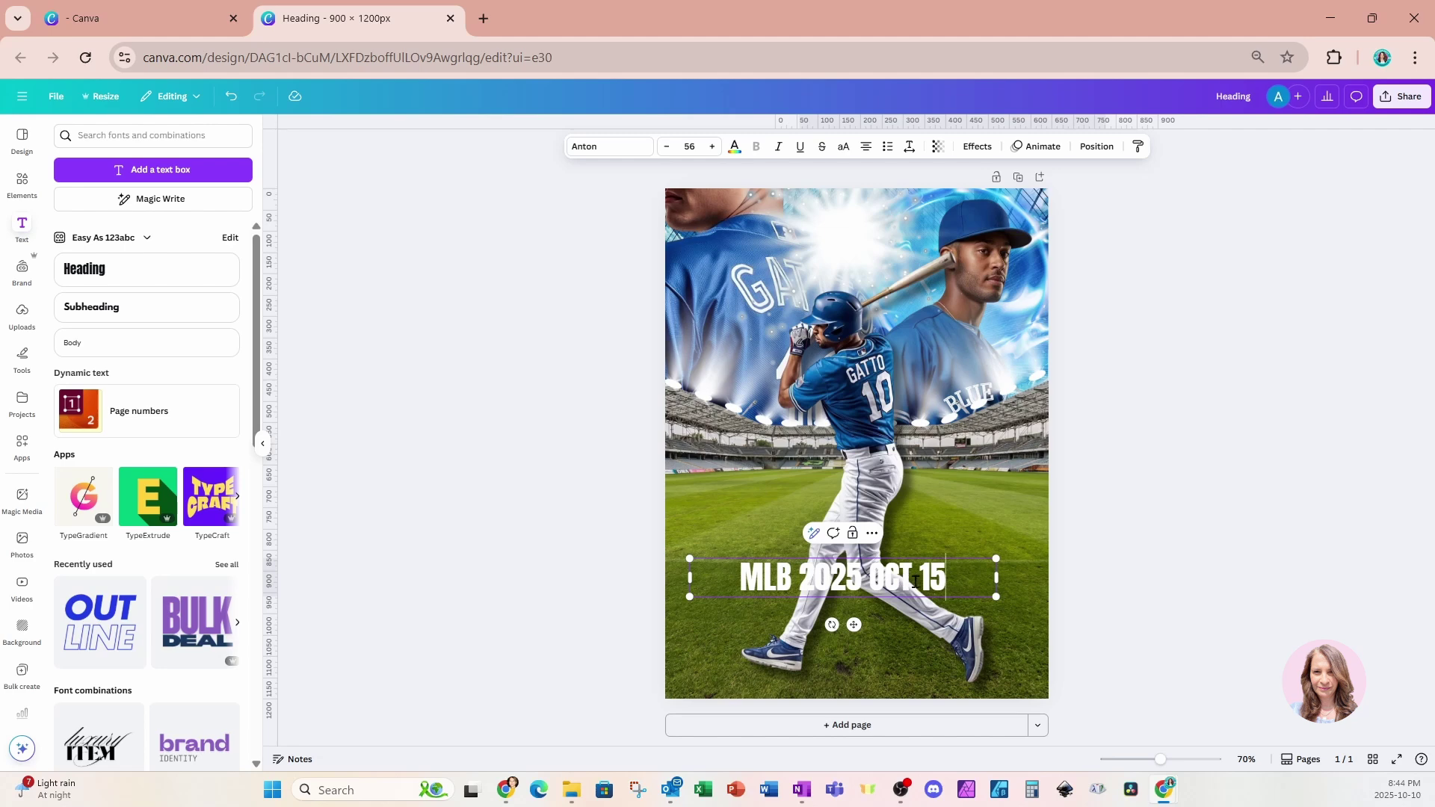
pyautogui.moveTo(997, 578)
pyautogui.mouseDown()
pyautogui.moveTo(905, 566)
pyautogui.moveTo(1010, 535)
pyautogui.moveTo(1002, 588)
pyautogui.mouseUp()
pyautogui.click(1163, 548)
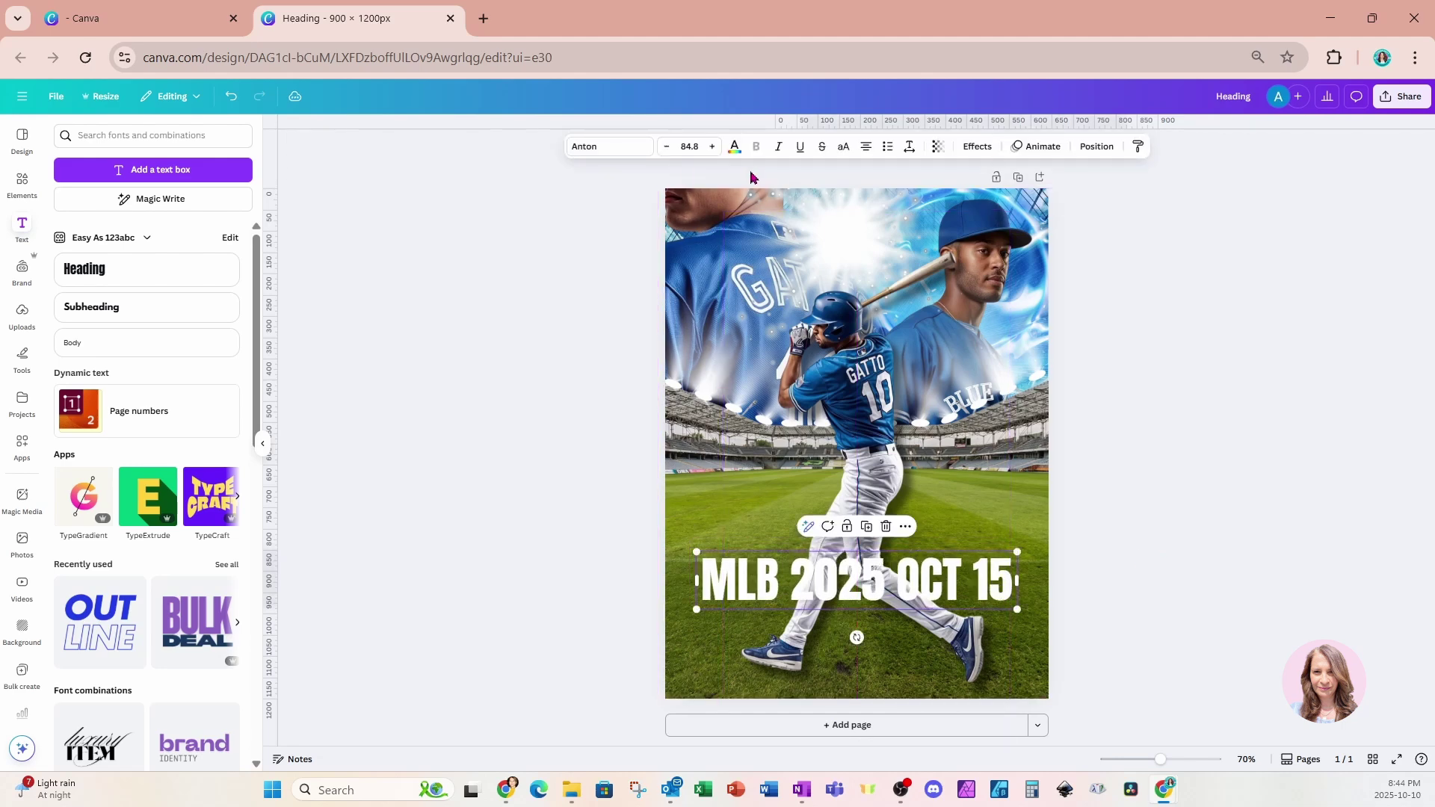
# Color the MLB 2025 OCT 15 heading black and give it the Neon effect with an intensity of 79.
pyautogui.click(735, 153)
pyautogui.click(95, 301)
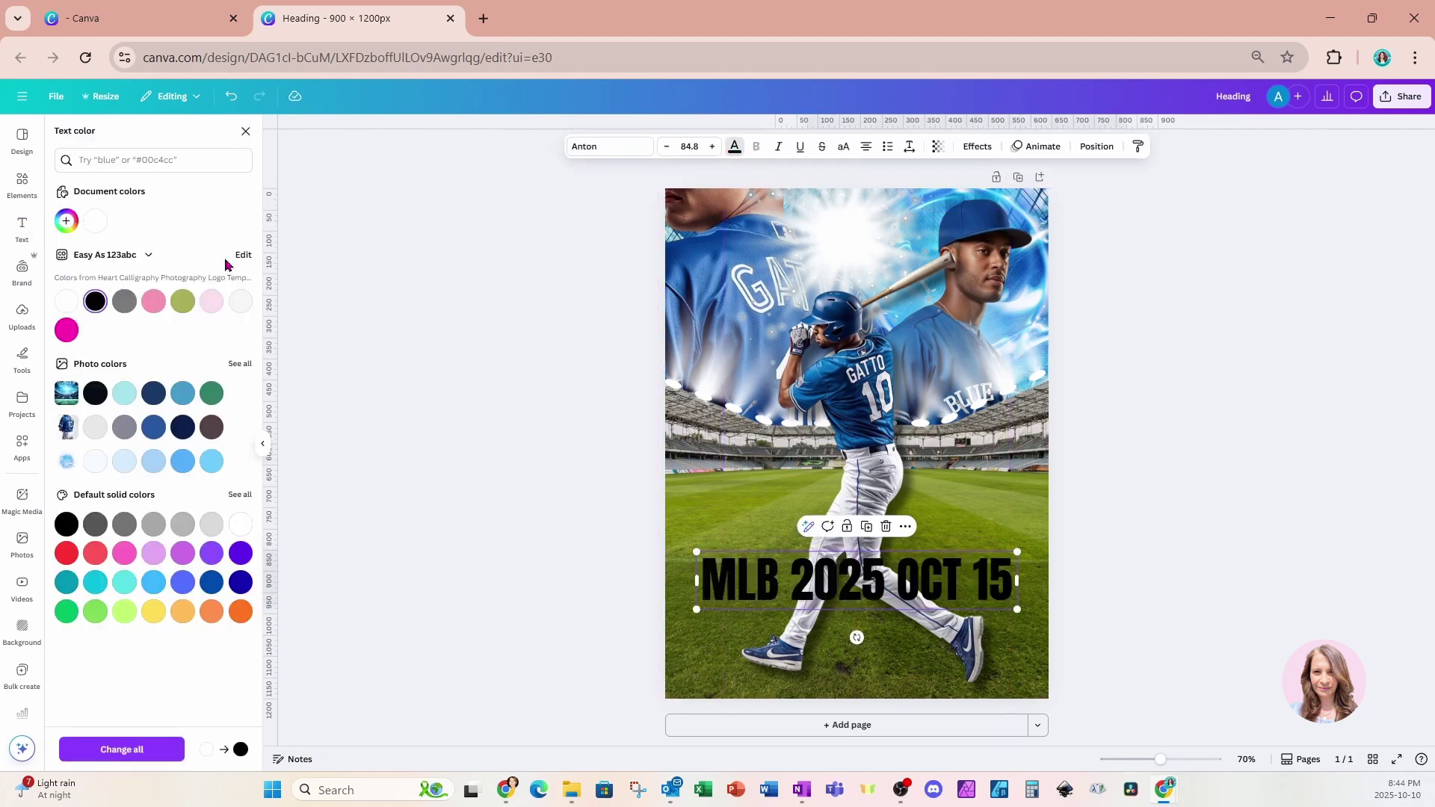
pyautogui.click(975, 147)
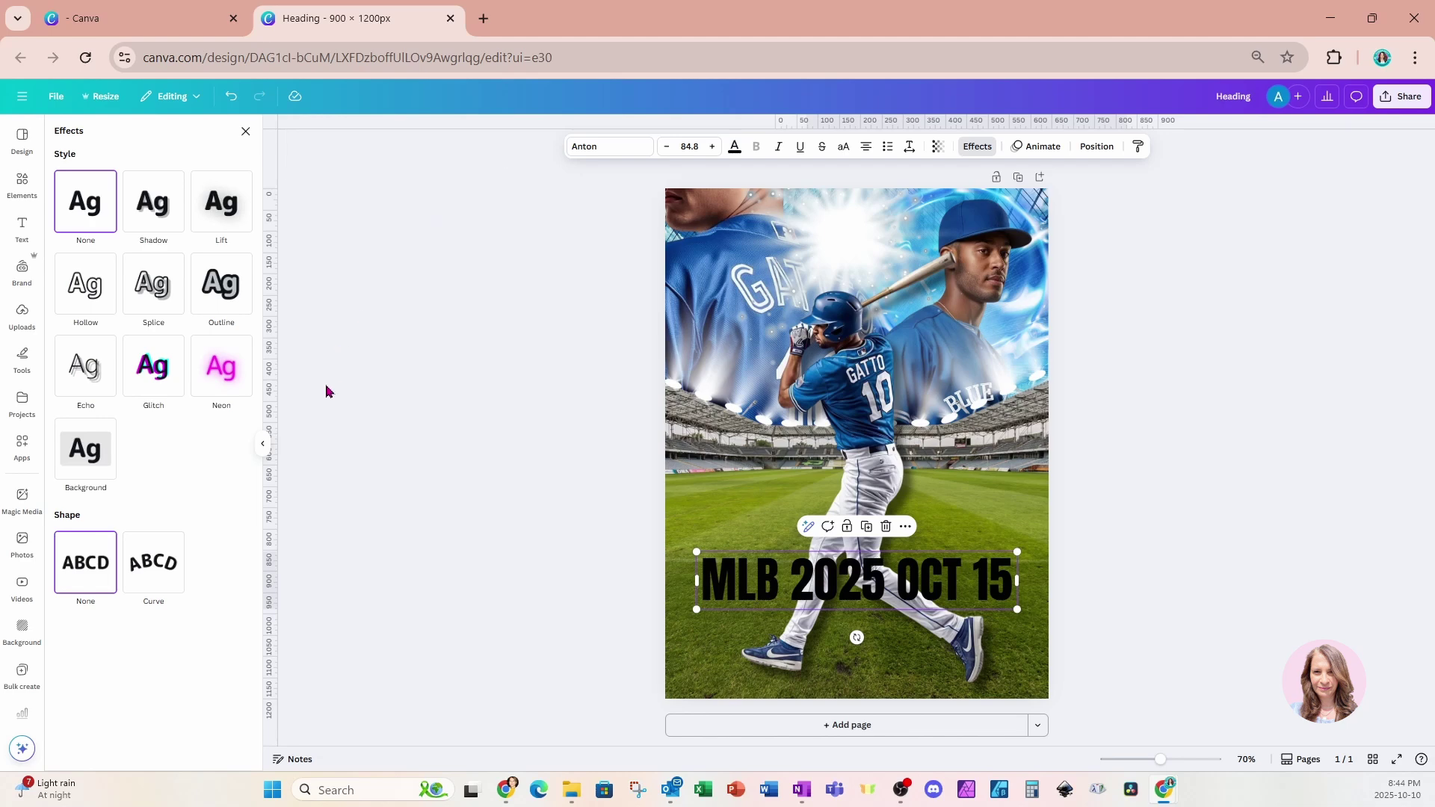
pyautogui.click(221, 381)
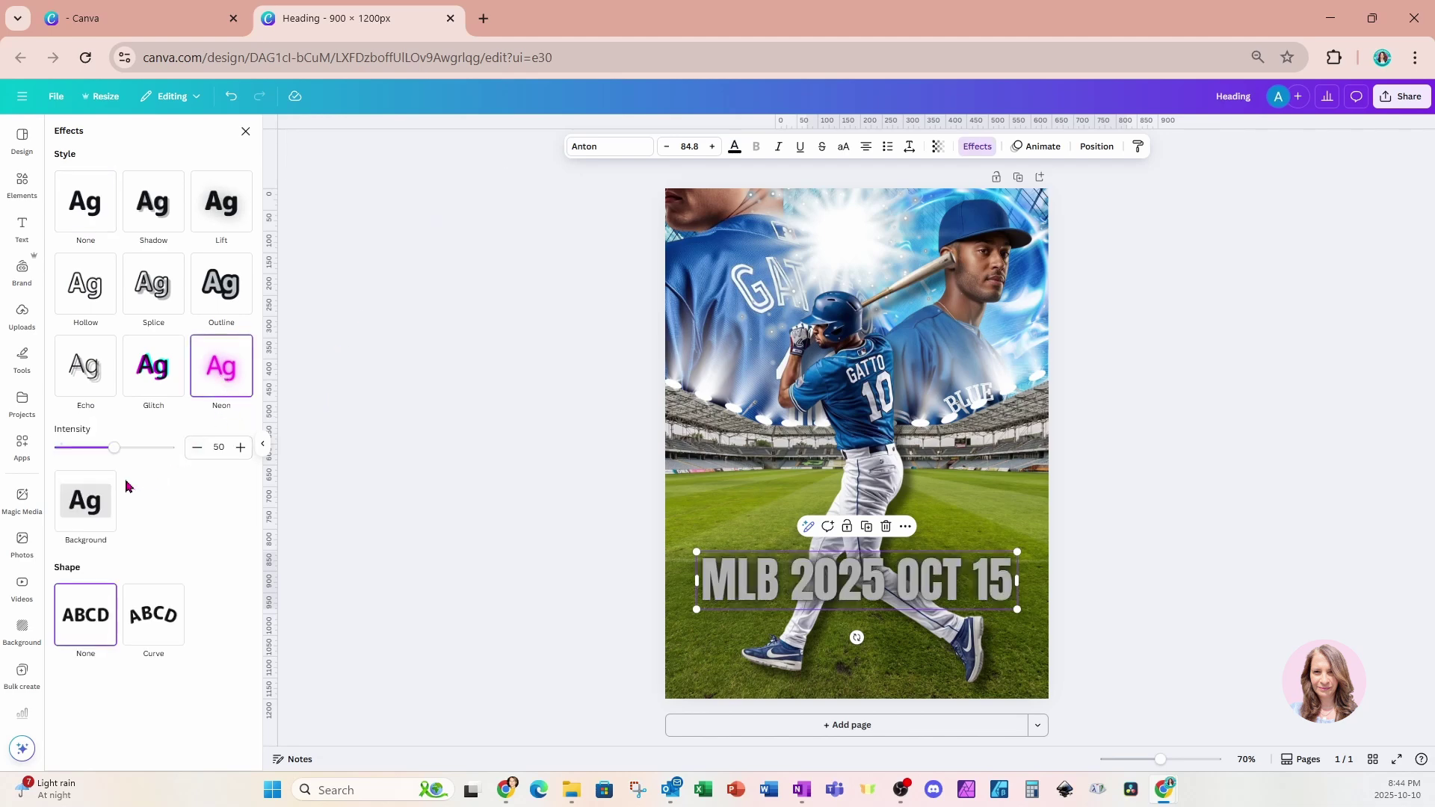
pyautogui.moveTo(113, 449); pyautogui.dragTo(146, 448)
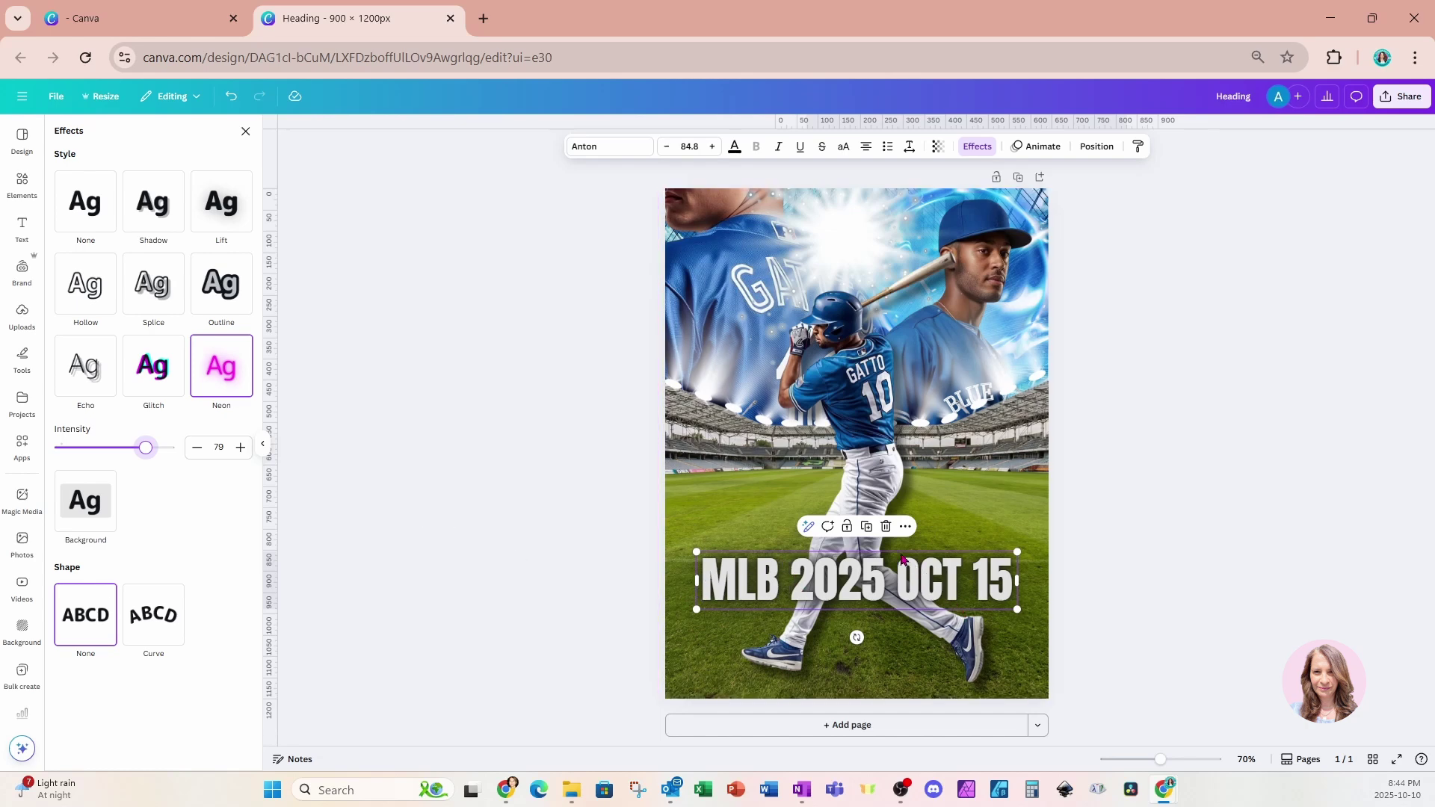
# Duplicate the heading directly below the original and make the copy read 1-4 PM.
pyautogui.moveTo(874, 553); pyautogui.dragTo(880, 628)
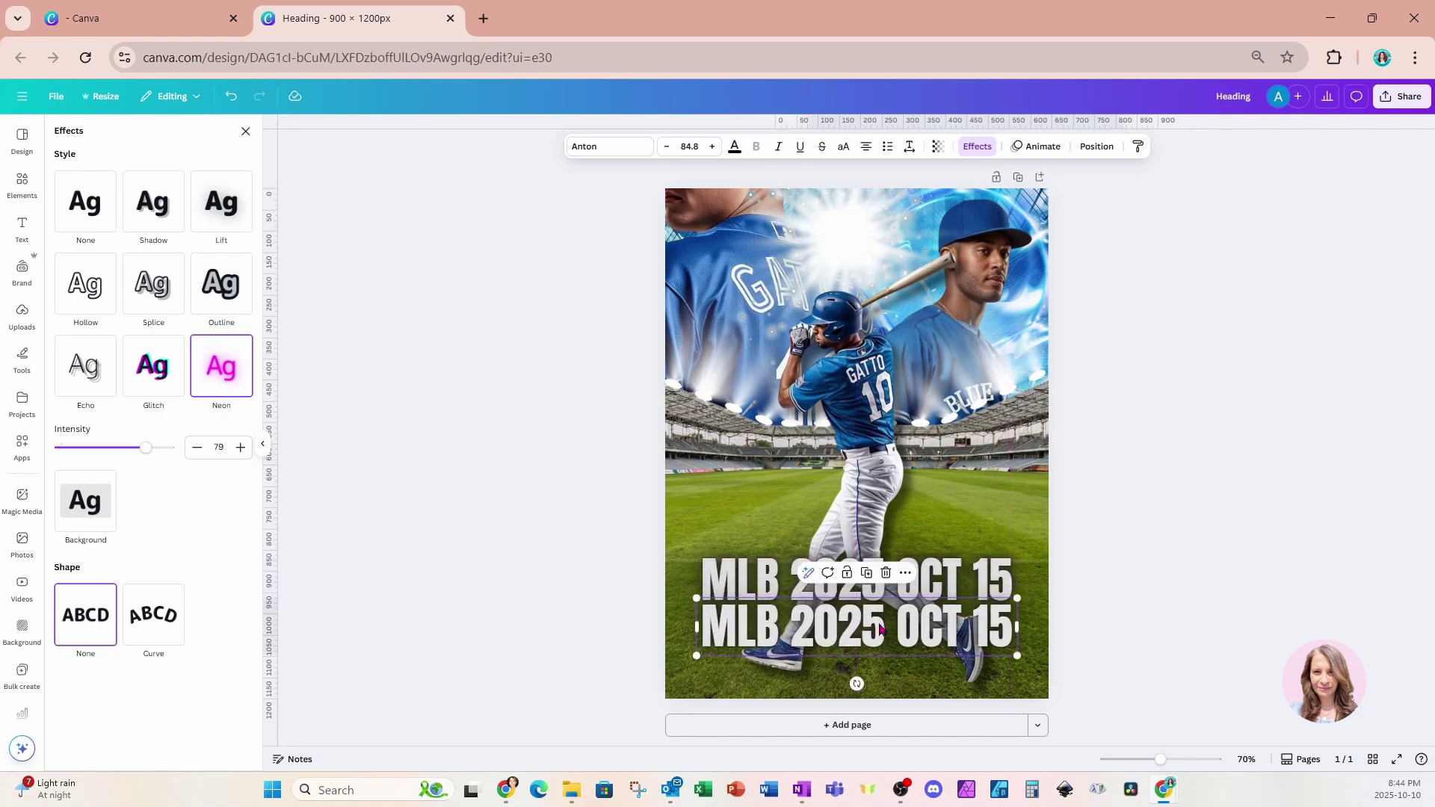
pyautogui.doubleClick(880, 627)
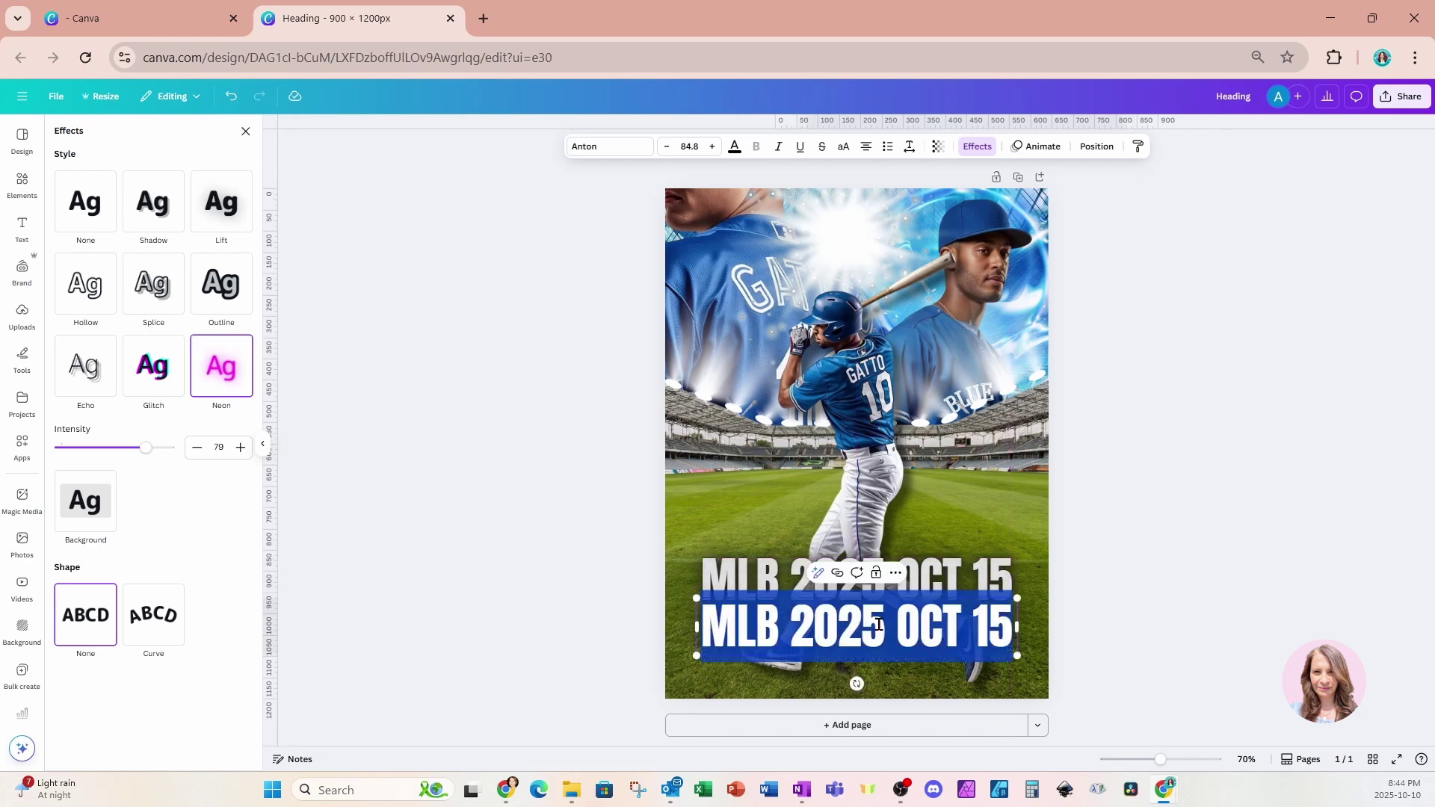
pyautogui.press('BackSpace')
pyautogui.write('1-4')
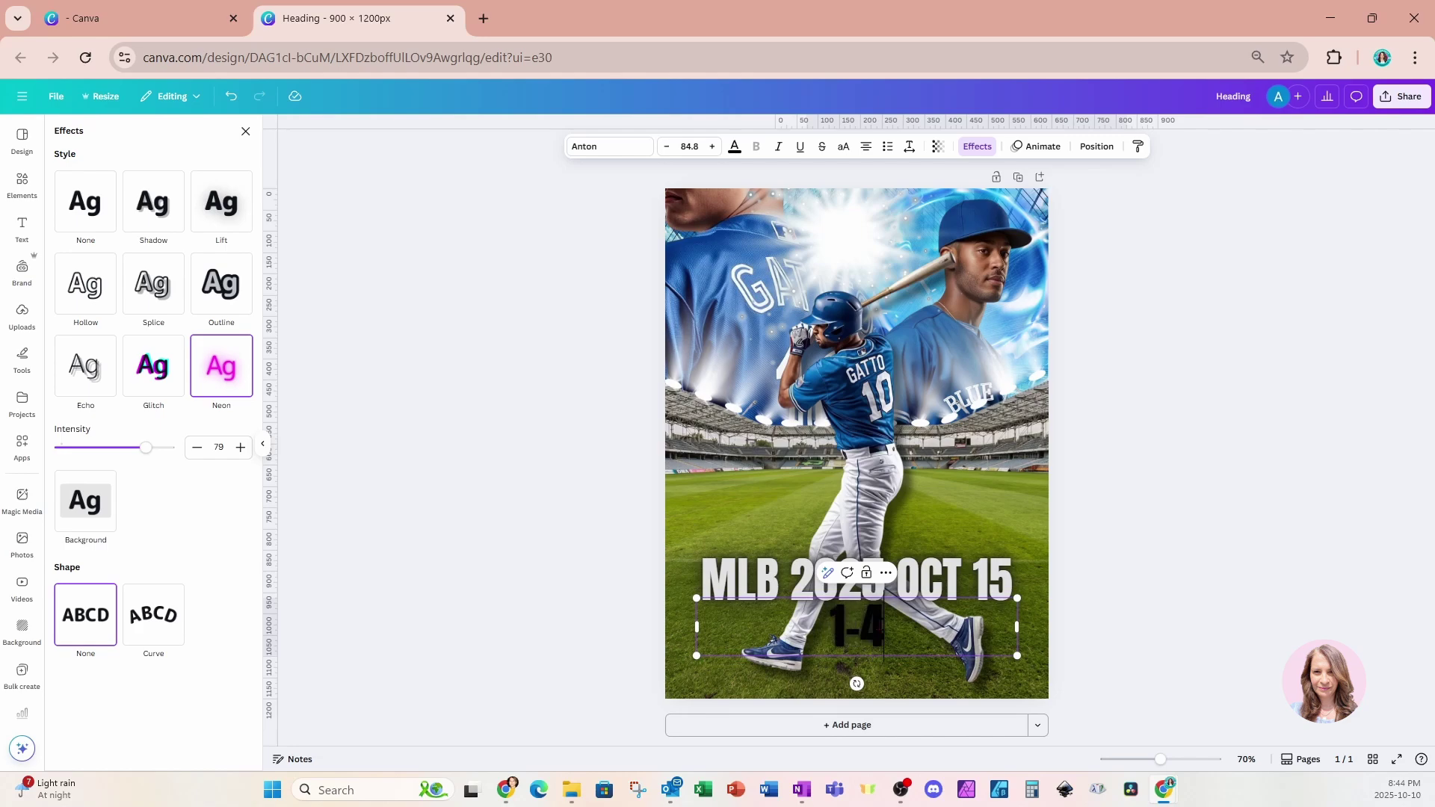
pyautogui.write(' PM')
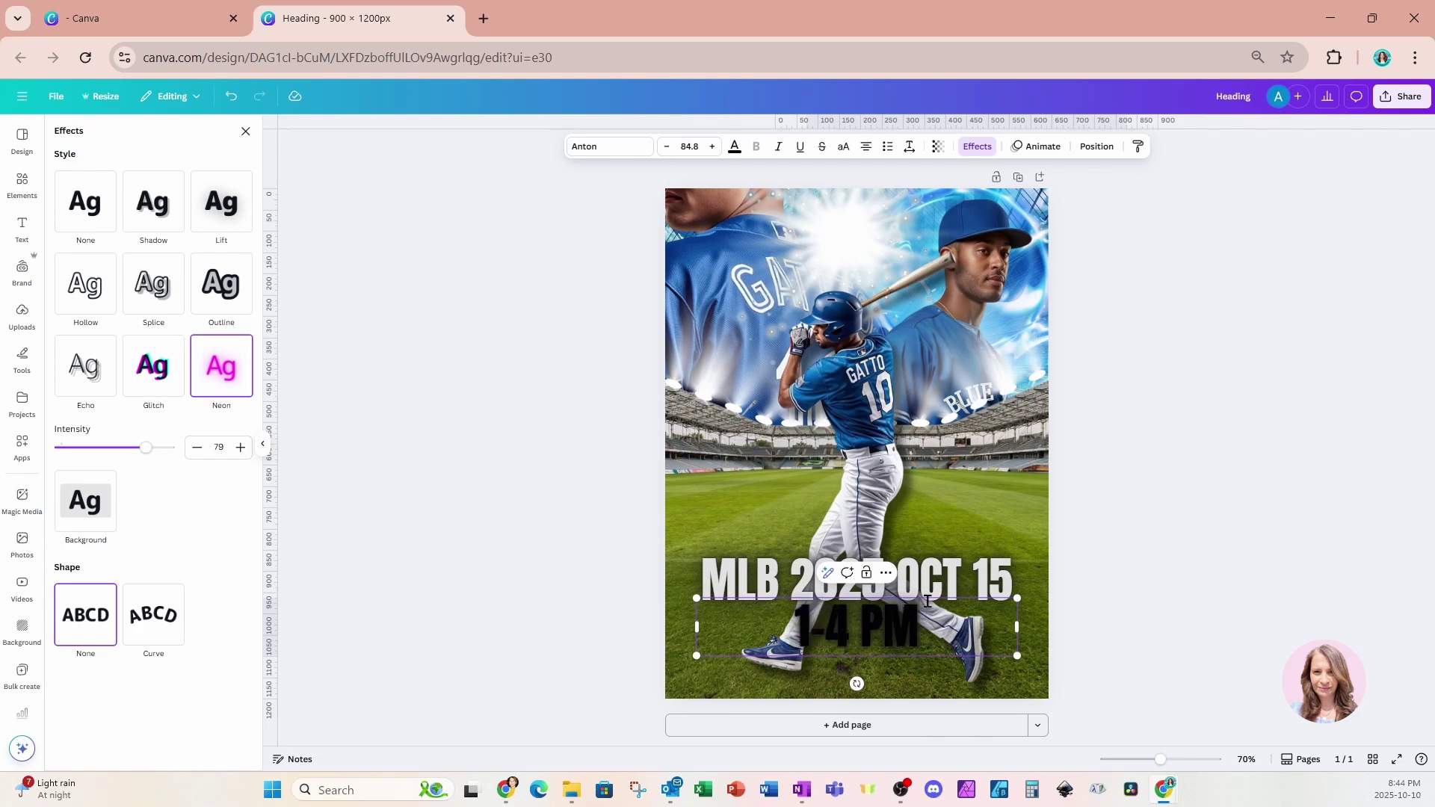
pyautogui.press('Escape')
pyautogui.click(1095, 618)
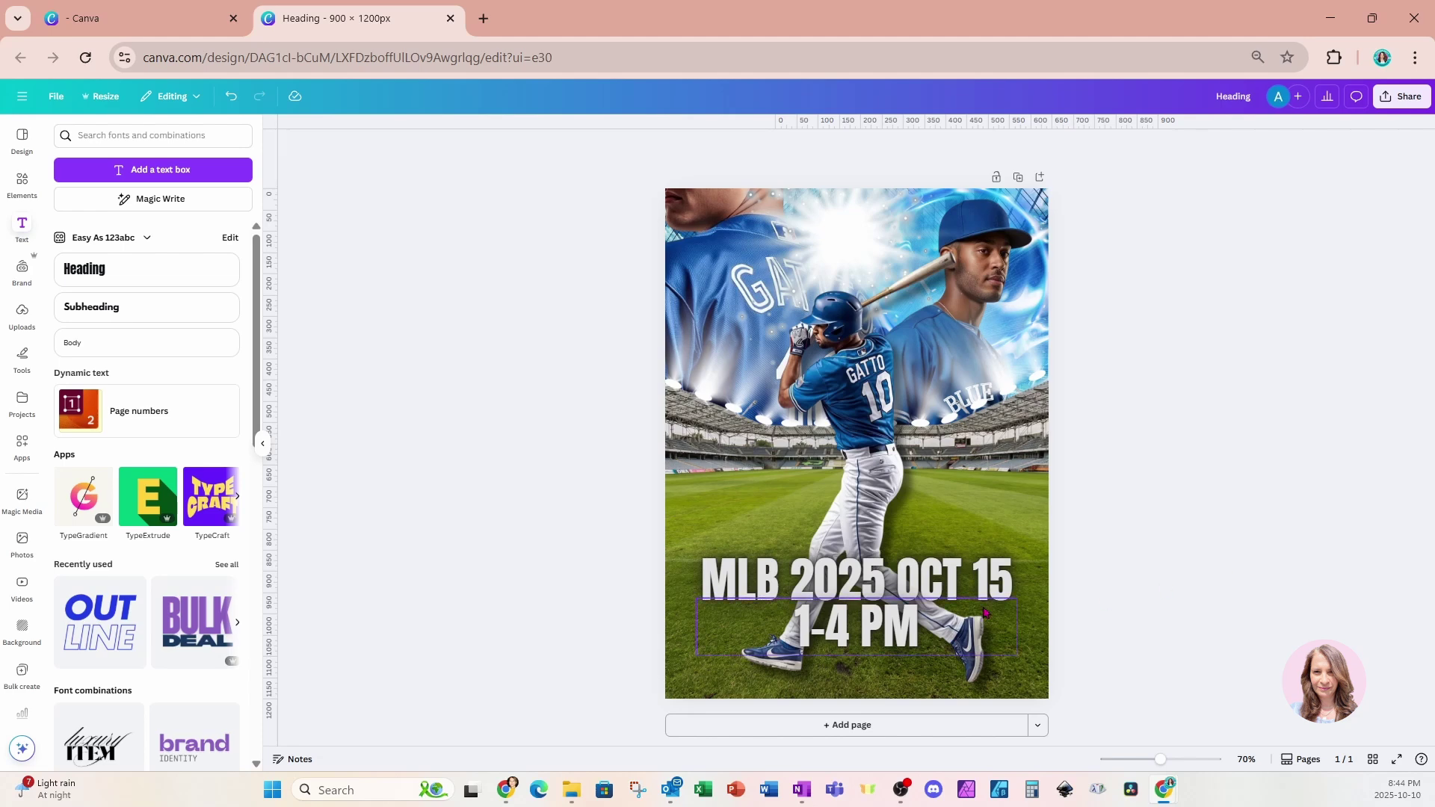
# Change the 1-4 PM line to the Horizon font and shrink it to about size 68.5, centered under the heading.
pyautogui.click(911, 637)
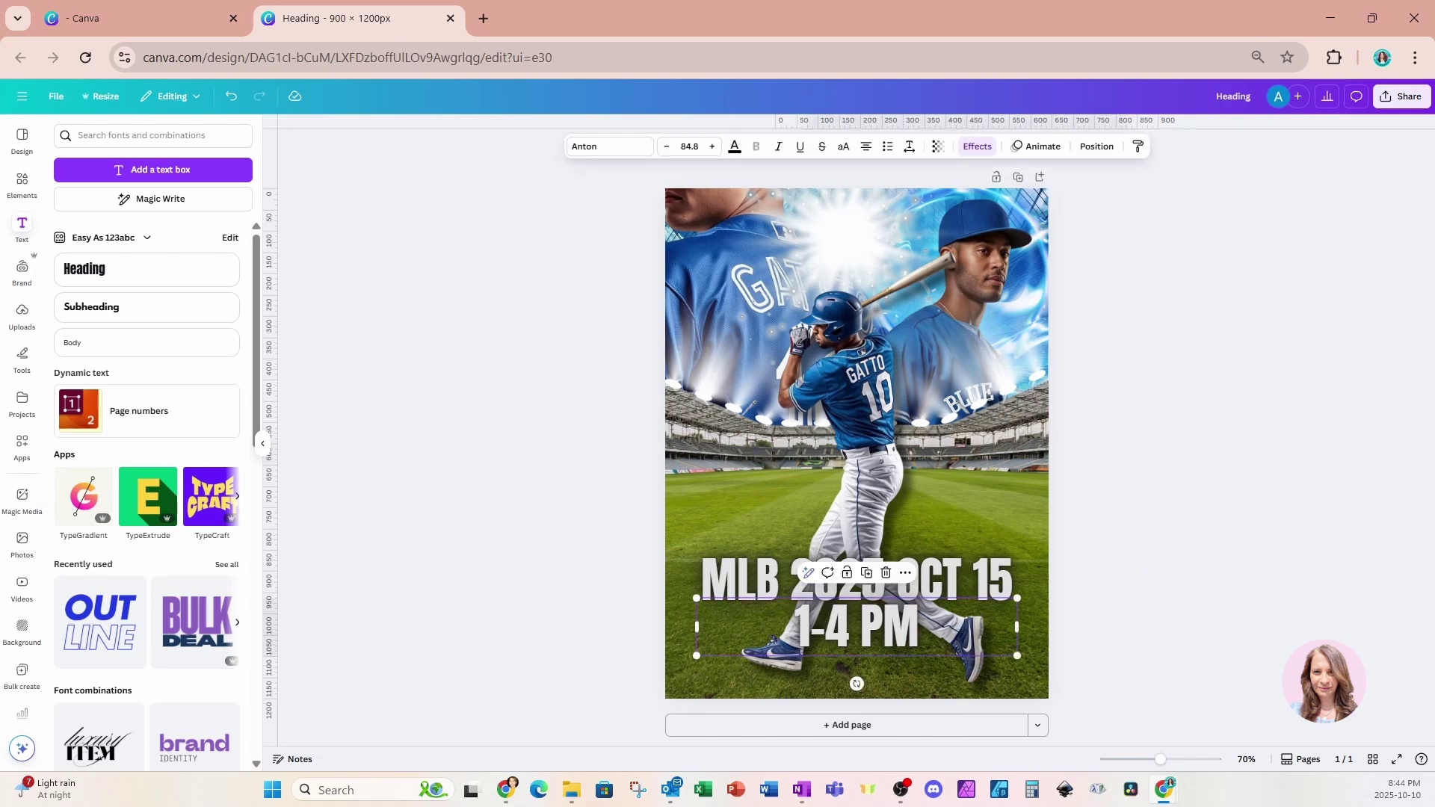
pyautogui.click(607, 147)
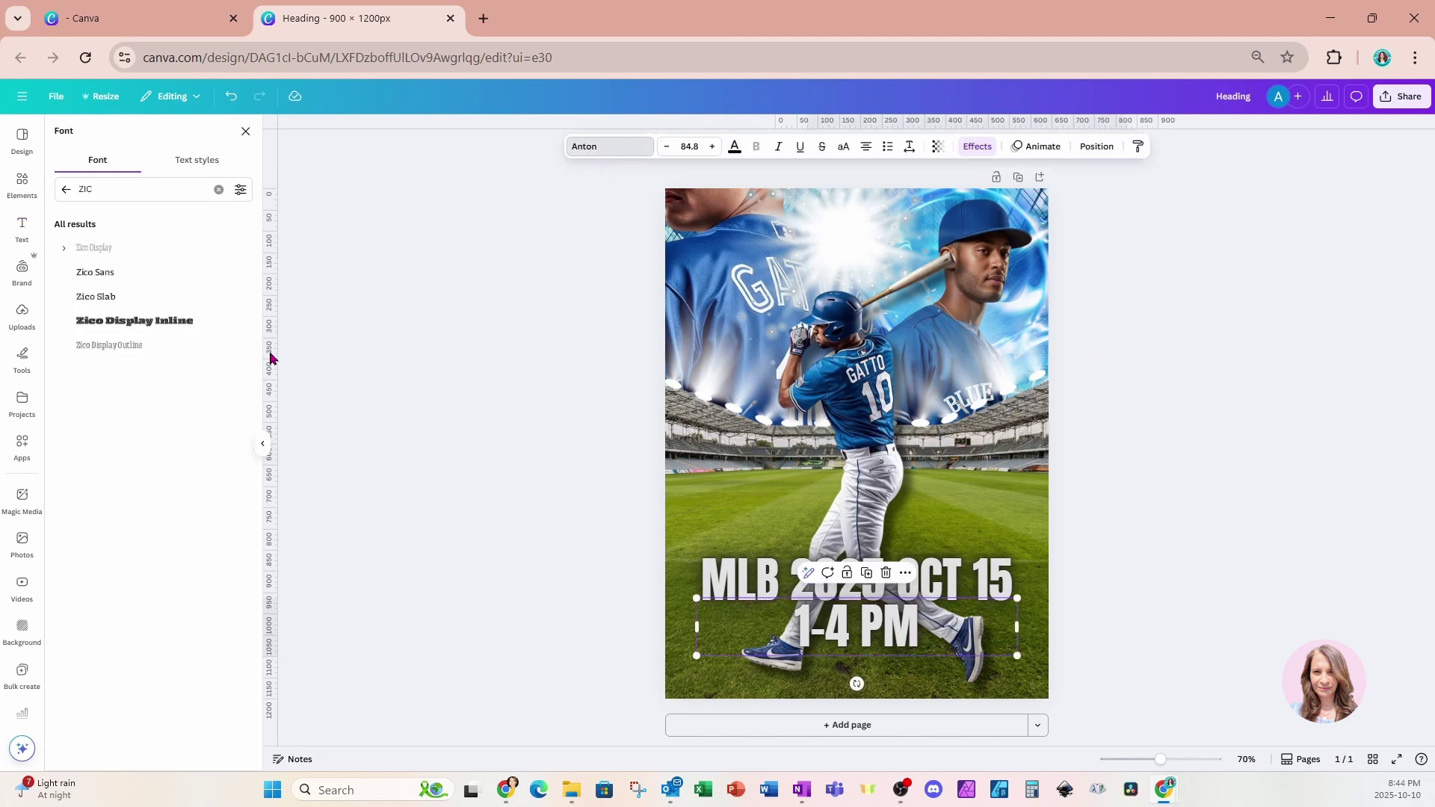
pyautogui.click(66, 190)
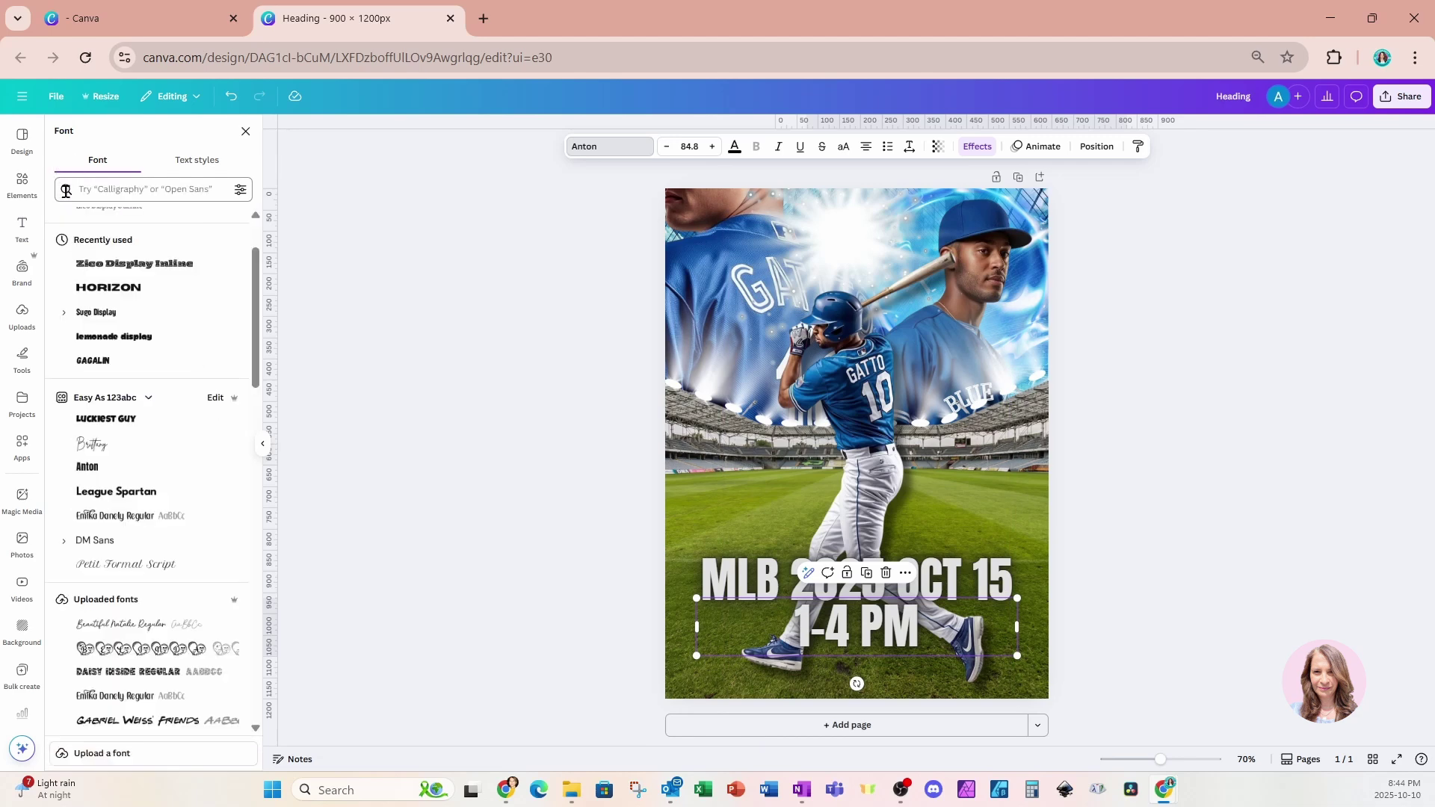
pyautogui.click(95, 286)
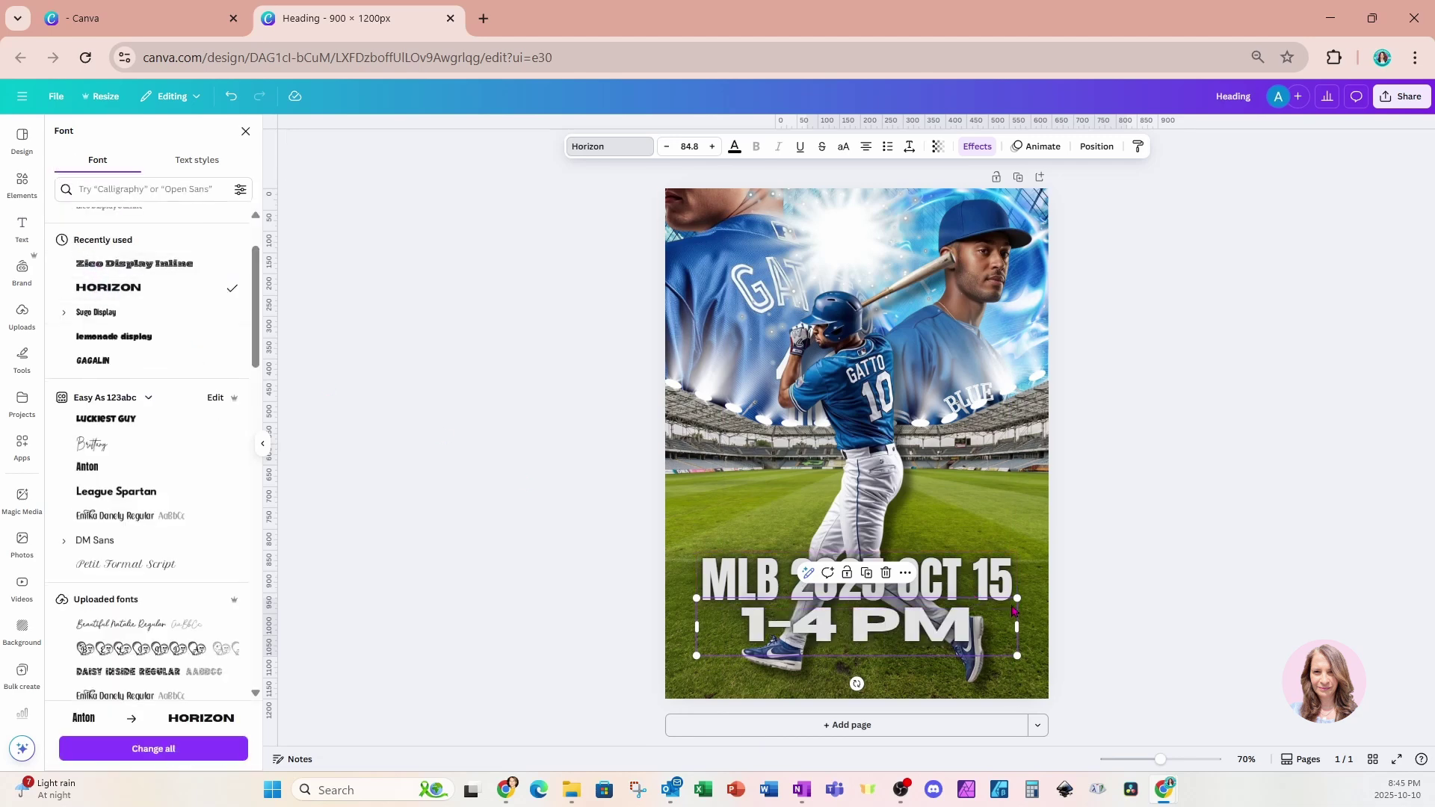
pyautogui.moveTo(1012, 600); pyautogui.dragTo(928, 625)
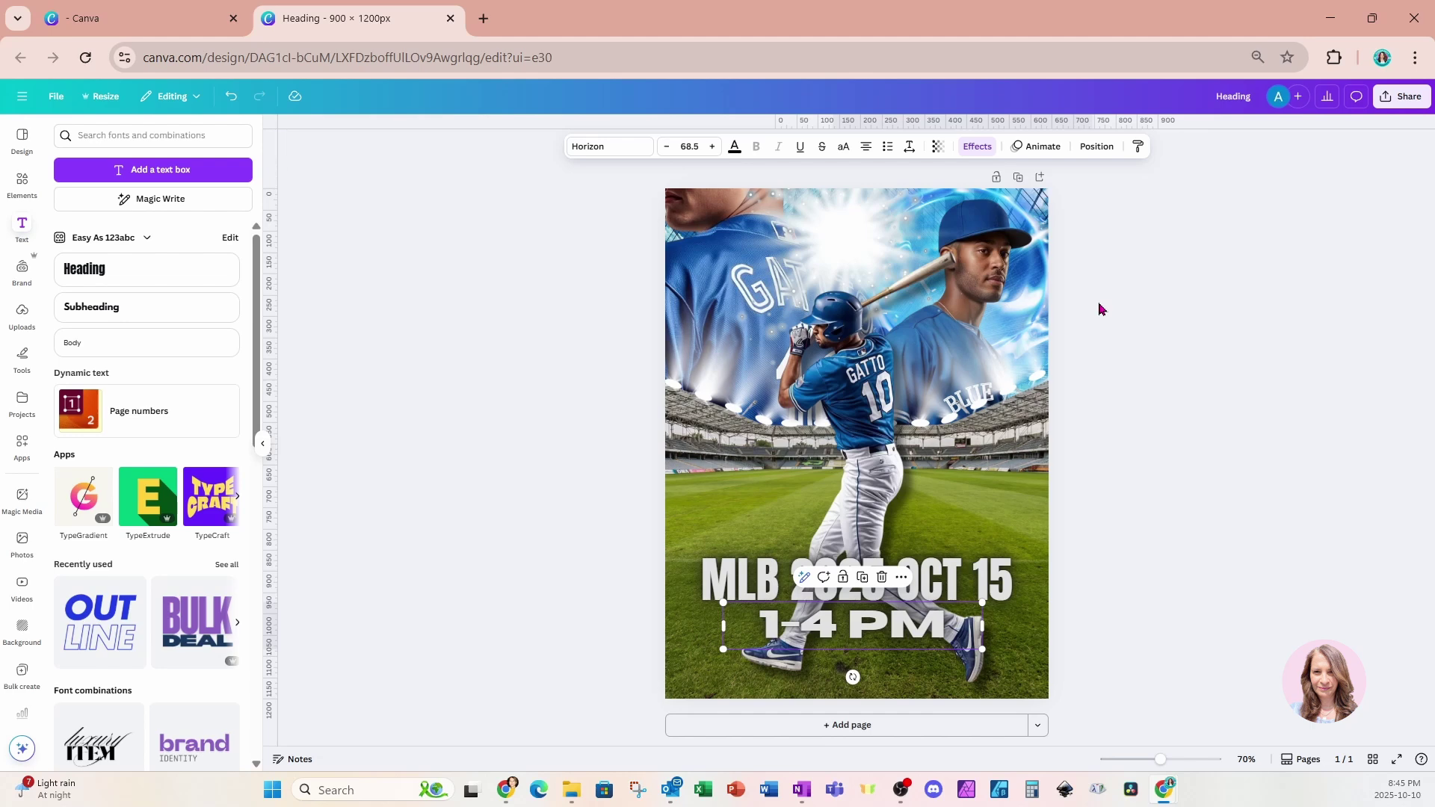
# Duplicate the poster page and search the elements for WHITE SHADOW.
pyautogui.click(1018, 177)
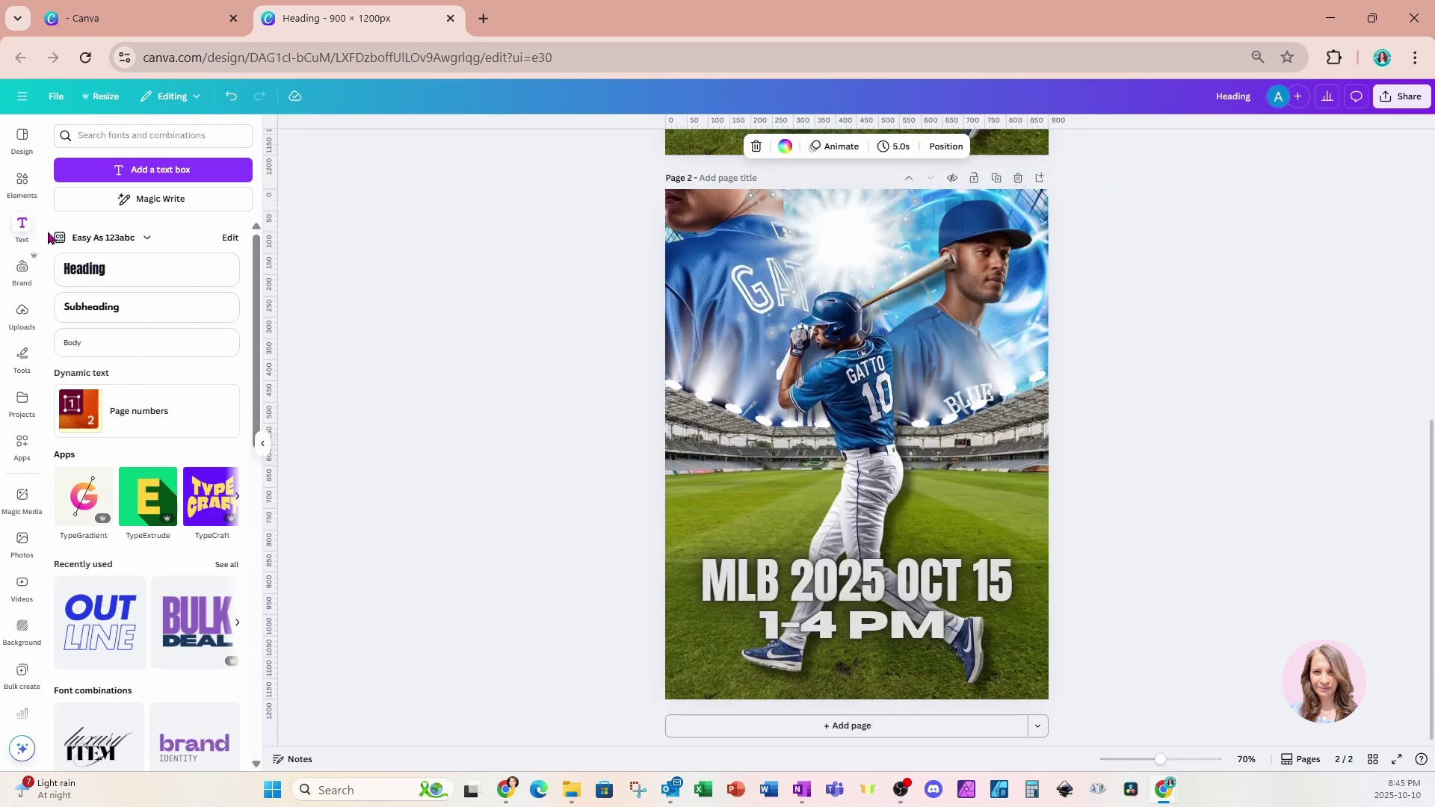
pyautogui.click(23, 199)
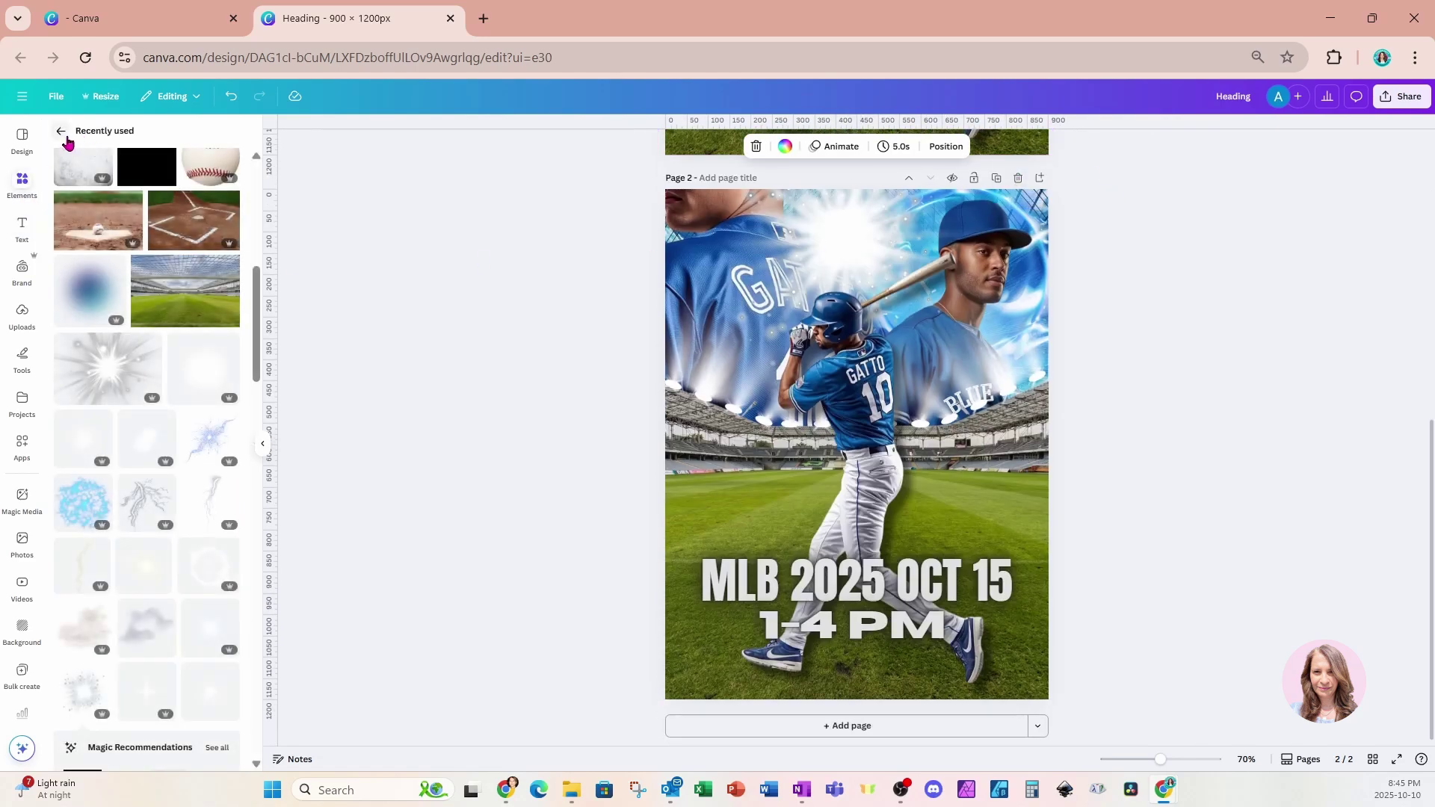
pyautogui.click(61, 132)
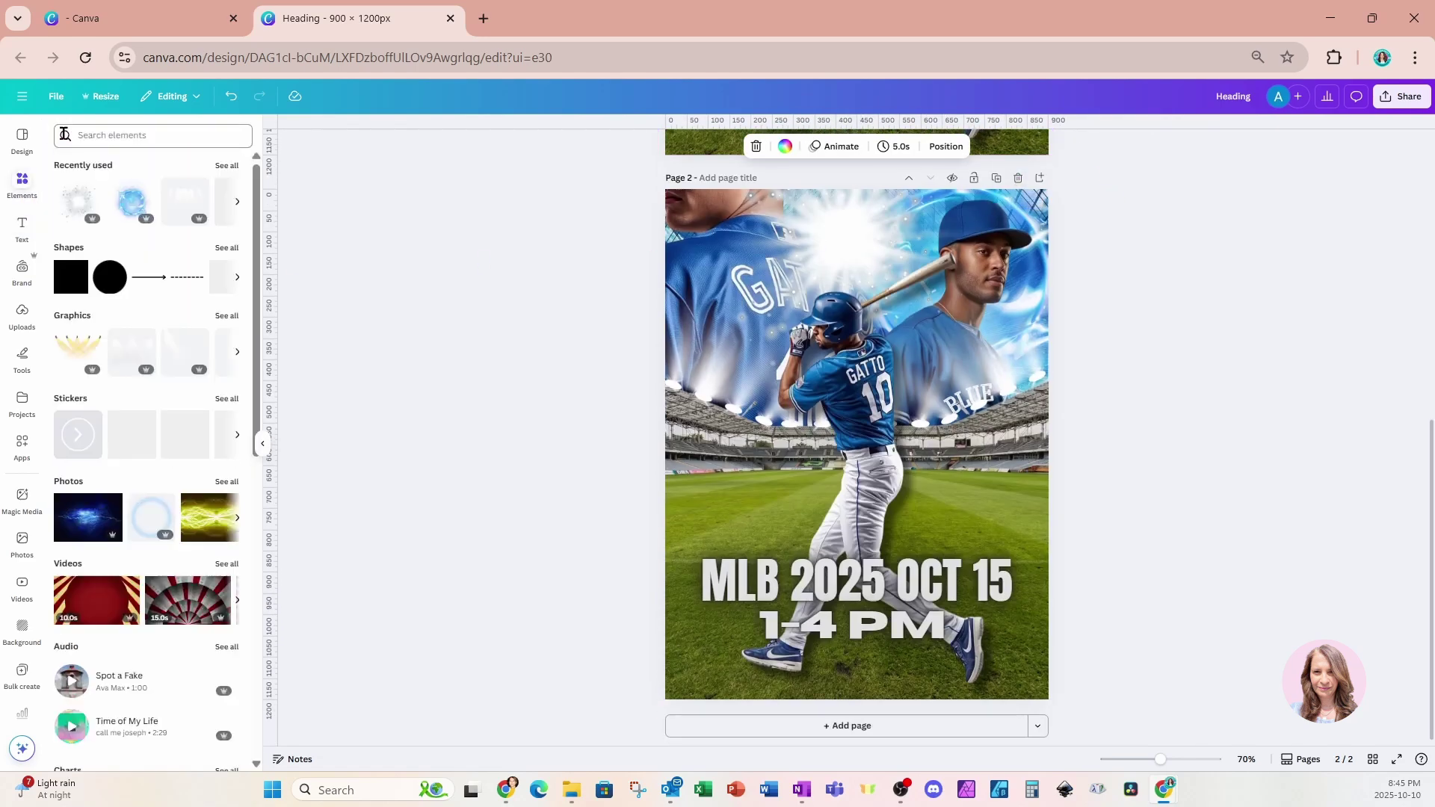
pyautogui.click(155, 138)
pyautogui.write('WHITE GRA')
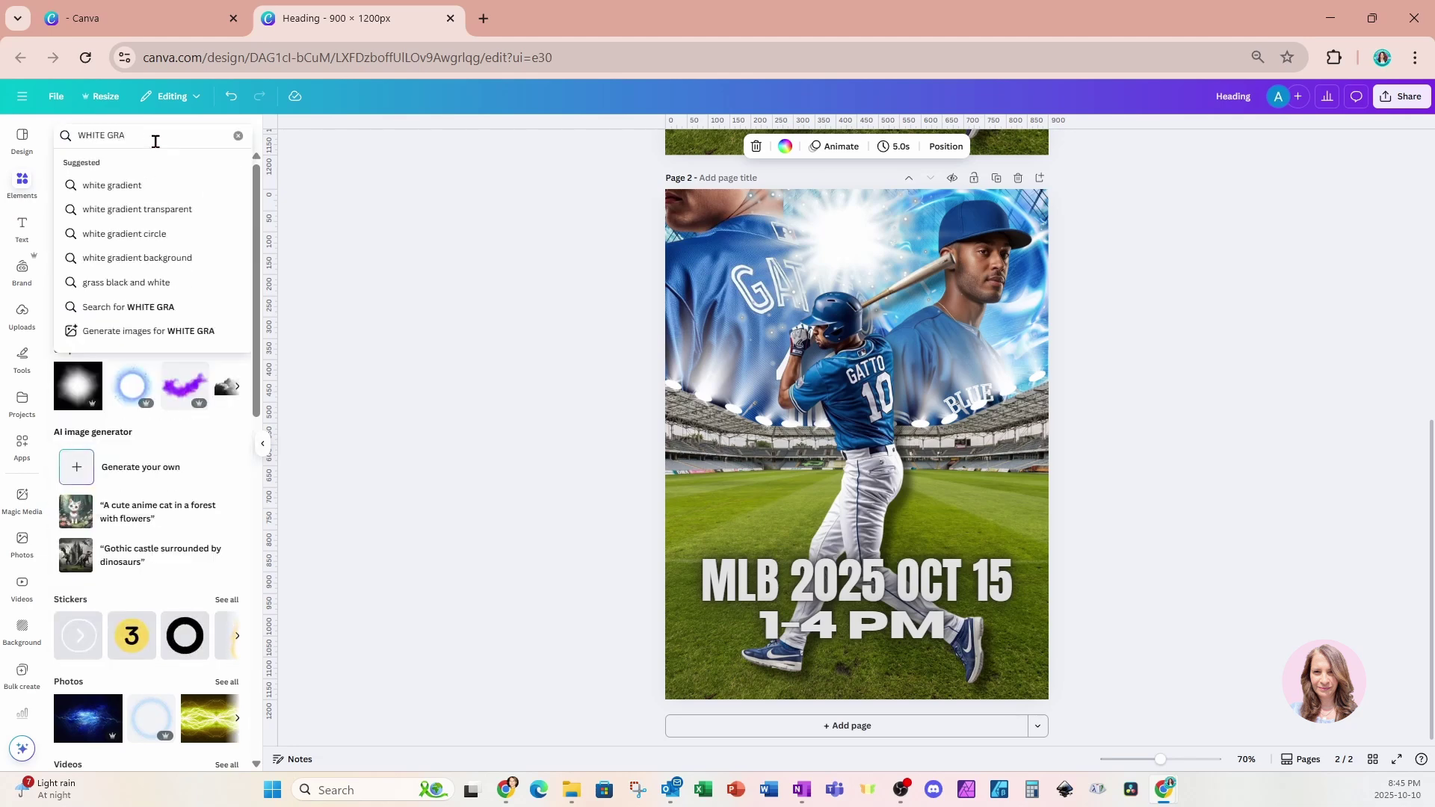
pyautogui.press('BackSpace')
pyautogui.press('BackSpace')
pyautogui.write('SHADOW')
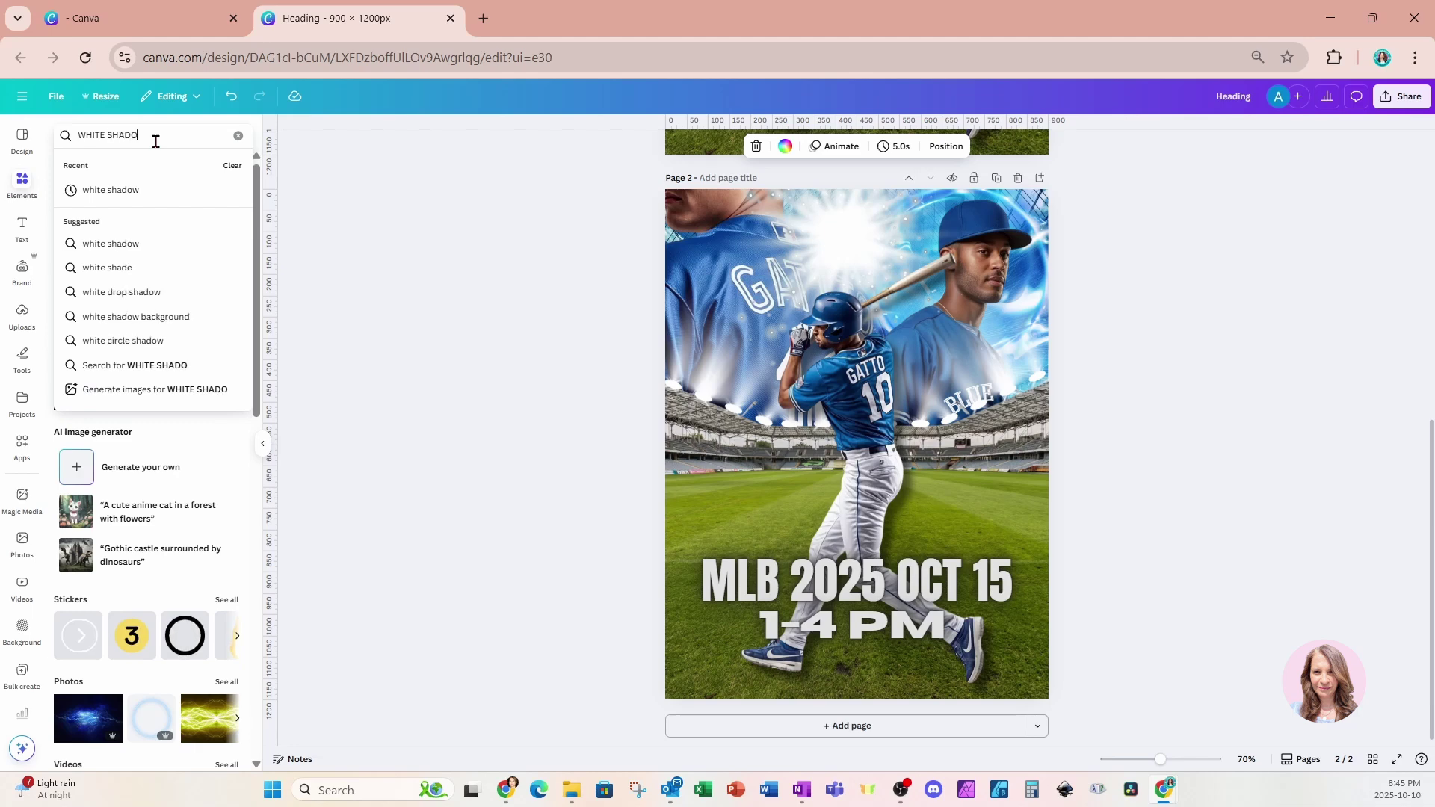
pyautogui.press('Return')
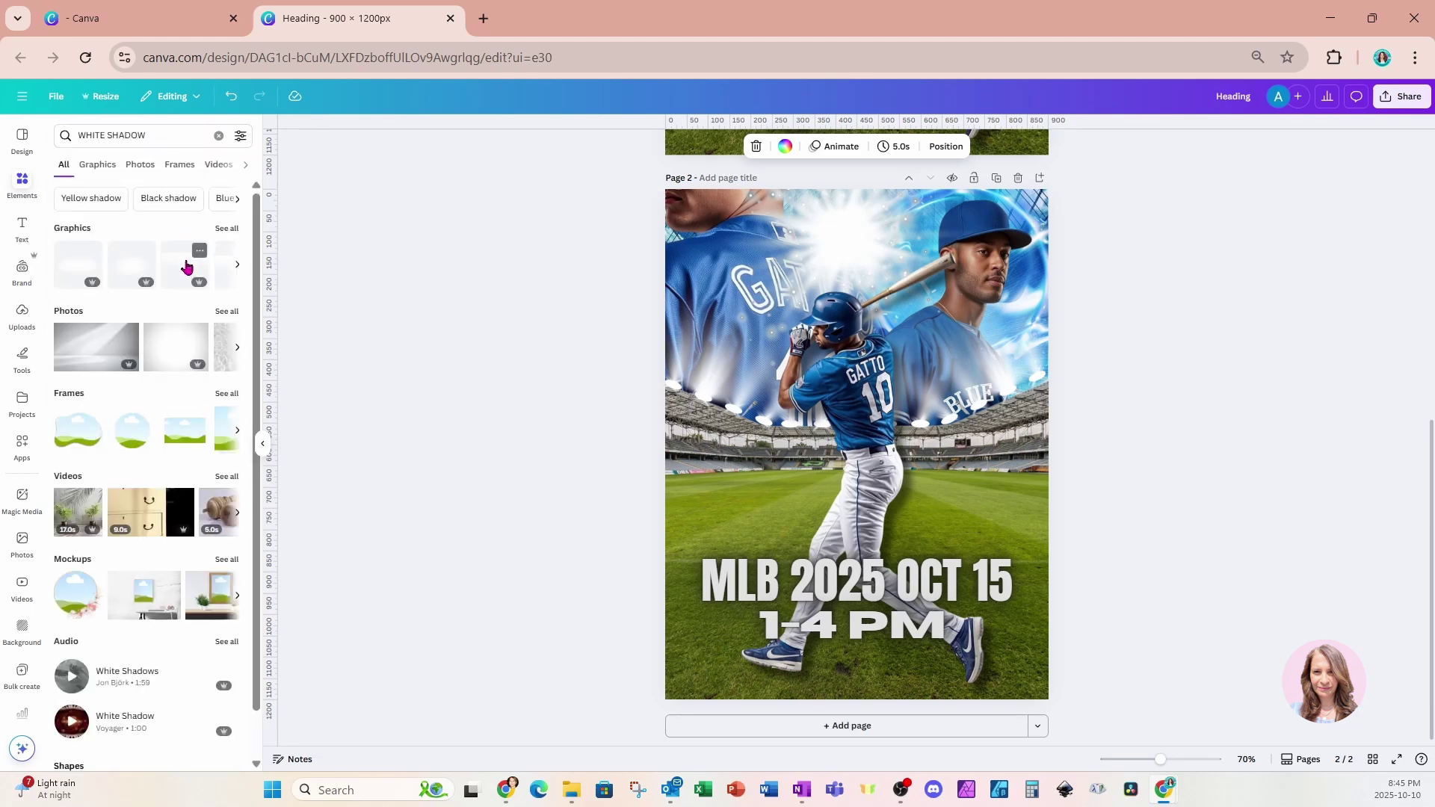
# Add the third white shadow graphic to page 2, flip it vertically, and stretch it across the bottom of the poster.
pyautogui.click(187, 267)
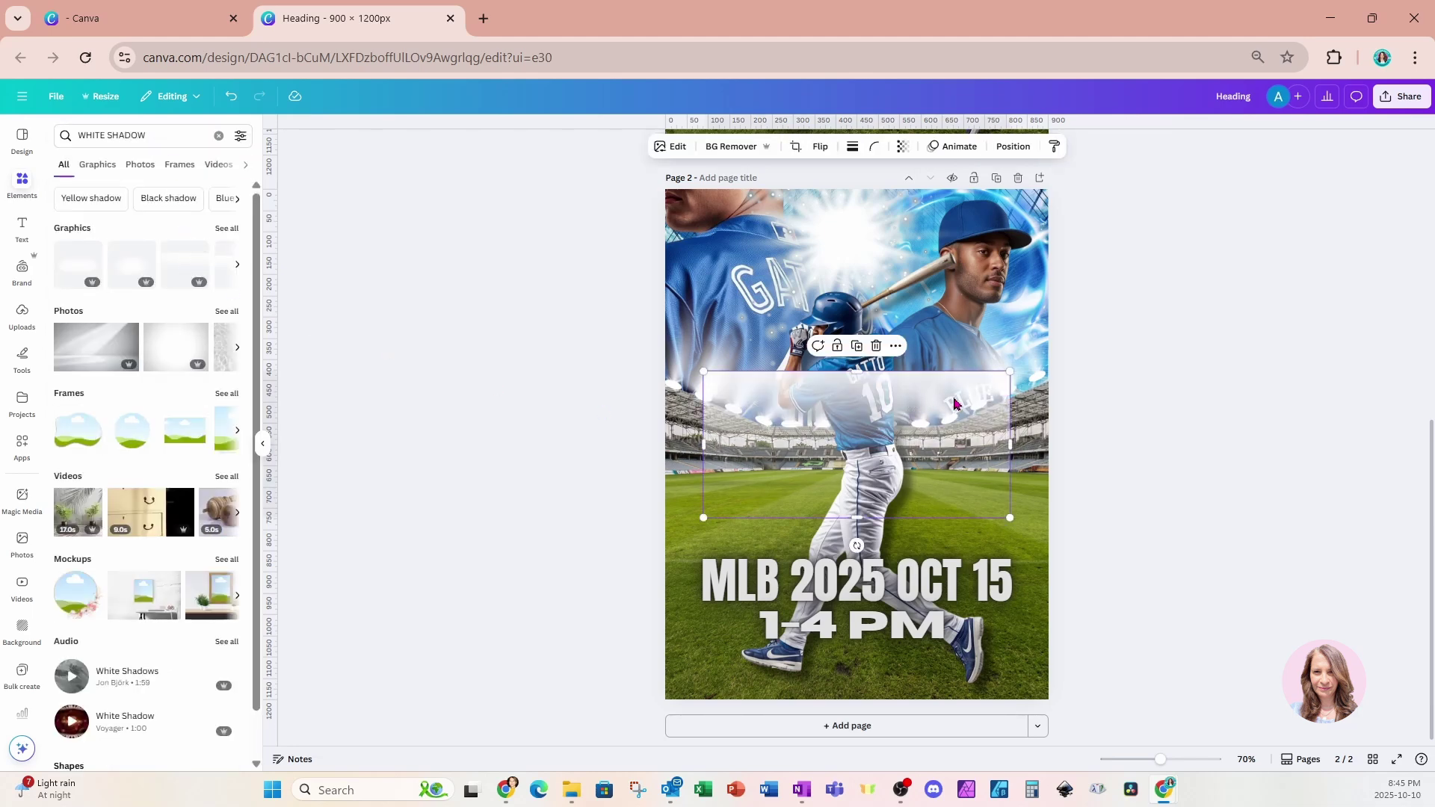
pyautogui.moveTo(954, 404); pyautogui.dragTo(914, 577)
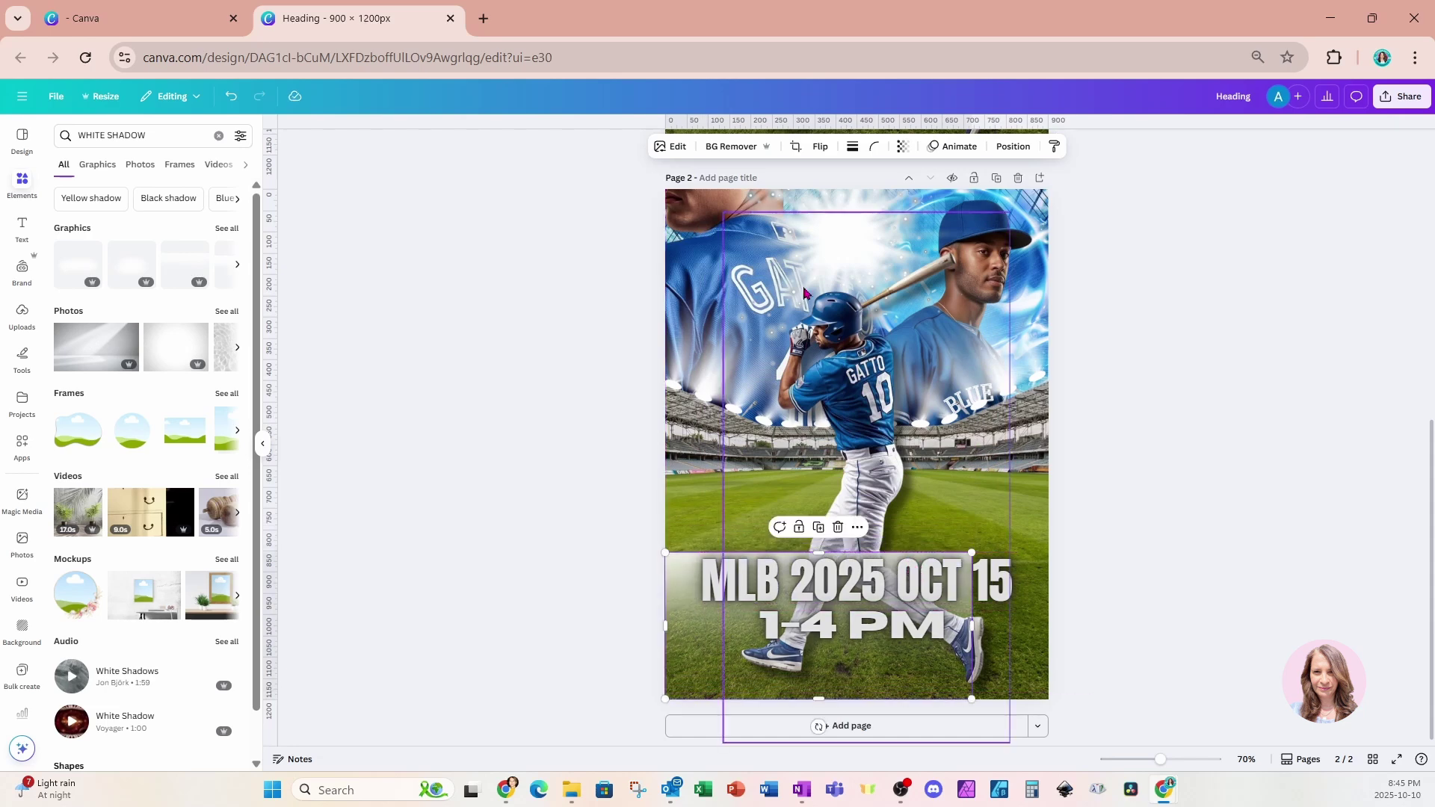
pyautogui.click(820, 147)
pyautogui.click(820, 203)
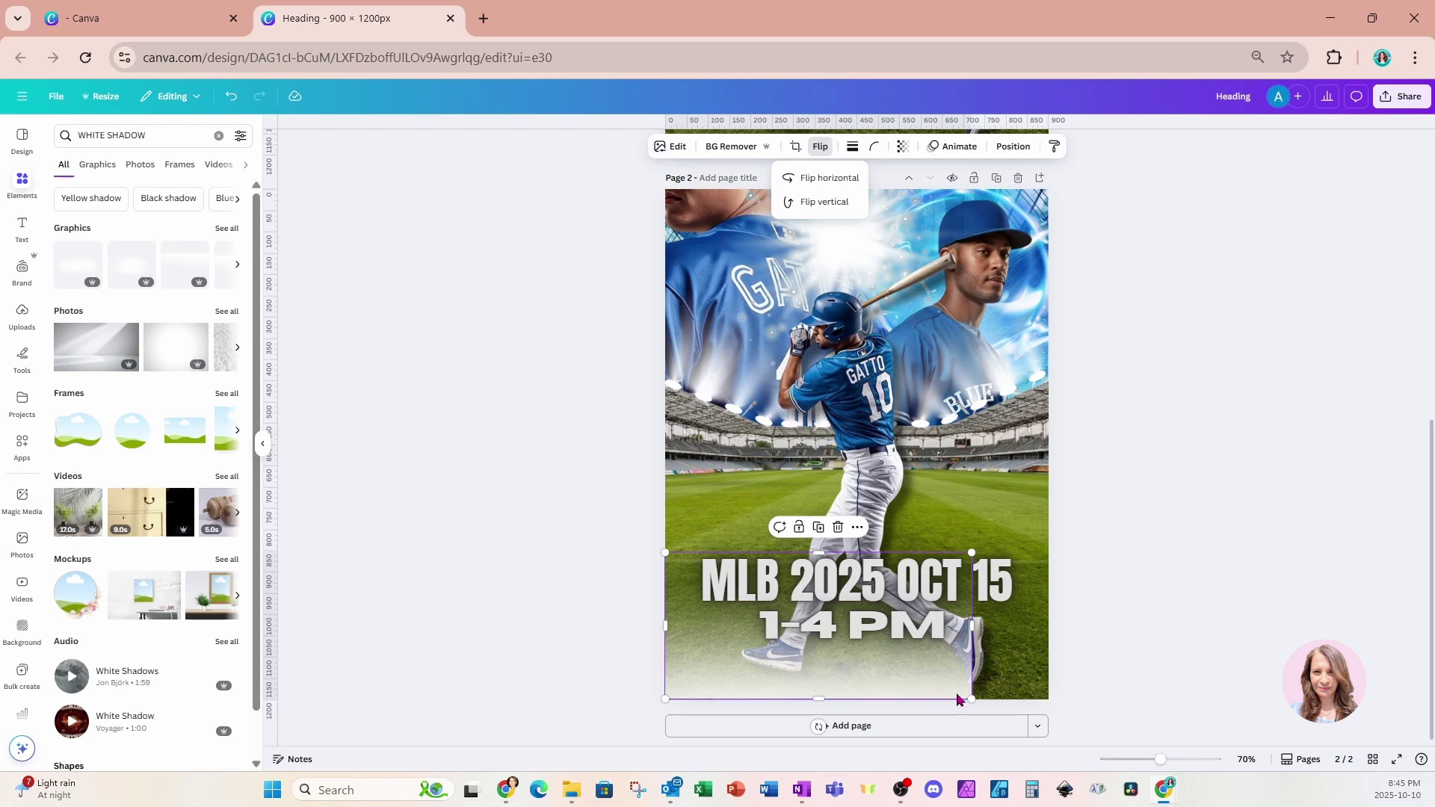
pyautogui.moveTo(971, 627); pyautogui.dragTo(1038, 661)
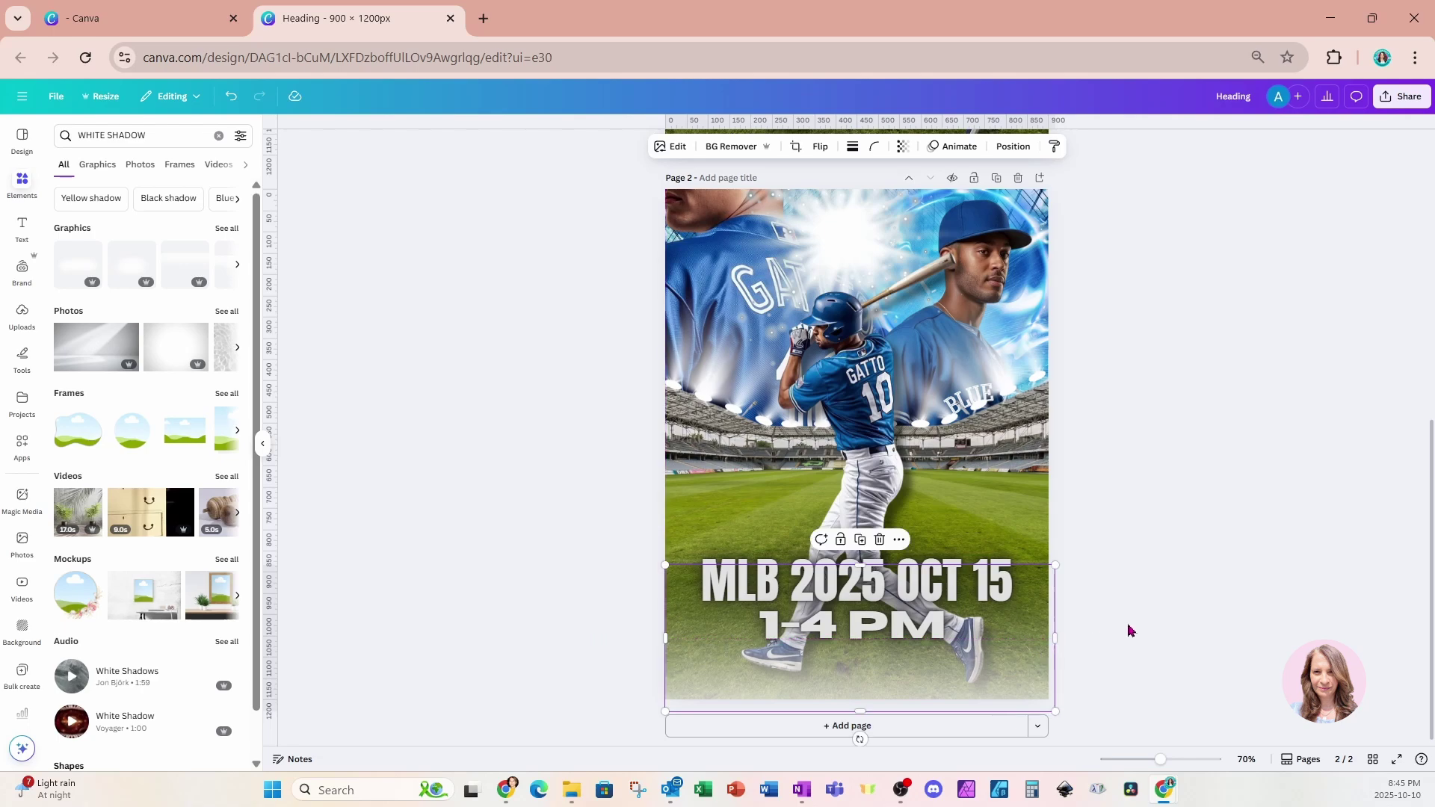
pyautogui.click(1129, 630)
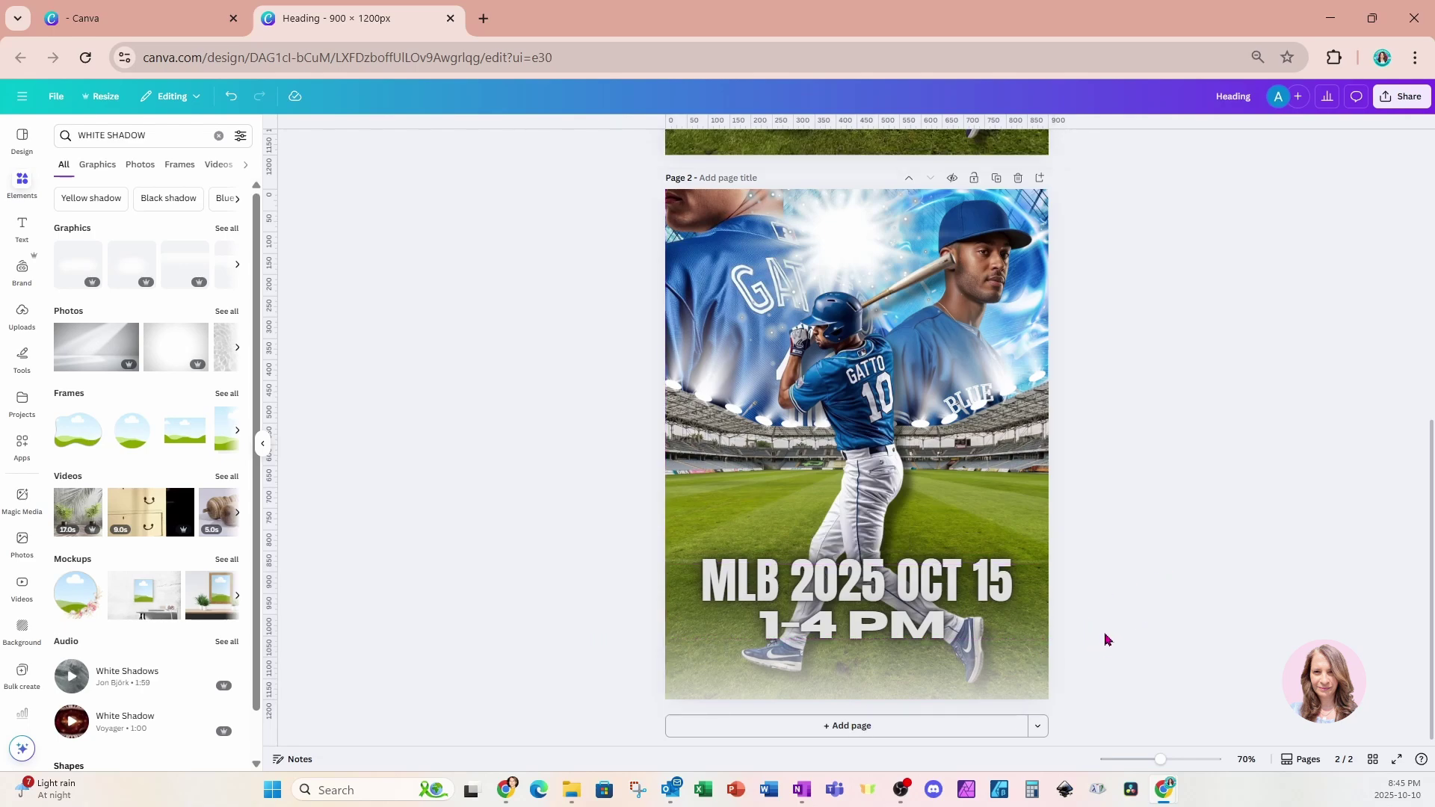
# Duplicate page 2 and delete the white shadow graphic from the new page 3.
pyautogui.scroll(6, 1105, 637)
pyautogui.scroll(-6, 1107, 637)
pyautogui.click(996, 177)
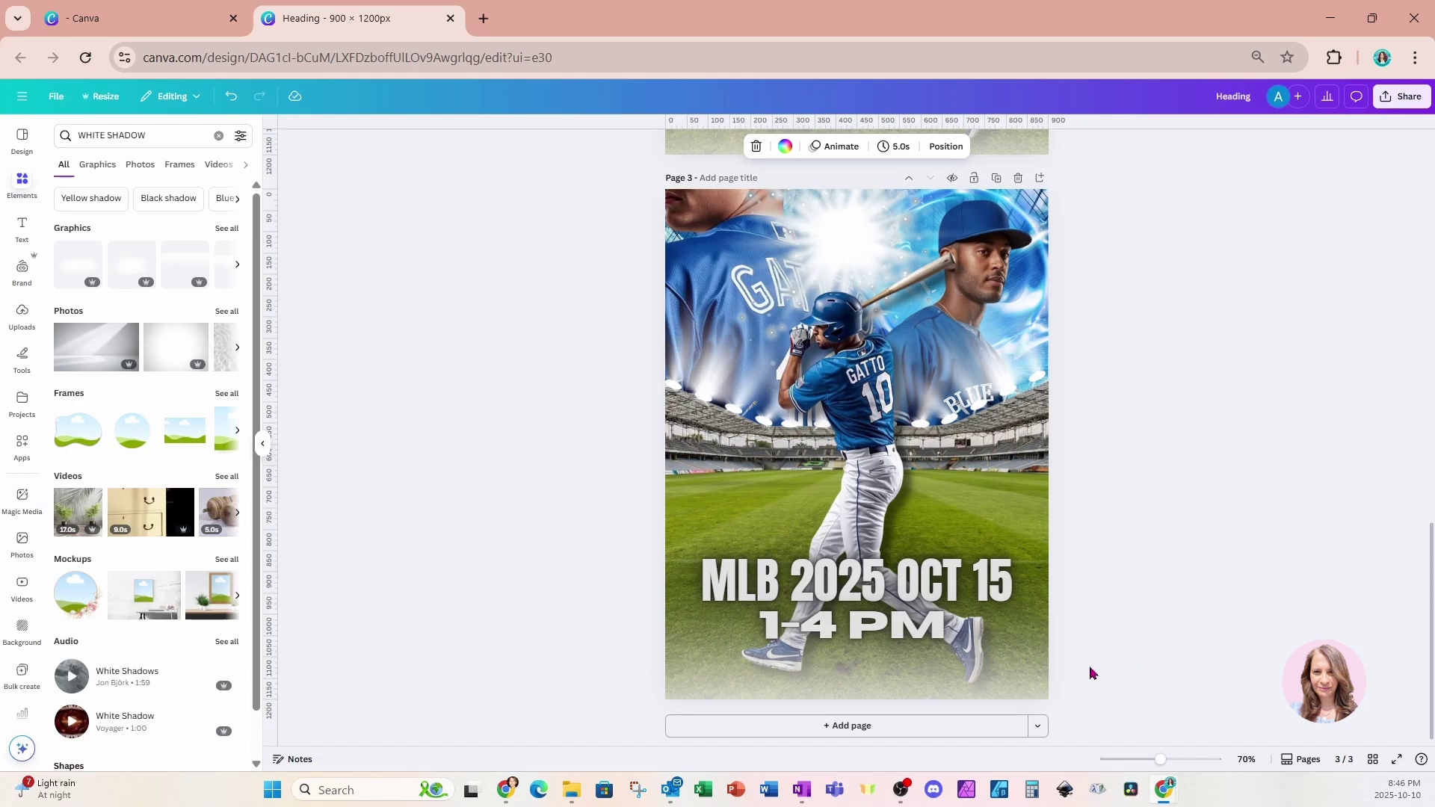
pyautogui.click(1044, 688)
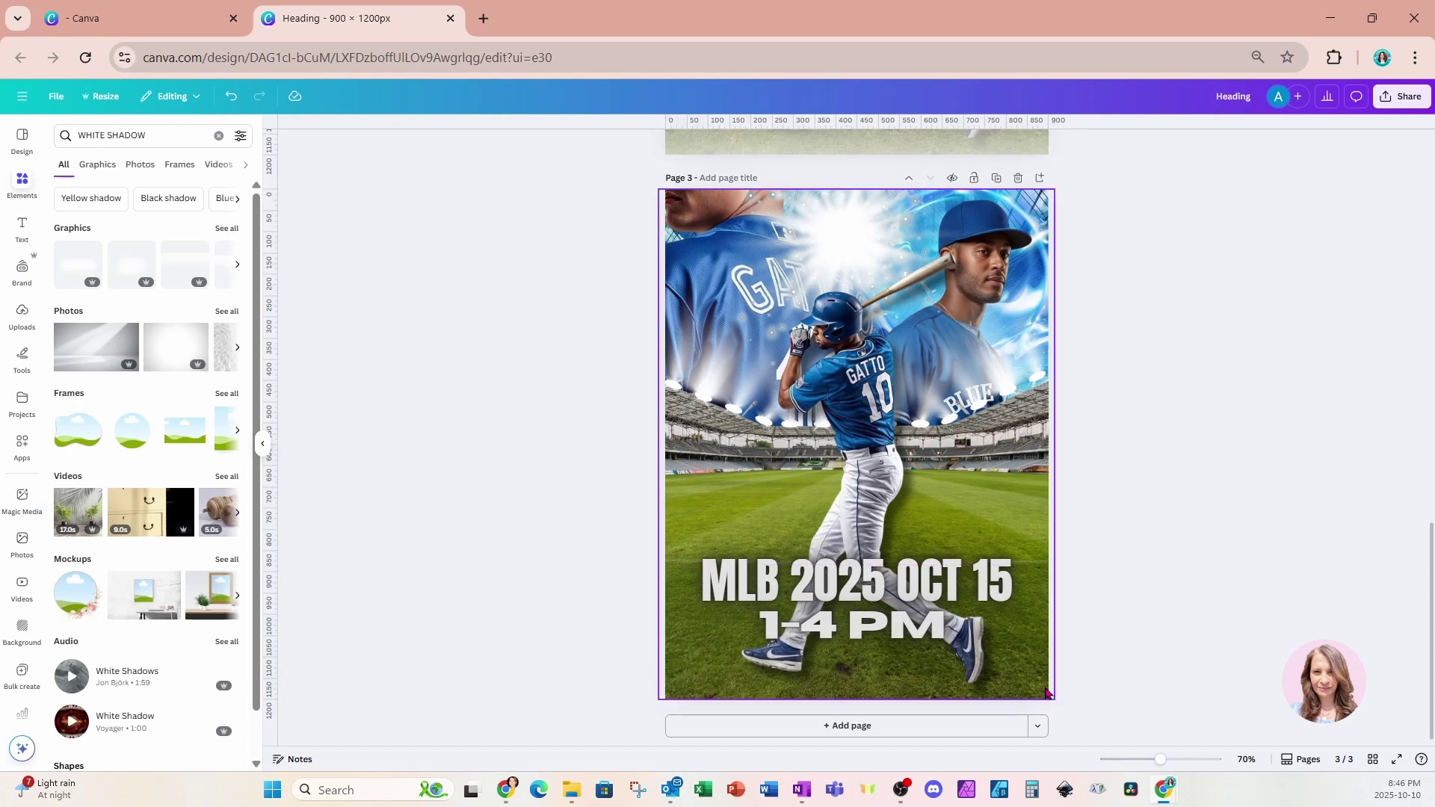
# Replace the element search with GRUNGE OVERLAY.
pyautogui.click(218, 135)
pyautogui.click(124, 135)
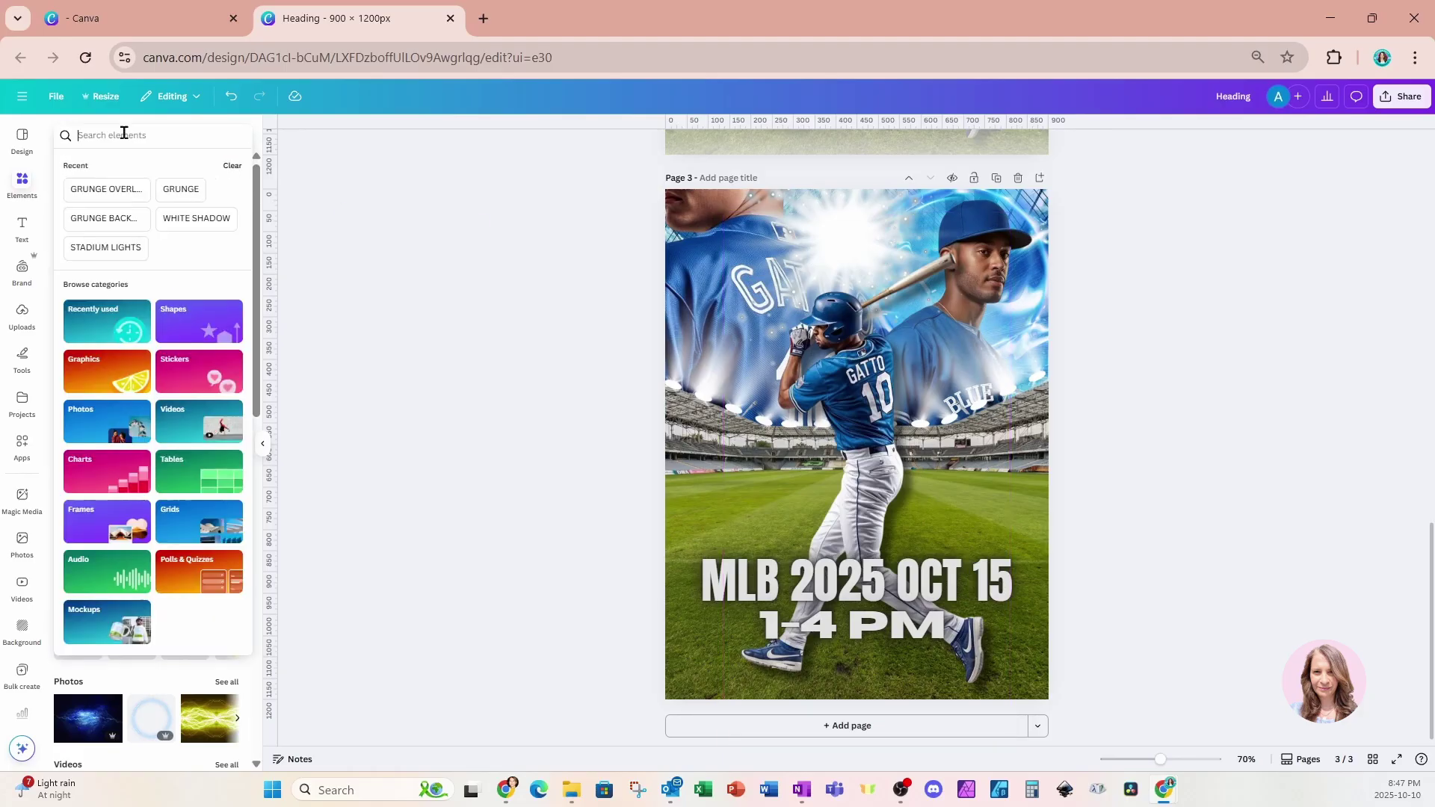
pyautogui.write('GRUNGE')
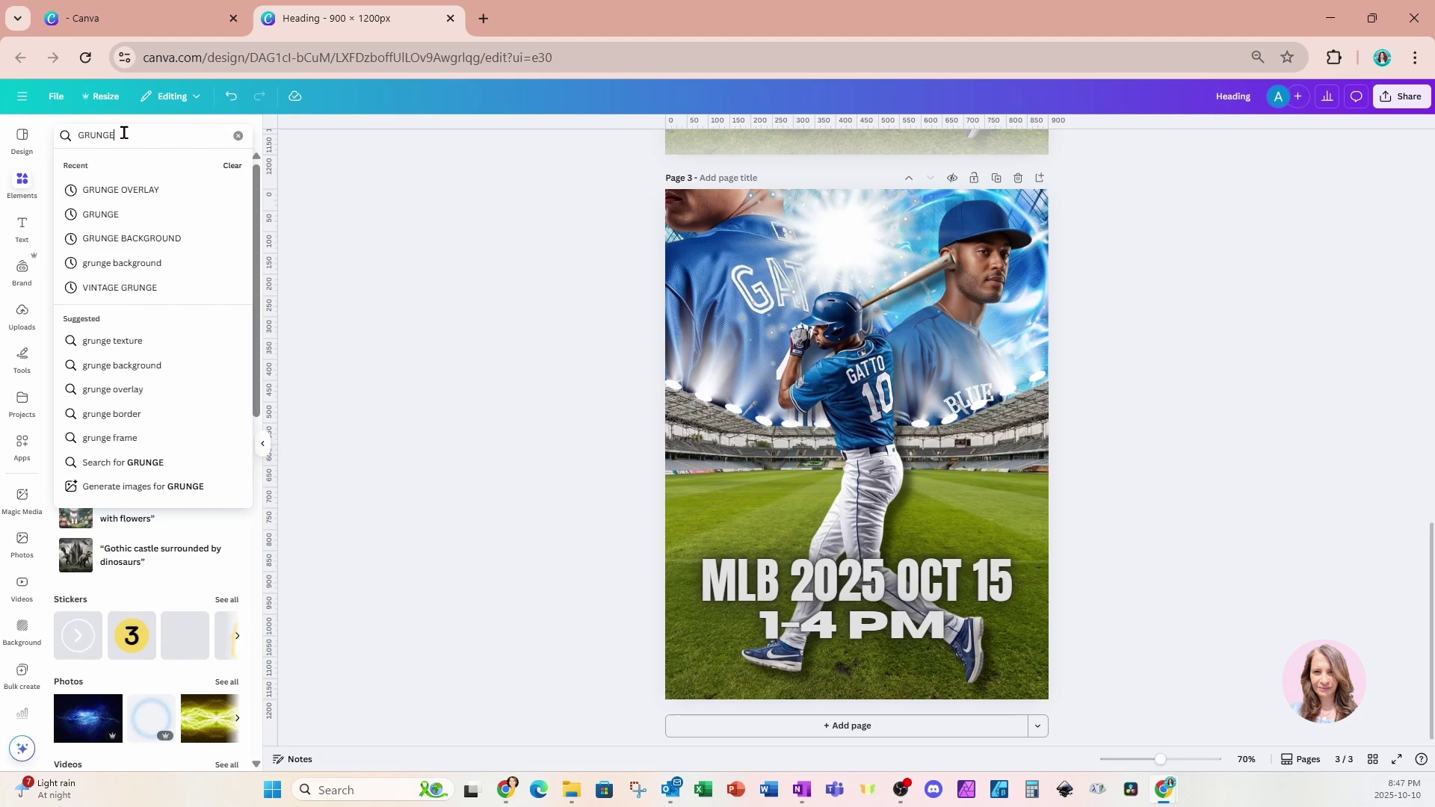
pyautogui.write(' OVERLAY')
pyautogui.press('Return')
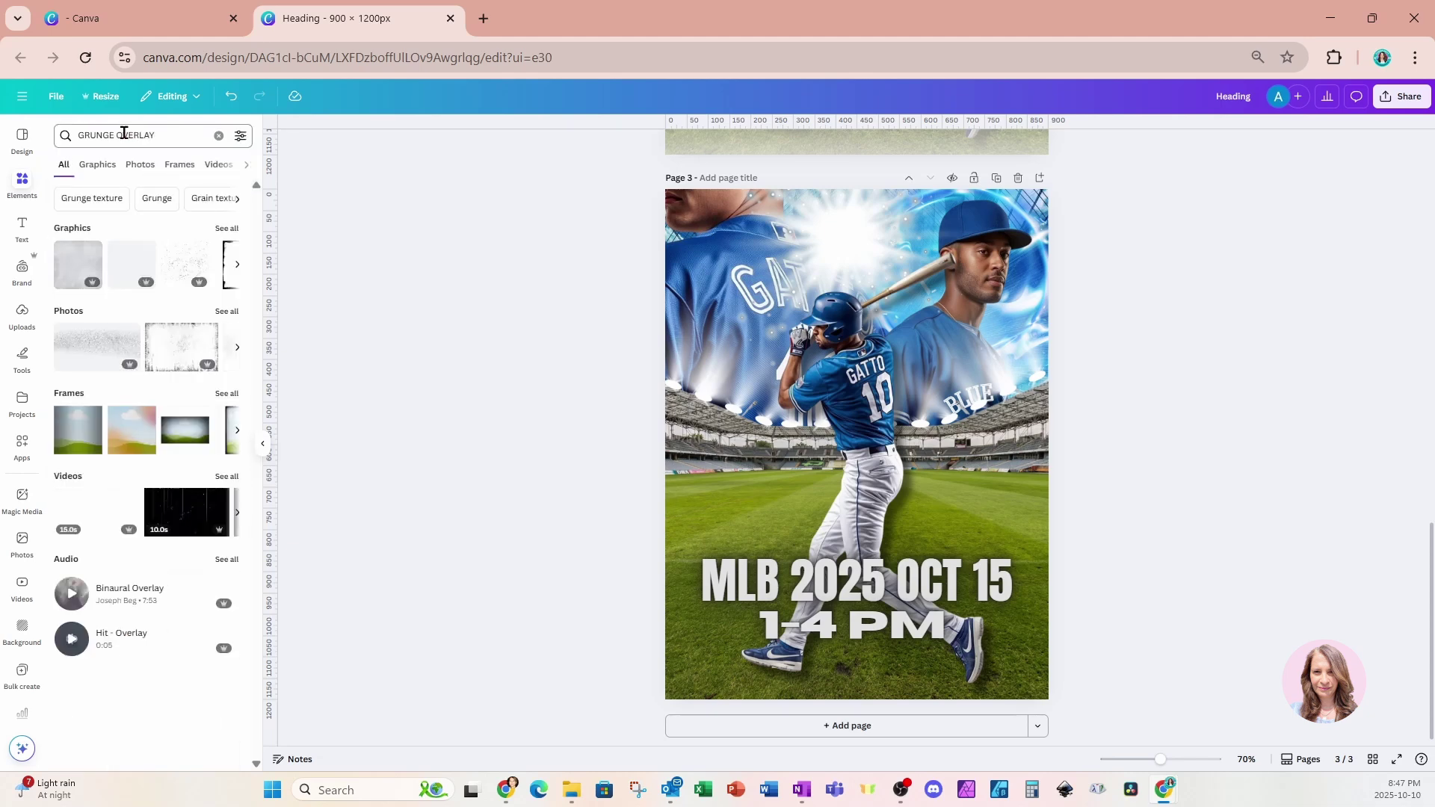
# Add the first grunge overlay graphic to page 3 and enlarge it from the page's top-left corner to cover the whole poster.
pyautogui.click(84, 262)
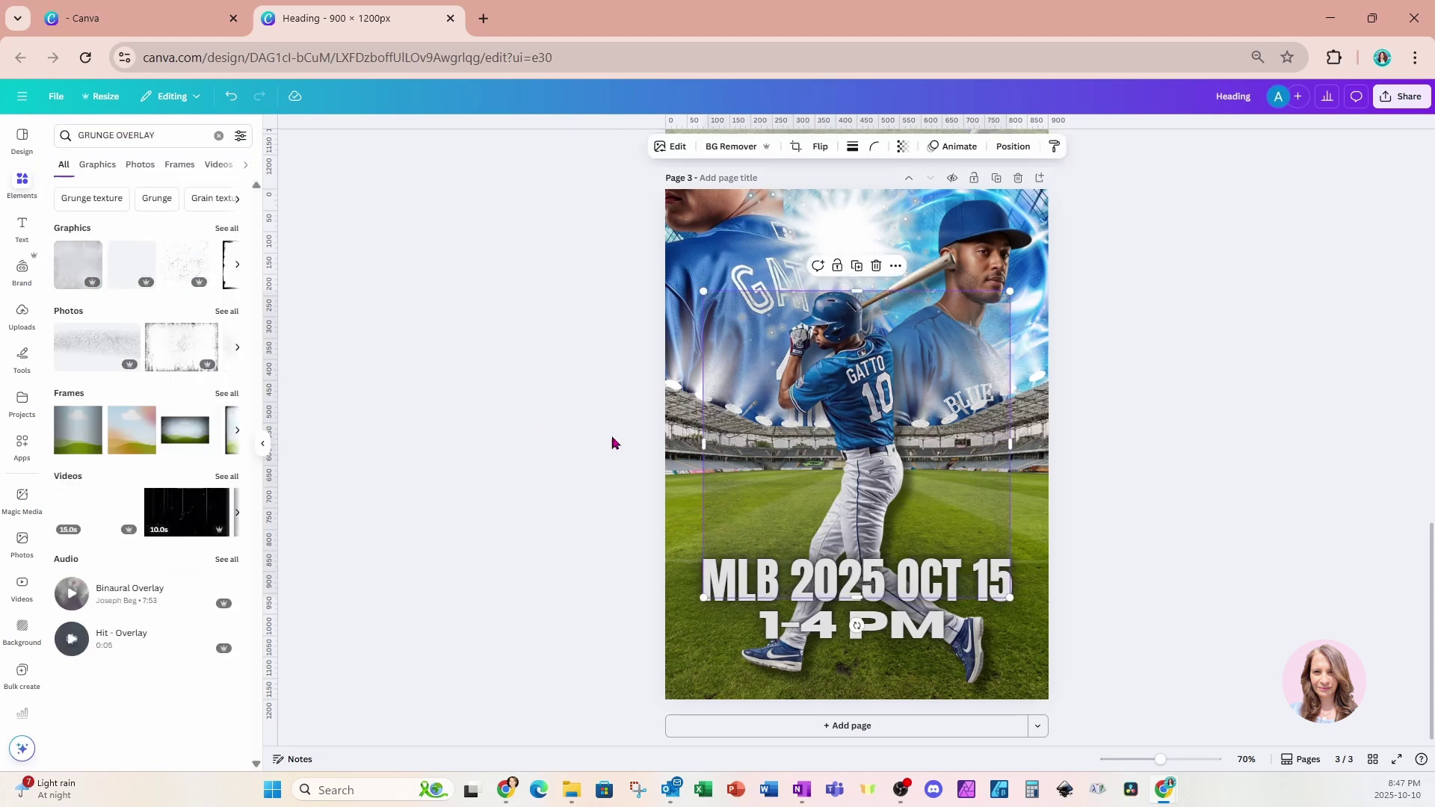
pyautogui.moveTo(773, 519); pyautogui.dragTo(734, 417)
pyautogui.moveTo(969, 492); pyautogui.dragTo(1134, 730)
pyautogui.click(1262, 554)
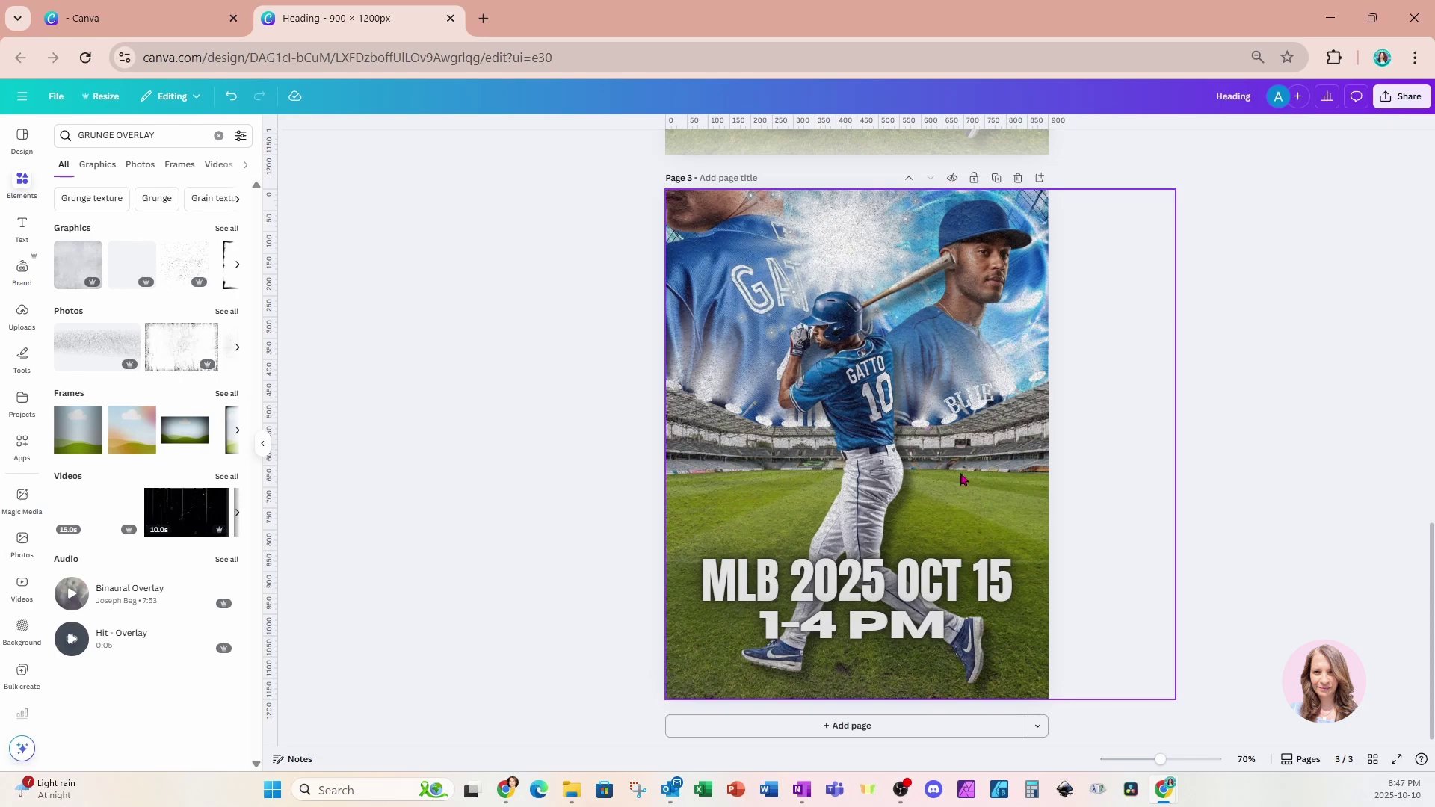
# Duplicate page 3 and move the grunge overlay on the new page 4 off the poster's right side.
pyautogui.moveTo(1160, 759)
pyautogui.mouseDown()
pyautogui.moveTo(1183, 761)
pyautogui.moveTo(1169, 763)
pyautogui.mouseUp()
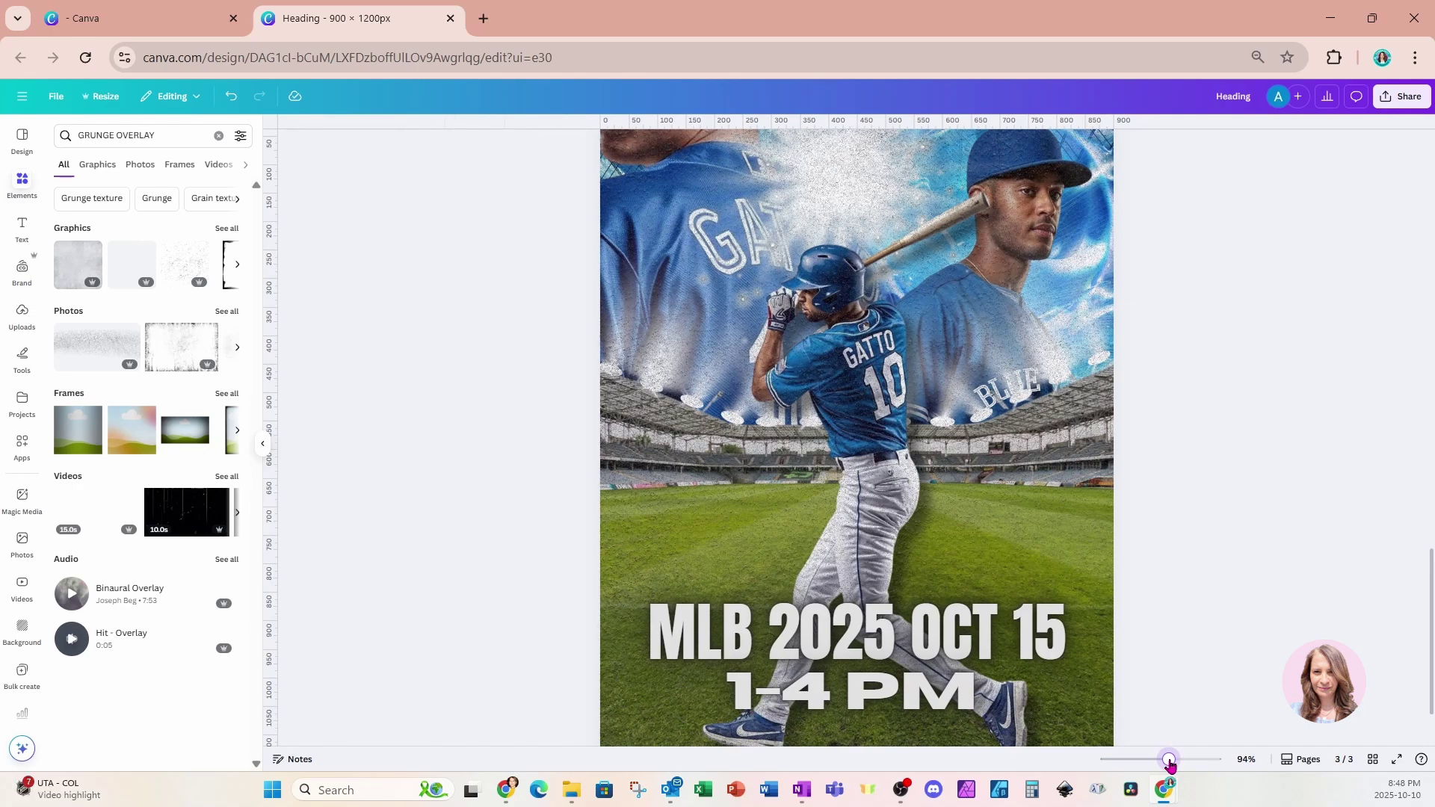
pyautogui.moveTo(1170, 763); pyautogui.dragTo(1161, 762)
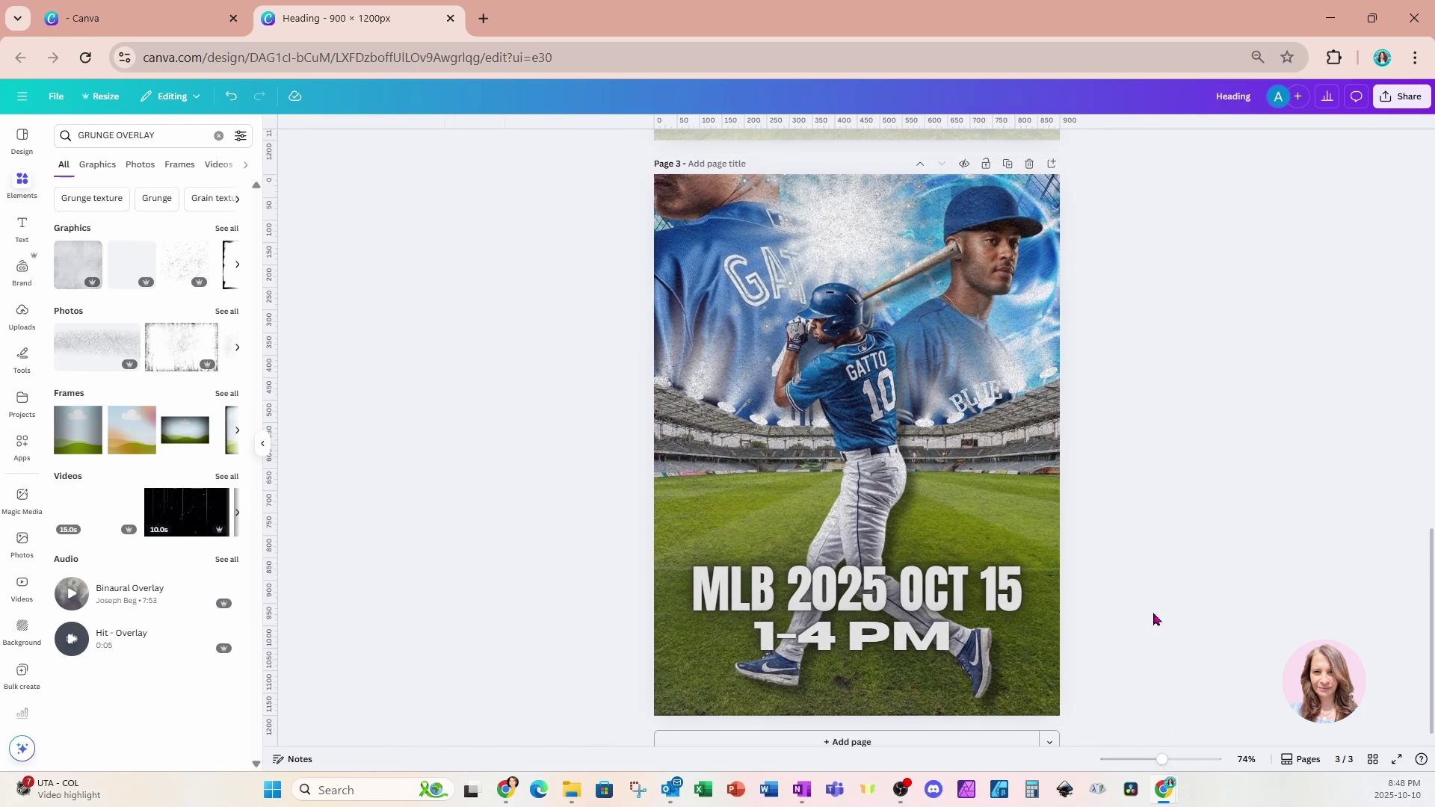
pyautogui.scroll(15, 1155, 619)
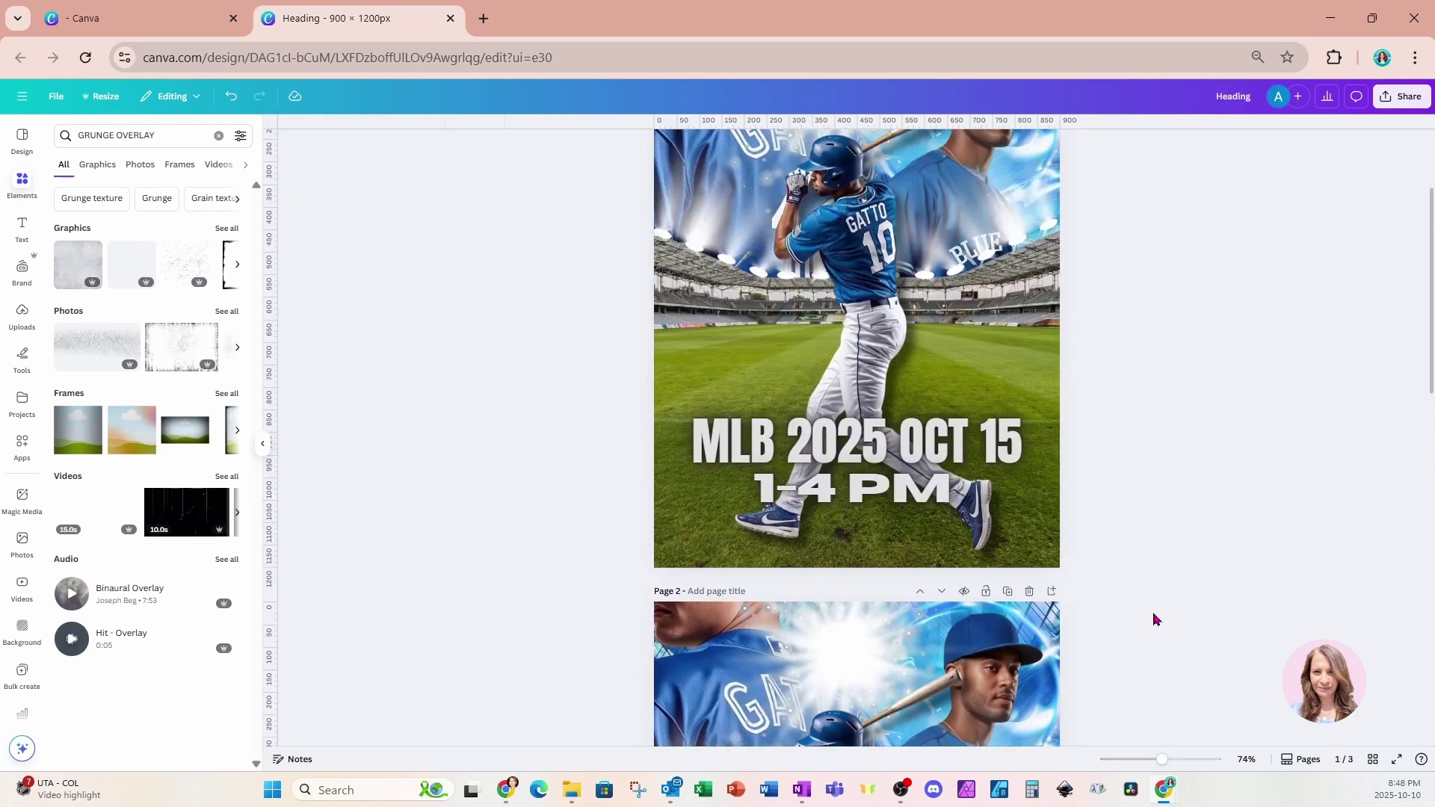
pyautogui.scroll(-12, 1155, 619)
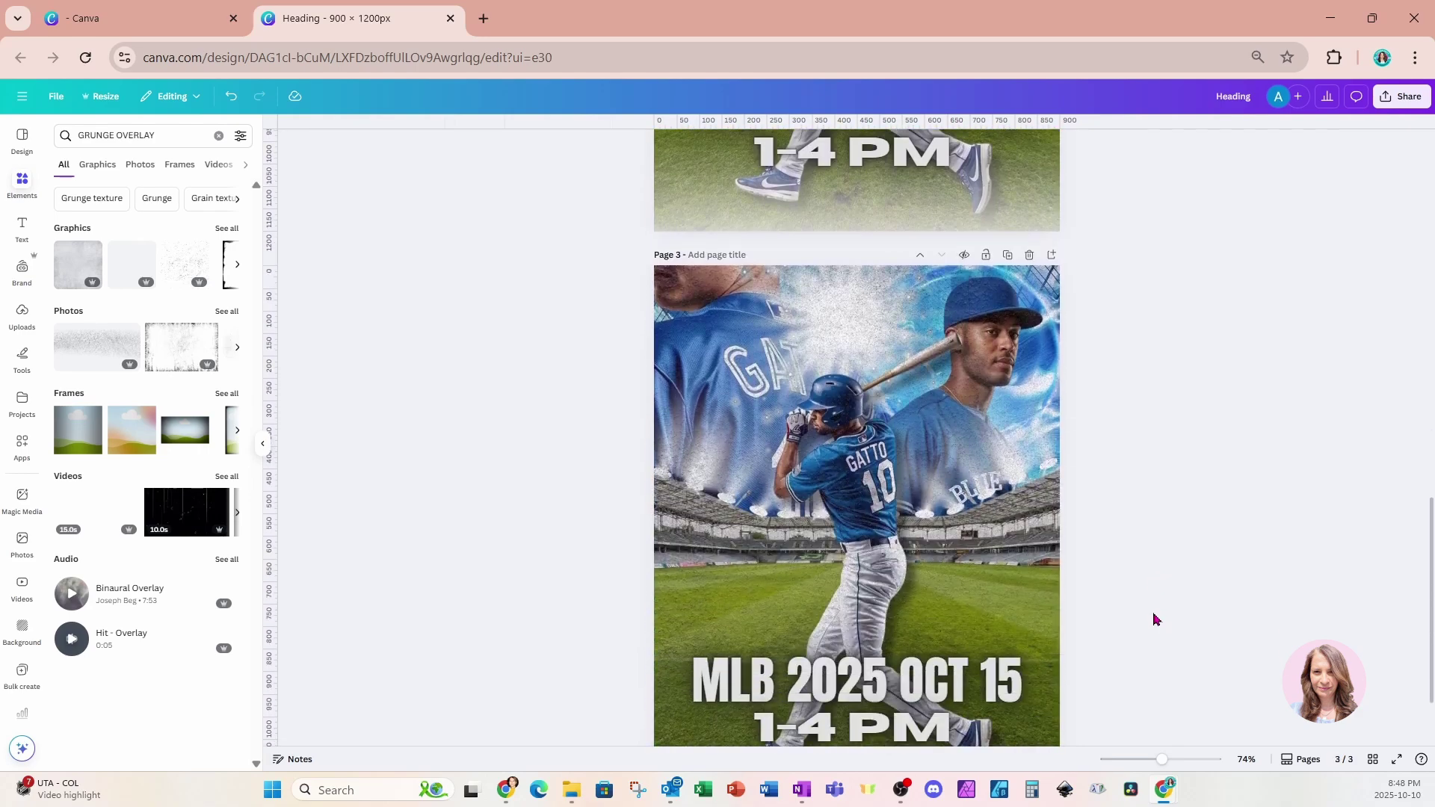
pyautogui.scroll(-2, 1155, 619)
pyautogui.scroll(2, 1155, 619)
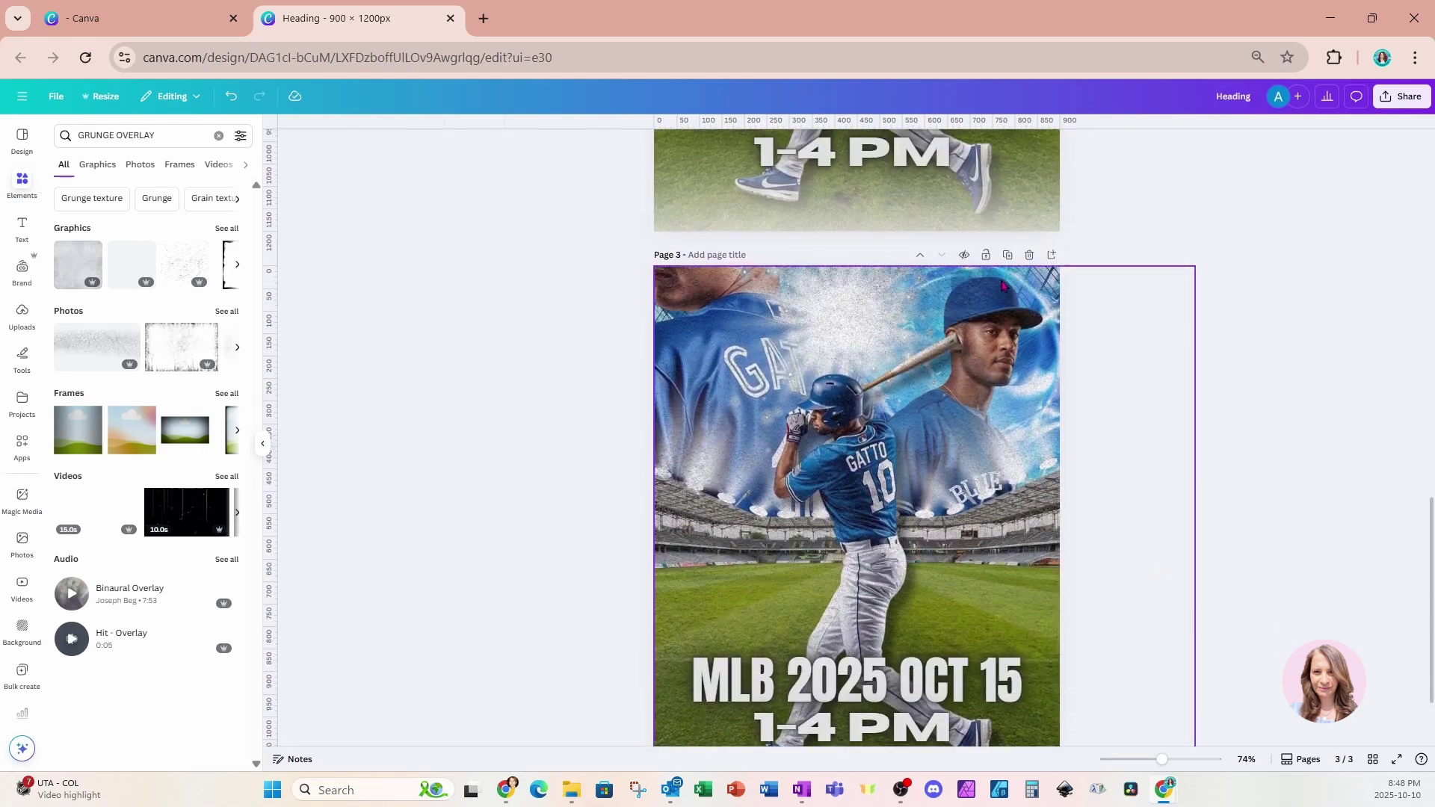
pyautogui.click(1007, 256)
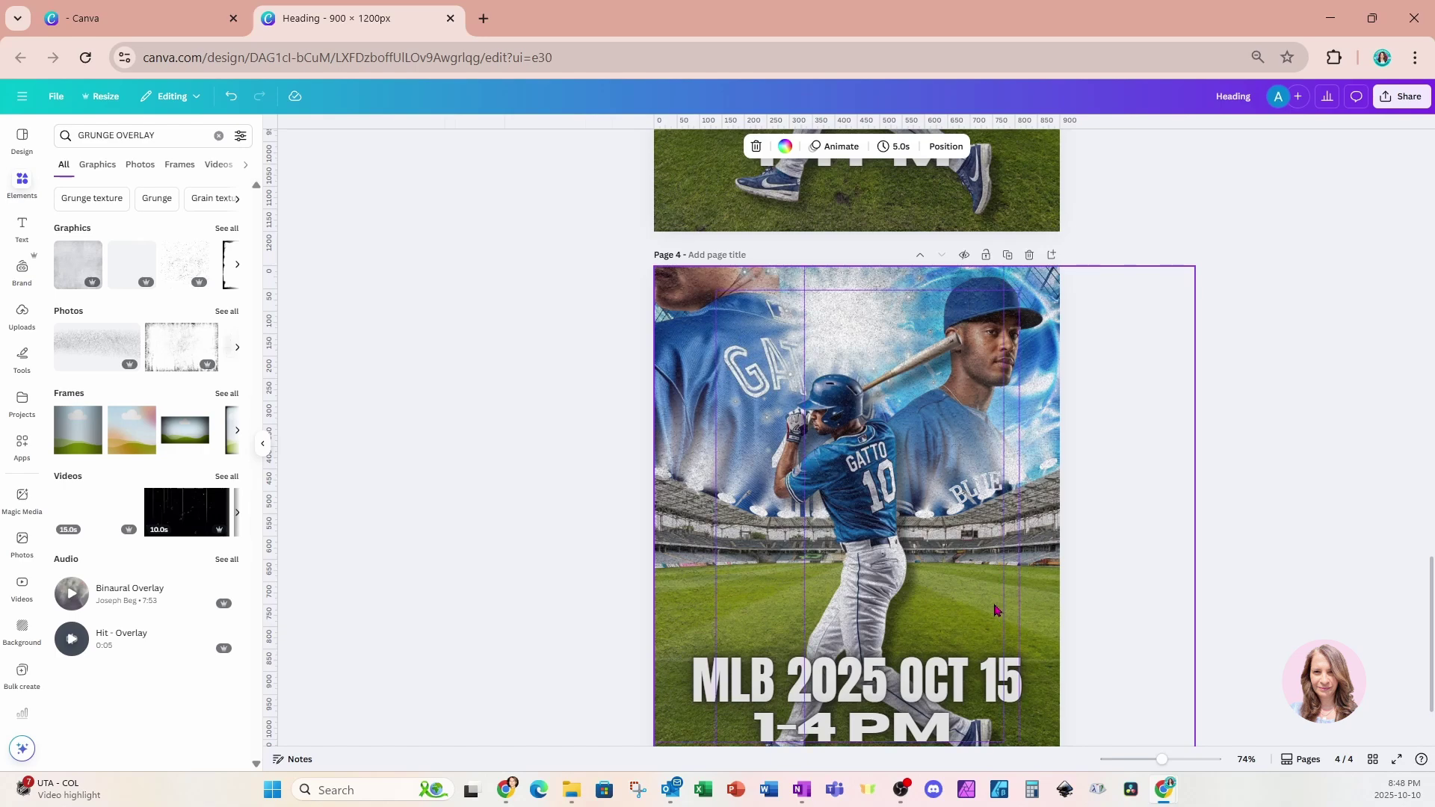
pyautogui.hotkey('ctrl', 'a')
pyautogui.moveTo(1047, 617); pyautogui.dragTo(1391, 614)
# Replace the element search with BEAM and show all graphics results.
pyautogui.click(218, 135)
pyautogui.click(112, 142)
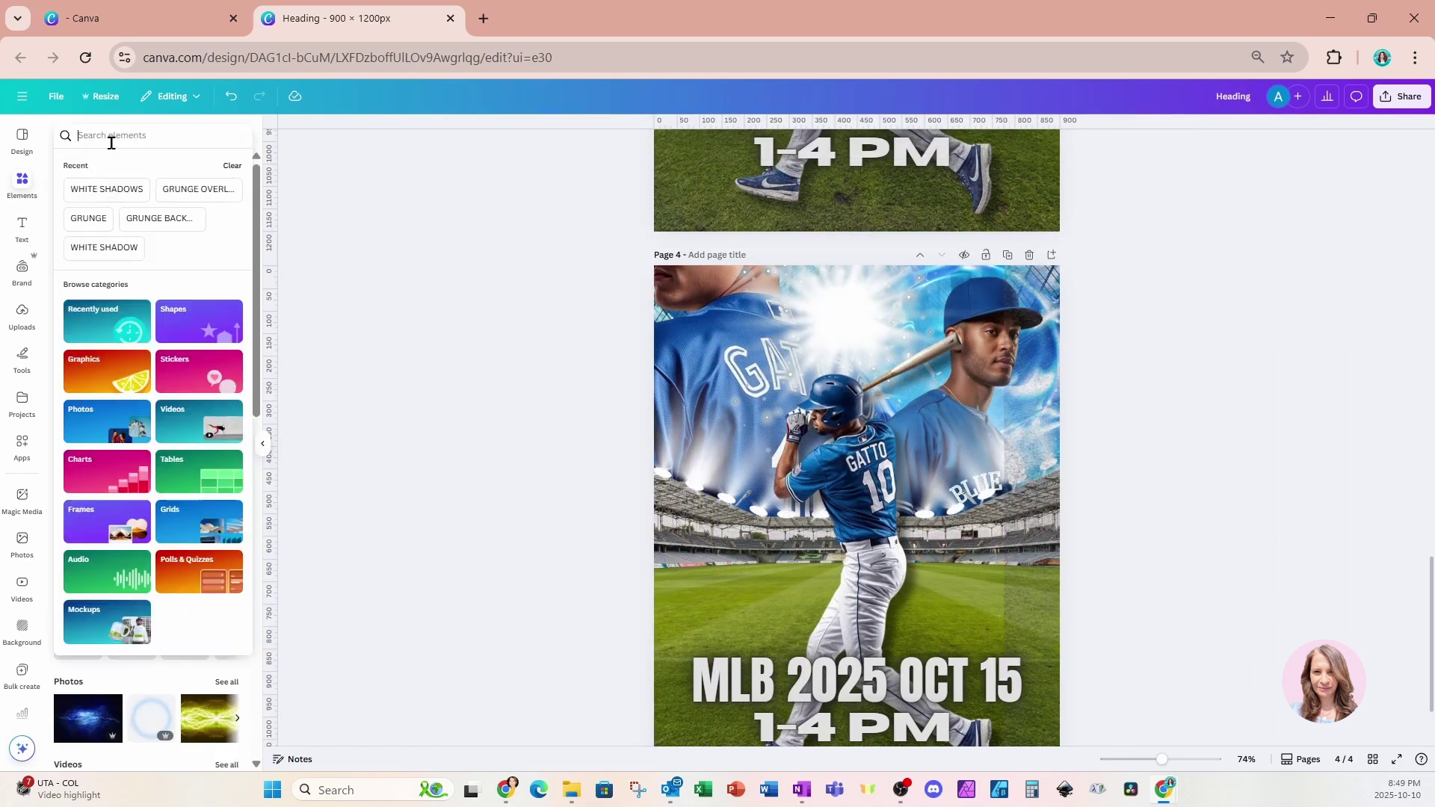
pyautogui.write('BEAM')
pyautogui.press('Return')
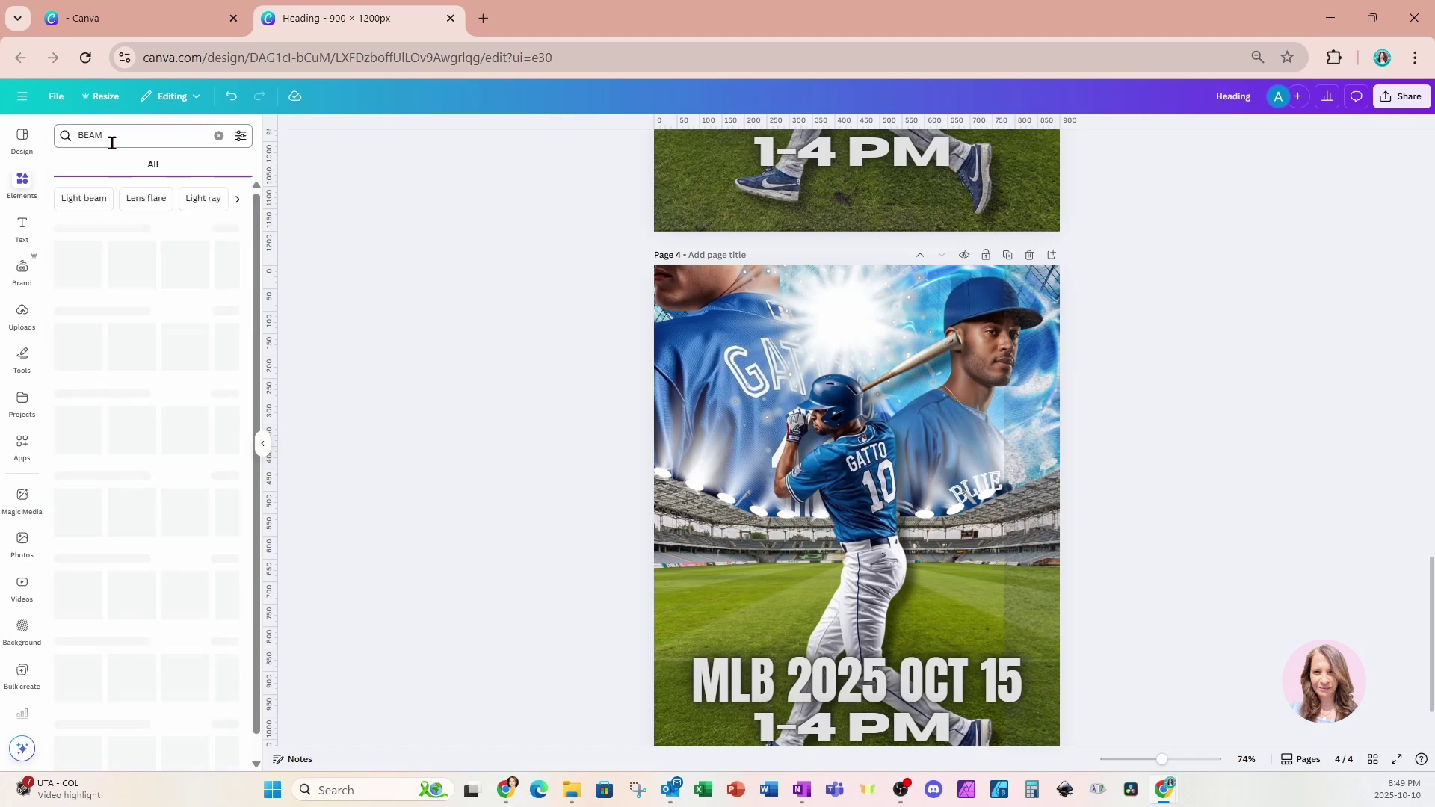
pyautogui.click(224, 229)
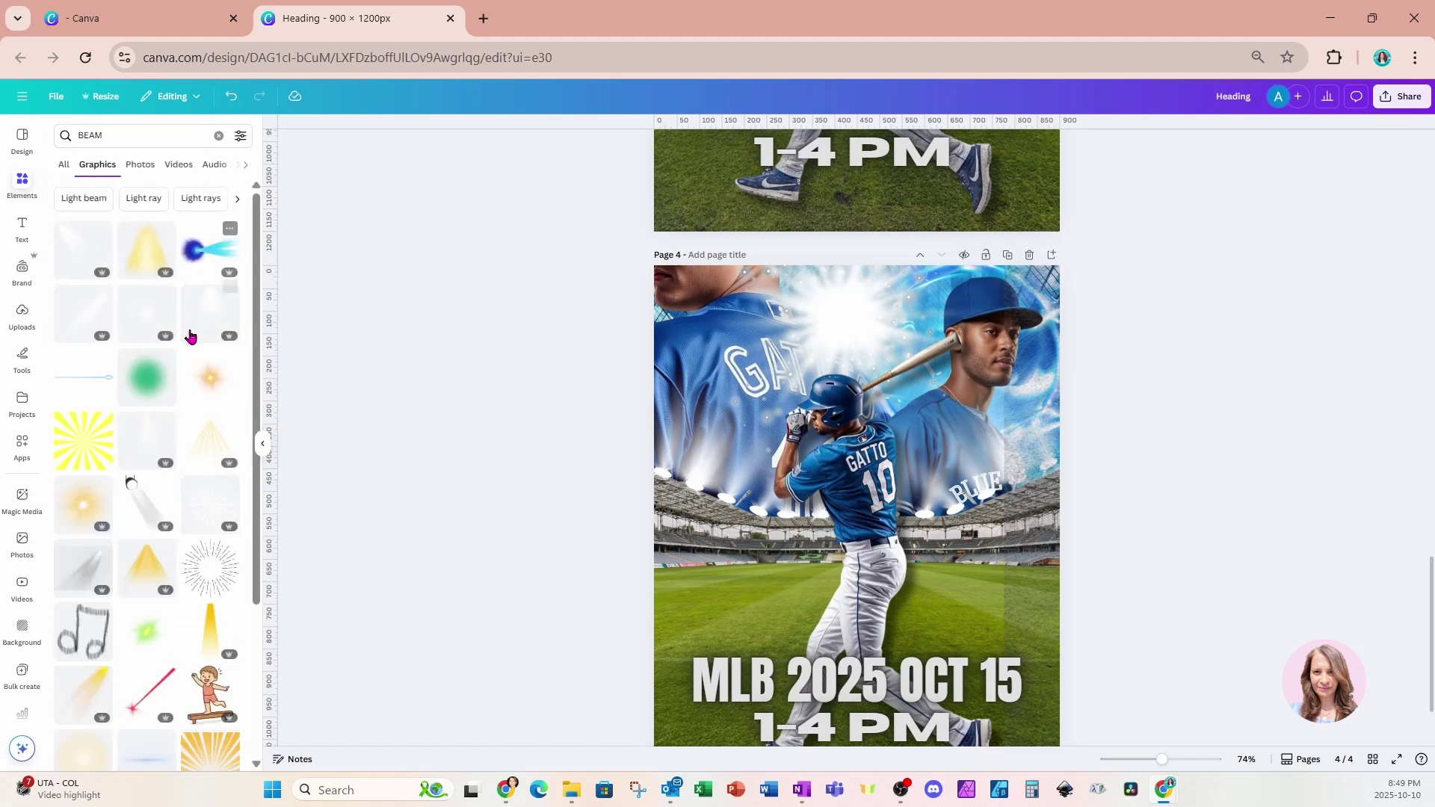
# Add the soft white glow graphic to page 4, place it over the batter's upper body and layer it directly behind him.
pyautogui.scroll(-3, 187, 382)
pyautogui.scroll(-1, 188, 379)
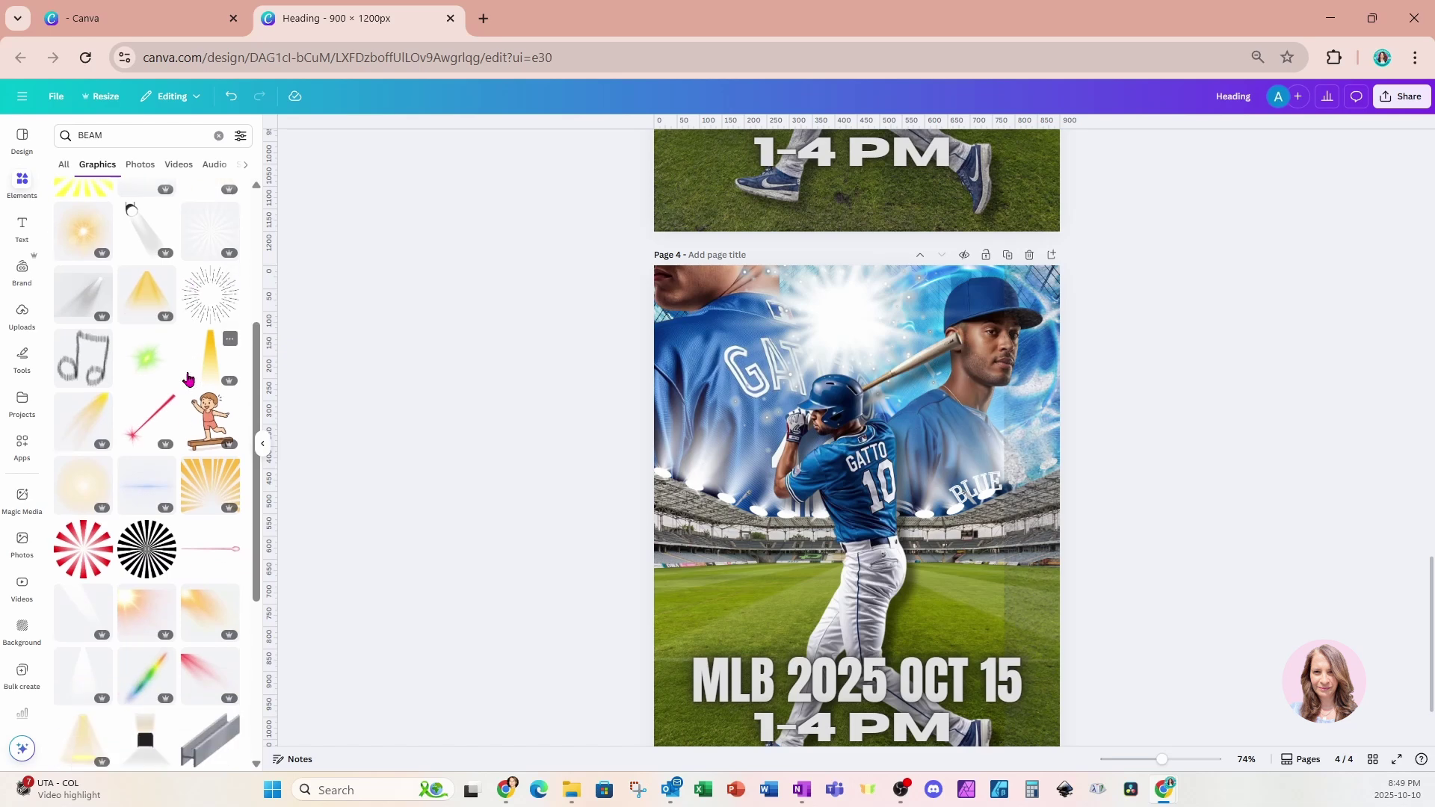
pyautogui.scroll(-2, 186, 379)
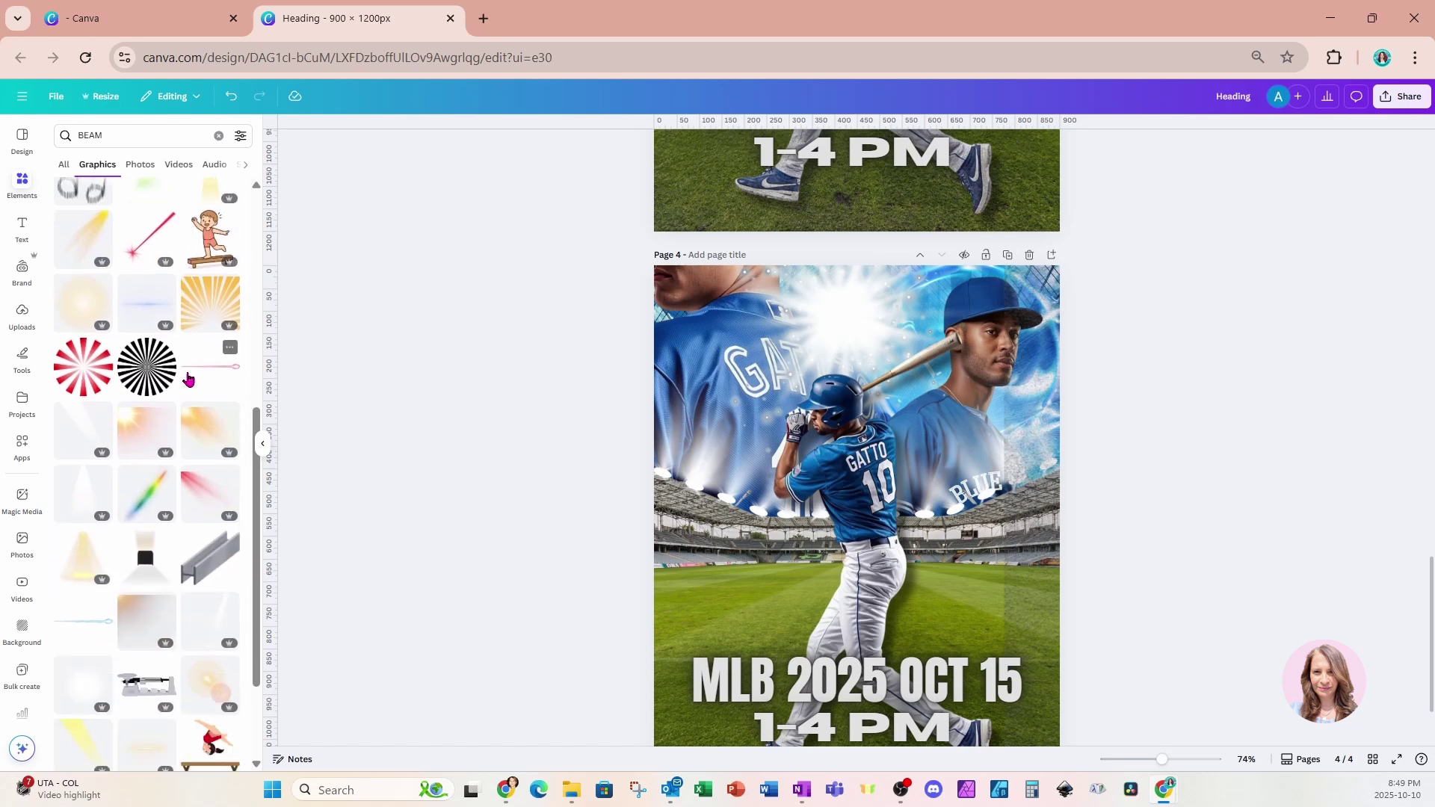
pyautogui.scroll(-2, 186, 378)
pyautogui.click(61, 533)
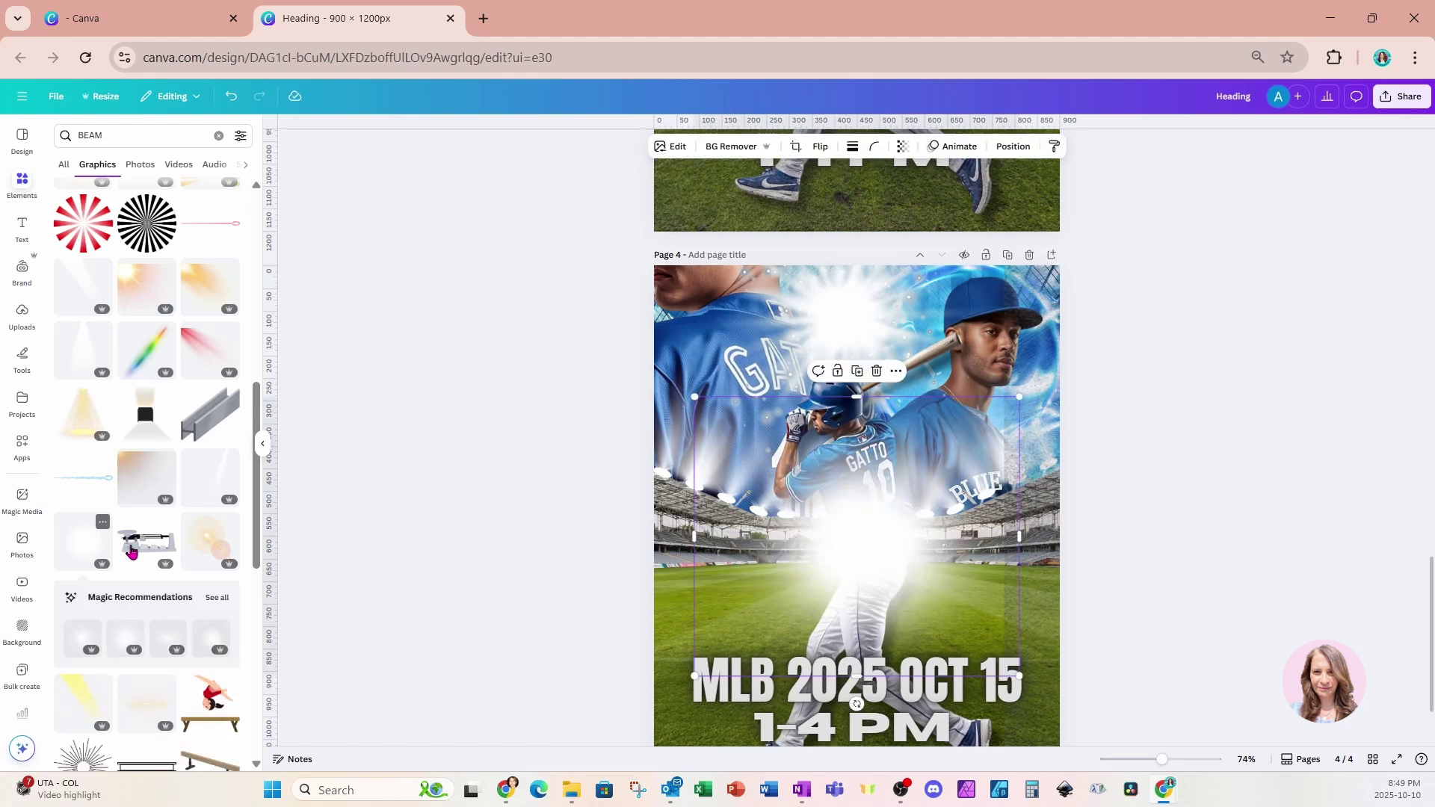
pyautogui.moveTo(825, 554); pyautogui.dragTo(825, 477)
pyautogui.moveTo(800, 439); pyautogui.dragTo(795, 432)
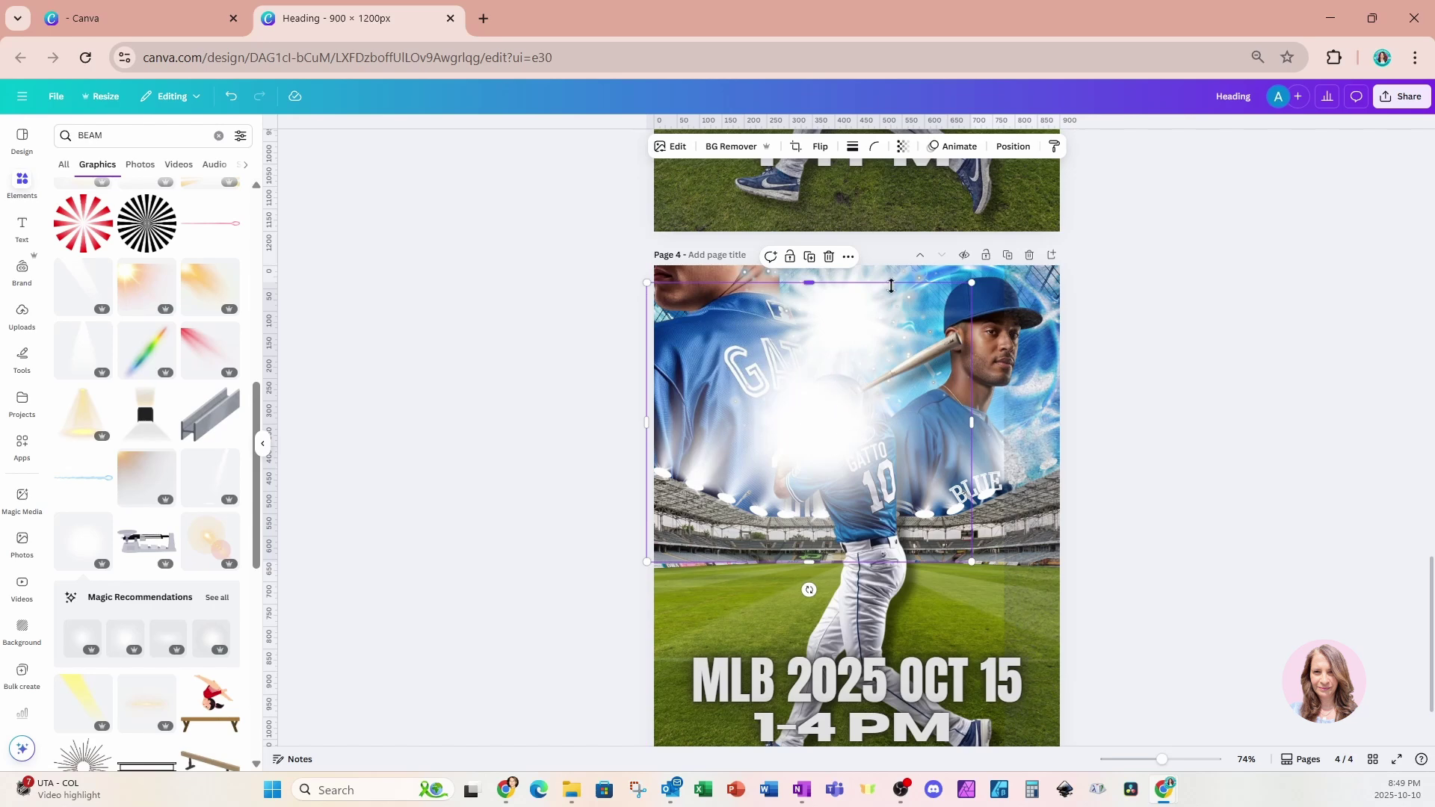
pyautogui.click(1013, 147)
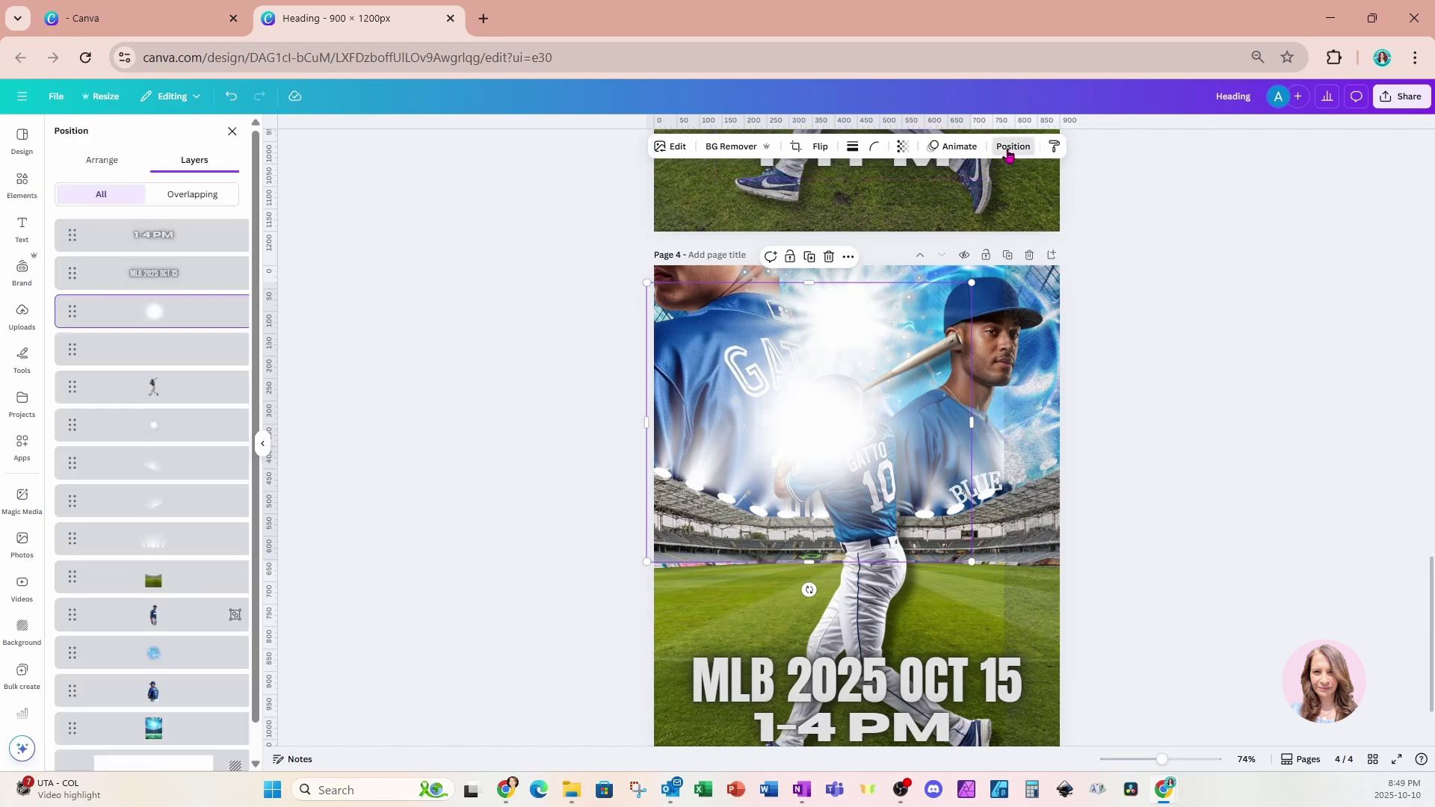
pyautogui.moveTo(195, 322); pyautogui.dragTo(201, 388)
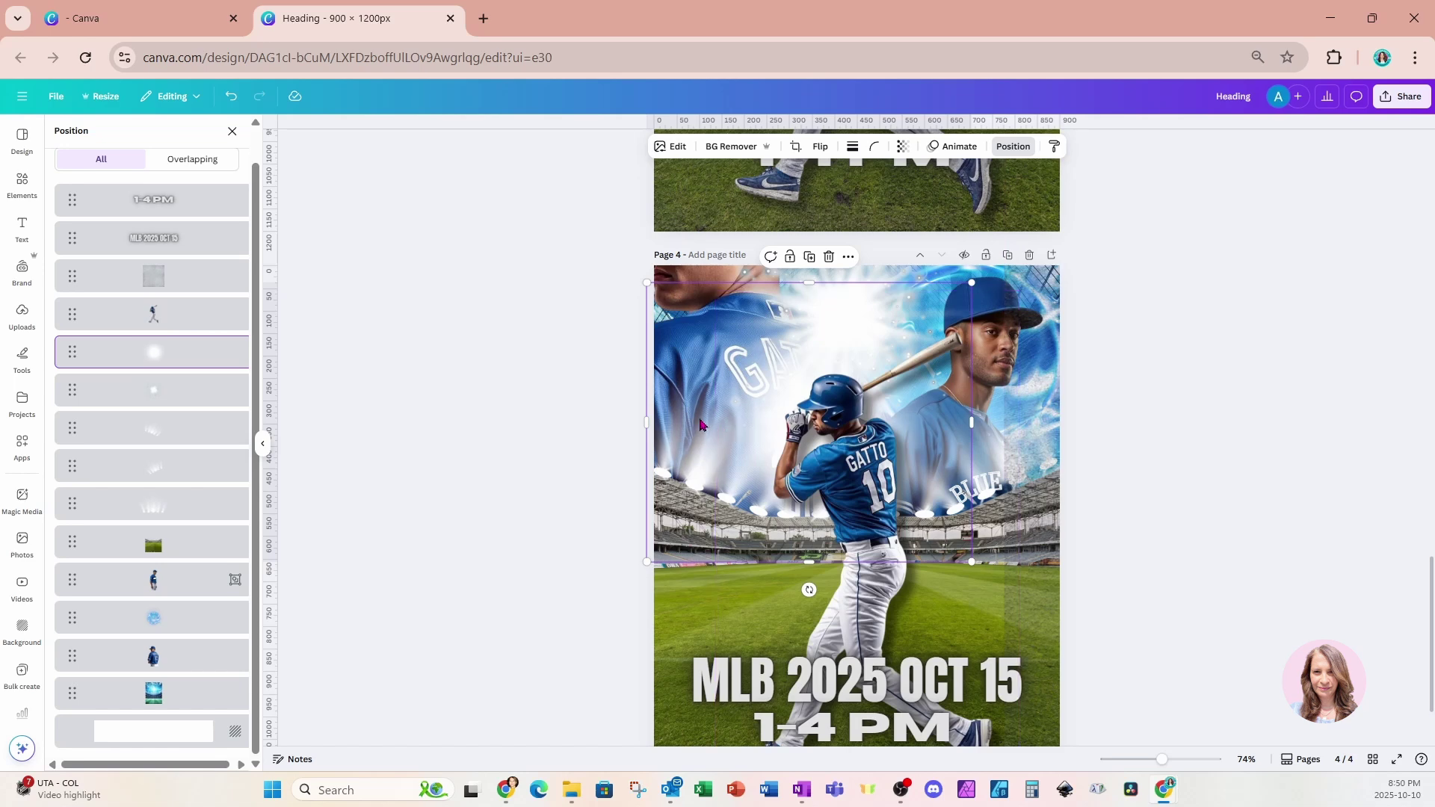
# Make three copies of the white glow and spread them over the batter's torso and legs on page 4.
pyautogui.click(809, 257)
pyautogui.moveTo(822, 321); pyautogui.dragTo(844, 523)
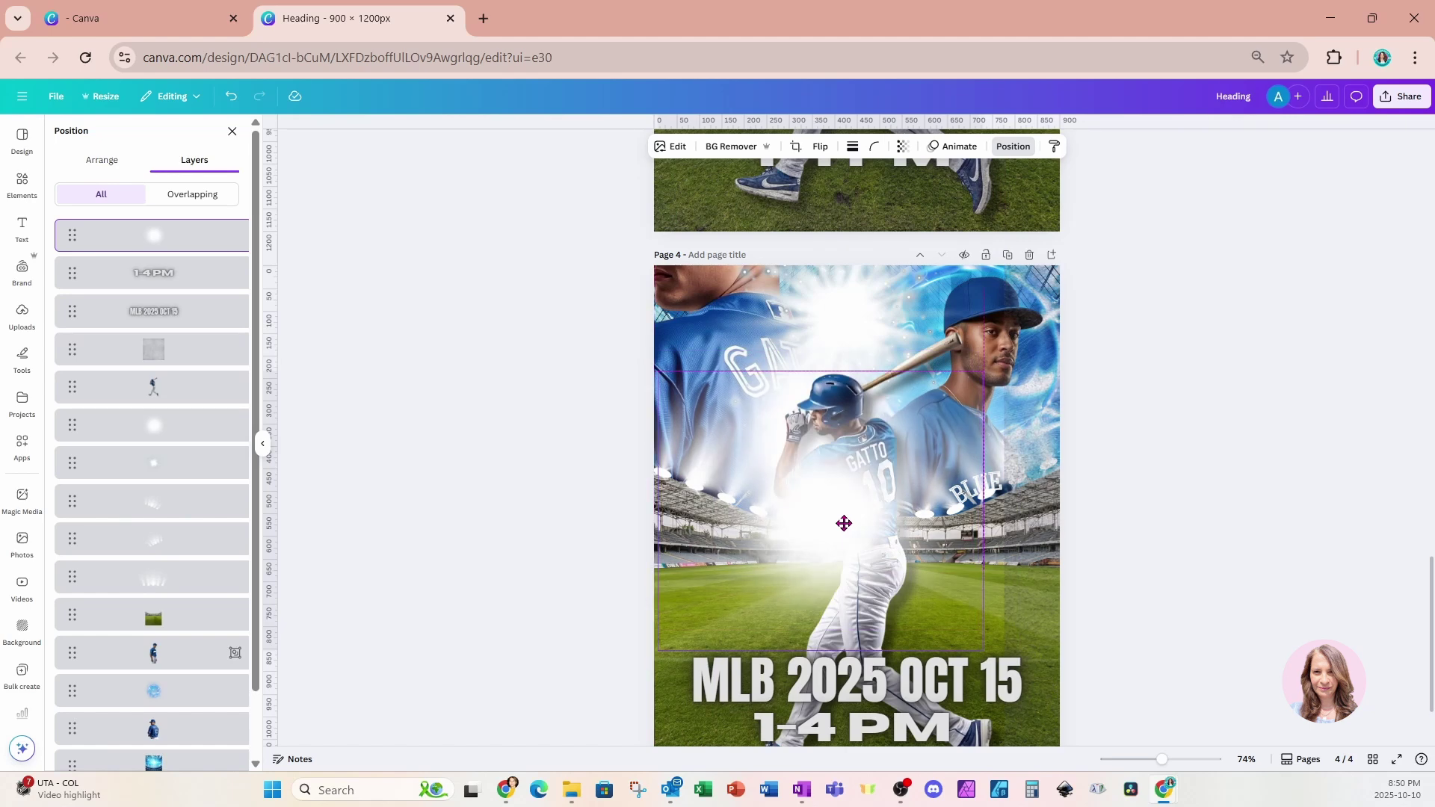
pyautogui.click(821, 345)
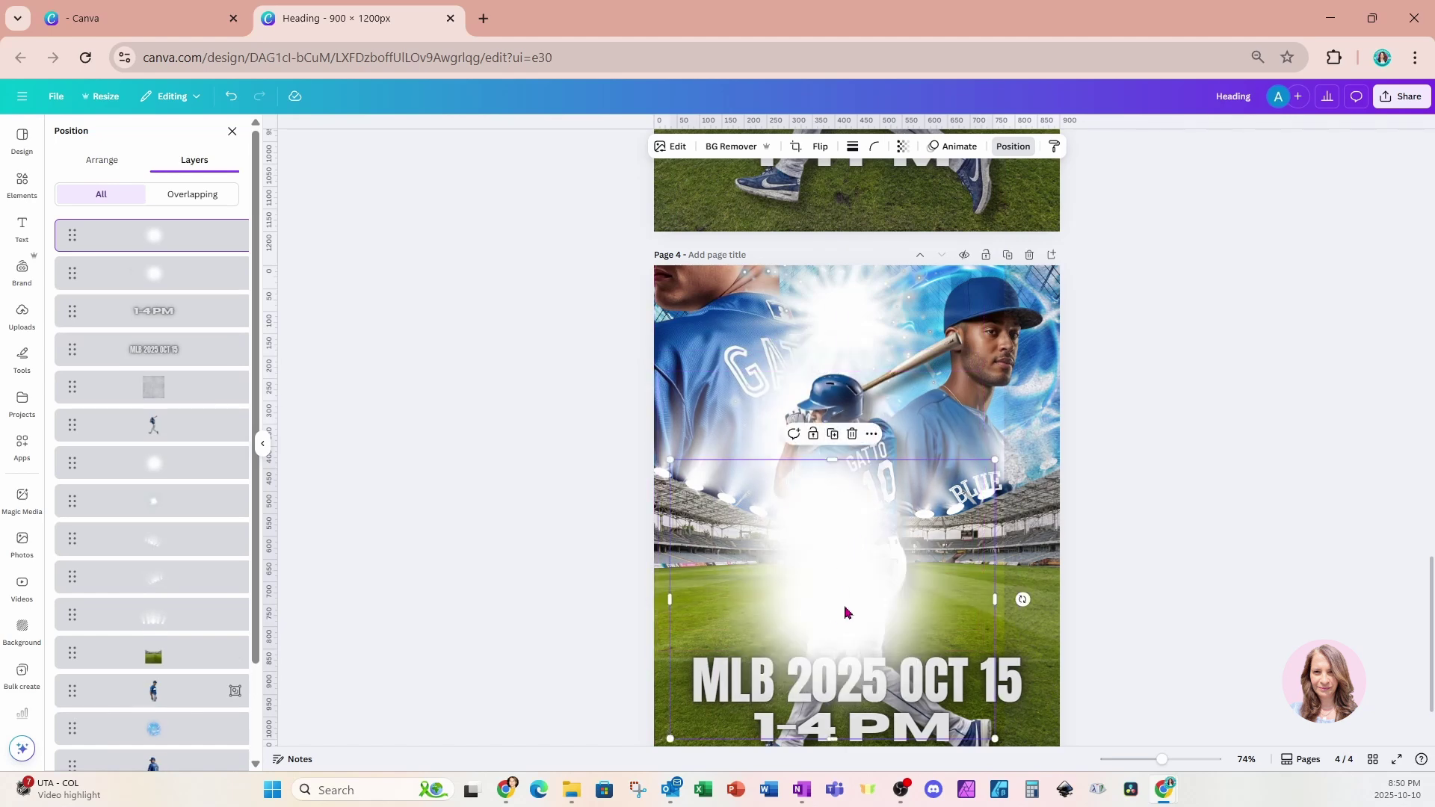
pyautogui.moveTo(845, 613); pyautogui.dragTo(876, 581)
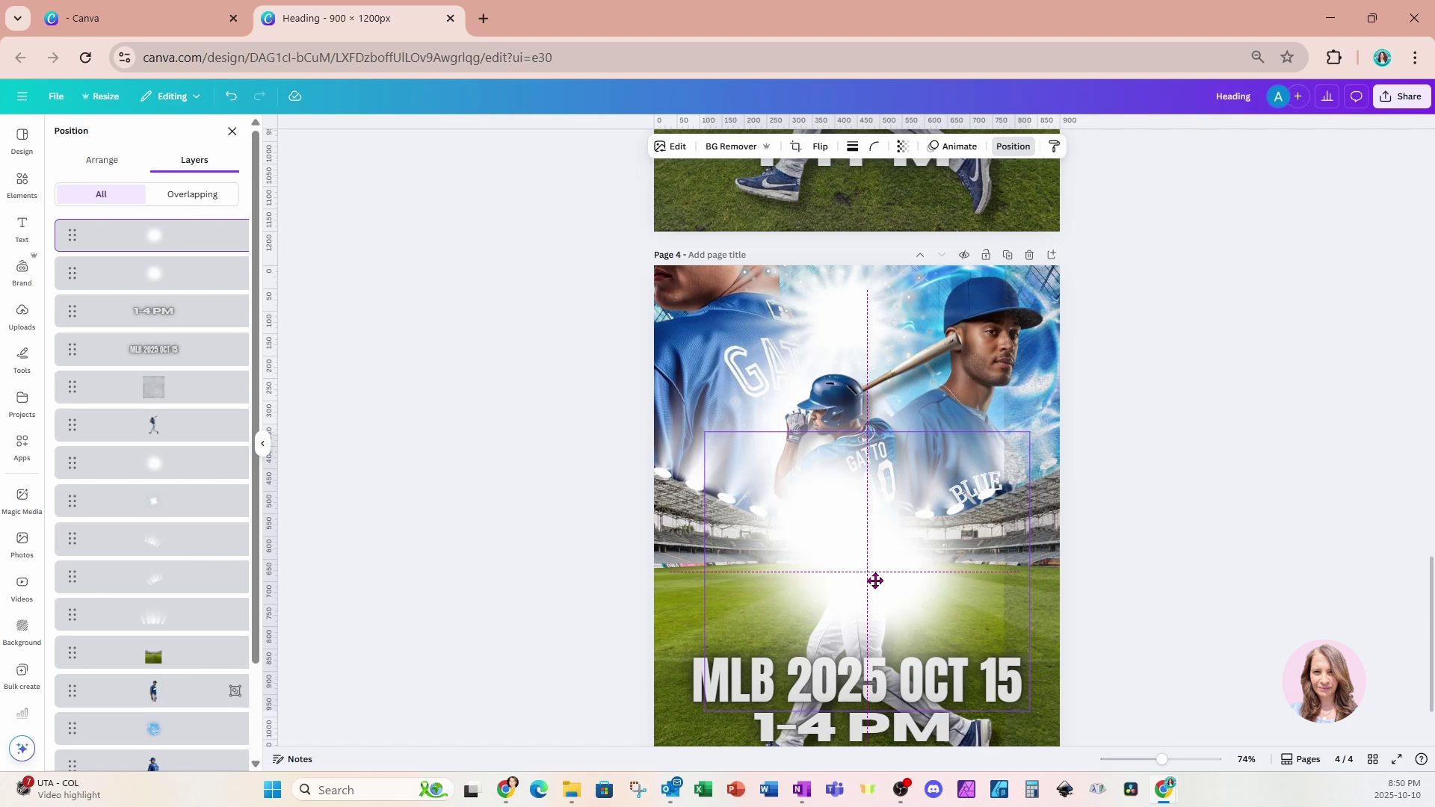
pyautogui.moveTo(875, 581); pyautogui.dragTo(876, 583)
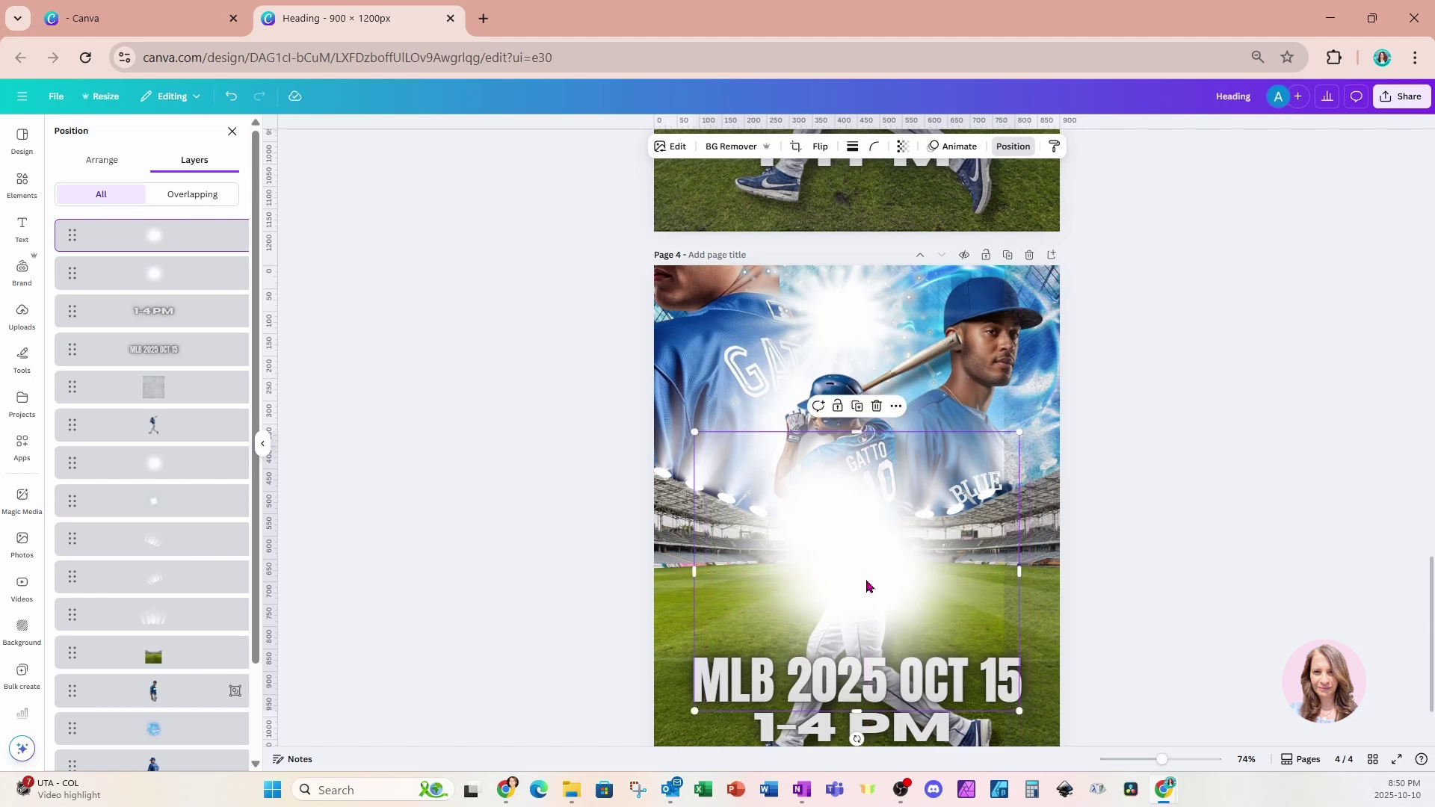
pyautogui.click(867, 406)
pyautogui.moveTo(890, 531); pyautogui.dragTo(882, 429)
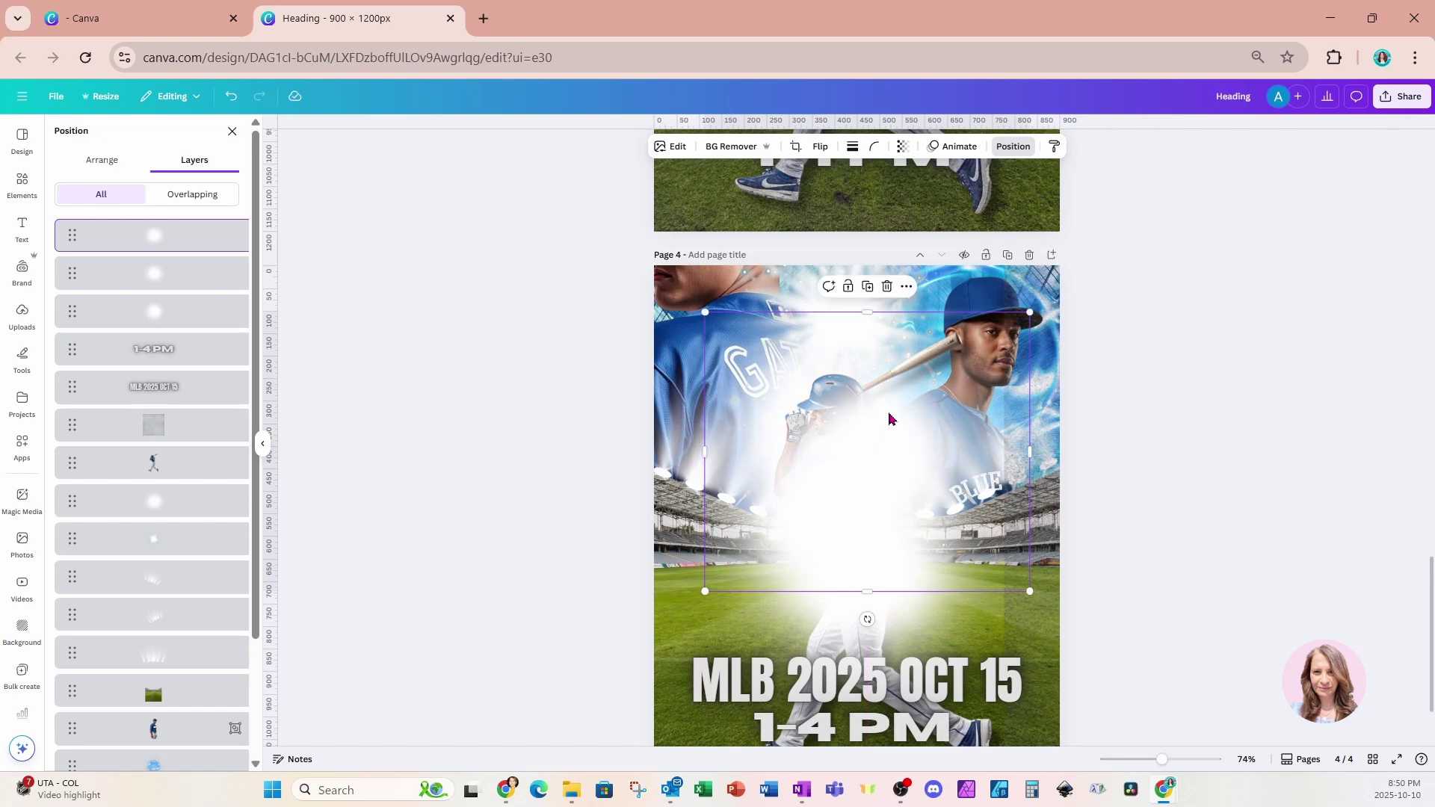
# Move the three copied glow layers together to directly below the batter's layer.
pyautogui.keyDown('shift'); pyautogui.click(208, 326); pyautogui.keyUp('shift')
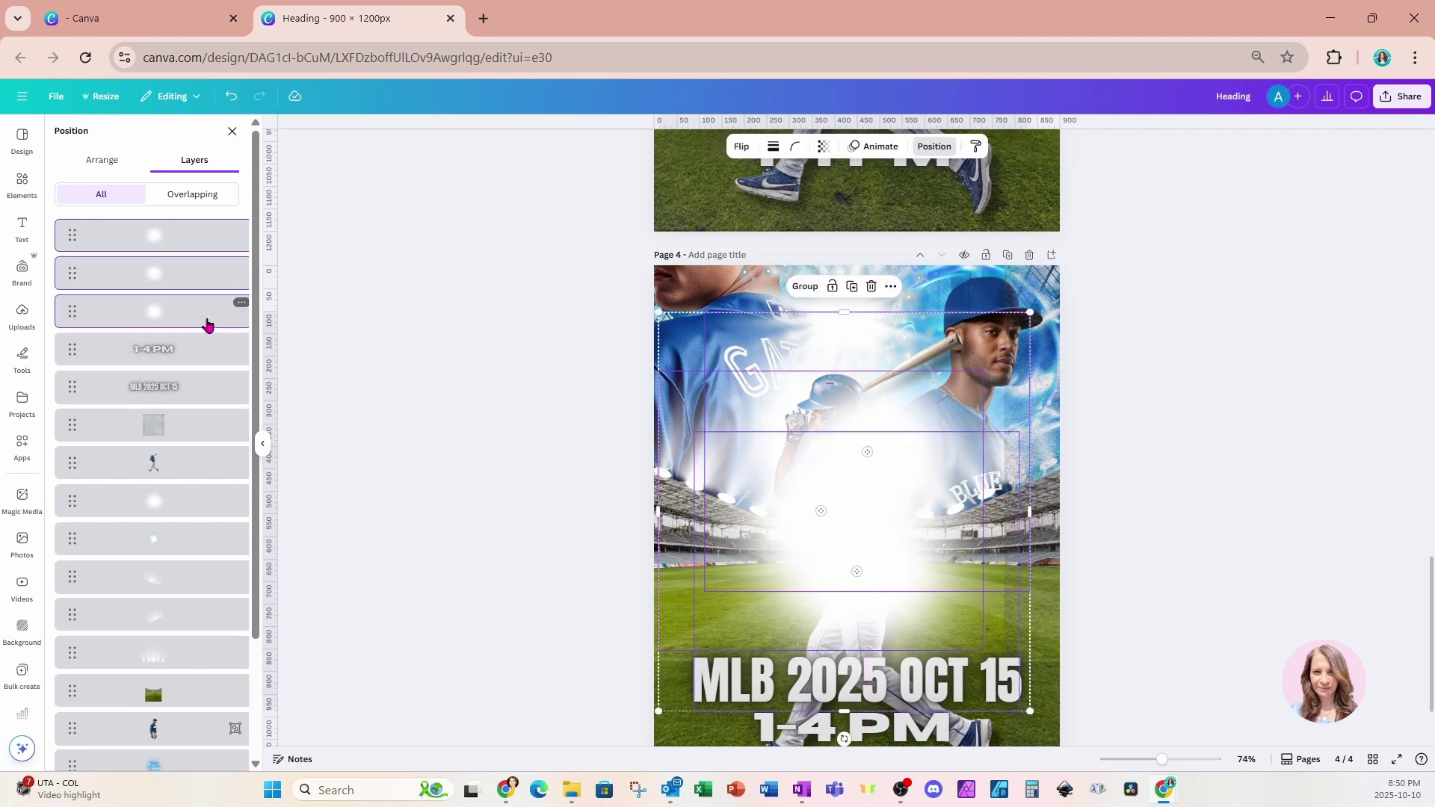
pyautogui.moveTo(208, 326); pyautogui.dragTo(203, 495)
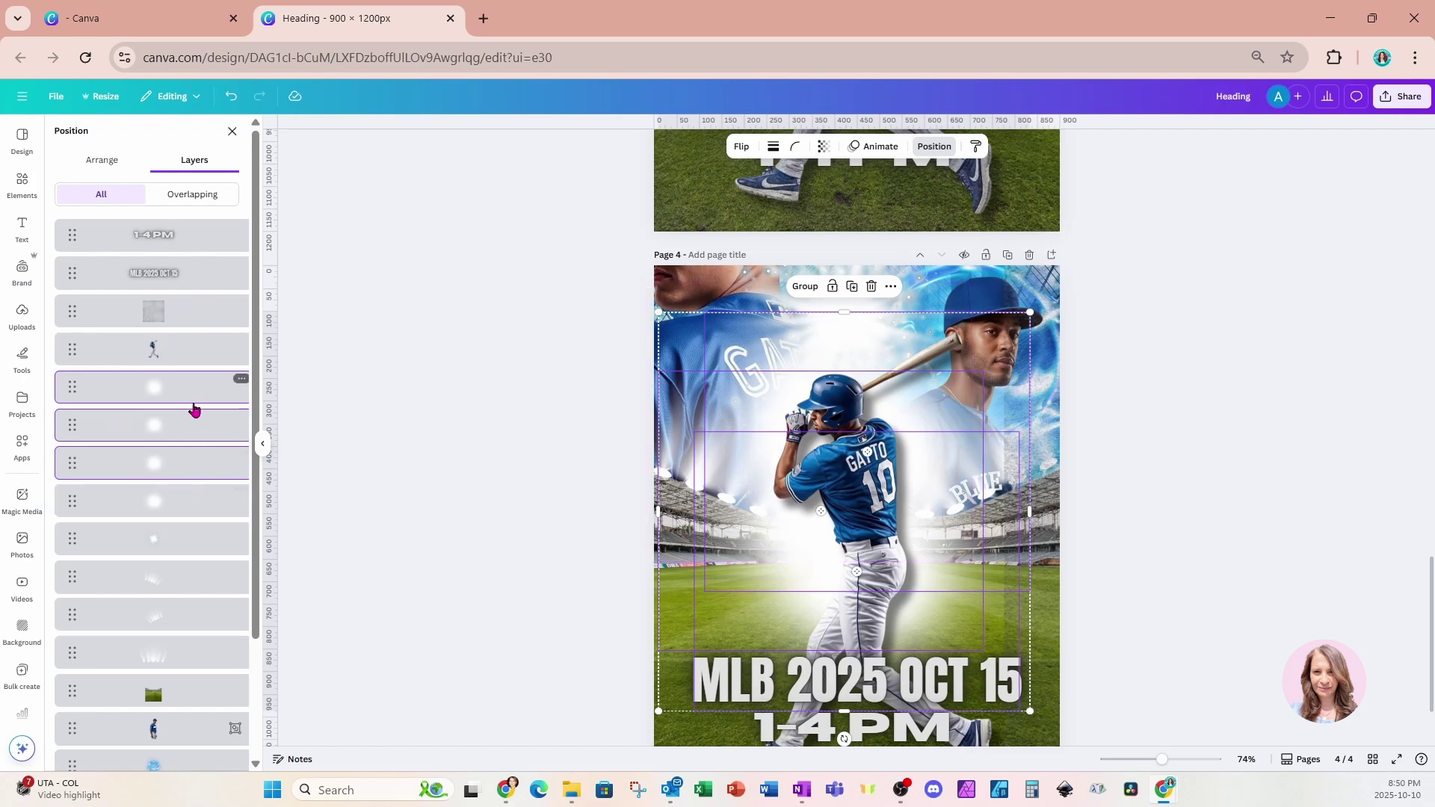
pyautogui.click(747, 385)
pyautogui.press('Escape')
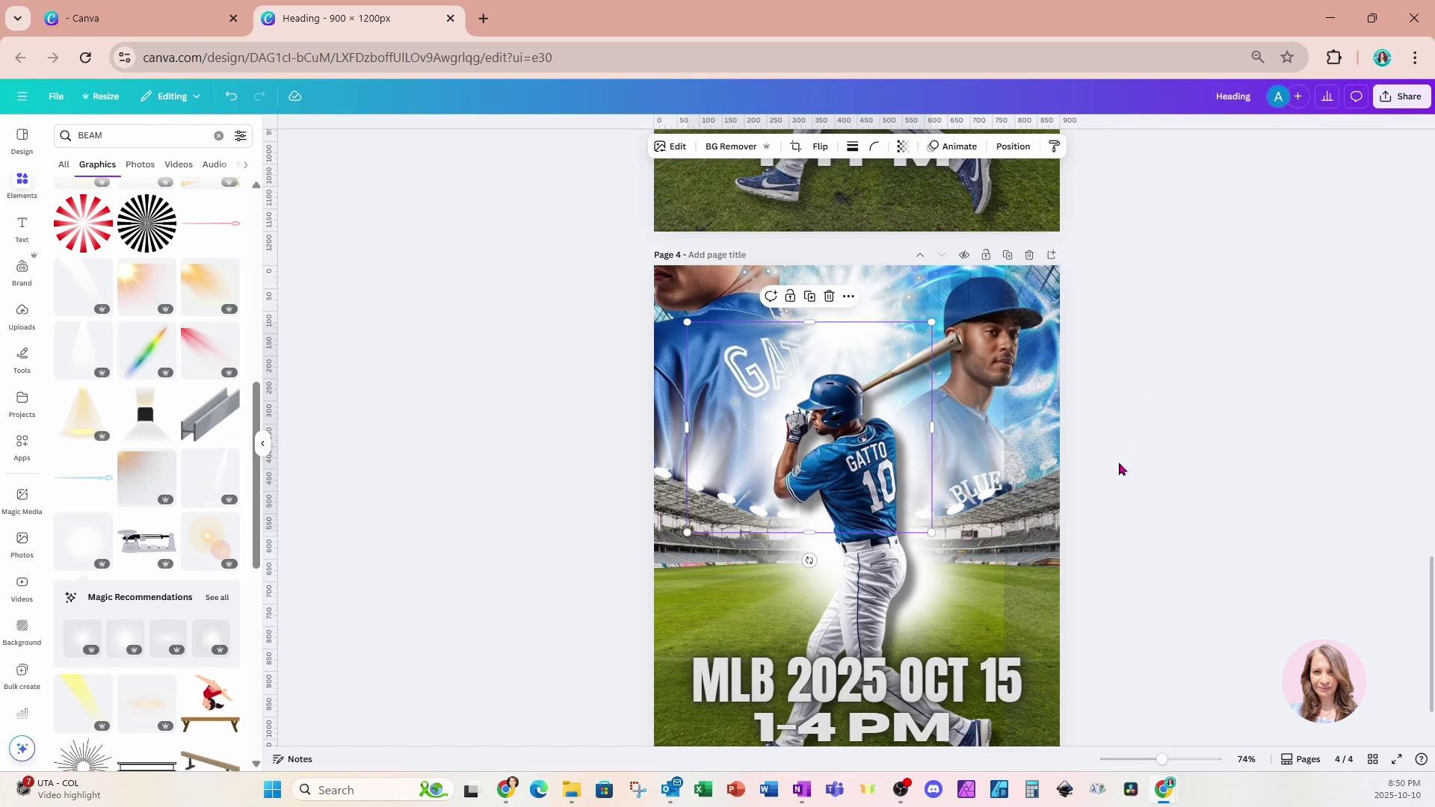
# Move the grunge overlay back onto page 4, aligned with the page's left edge so it covers the whole poster.
pyautogui.moveTo(1076, 535); pyautogui.dragTo(683, 532)
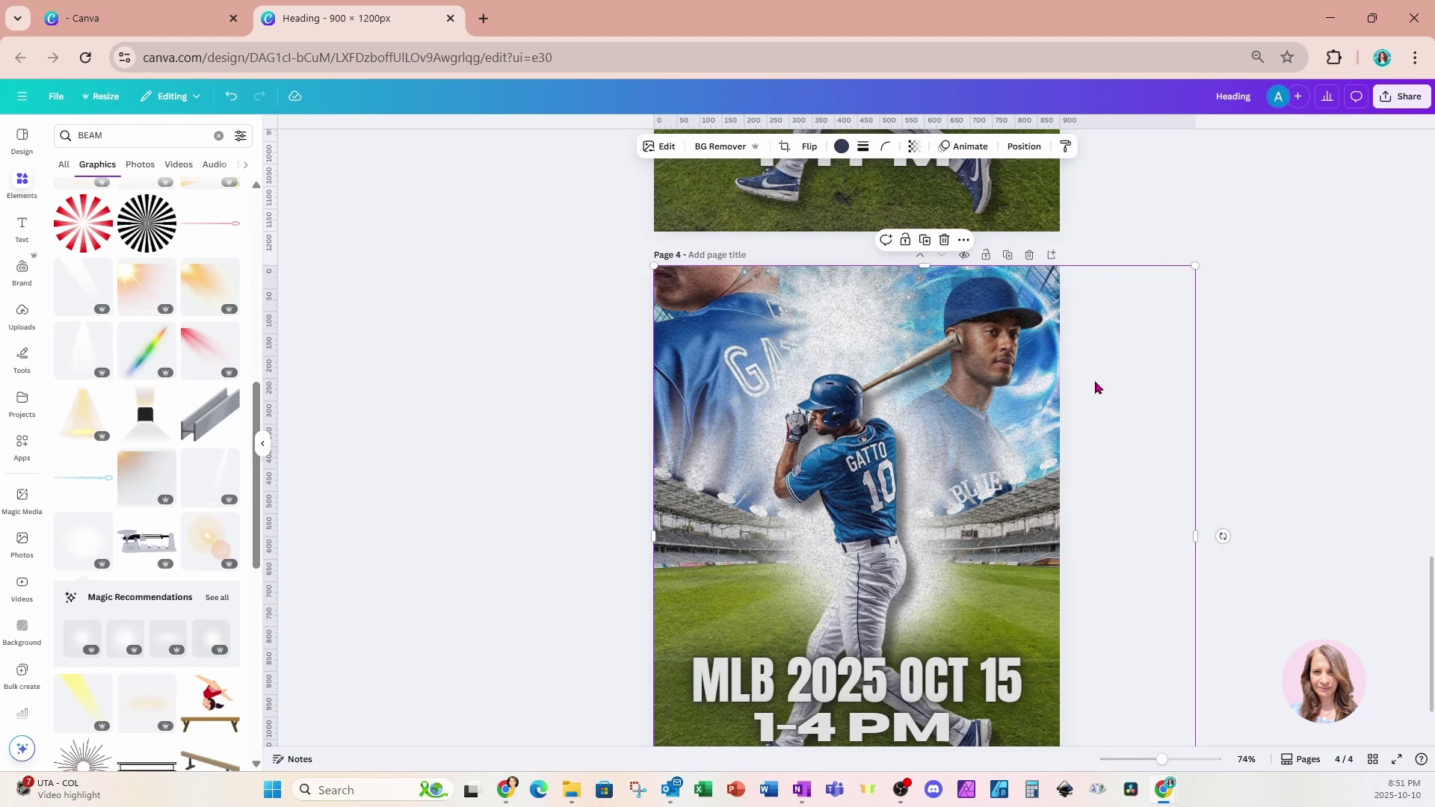
pyautogui.click(1275, 452)
pyautogui.scroll(-1, 1277, 448)
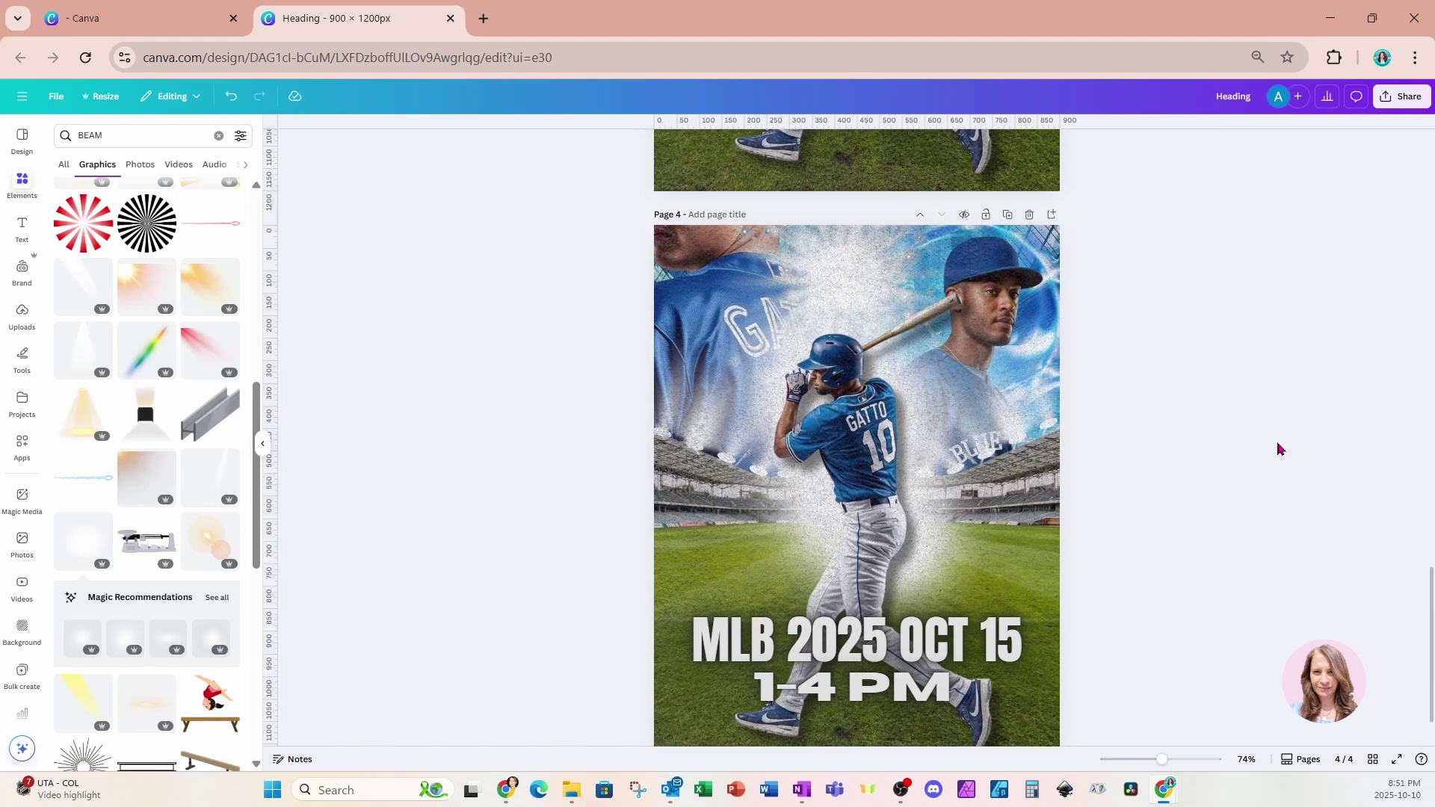
pyautogui.scroll(-1, 1277, 449)
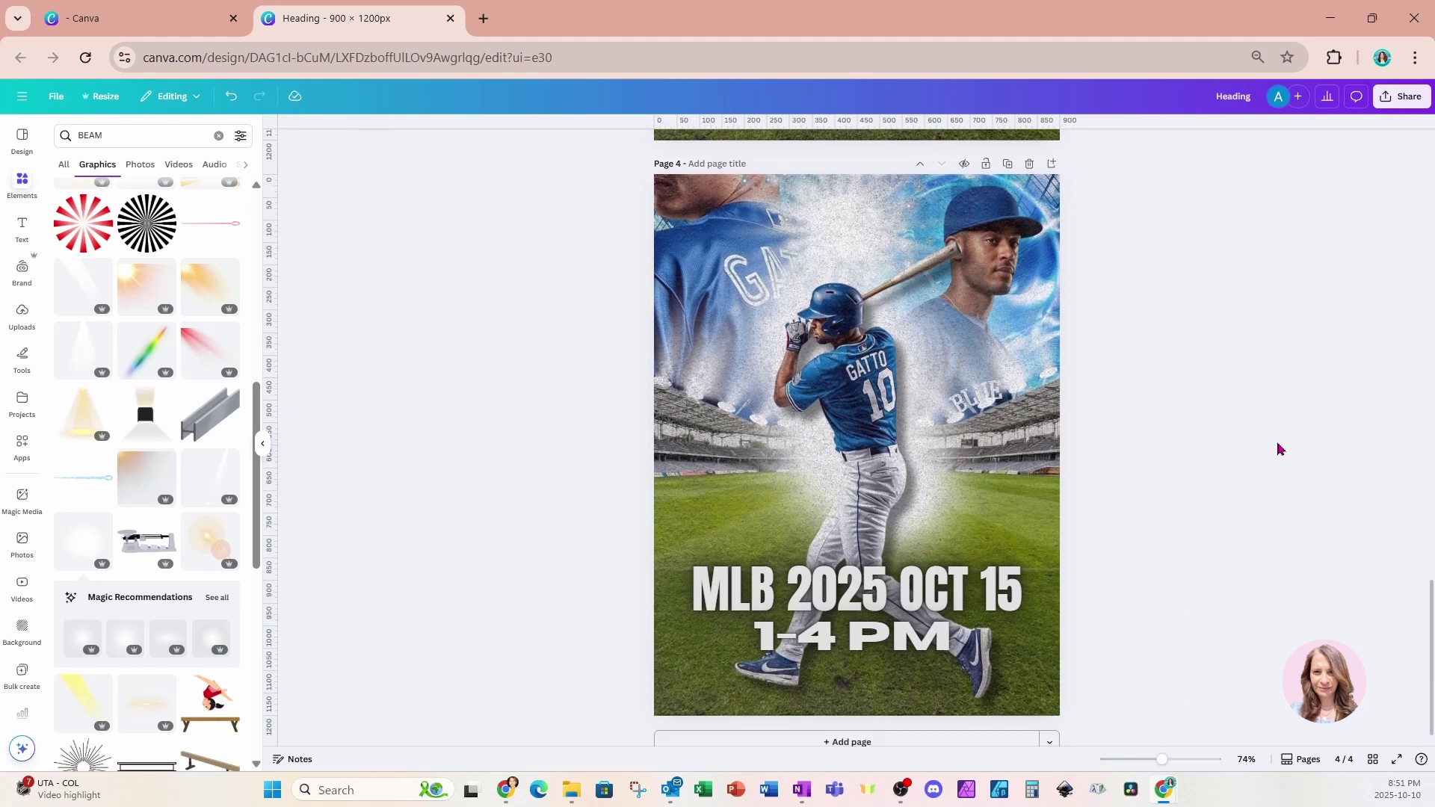
# Duplicate page 4 and delete the grunge overlay from the new page 5.
pyautogui.click(1007, 164)
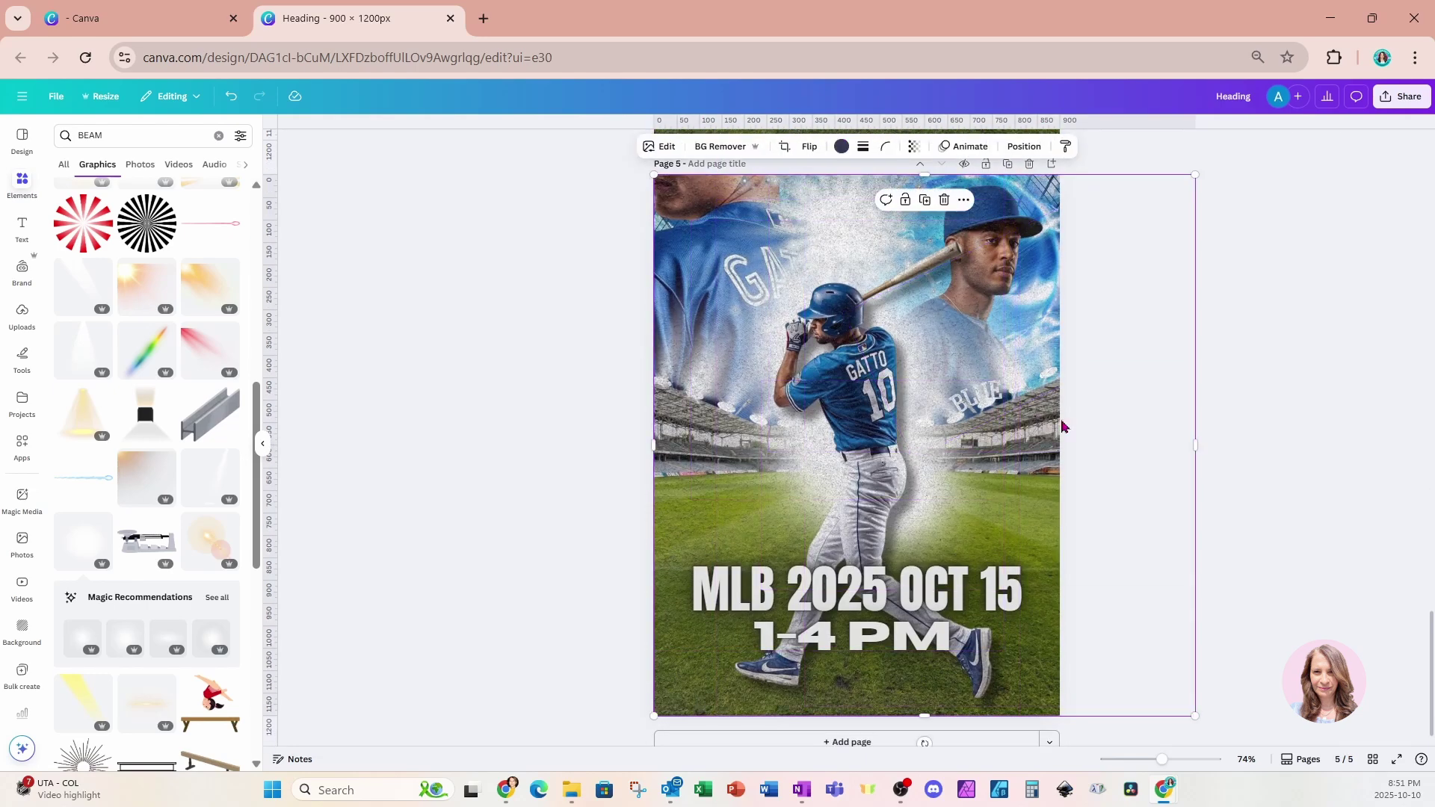
pyautogui.click(1067, 428)
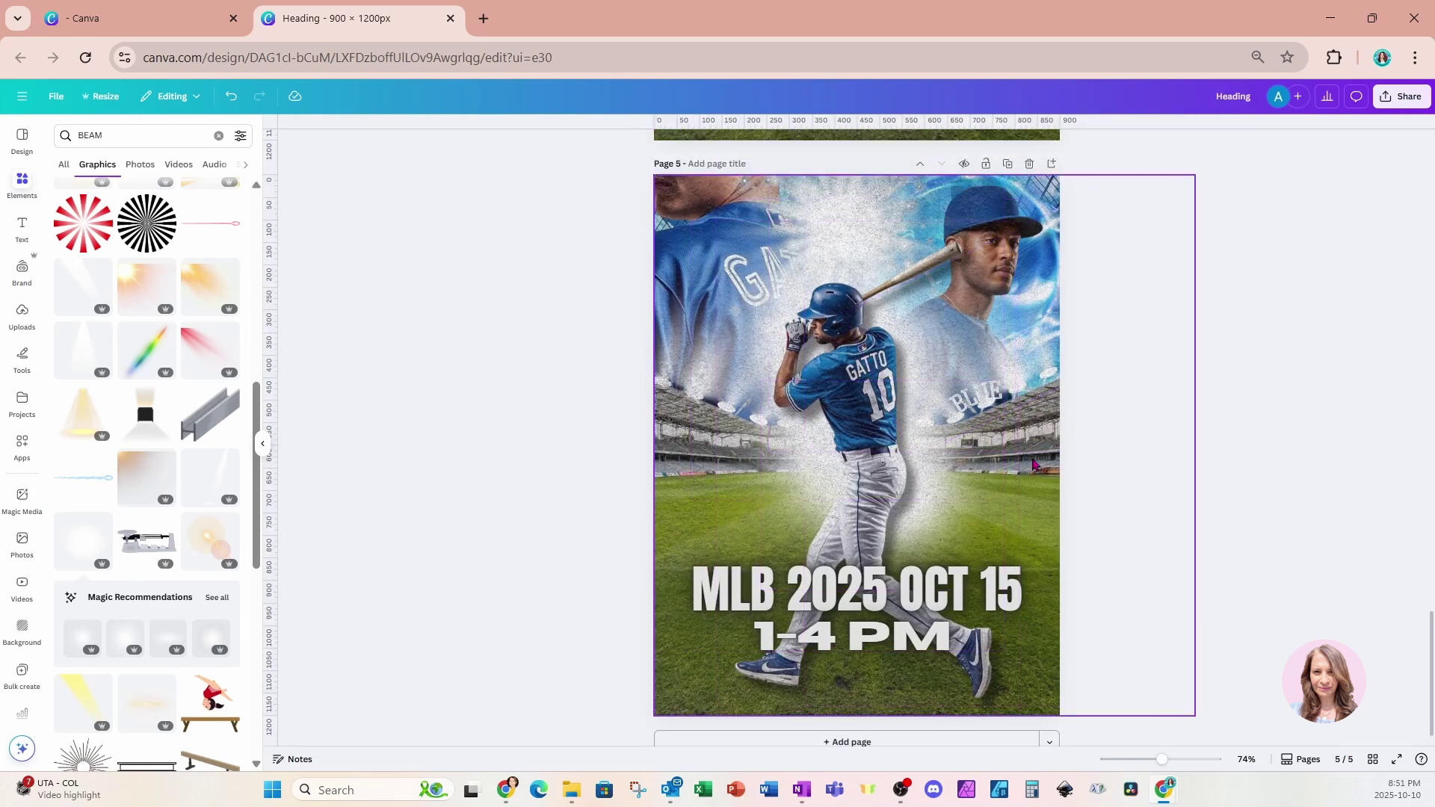
pyautogui.click(858, 371)
pyautogui.press('Delete')
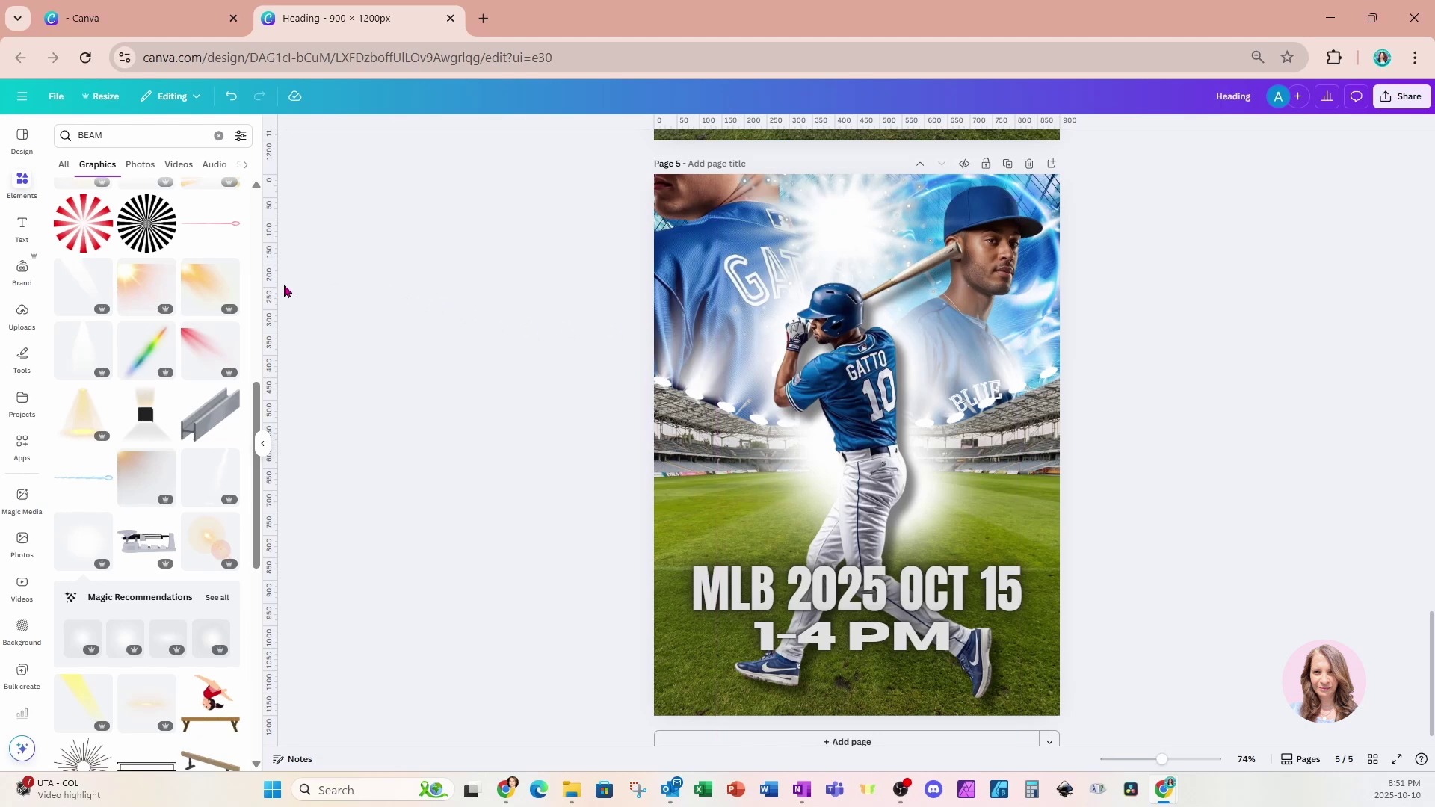
# Add a square shape on page 5, stretched from the top-left corner to cover the whole poster, and fill it black.
pyautogui.click(730, 366)
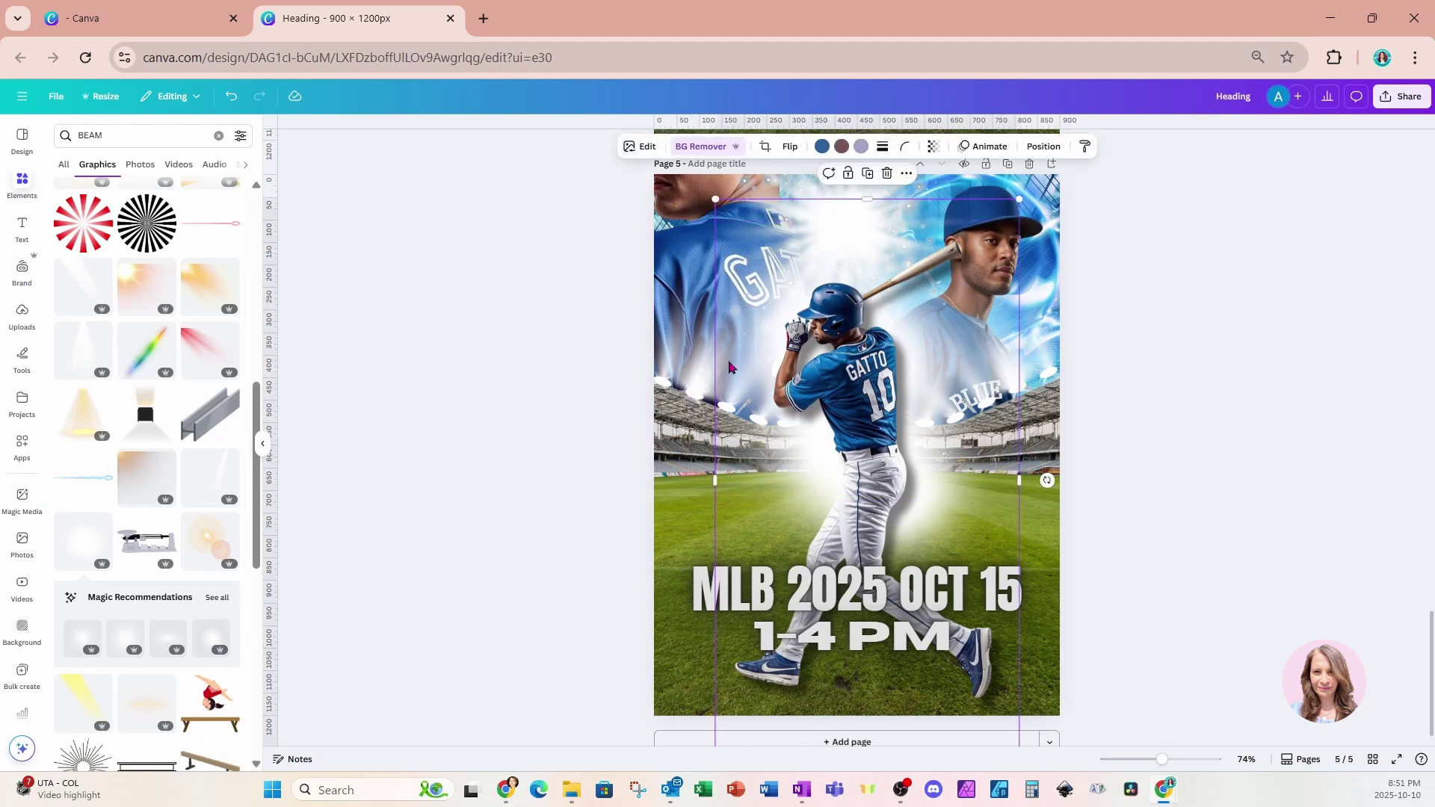
pyautogui.press('r')
pyautogui.click(826, 473)
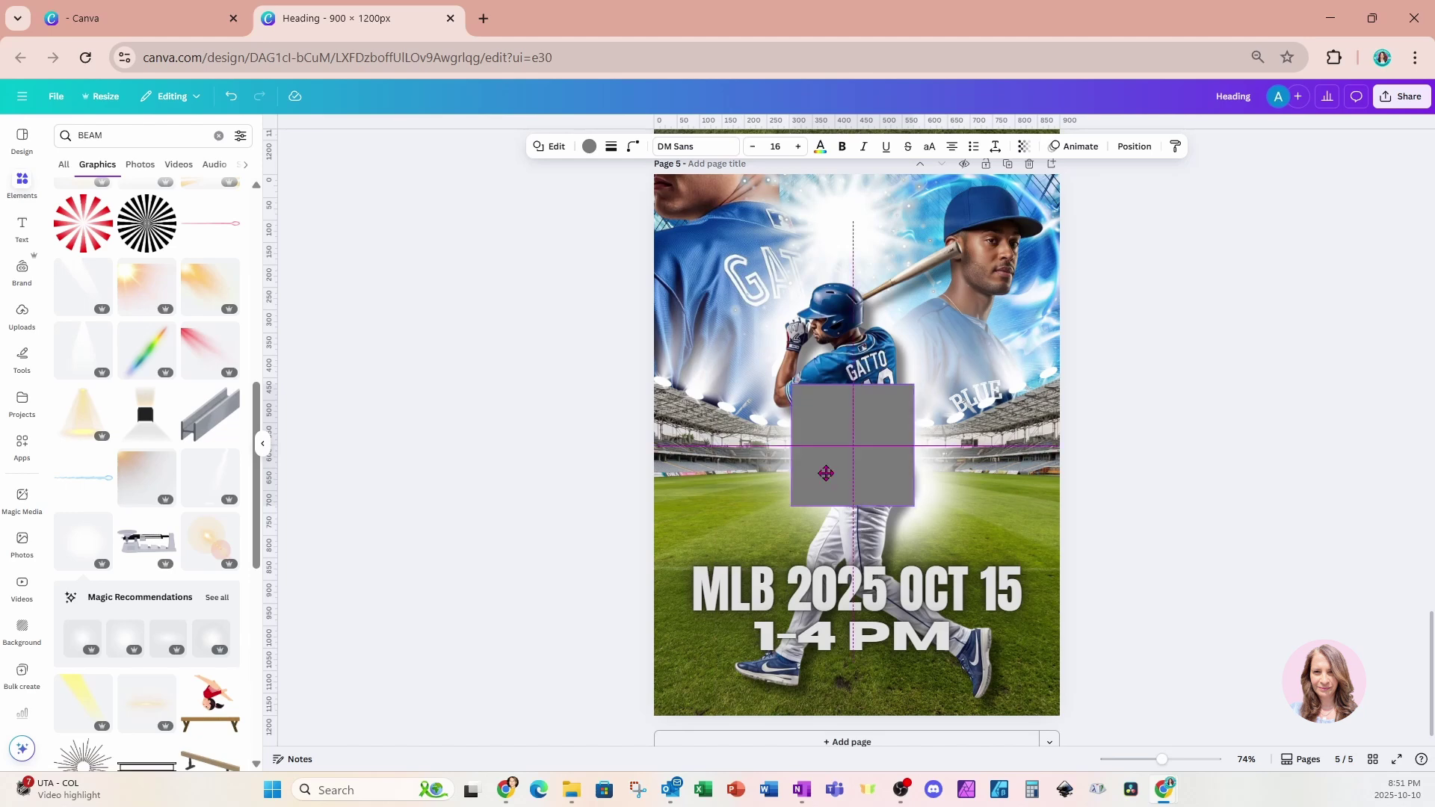
pyautogui.moveTo(826, 472); pyautogui.dragTo(683, 264)
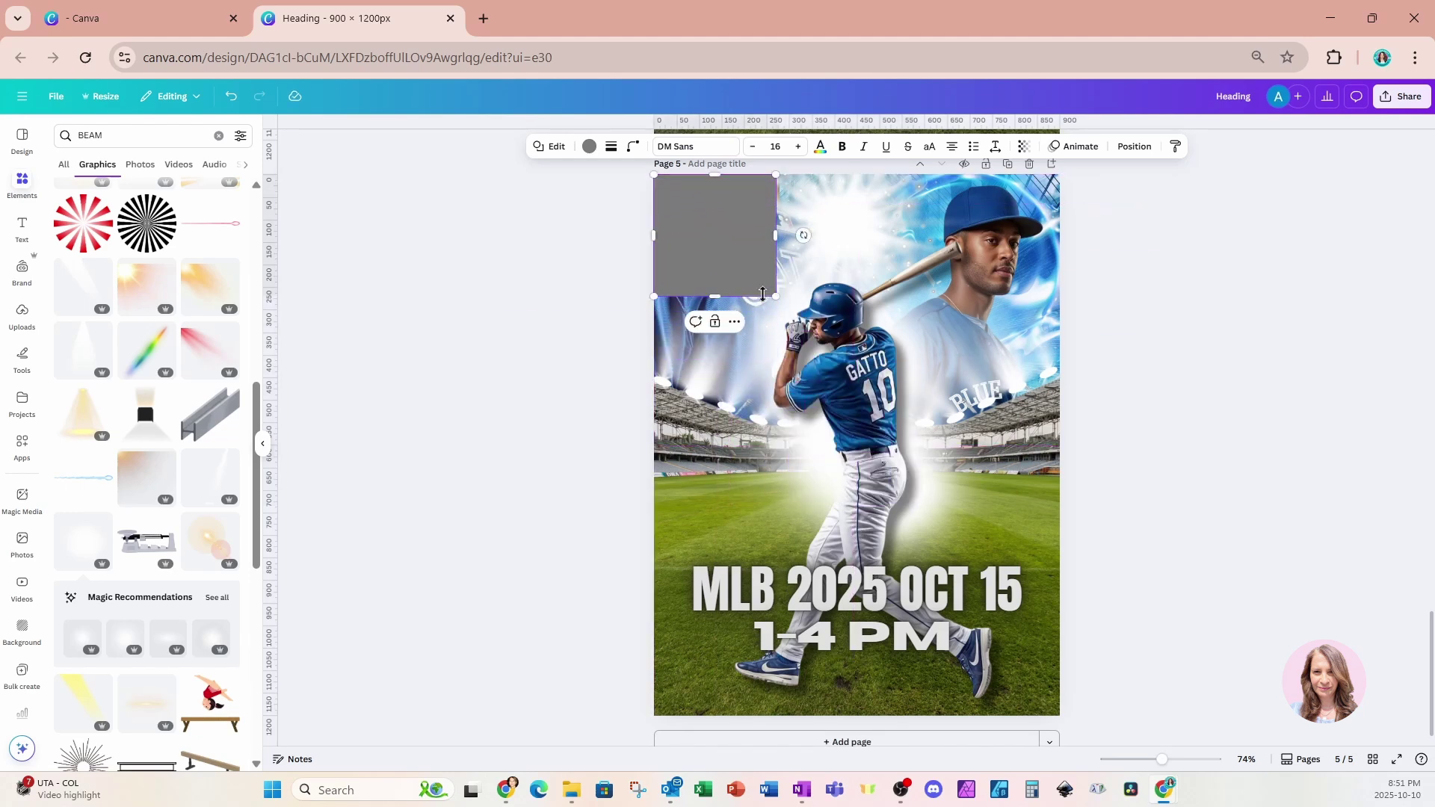
pyautogui.moveTo(775, 296); pyautogui.dragTo(1060, 716)
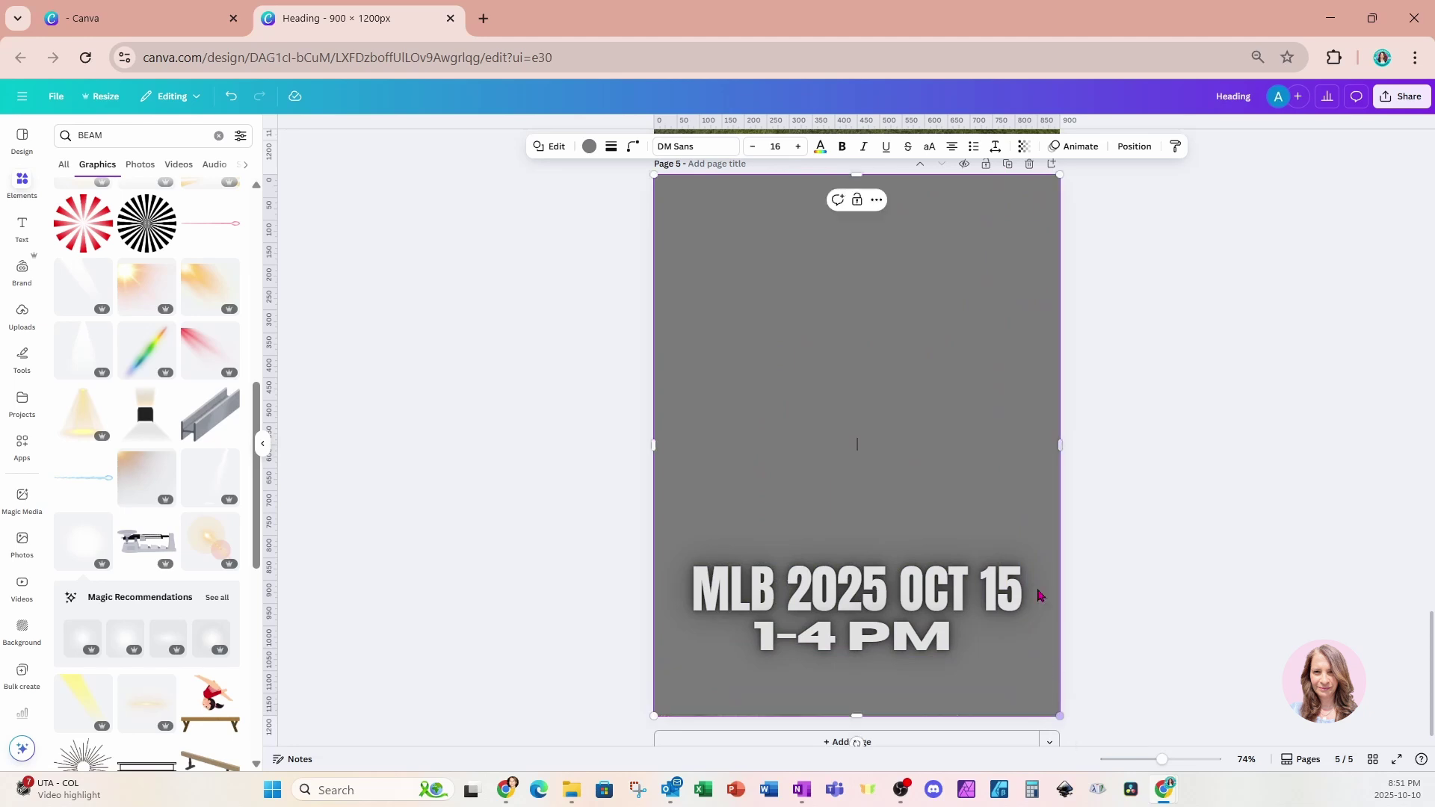
pyautogui.click(589, 146)
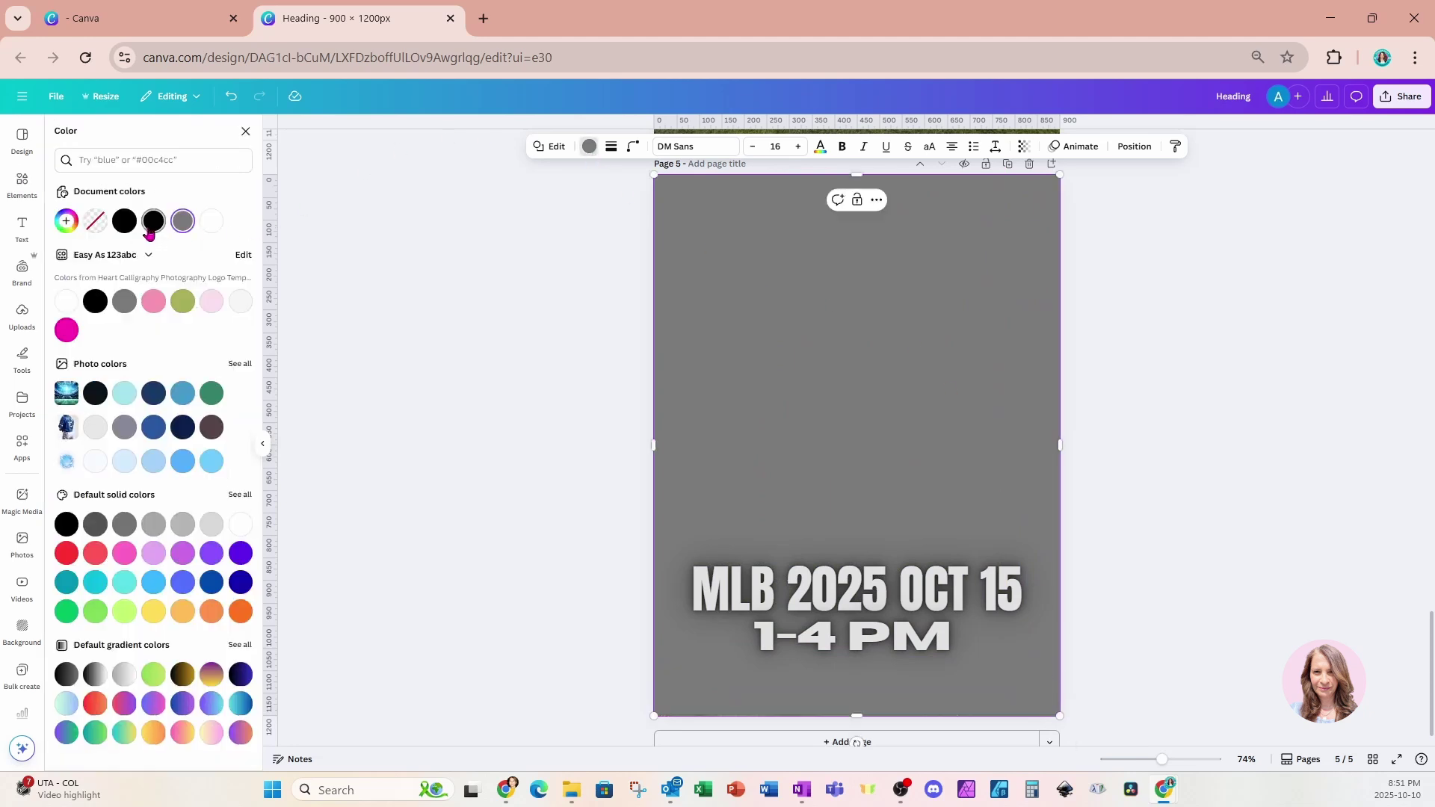
pyautogui.click(124, 223)
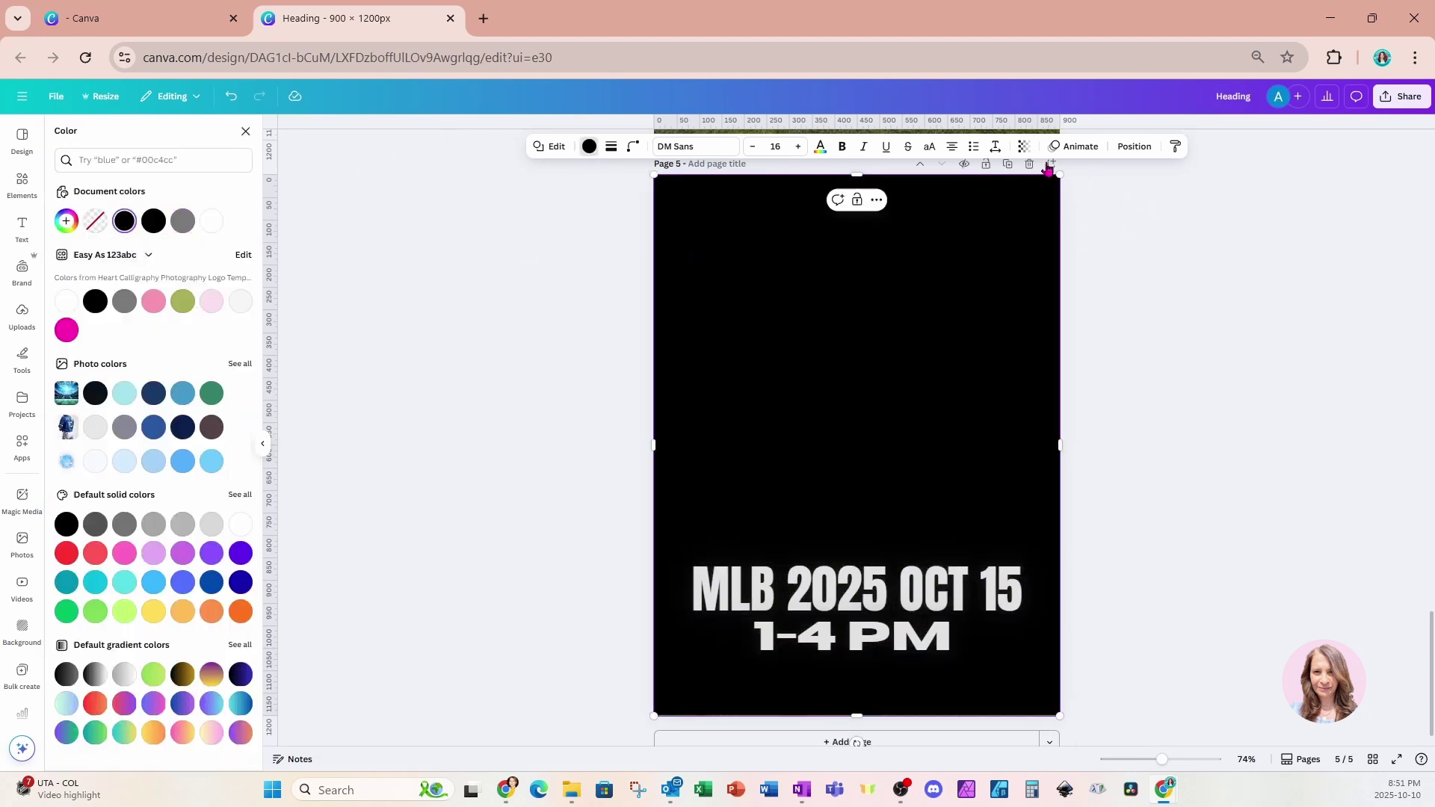
# Set the transparency of the black square covering page 5 to 47 and deselect it.
pyautogui.click(1024, 146)
pyautogui.moveTo(1056, 197); pyautogui.dragTo(1006, 202)
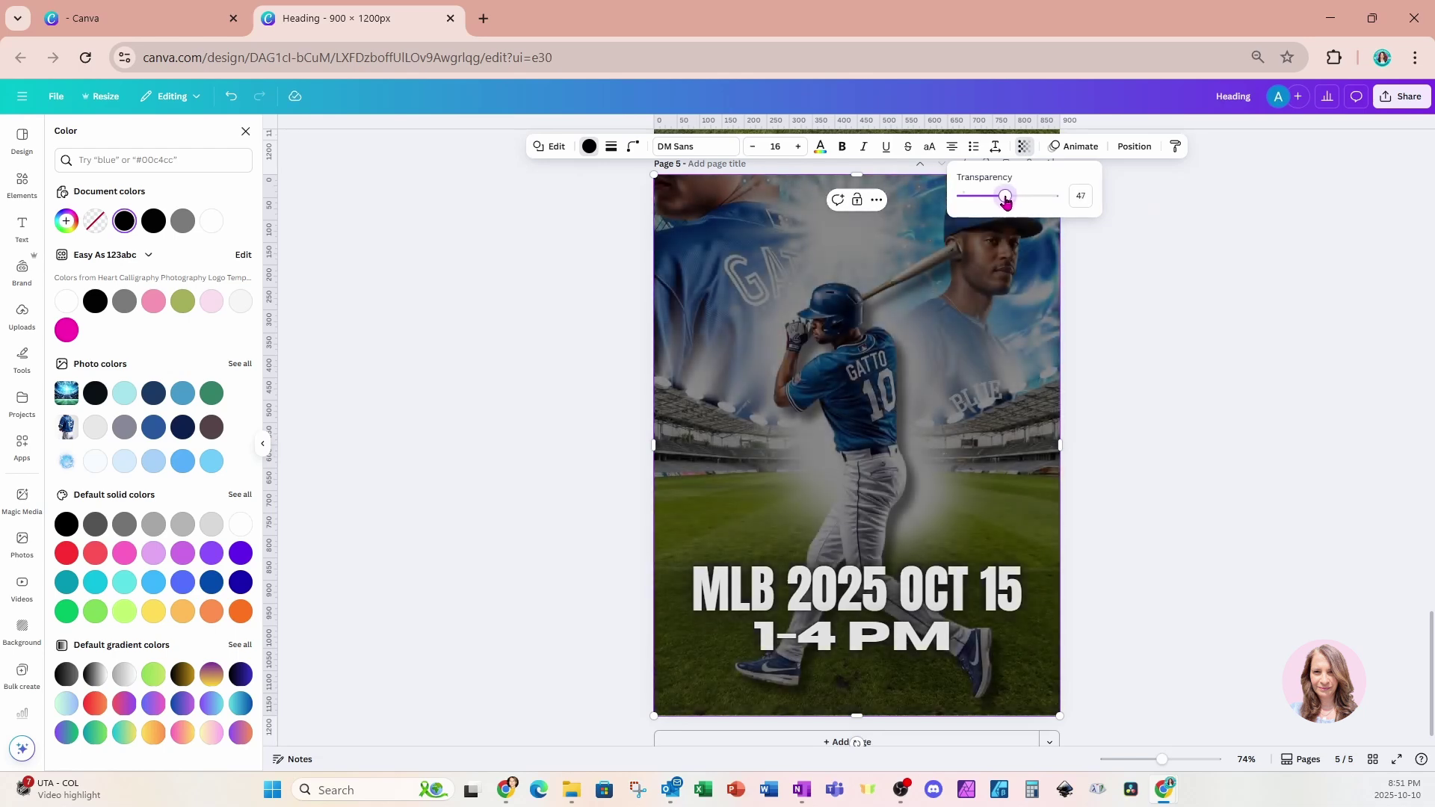
pyautogui.click(1121, 282)
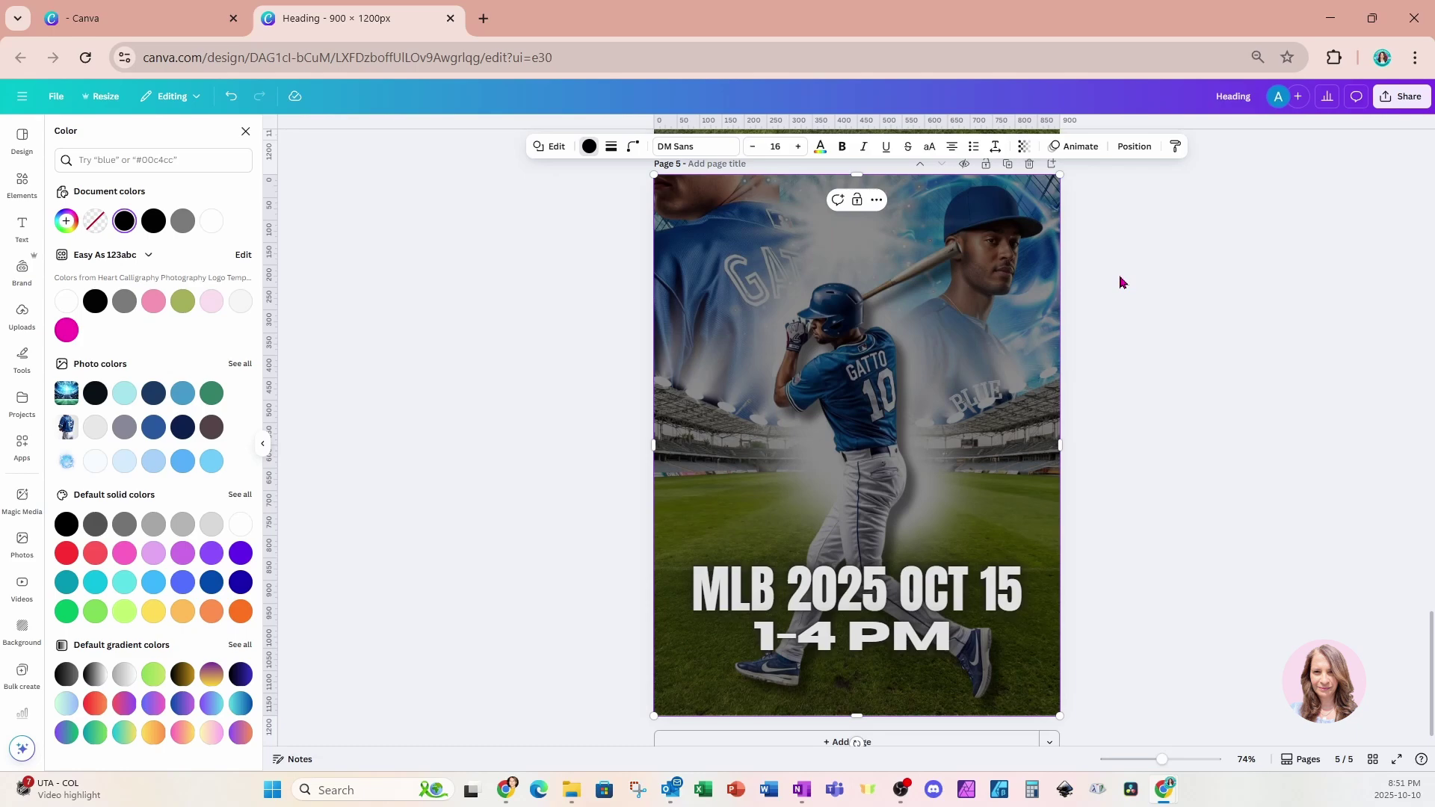
pyautogui.click(1127, 294)
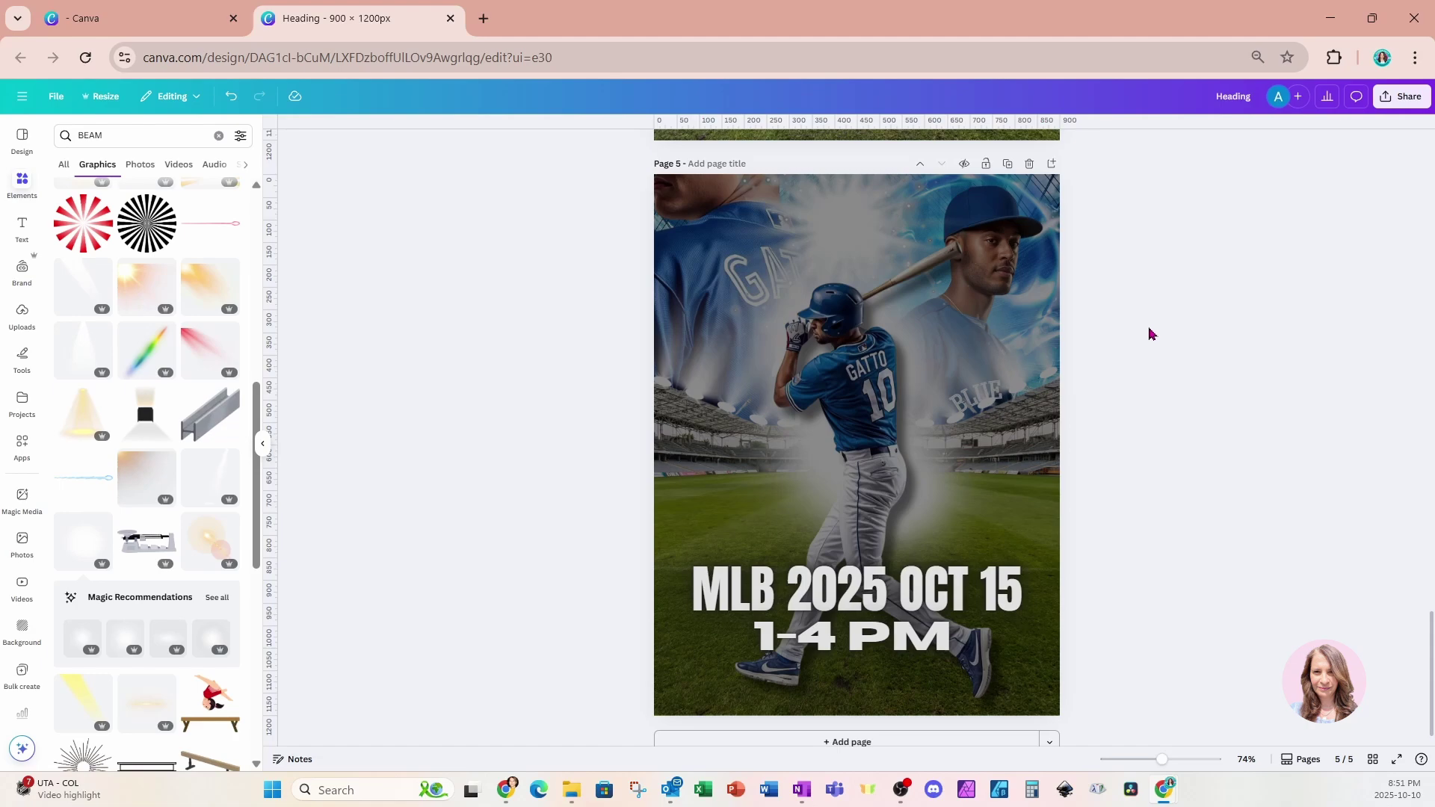
# Review the poster variants from page 1 through page 5 to compare their shadow, grunge, glow and black overlay effects.
pyautogui.scroll(15, 1151, 334)
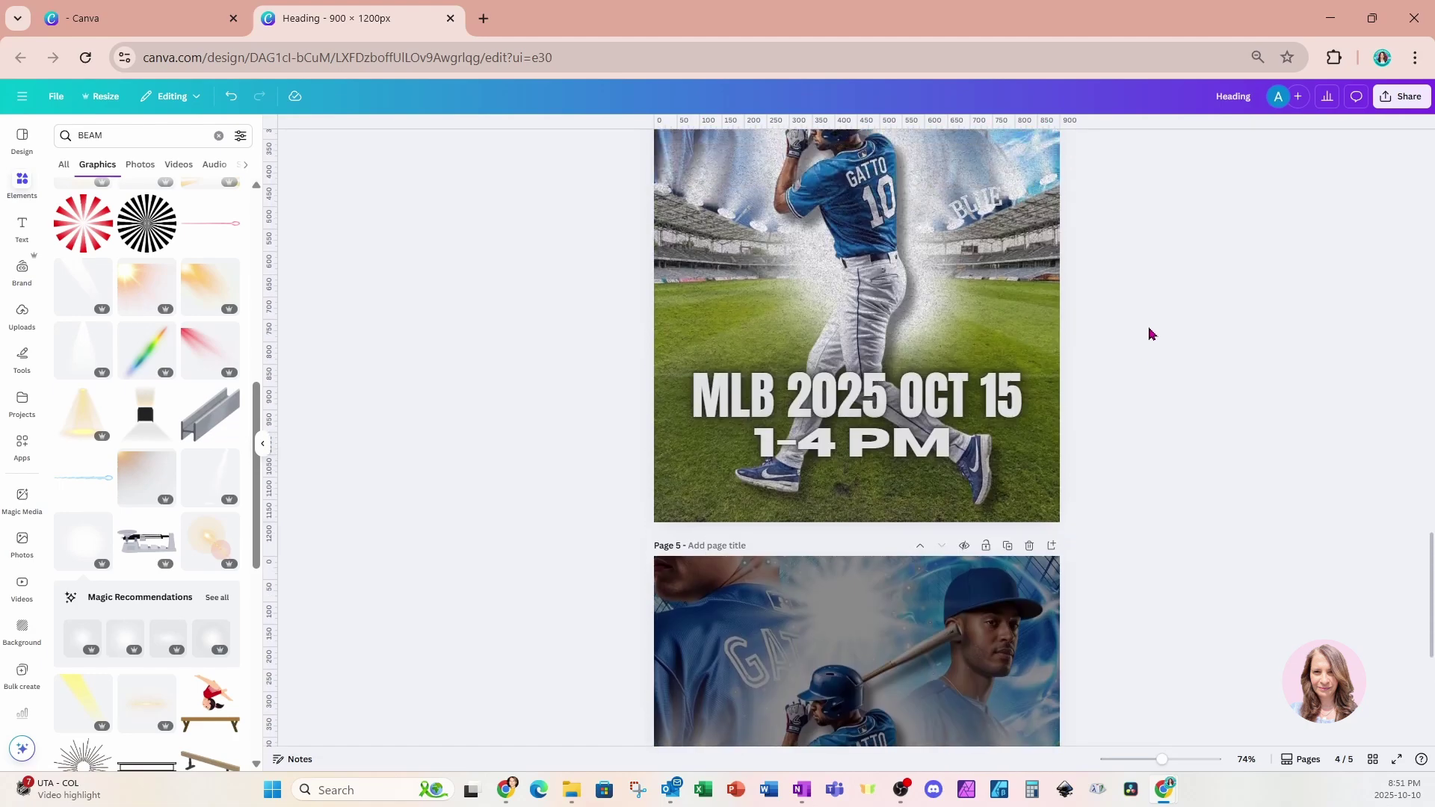
pyautogui.scroll(12, 1151, 334)
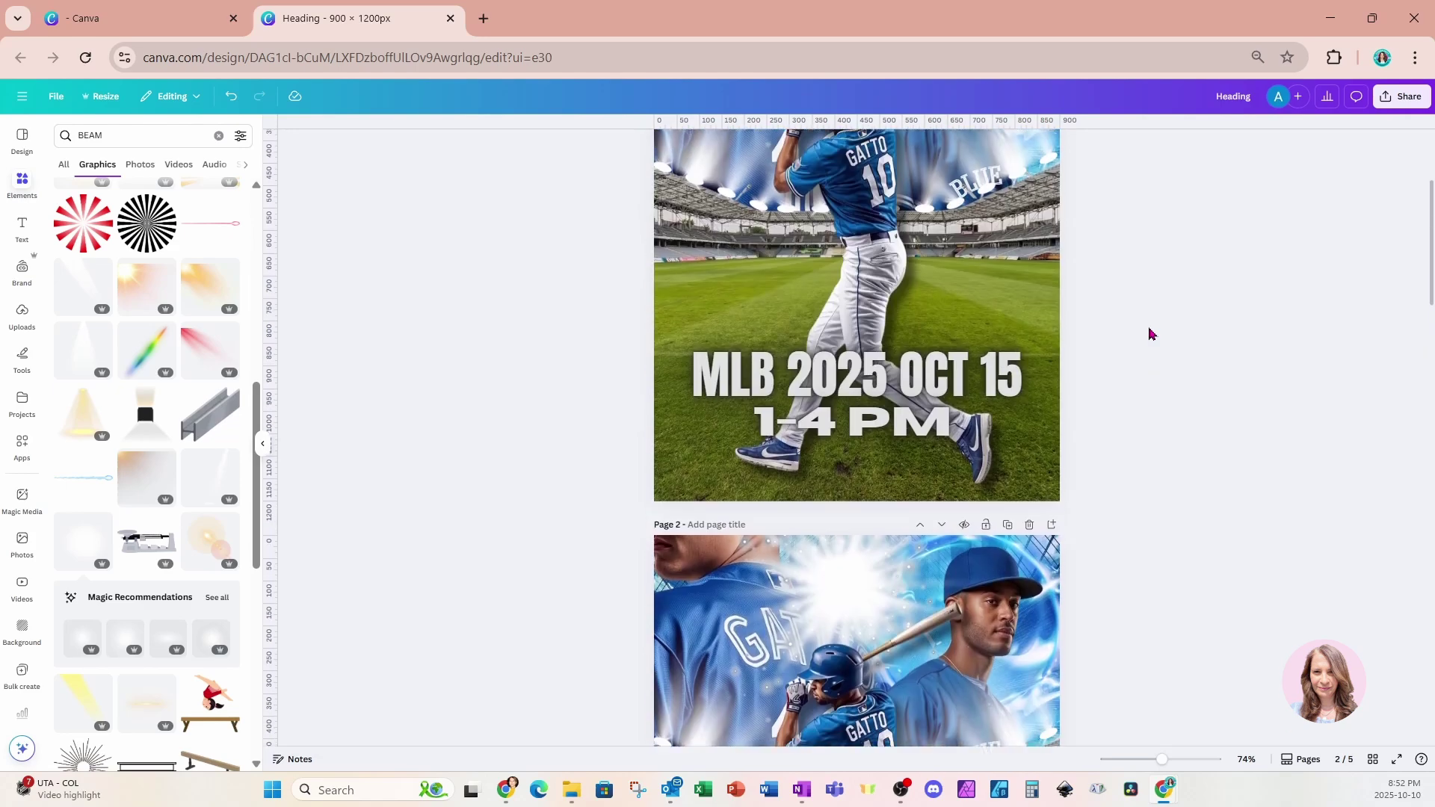
pyautogui.scroll(-2, 749, 647)
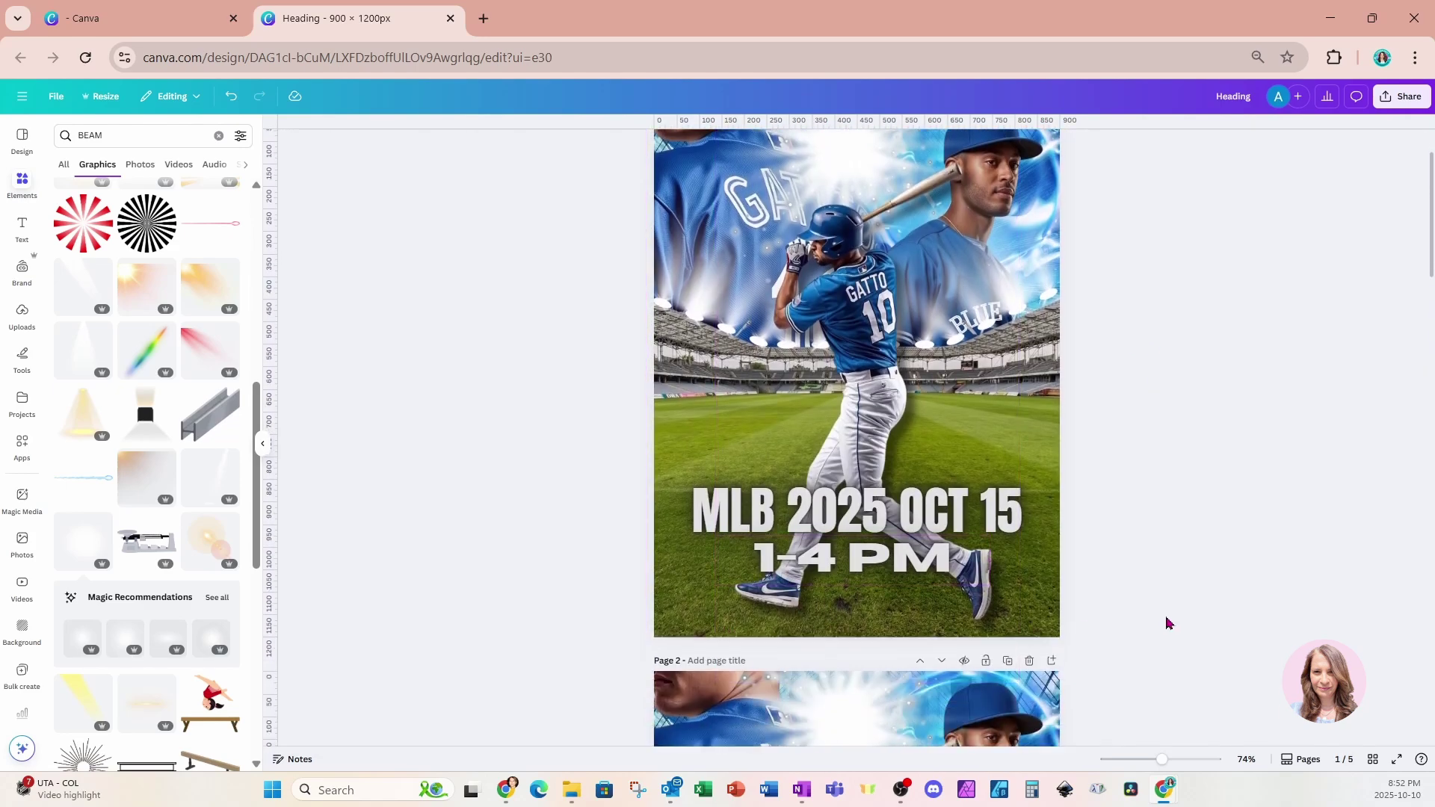
pyautogui.scroll(-12, 1166, 624)
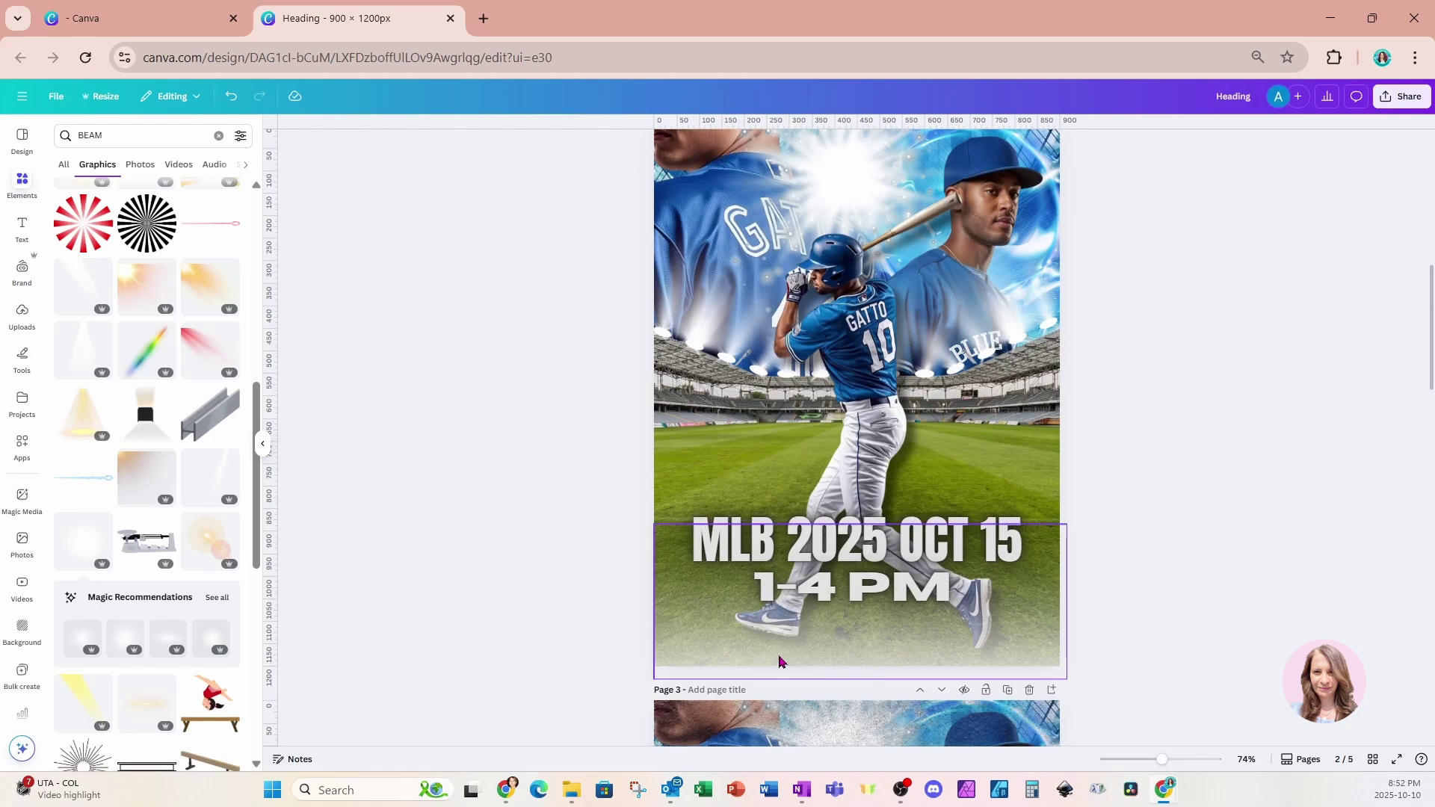
pyautogui.scroll(-10, 1157, 647)
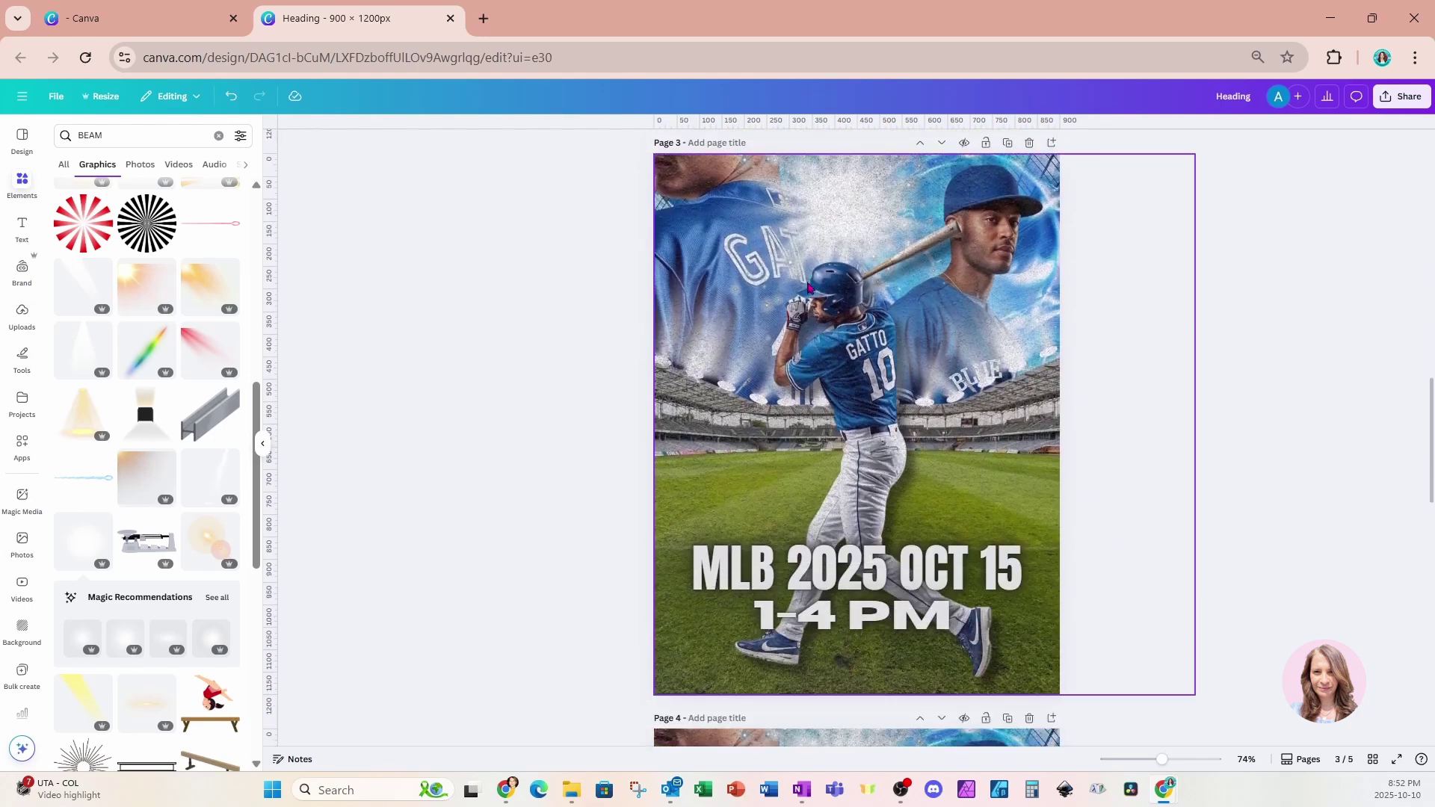
pyautogui.scroll(-6, 1179, 554)
pyautogui.scroll(-6, 1179, 553)
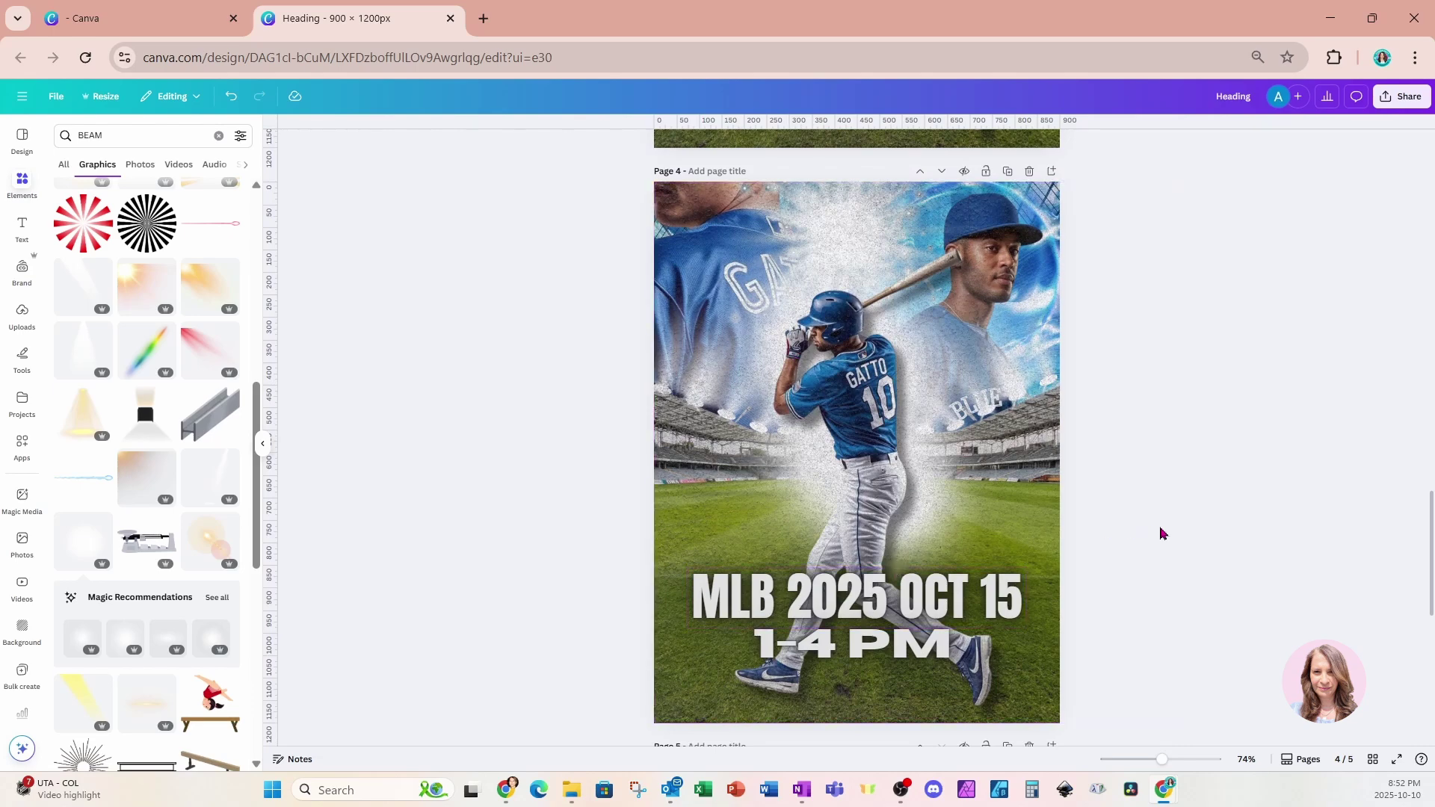
pyautogui.scroll(-13, 1160, 533)
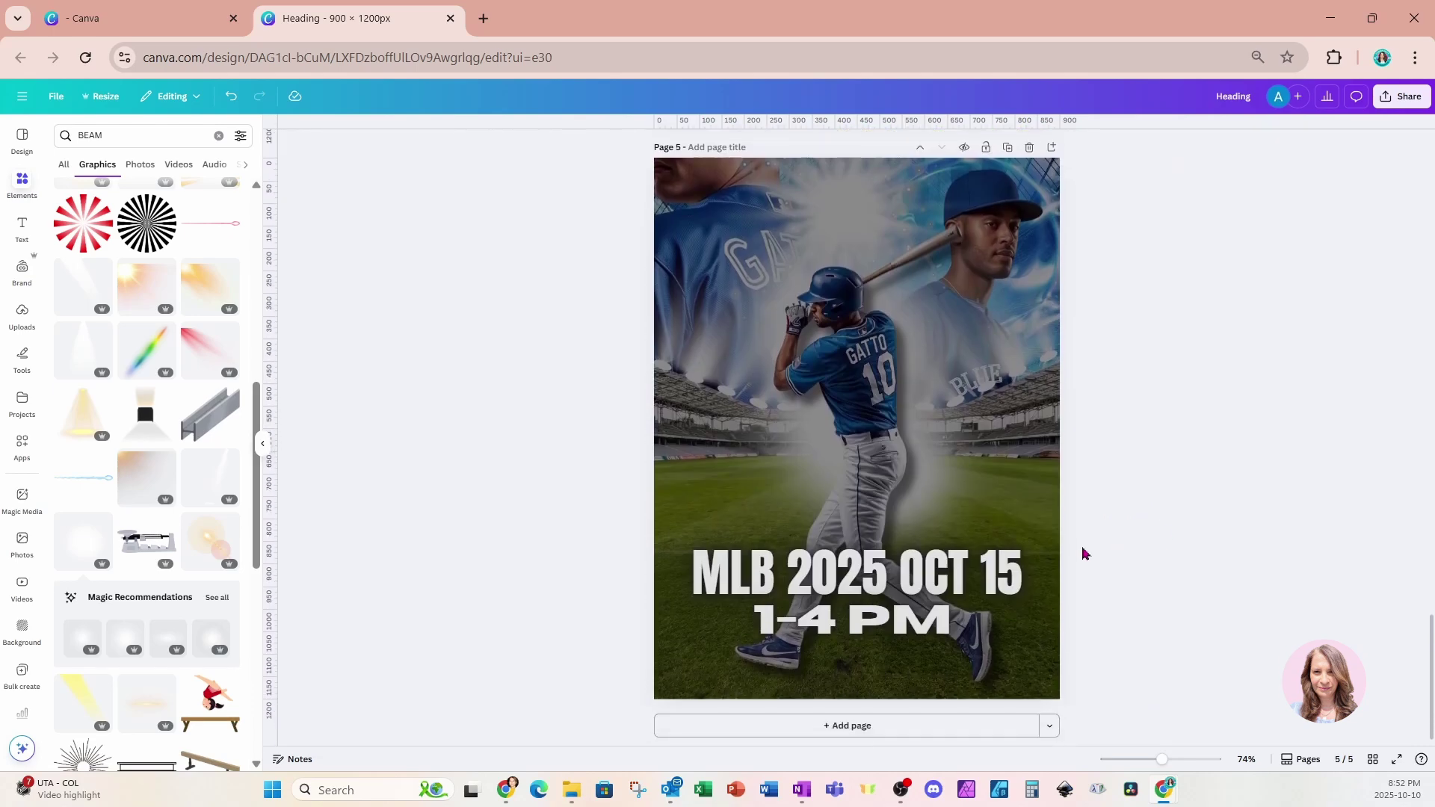
pyautogui.scroll(2, 1082, 551)
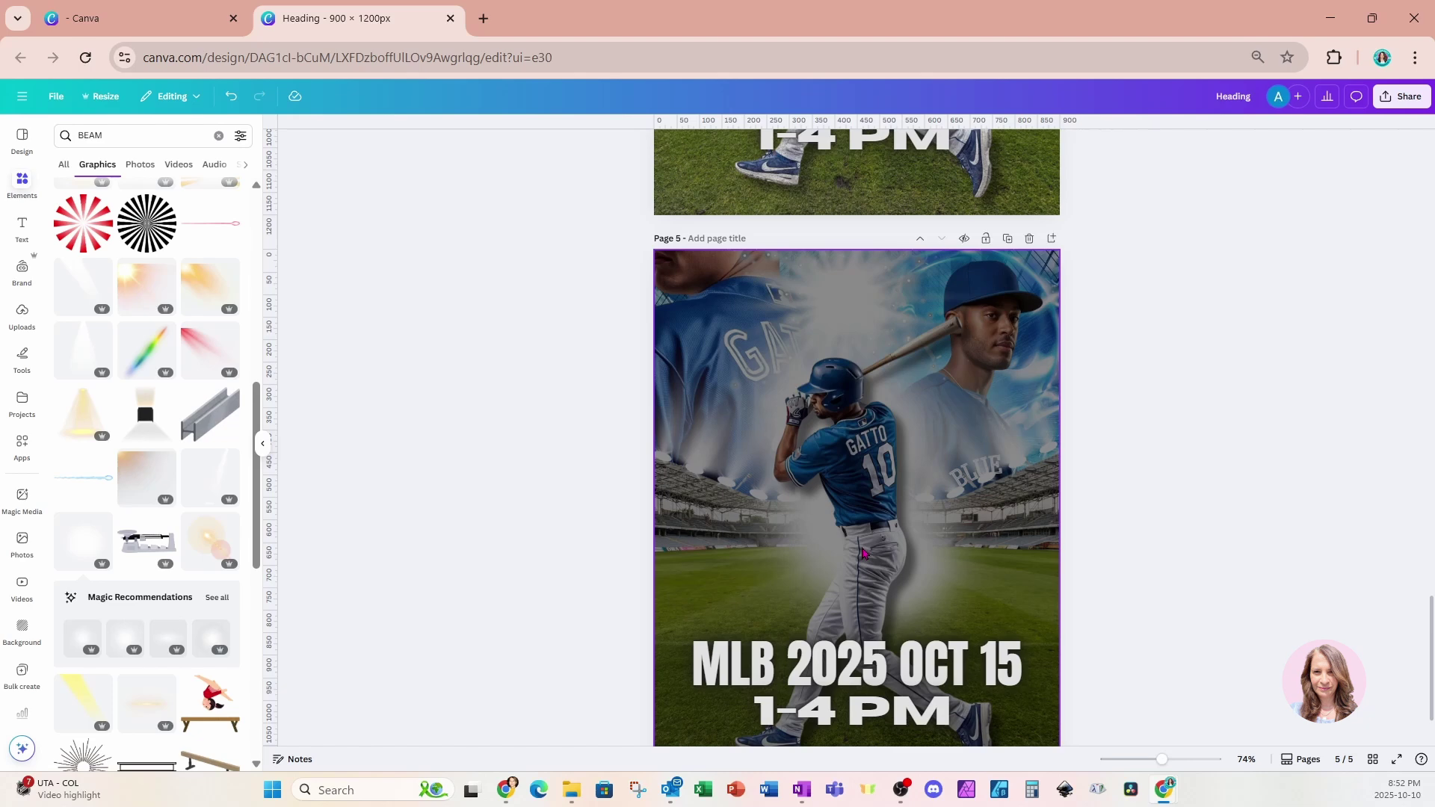
pyautogui.scroll(-2, 863, 553)
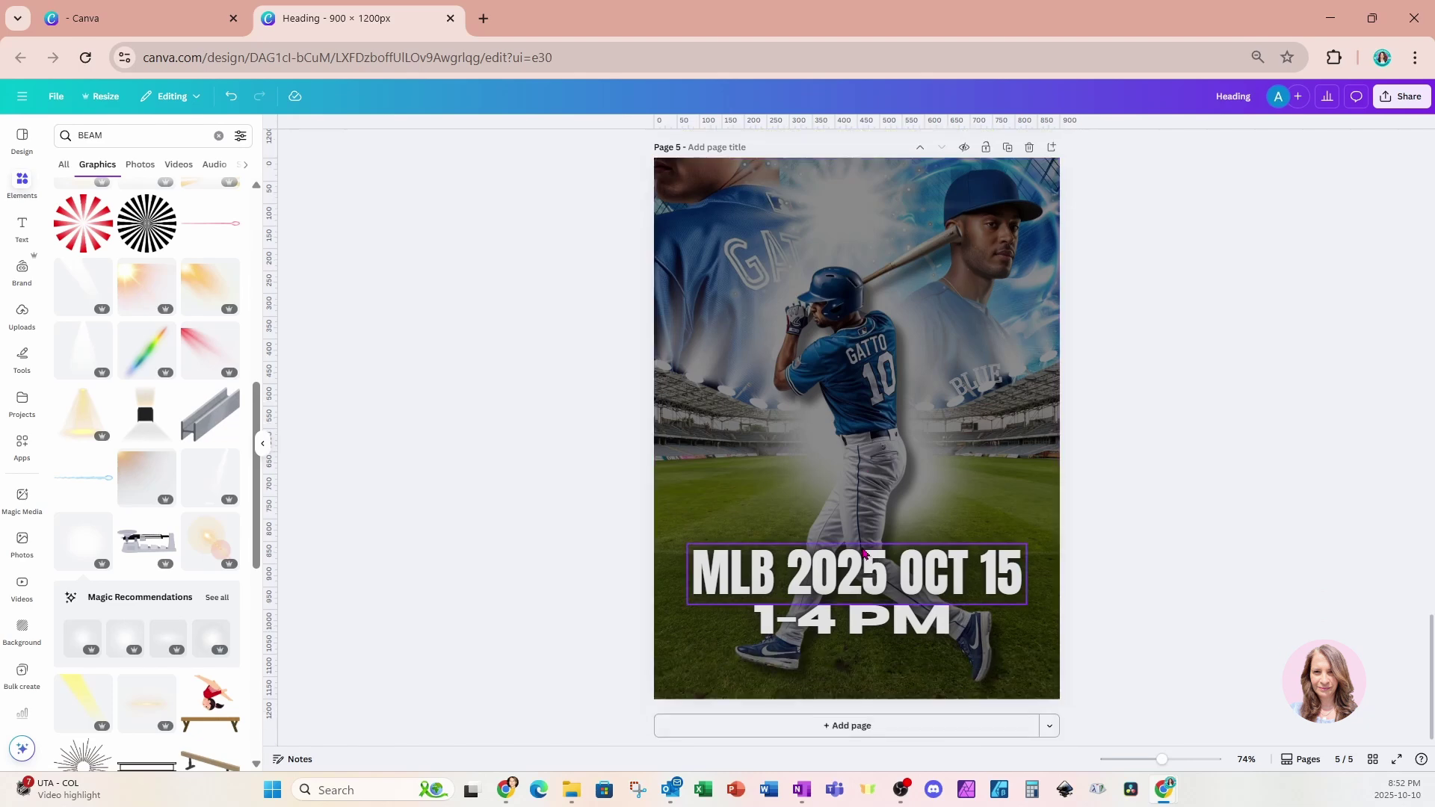